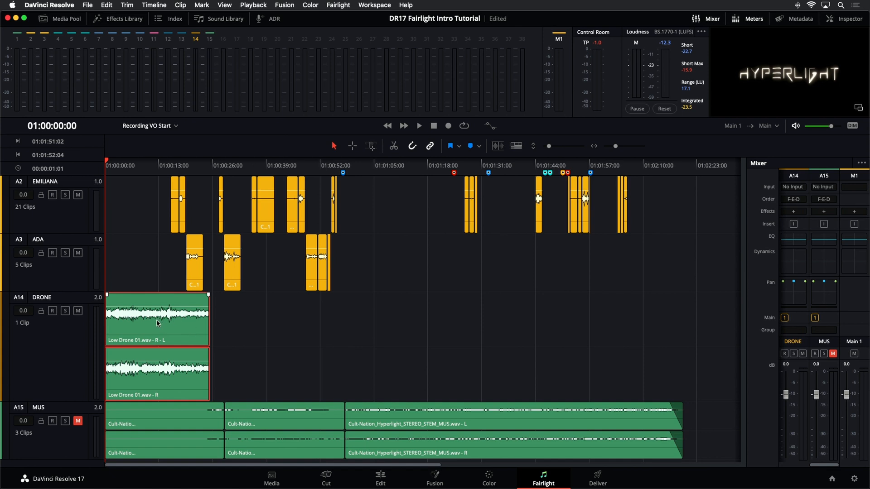
Step: Duplicate the Low Drone 01.wav clip on the DRONE track, overlap the original with the copy, and separate them with a gap
drag(157, 323, 236, 324)
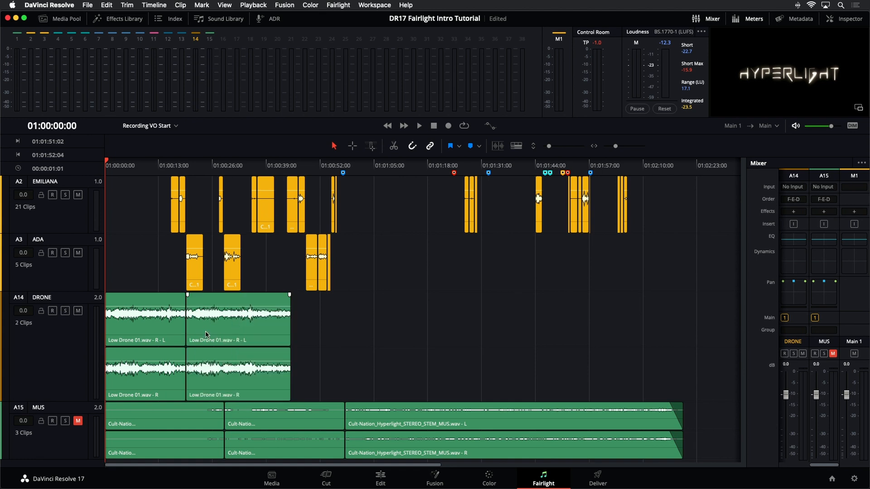
drag(207, 335, 243, 333)
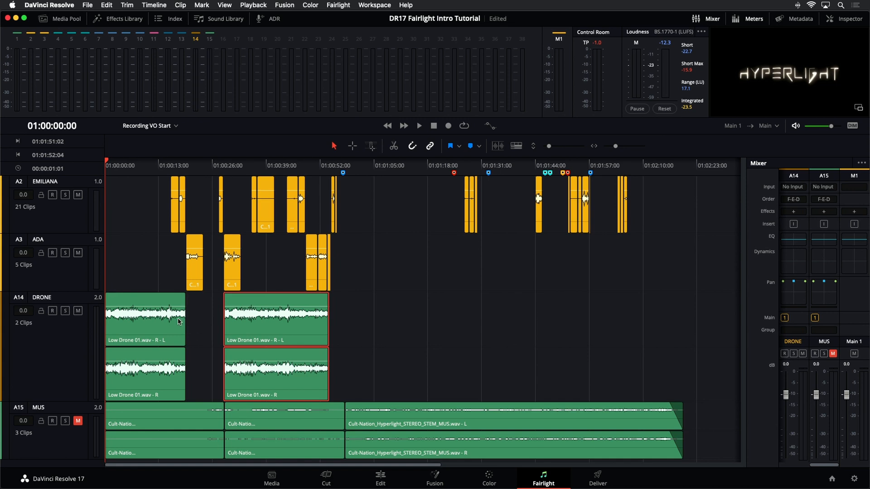
click(188, 328)
drag(189, 328, 210, 328)
drag(264, 327, 198, 332)
key(super+s)
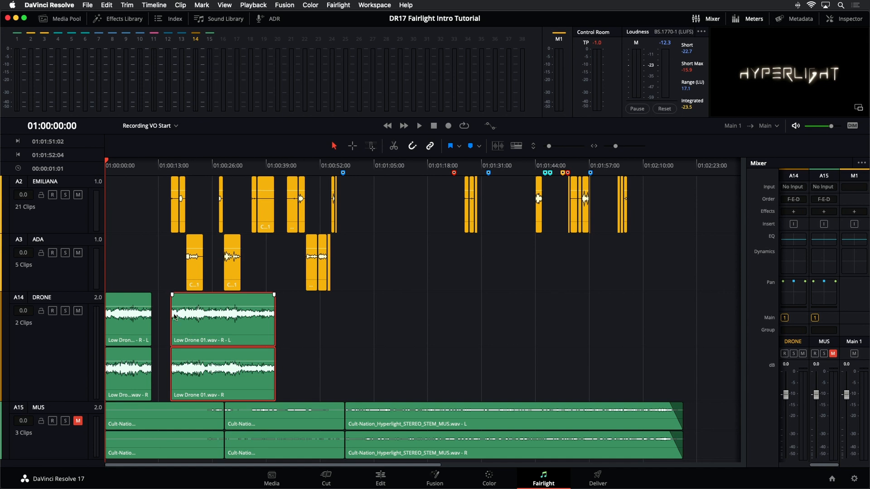
Step: Enable Layered Audio Editing, and with the copy moved clear, extend the first drone clip back to its full length
click(154, 5)
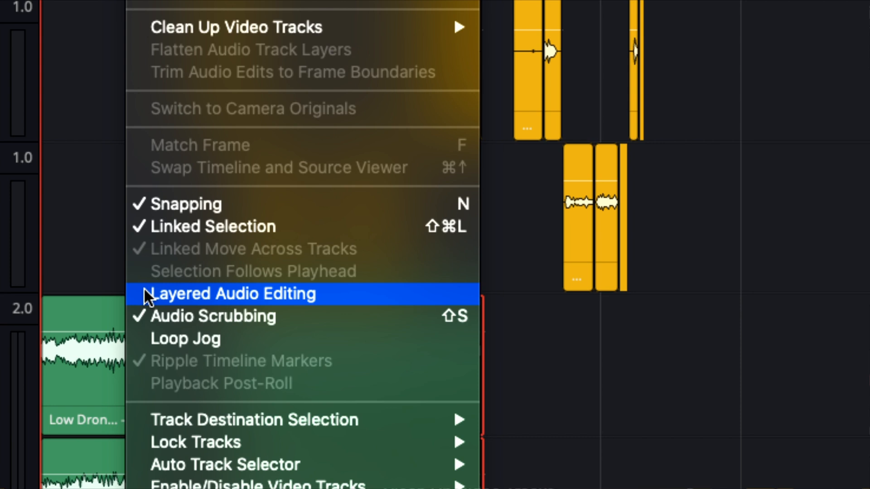
click(143, 290)
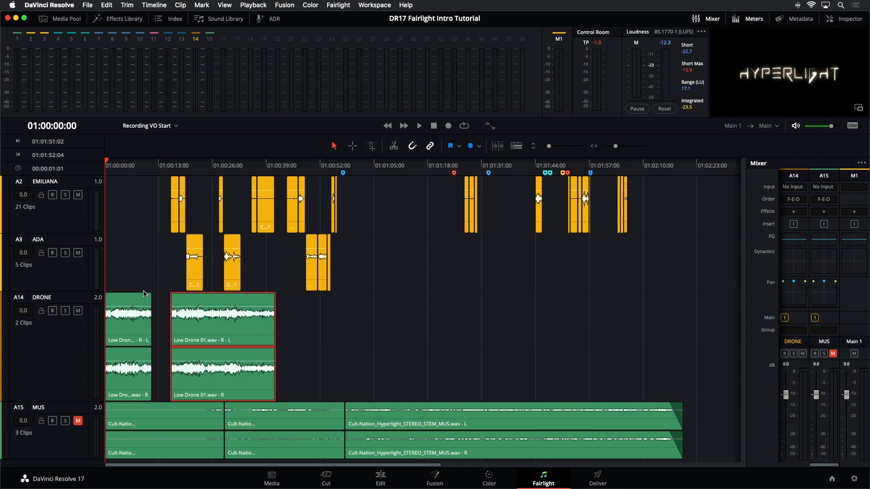
drag(213, 313, 328, 313)
drag(150, 333, 210, 332)
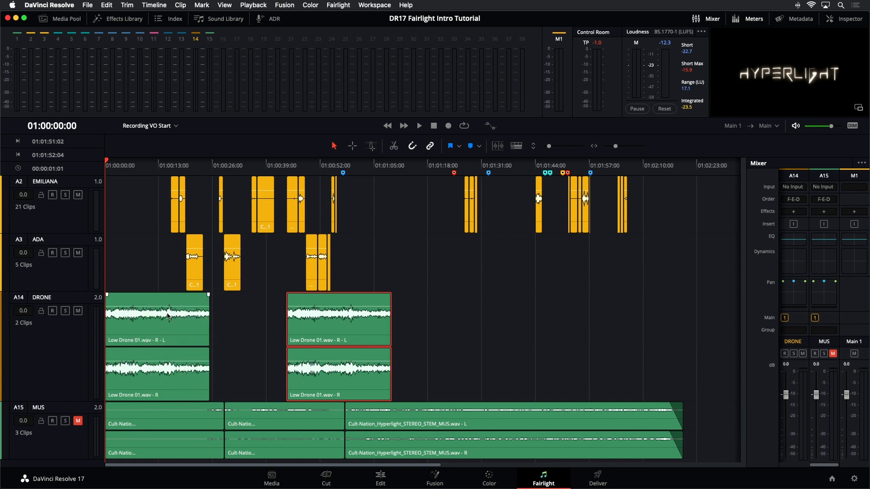
Step: Add a short fade-in to the first drone clip and overlap its end with the second clip, leaving the second without a fade-in
drag(106, 294, 120, 294)
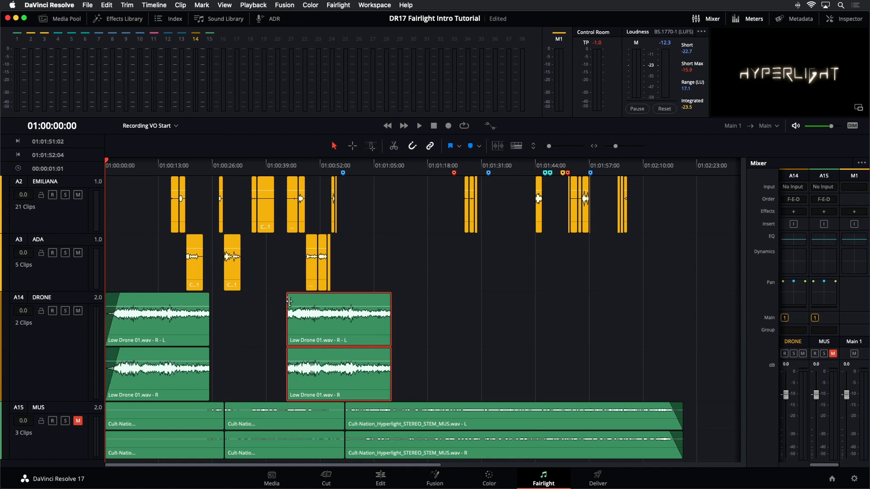
drag(287, 294, 302, 294)
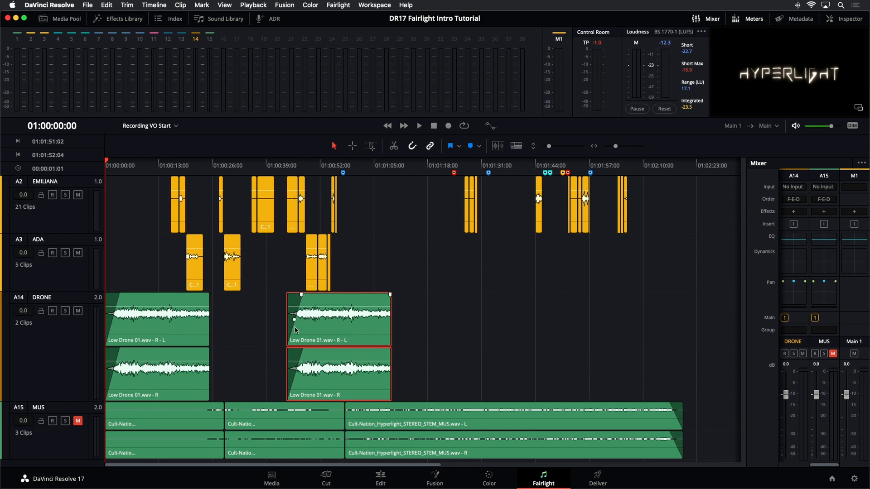
drag(324, 328, 227, 336)
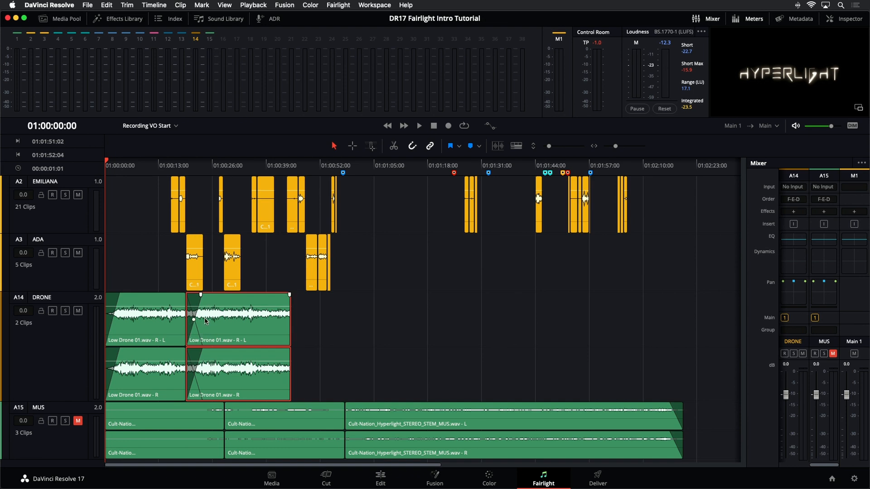
mouse_move(207, 320)
mouse_down()
mouse_move(277, 322)
mouse_move(212, 325)
mouse_up()
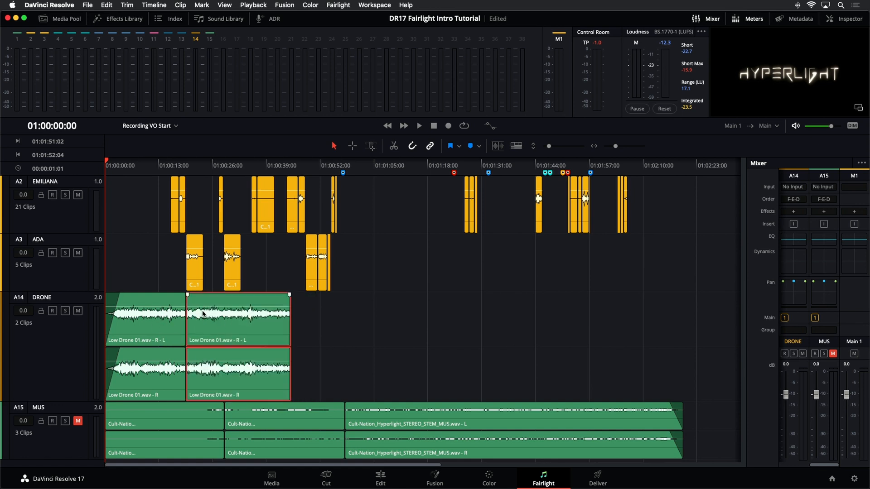
key(super+s)
Step: Select the DRONE track and enlarge its height and the timeline scale to examine where its two clips overlap
click(73, 348)
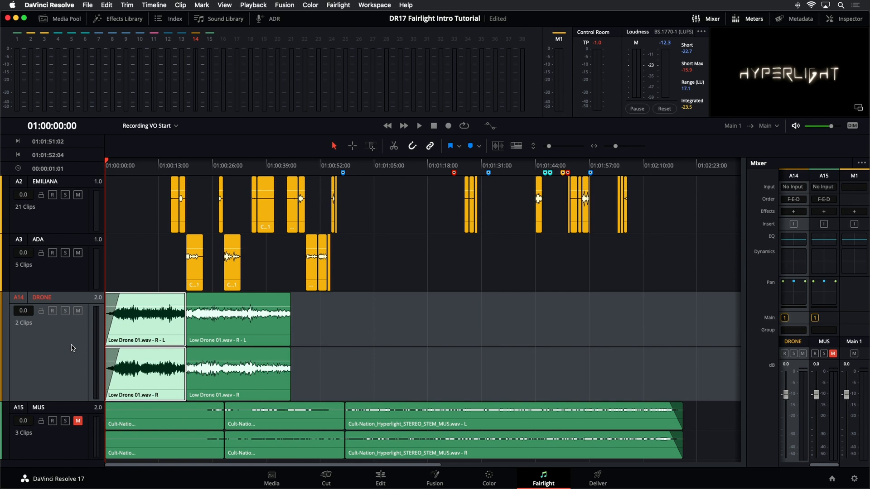
scroll(72, 347, up, 1)
scroll(71, 346, down, 2)
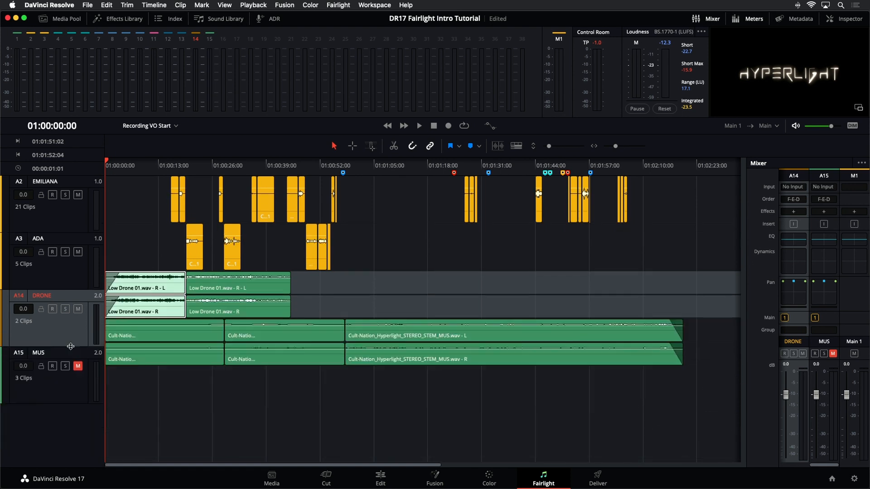
scroll(71, 347, up, 2)
scroll(69, 347, up, 4)
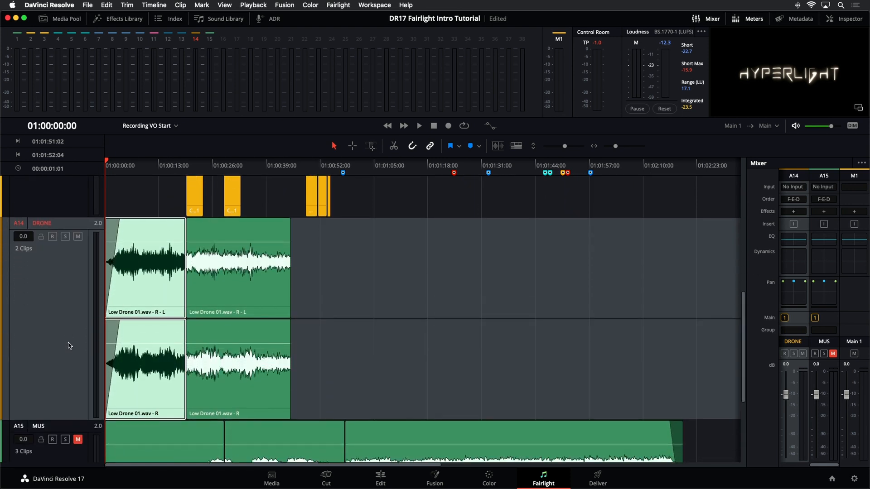
scroll(68, 346, up, 3)
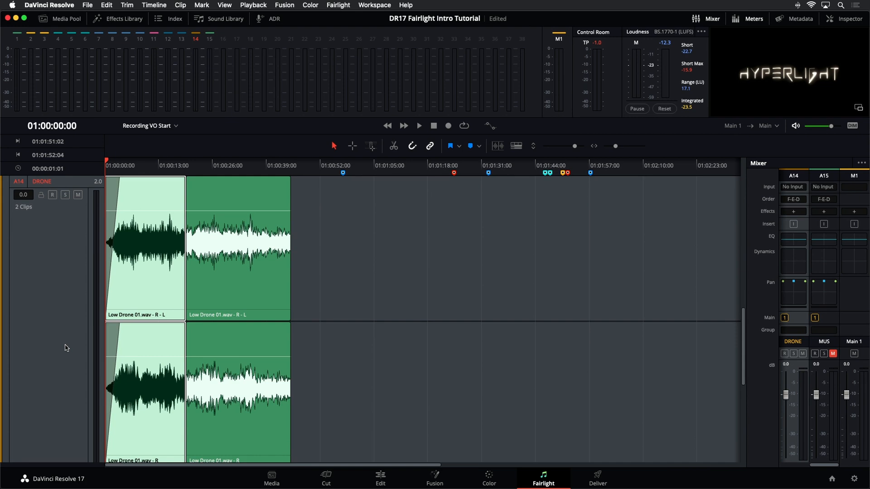
scroll(67, 348, down, 1)
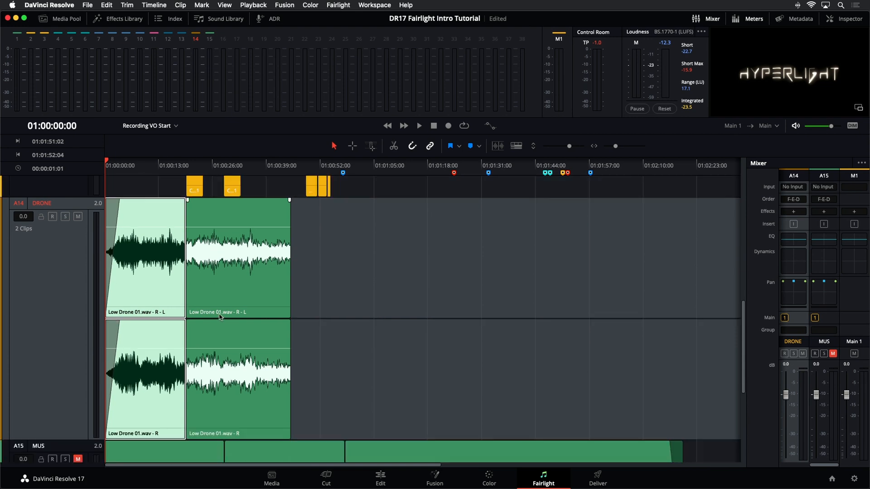
scroll(210, 211, up, 3)
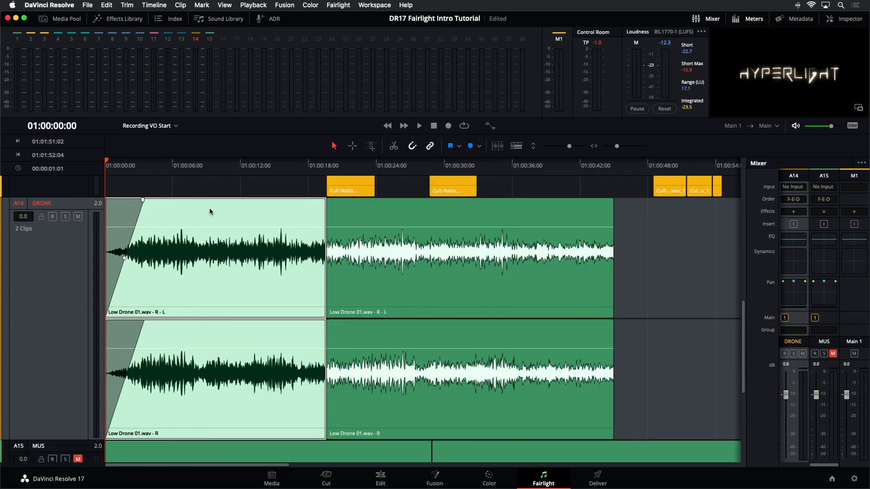
Step: Shift the second drone clip to check its overlap, return it to about 01:00:19, and add a fade-in of about 4 seconds
drag(399, 278, 379, 281)
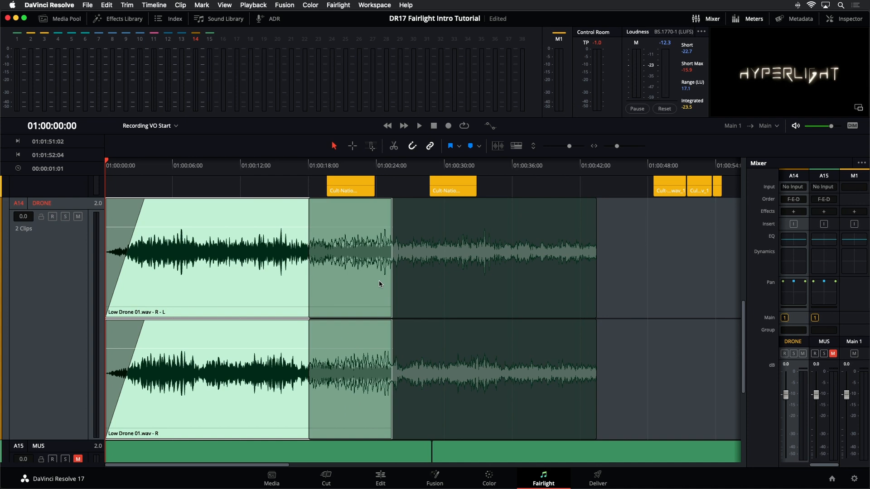
drag(379, 281, 400, 267)
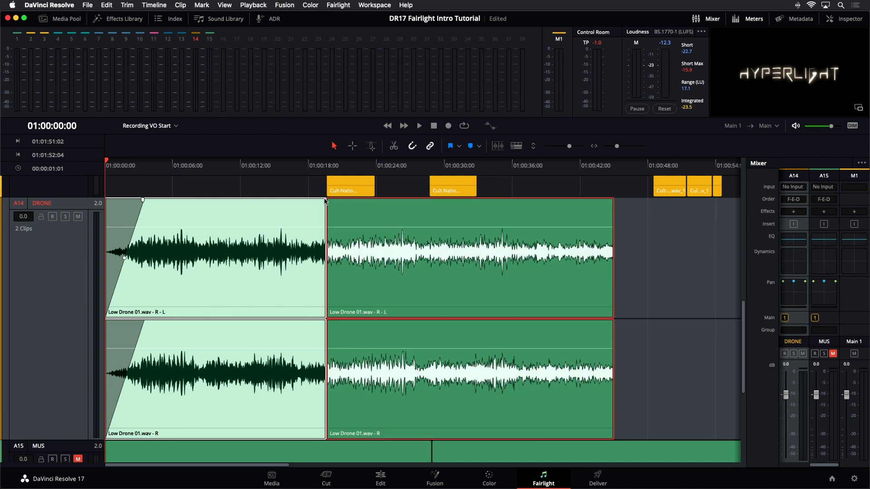
drag(330, 199, 372, 201)
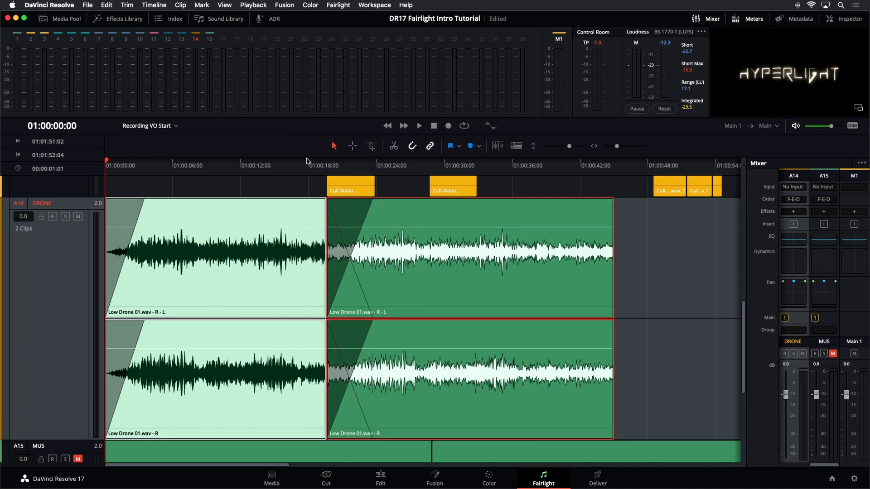
Step: Show the audio track layers to inspect how the two drone clips are stacked, and hide the layers again
click(225, 6)
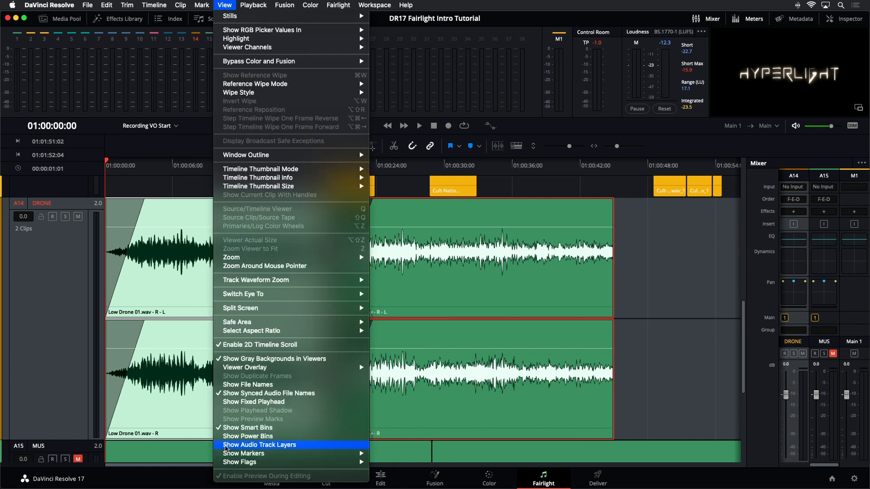
click(226, 446)
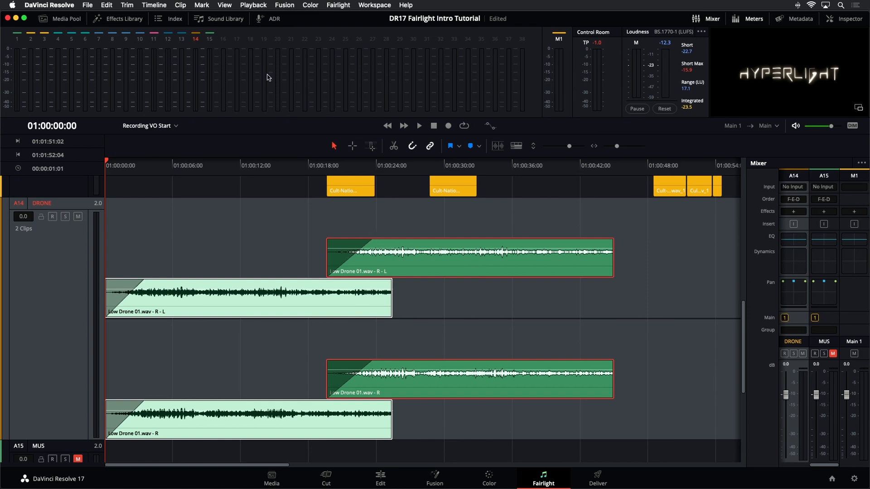
click(226, 5)
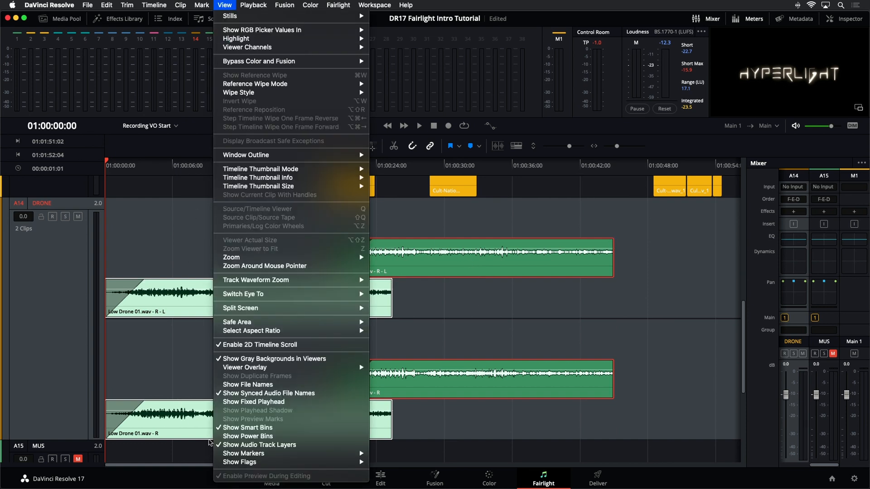
click(228, 445)
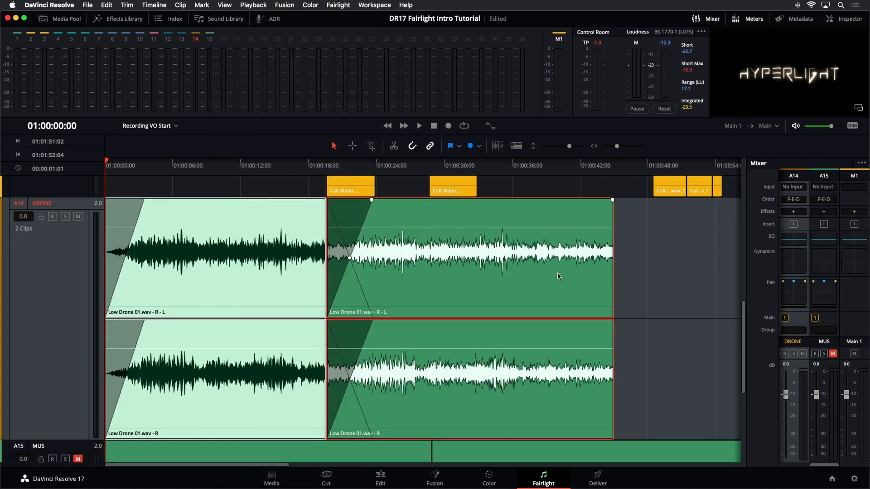
Step: Duplicate the faded drone clip five times in overlapping sequence to the end of the music, and lengthen the last copy's fade-in
key(shift+z)
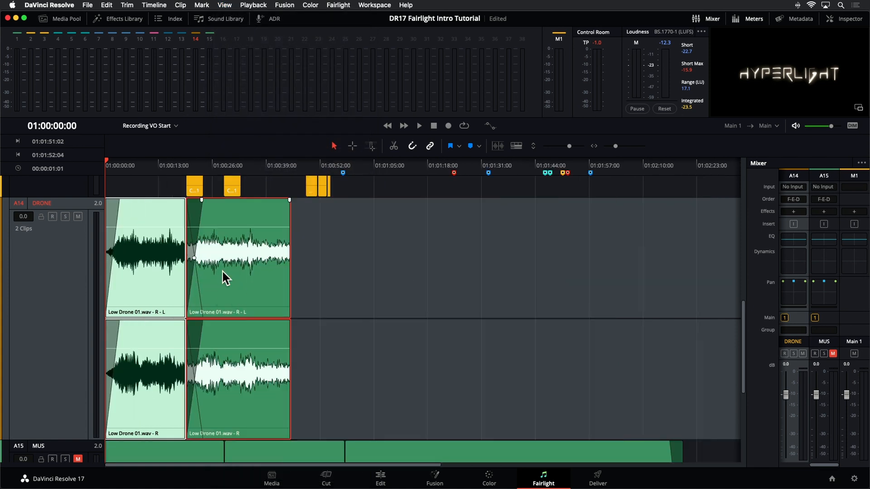
drag(240, 288, 628, 262)
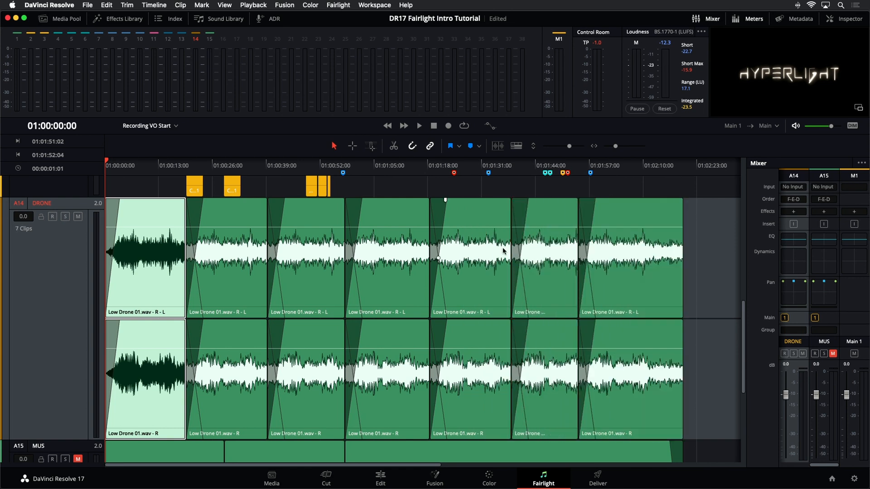
mouse_move(594, 200)
mouse_down()
mouse_move(605, 200)
mouse_move(582, 200)
mouse_move(603, 200)
mouse_up()
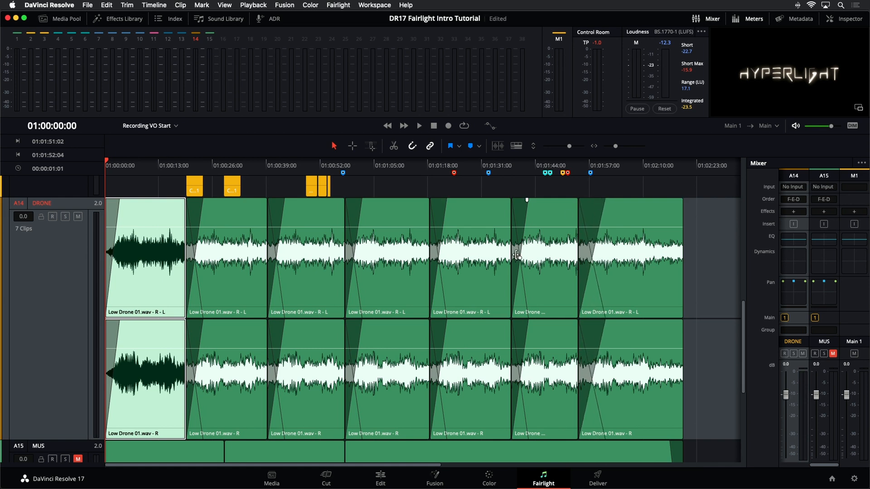
mouse_move(519, 257)
mouse_down()
mouse_move(524, 289)
mouse_move(514, 222)
mouse_move(519, 250)
mouse_up()
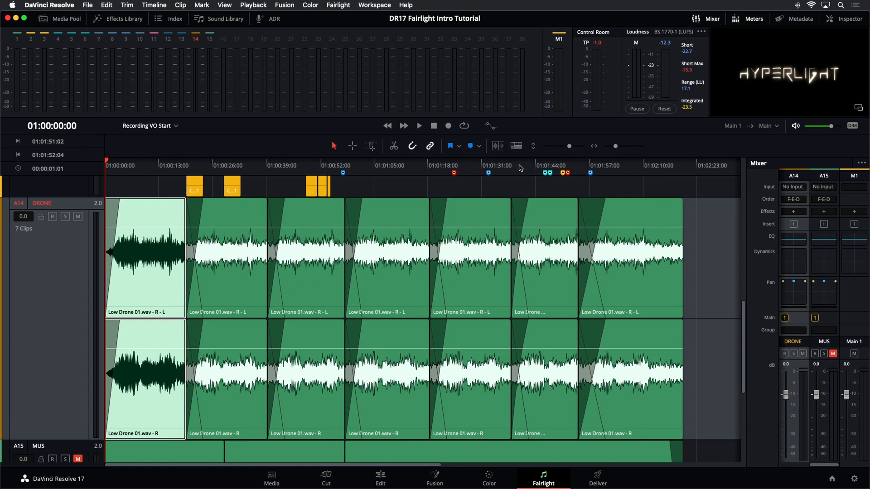
Step: Play the DRONE track from 01:00:35:10 through the transition between the second and third clips
click(252, 173)
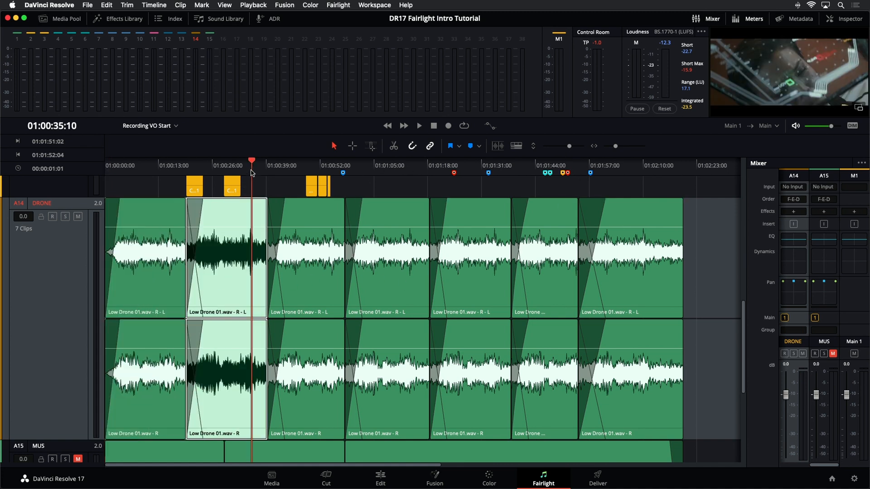
key(space)
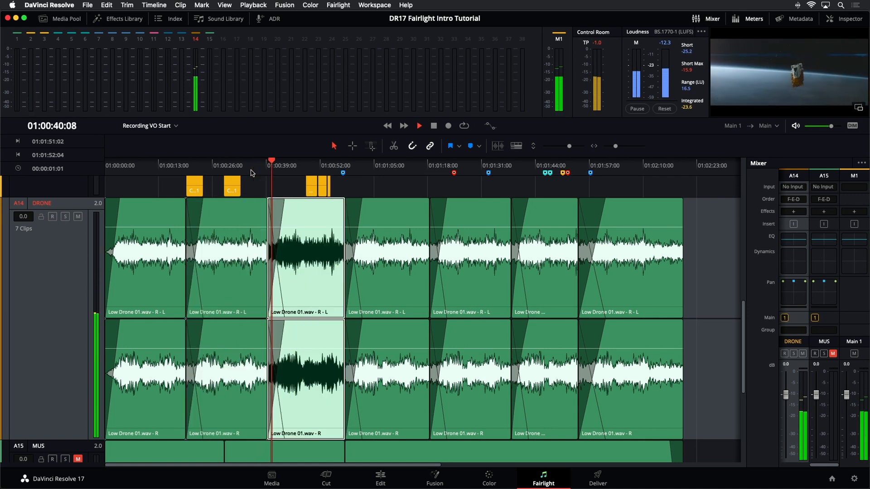
key(space)
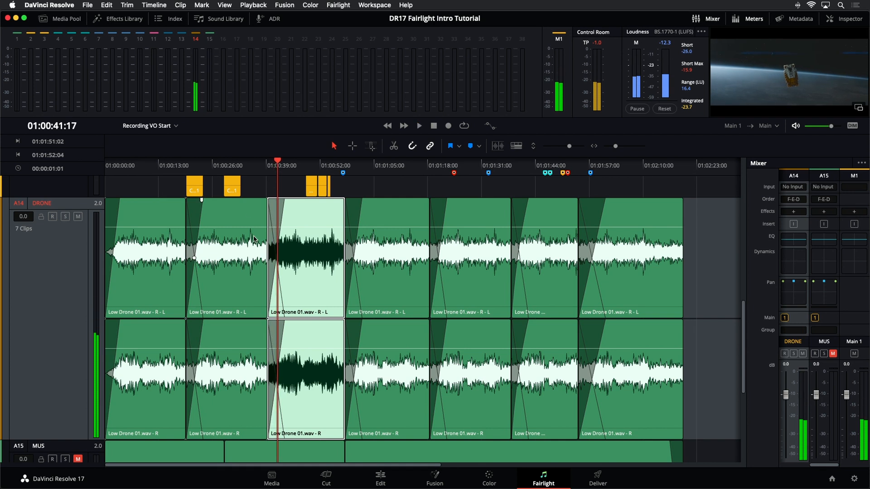
Step: Reduce the track heights, show the audio track layers to examine the stacked drone clips, and hide the layers again
drag(569, 146, 550, 147)
click(434, 269)
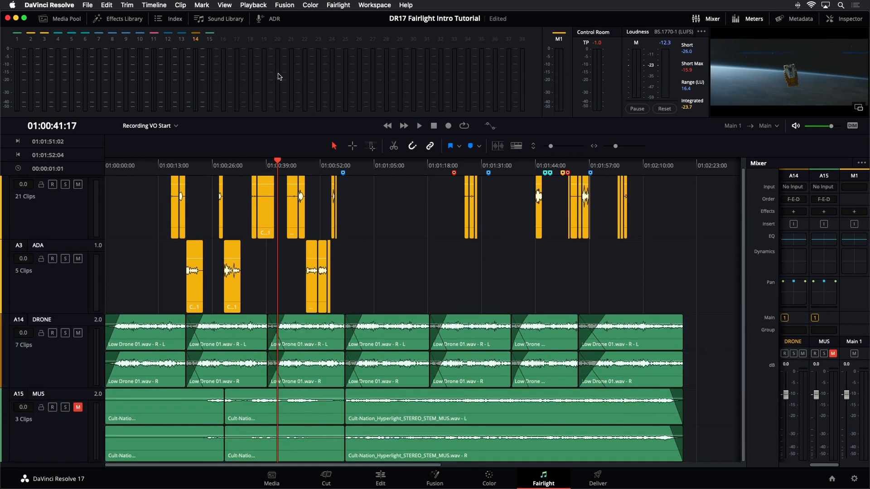
click(225, 5)
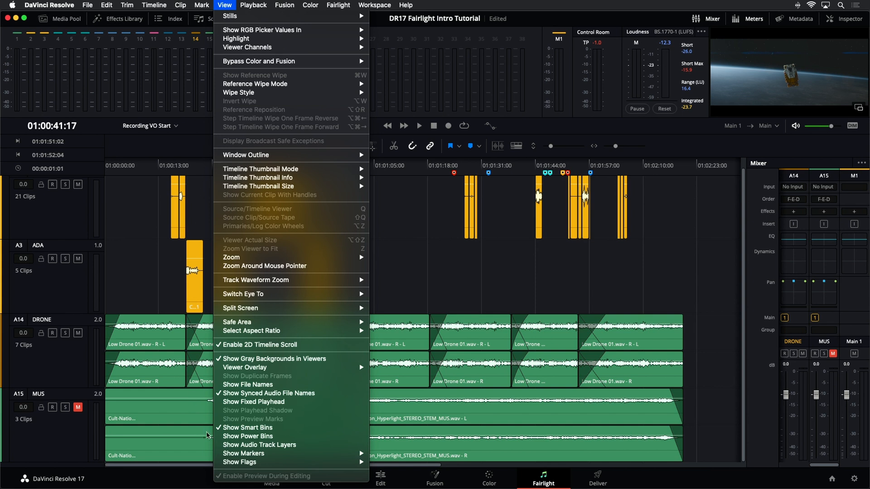
click(220, 447)
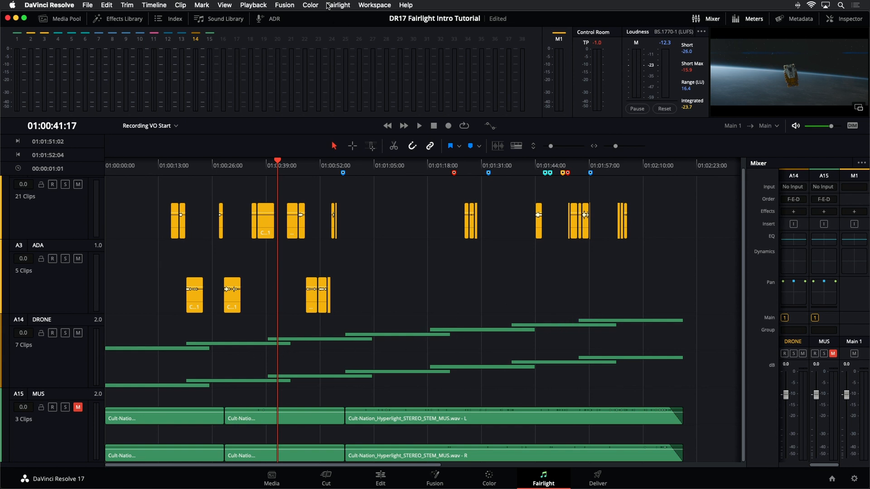
click(224, 5)
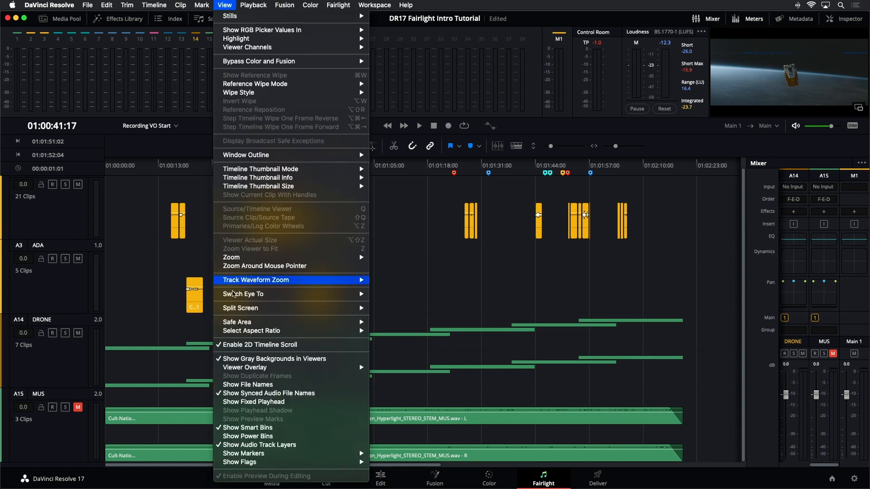
click(285, 443)
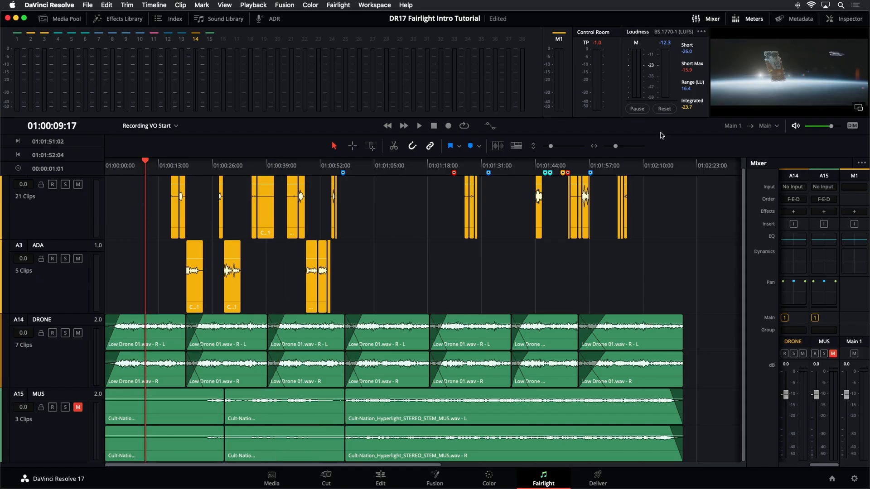
Step: Play the drone from 01:00:09:17, and widen the Mixer to reveal the EMILIANA and ADA channel strips
key(space)
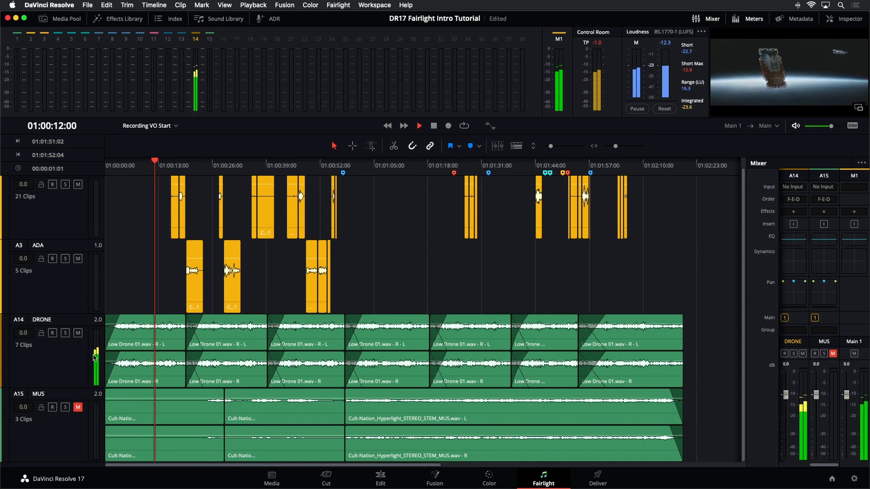
key(space)
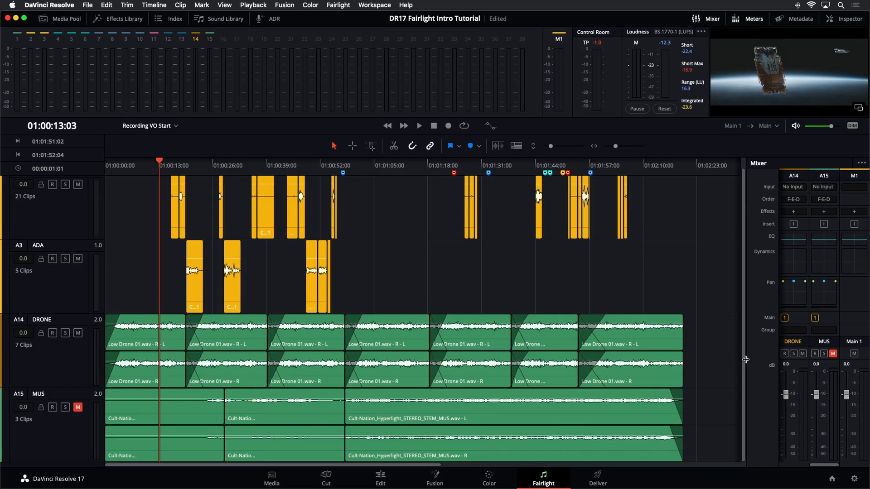
drag(744, 361, 683, 363)
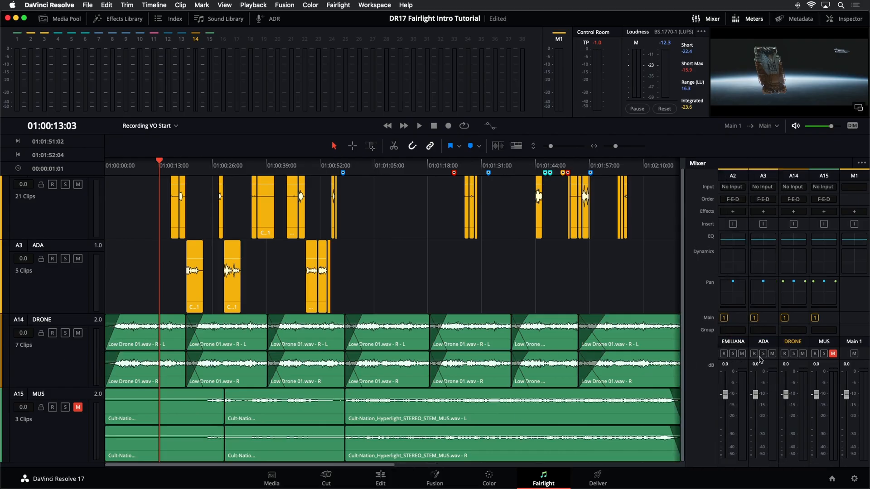
Step: Lower the DRONE track's mixer fader to about -15 dB while playing the timeline from 01:00:13:03
click(796, 368)
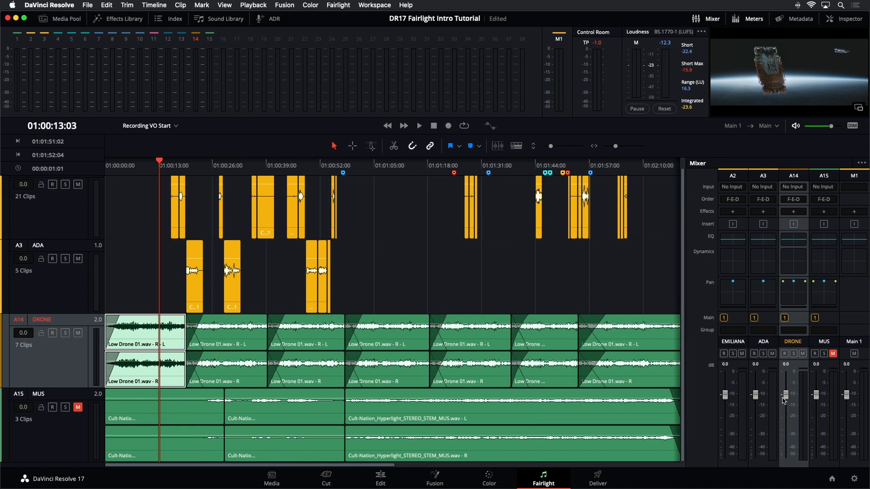
drag(786, 396, 785, 427)
key(space)
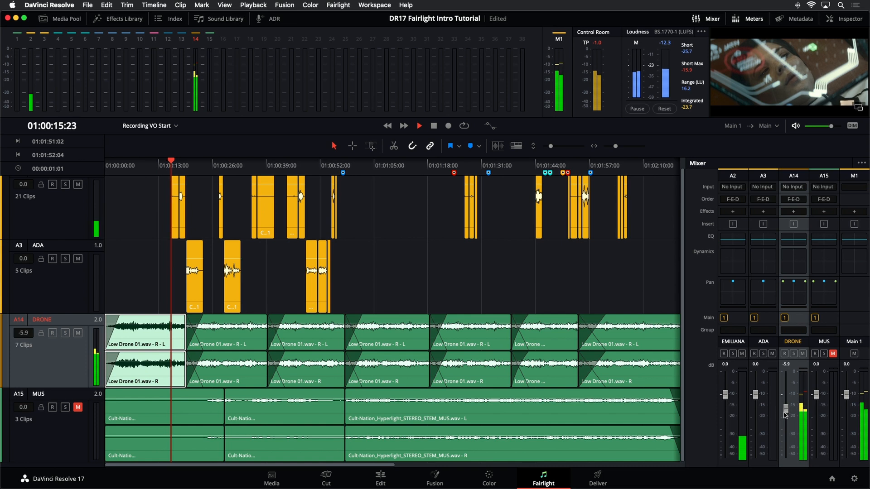
key(space)
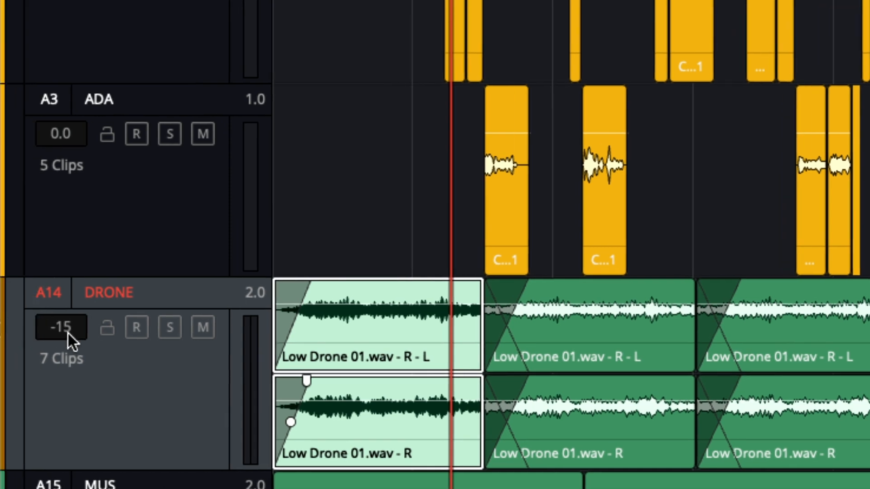
Step: Set the DRONE track level to -14 dB from its track header, then reset its fader to 0.0 and clear the selection
drag(64, 330, 84, 314)
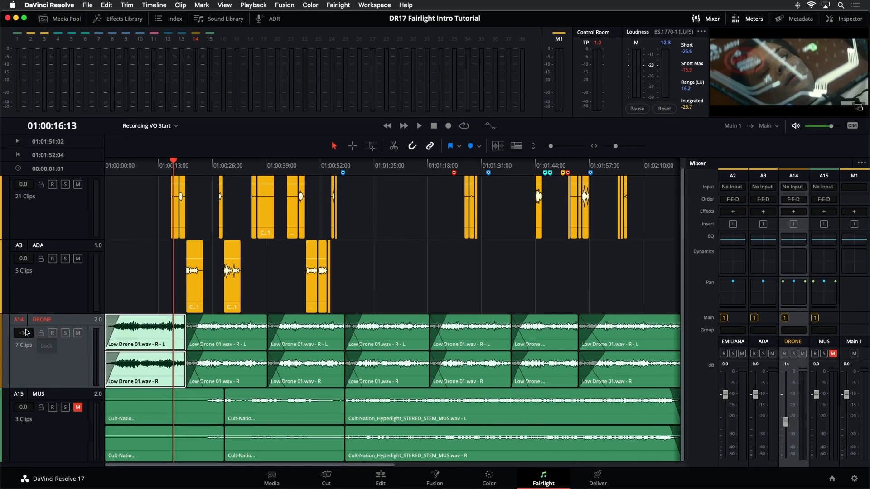
mouse_move(26, 332)
mouse_down()
mouse_move(34, 362)
mouse_move(46, 284)
mouse_move(22, 343)
mouse_move(38, 295)
mouse_move(37, 335)
mouse_move(39, 296)
mouse_move(36, 314)
mouse_move(48, 323)
mouse_move(41, 342)
mouse_move(29, 336)
mouse_move(38, 333)
mouse_up()
double_click(786, 423)
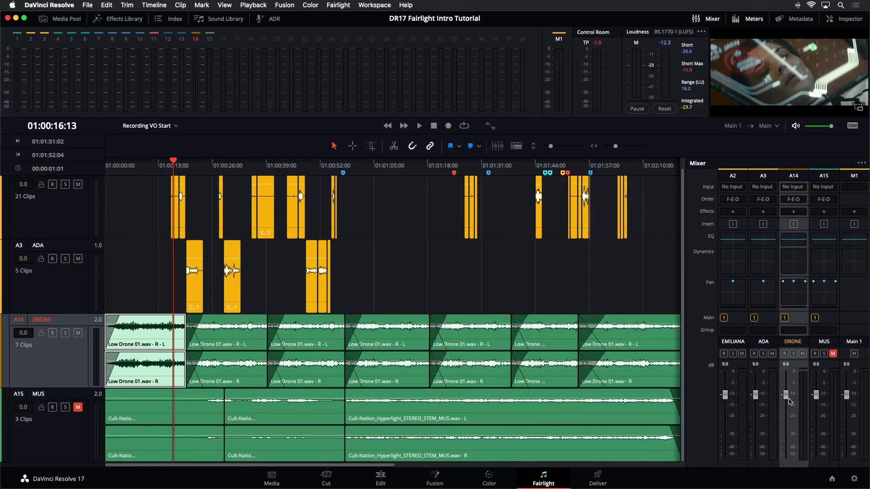
click(554, 268)
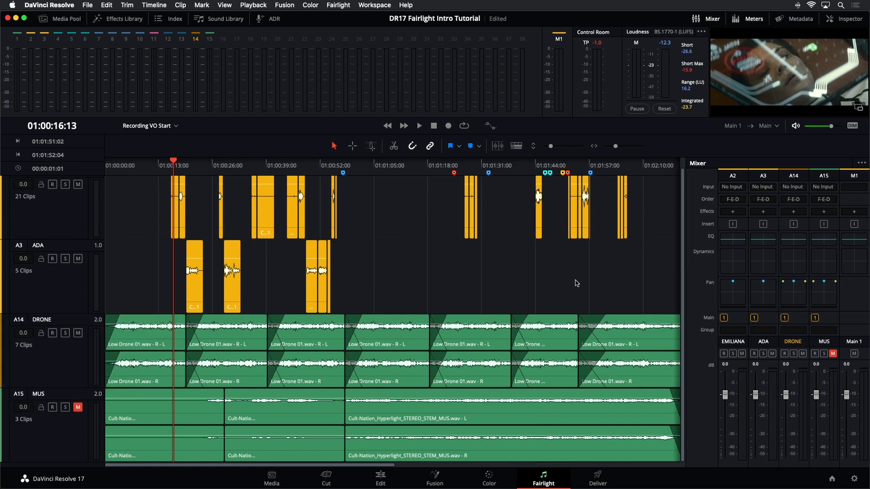
Step: Select all the Low Drone clips on the DRONE track, show their audio settings in the Inspector, and hide the Mixer
key(super+minus)
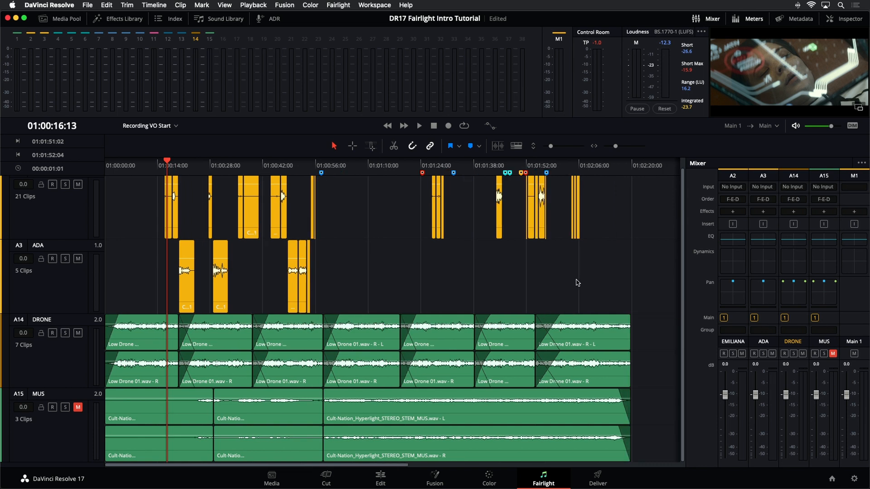
drag(651, 316, 145, 349)
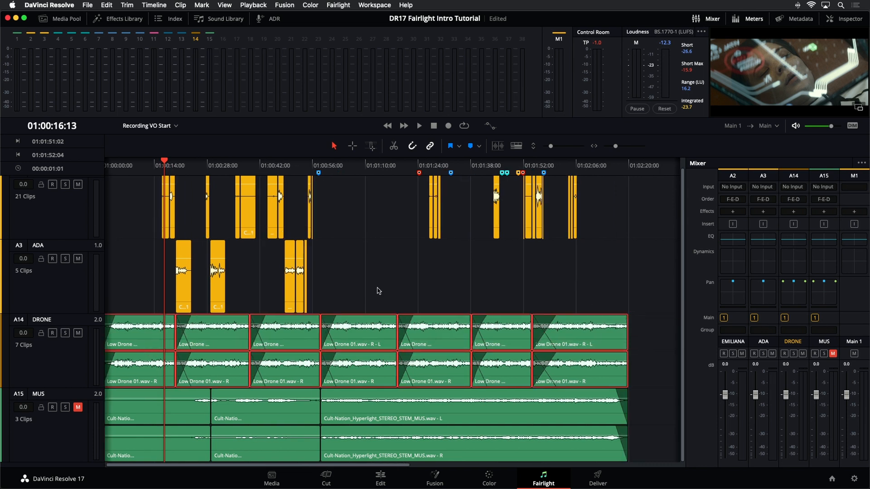
click(862, 20)
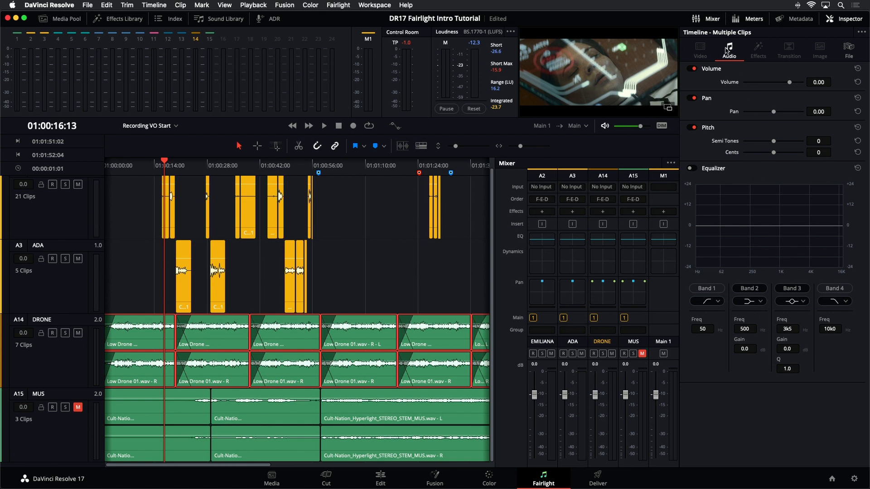
click(709, 19)
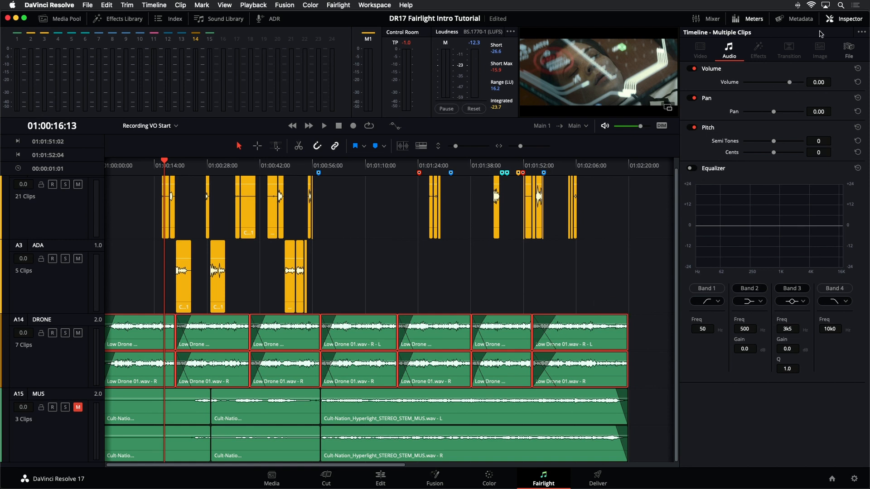
Step: Examine the Inspector's audio controls for the last drone clip alone, and reselect all the drone clips
click(644, 345)
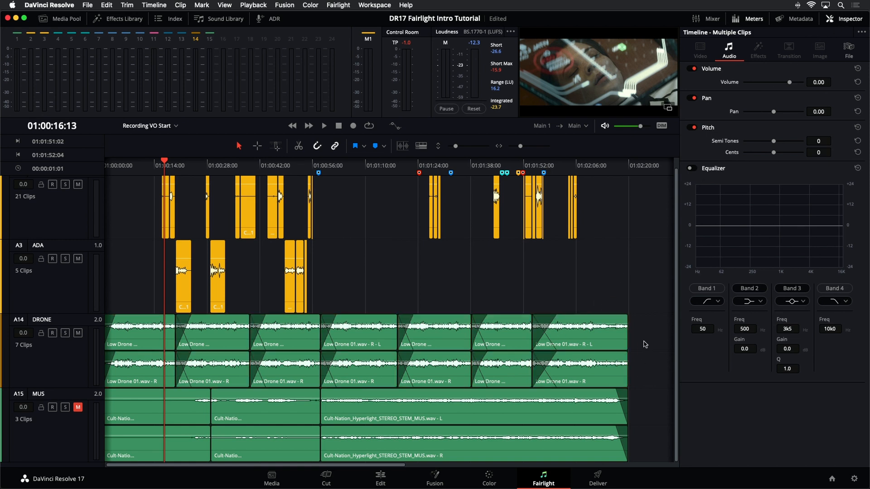
click(601, 343)
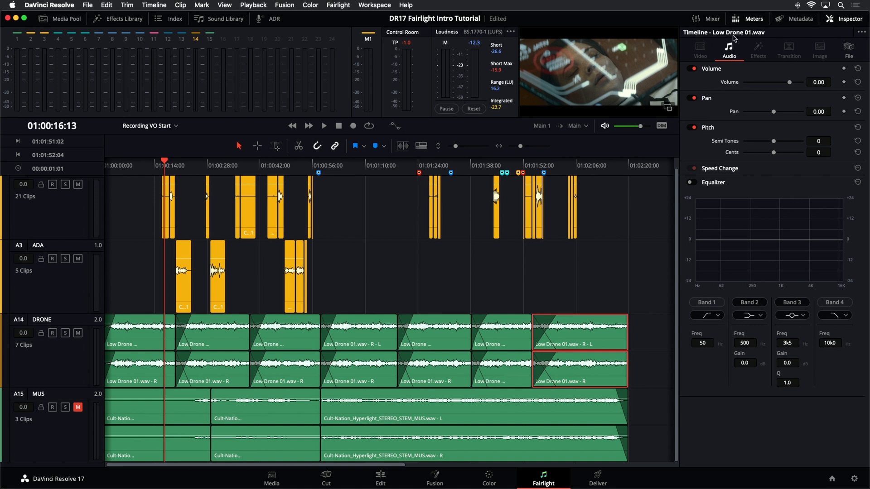
drag(646, 340, 111, 357)
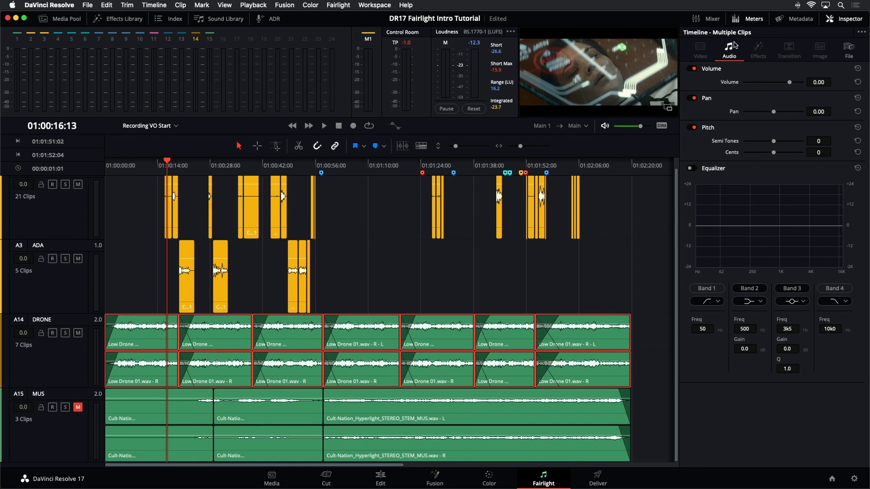
Step: Set the clip volume of all selected drone clips to -10.69 and play the timeline to hear the mix
drag(789, 83, 785, 88)
key(space)
key(space)
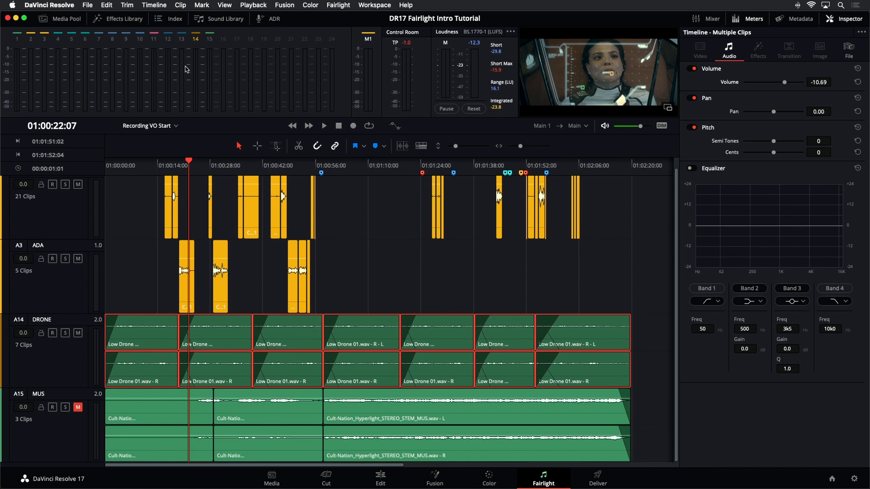
Step: Look up the clip audio commands for raising and lowering levels by 1 dB or 3 dB
click(179, 5)
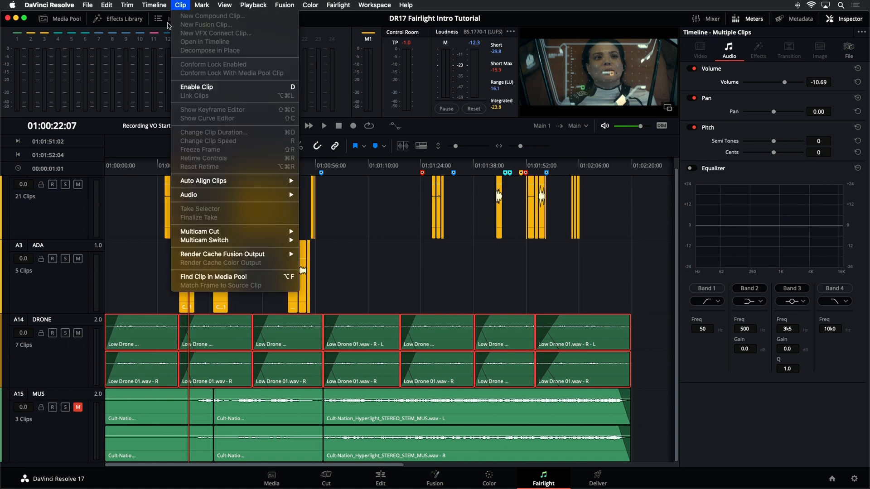
mouse_move(197, 196)
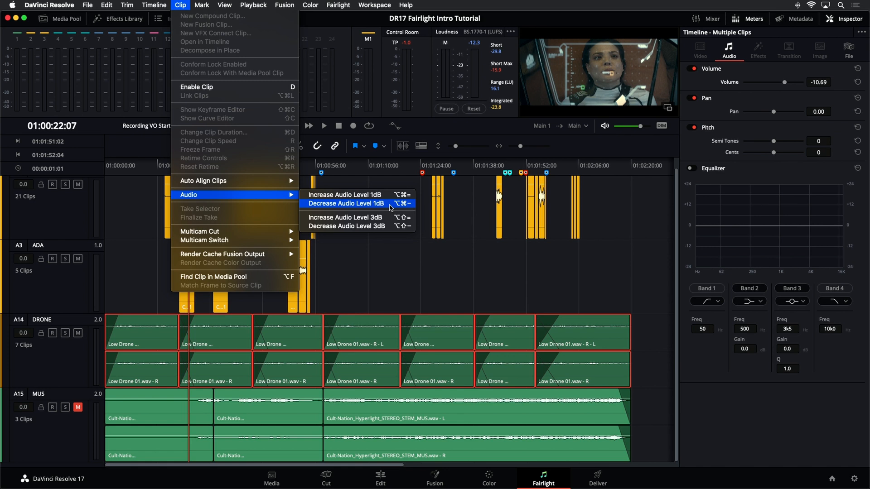
click(406, 259)
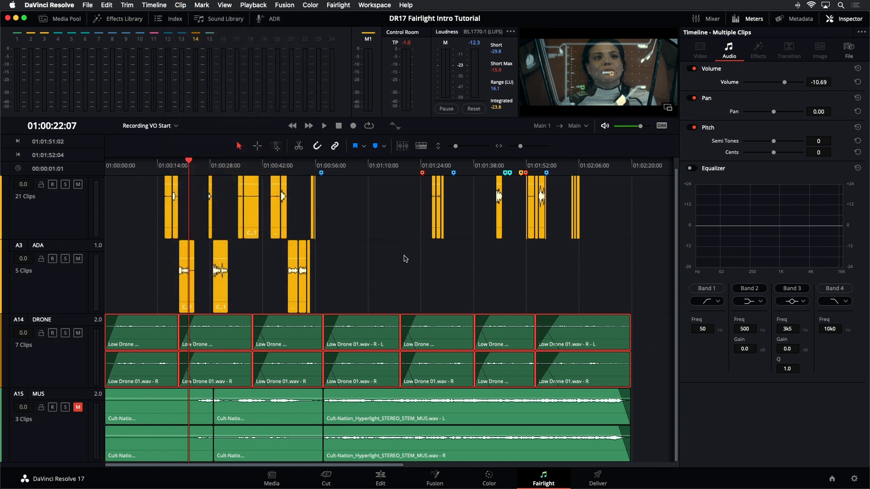
Step: Raise the volume of the selected drone clips to 1.31 in 3 dB increments, and lower it to -10.69
key(super+alt+shift+minus)
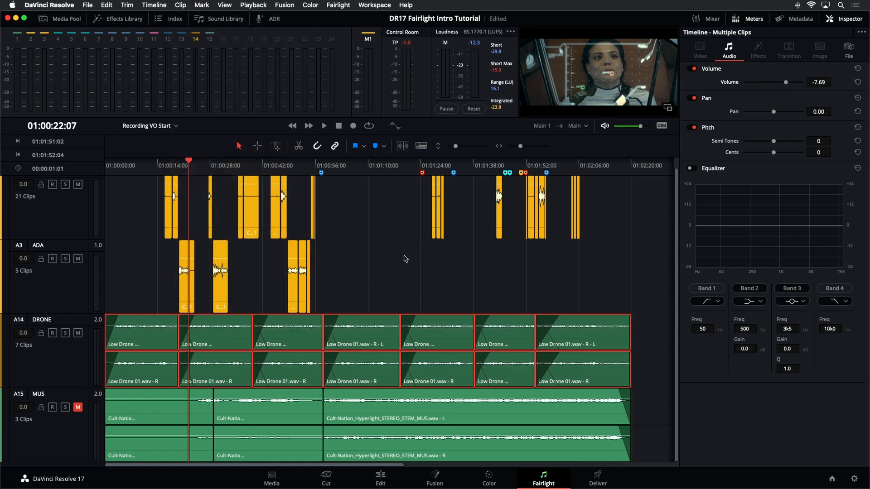
key(super+alt+shift+equal)
key(super+alt+shift+equal)
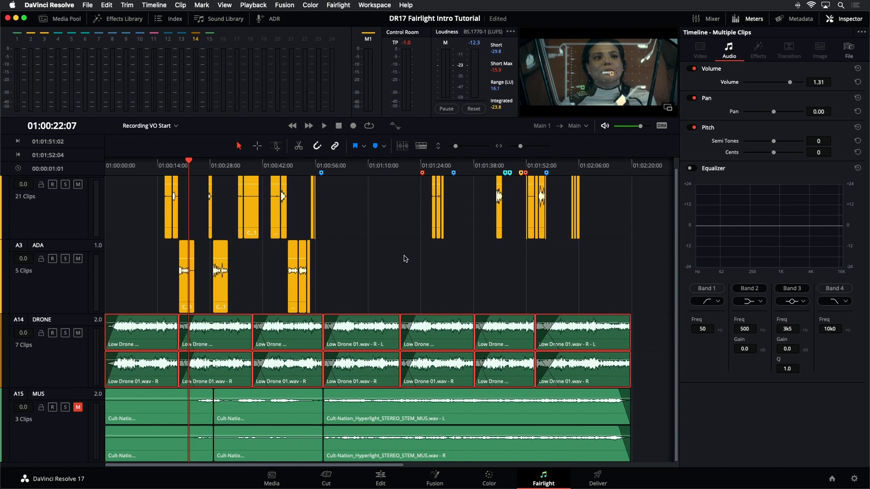
key(alt+super+minus)
key(alt+super+minus)
key(alt+super+minus)
key(alt+super+minus)
key(alt+super+minus)
key(alt+super+minus)
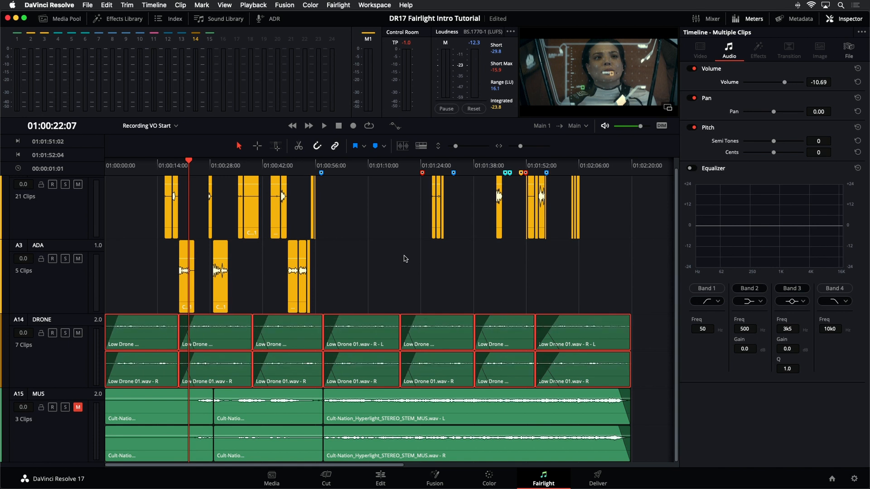
Step: Raise the selected drone clips' volume to 1.31 in 3 dB increments, and bring it down to -4.69
key(alt+super+minus)
key(alt+super+minus)
key(alt+super+minus)
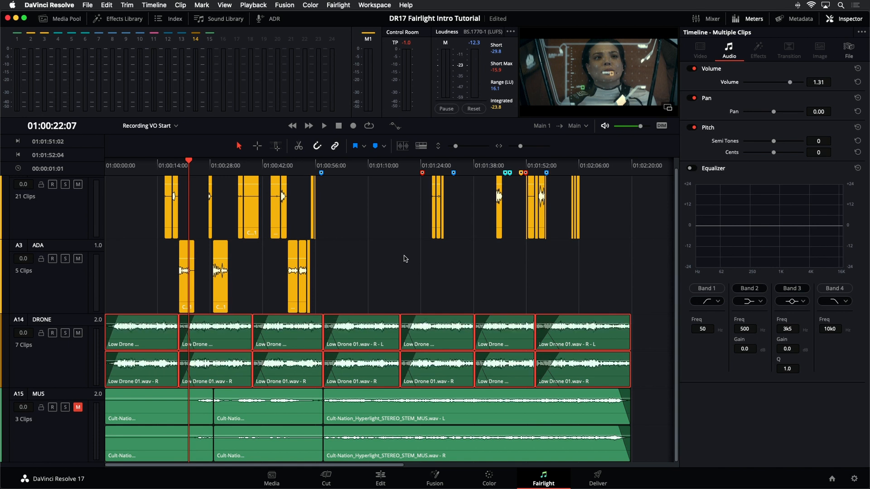
key(alt+super+equal)
key(alt+super+equal)
key(alt+super+equal)
key(alt+super+equal)
key(alt+super+equal)
key(alt+super+equal)
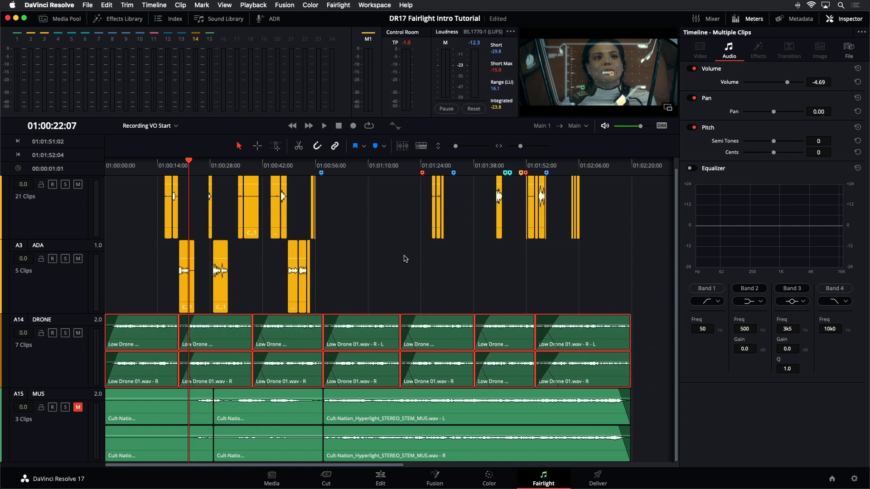
Step: Lower the selected drone clips' volume to -7.69 during playback, stop playback, and deselect the clips
key(space)
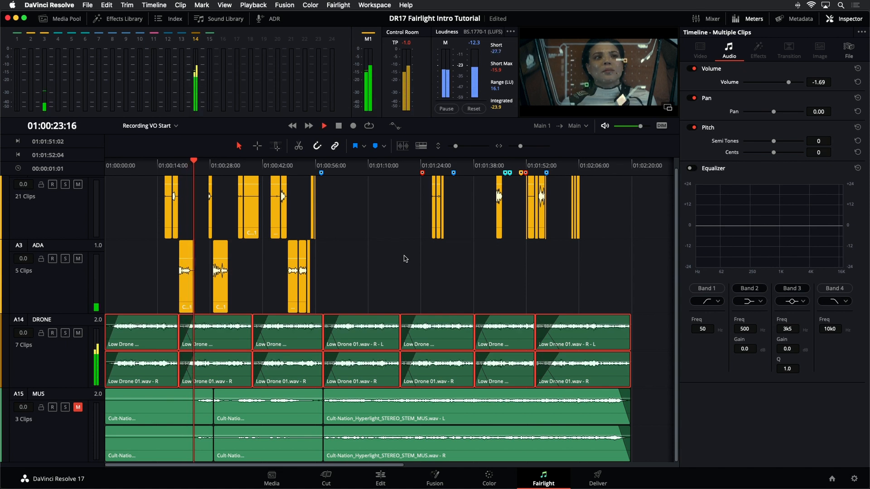
key(alt+super+minus)
key(alt+super+minus)
key(alt+super+minus)
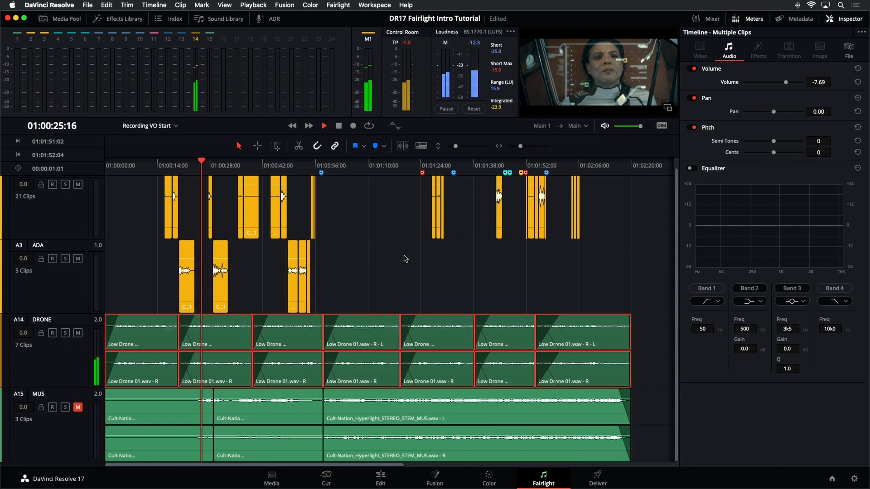
click(405, 259)
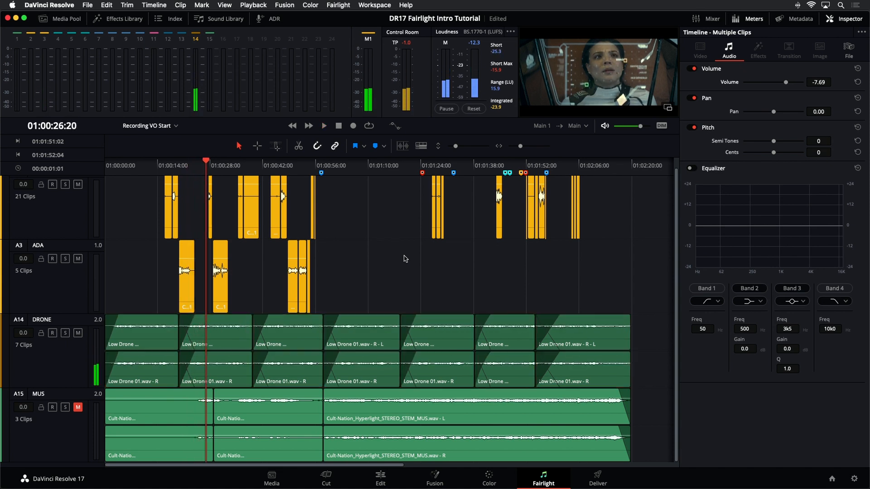
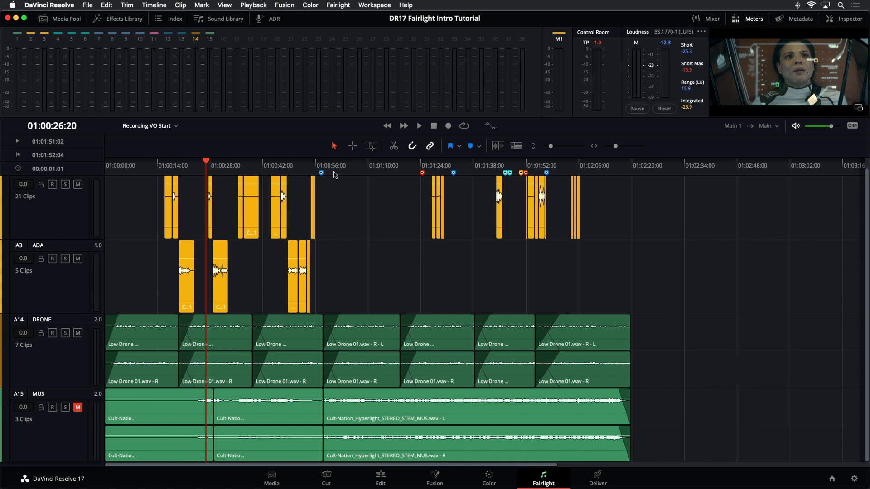
Step: Move the playhead back and forth through the timeline markers, finishing on the marker at 01:01:32:16
click(281, 165)
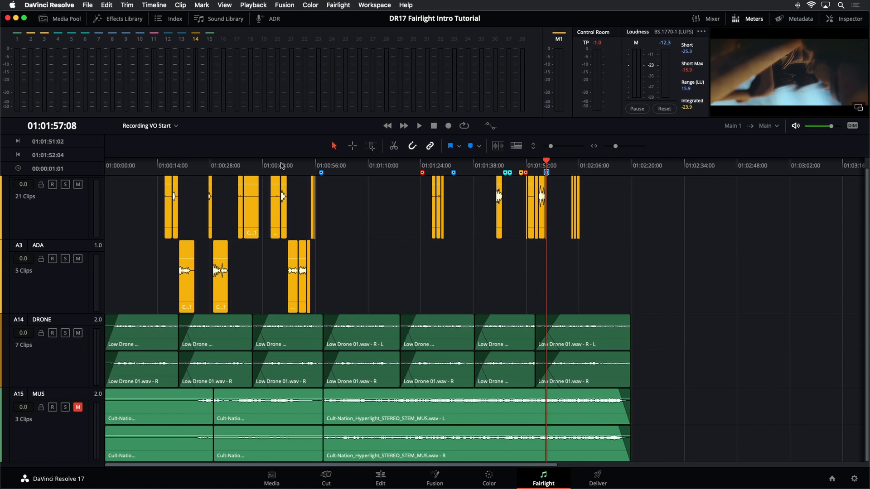
key(shift+Up)
key(shift+Up)
key(shift+Up)
key(shift+Up)
key(shift+Up)
key(shift+Up)
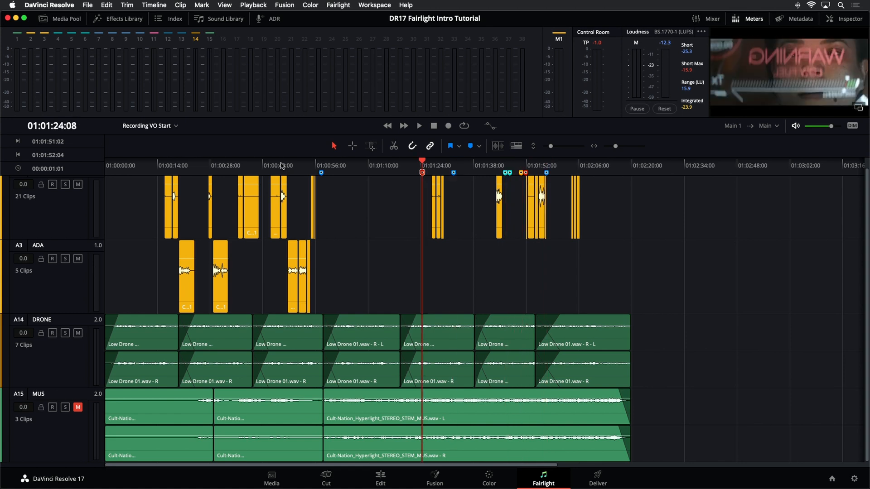
key(shift+Up)
key(shift+Down)
key(shift+Down)
key(shift+Down)
key(shift+Down)
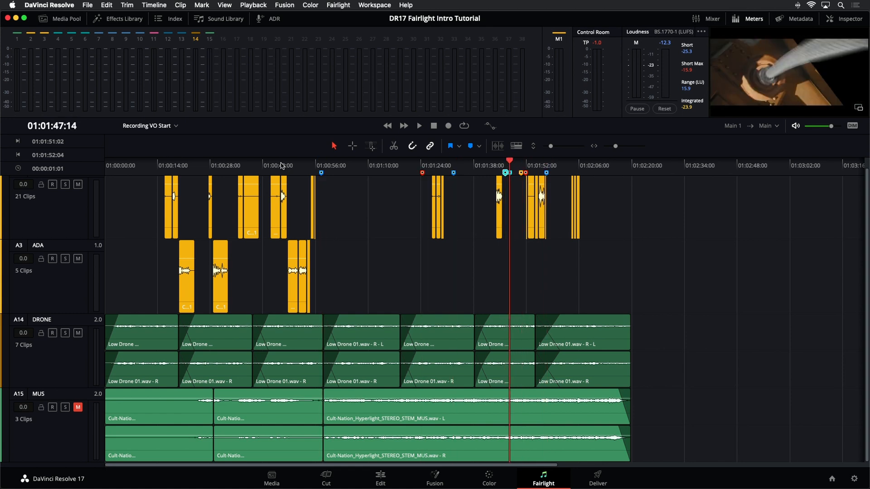
key(shift+Up)
key(shift+Up)
key(shift+Down)
key(shift+Down)
key(shift+Down)
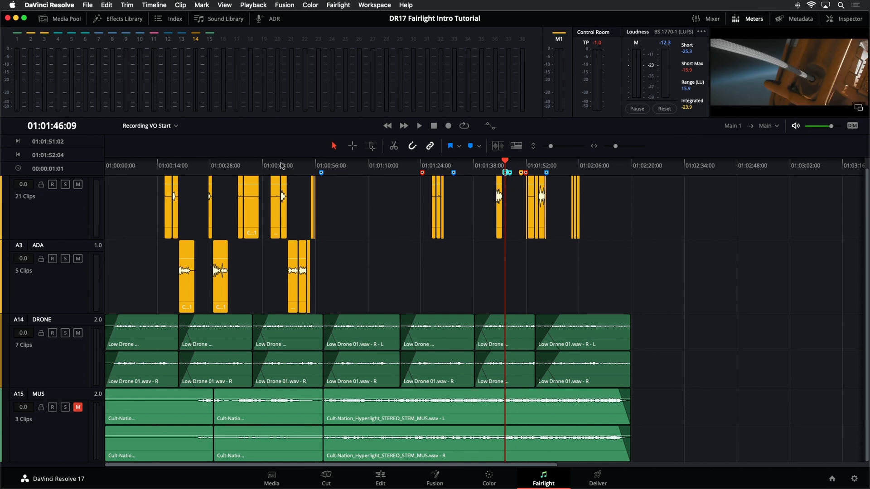
key(shift+Up)
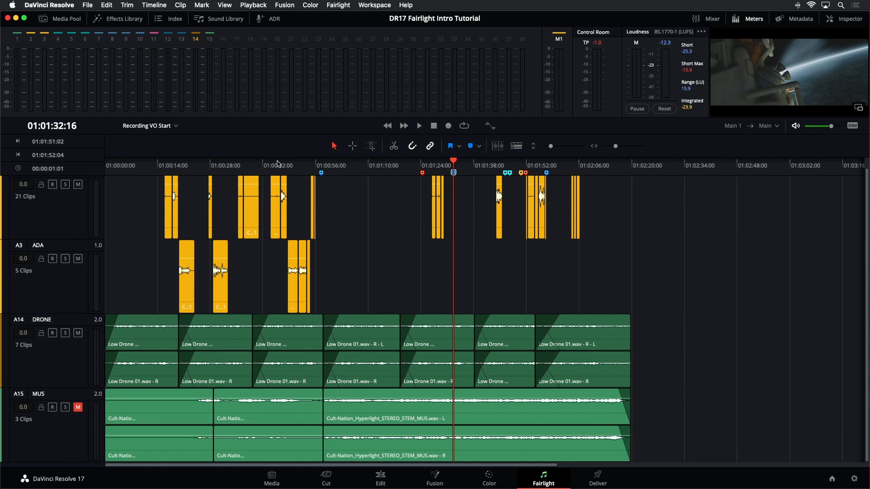
Step: Read the notes of the marker at 01:01:32:16 and close its details
double_click(453, 173)
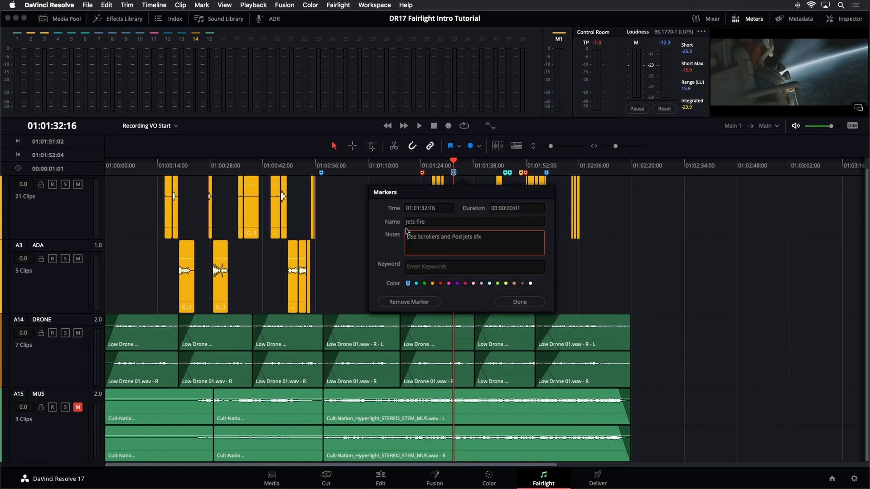
click(482, 243)
click(363, 229)
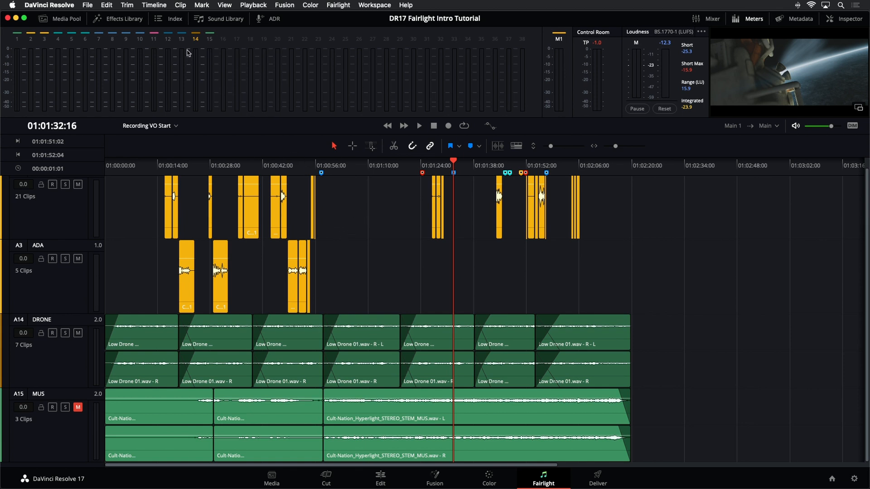
Step: Show the edit index and use its entries to jump to event 16 on A3 and event 23 on A14
click(171, 18)
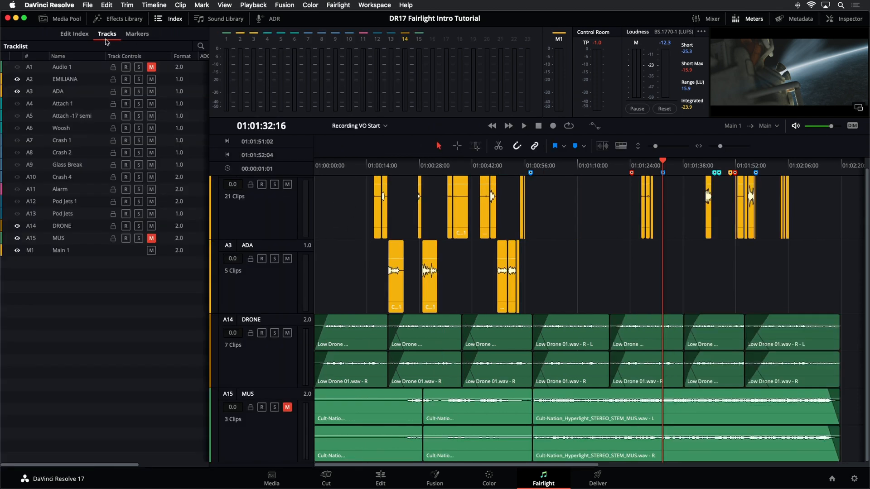
click(83, 36)
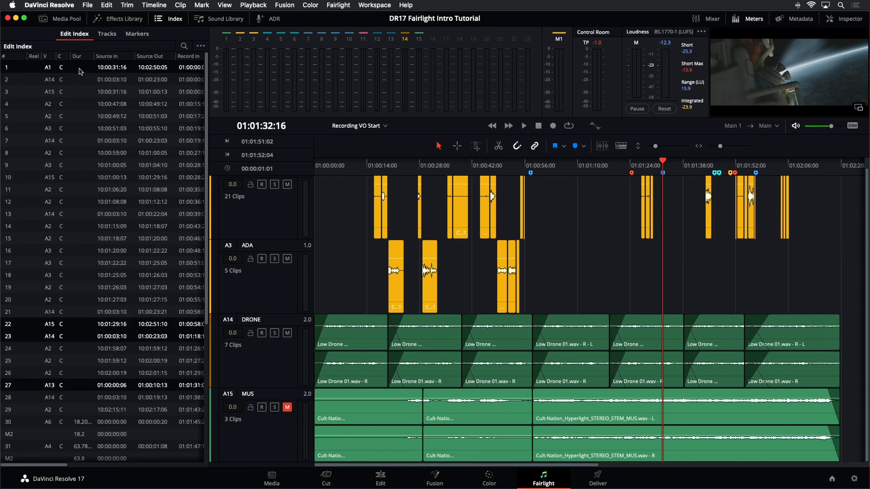
click(70, 188)
click(68, 250)
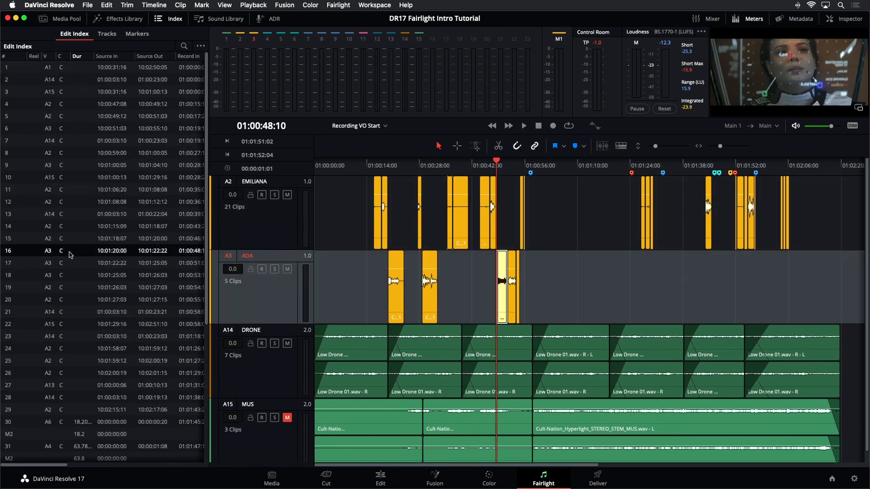
click(91, 335)
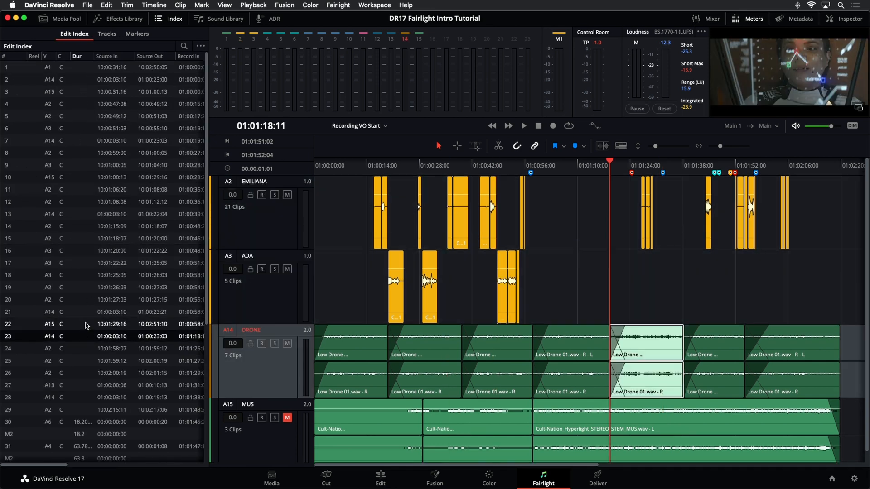
Step: Review the index's track list and marker thumbnails, and jump to the marker at 01:00:57:14
click(107, 35)
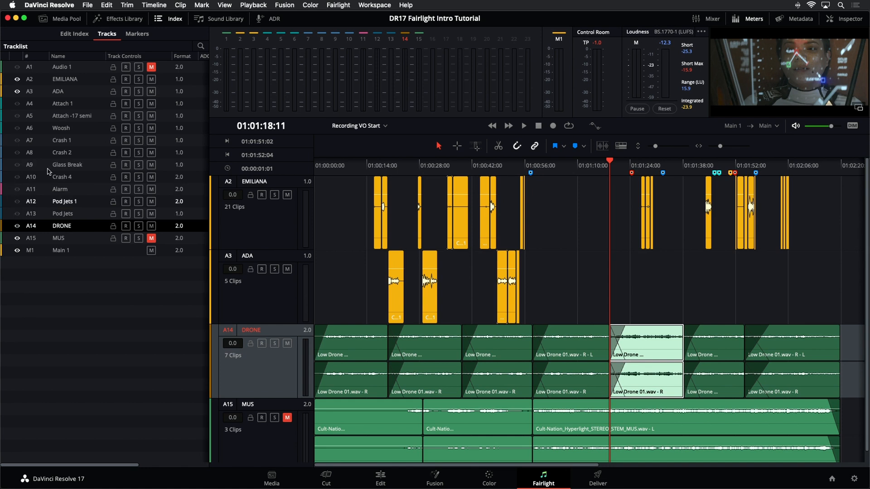
click(146, 35)
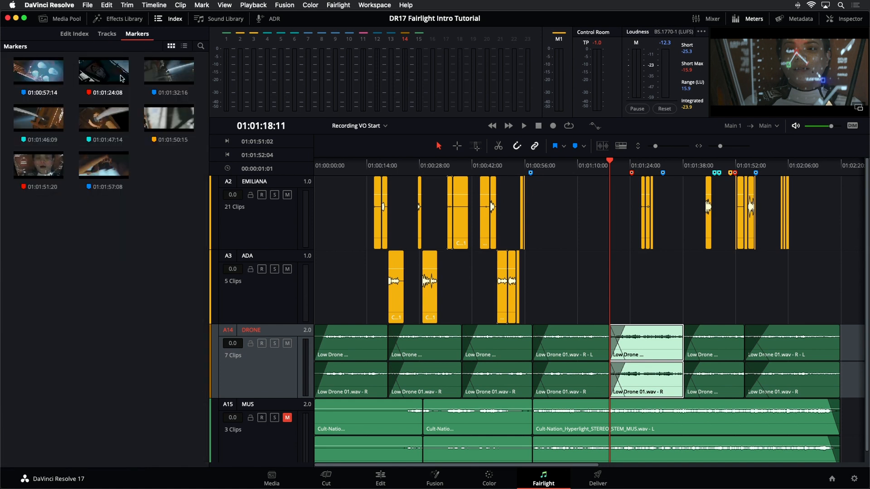
click(61, 75)
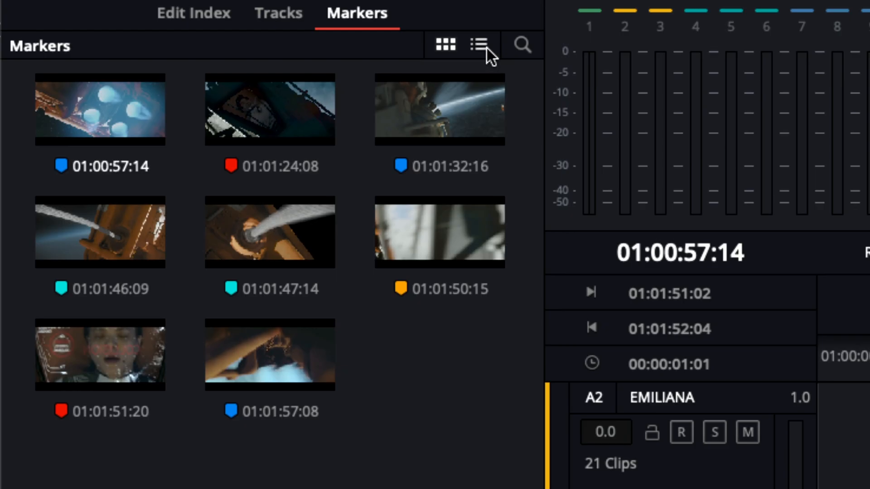
Step: Display the marker index as a list, and widen its Name column and the whole index to show the notes
click(185, 47)
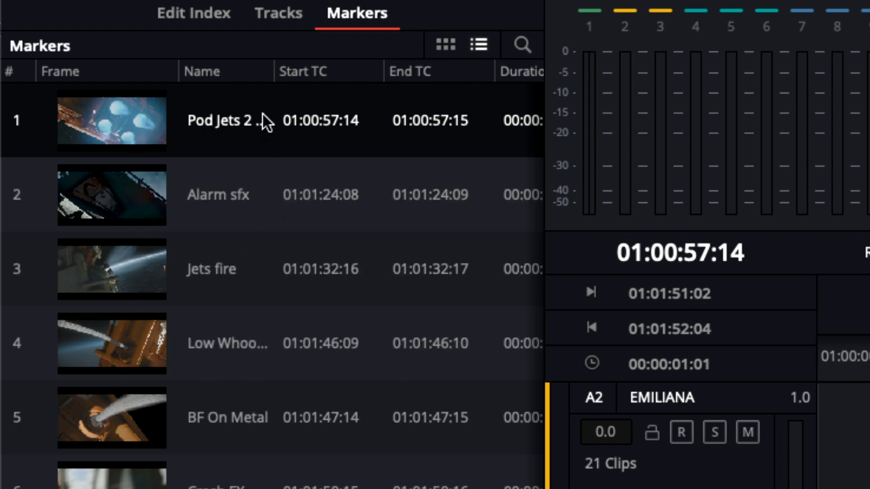
drag(274, 72, 311, 80)
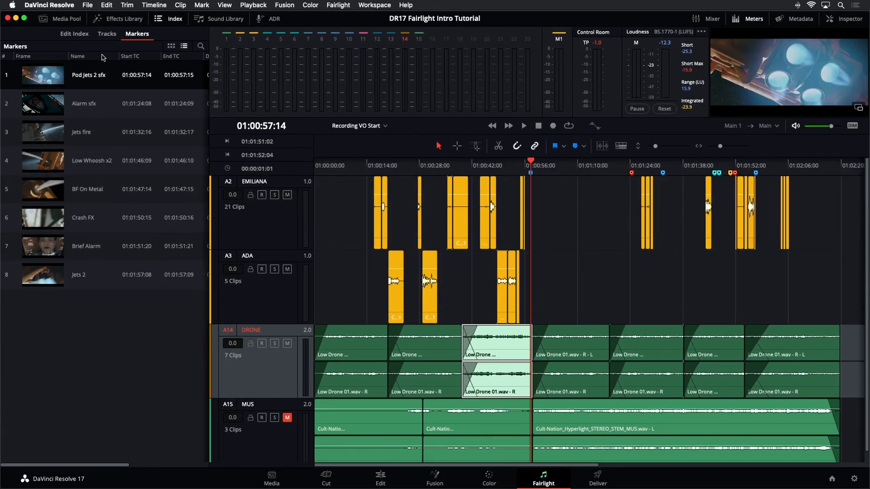
drag(209, 85, 357, 91)
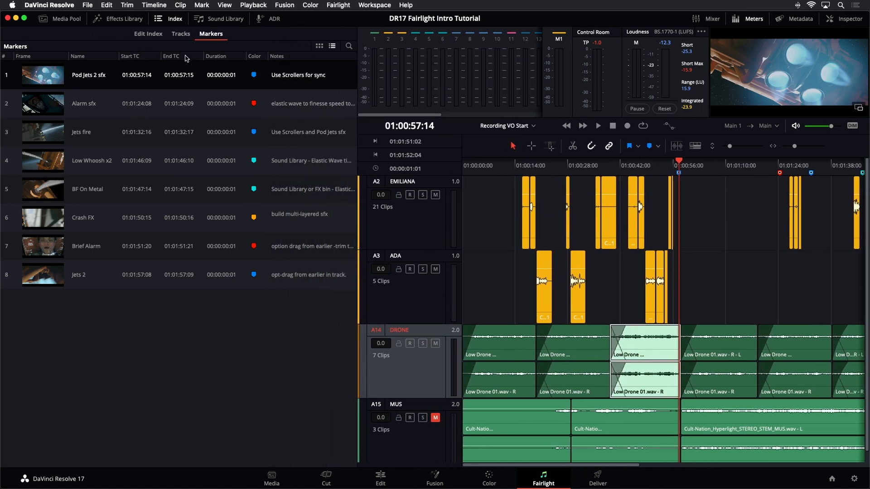
Step: Hide the Start TC, End TC and Duration columns of the marker list, and place the Color column before Name
right_click(151, 60)
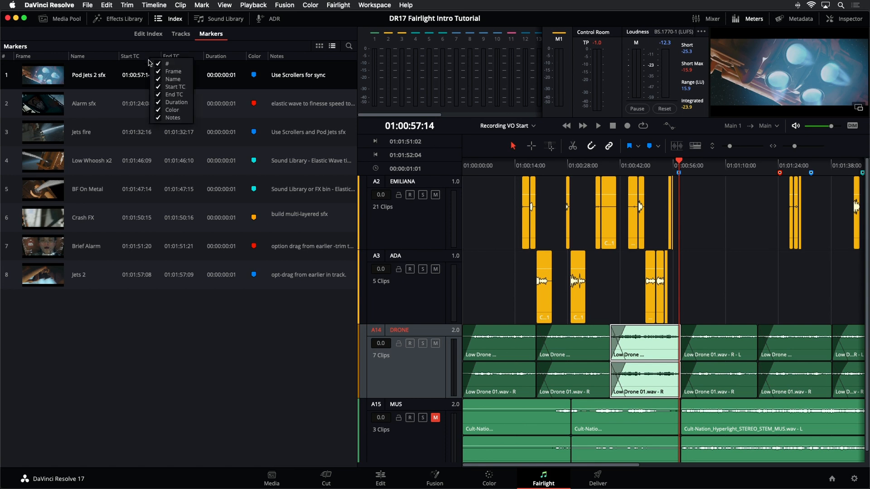
click(159, 87)
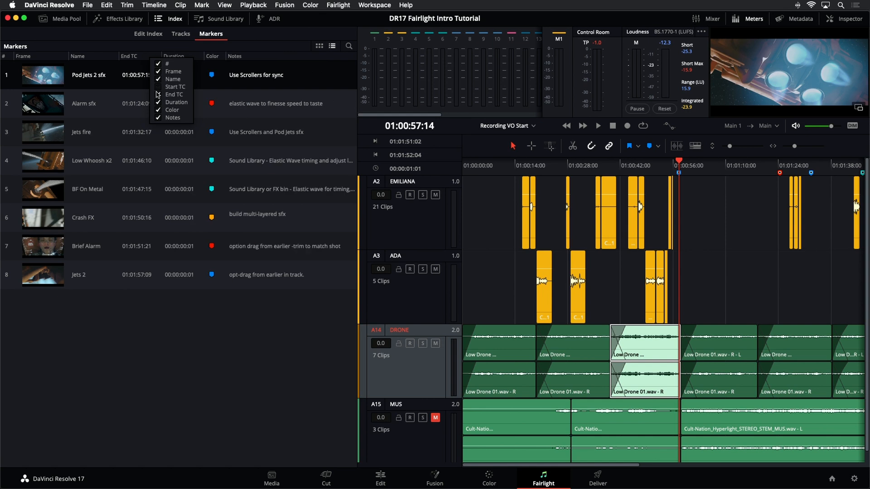
click(158, 95)
click(159, 104)
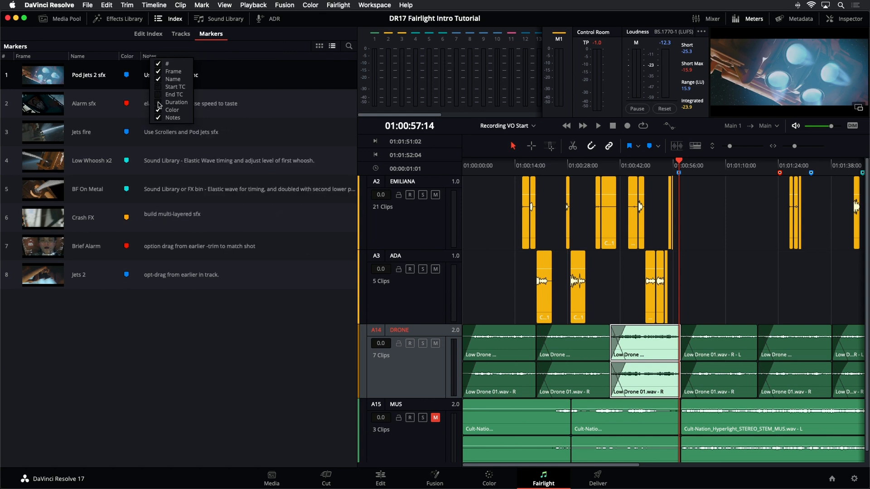
click(191, 358)
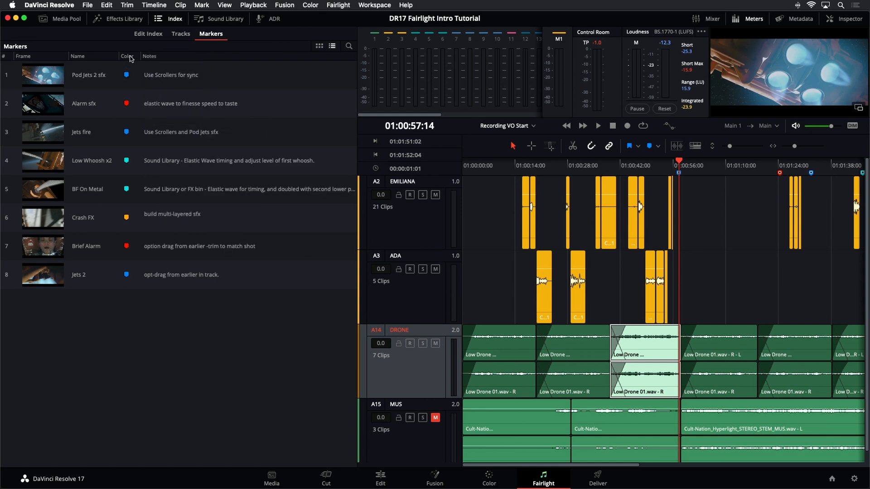
drag(131, 57, 66, 57)
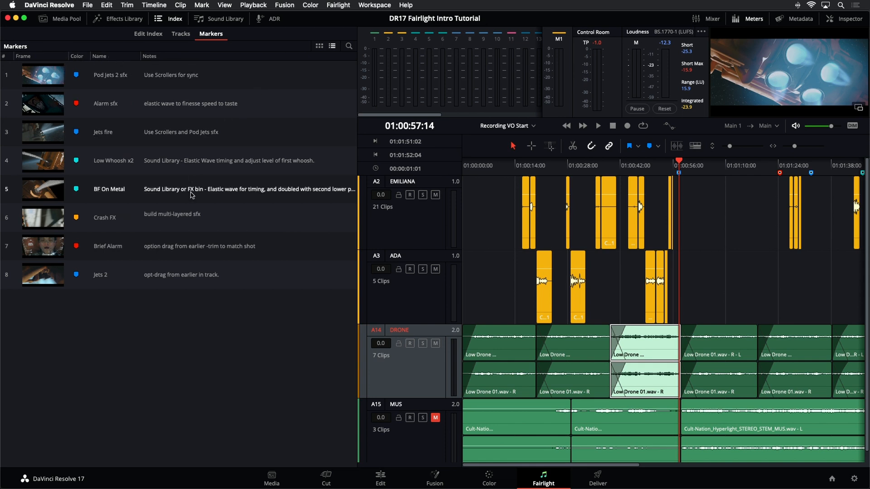
Step: Jump to the Alarm sfx marker from the list and sort the markers by color in descending order
click(49, 79)
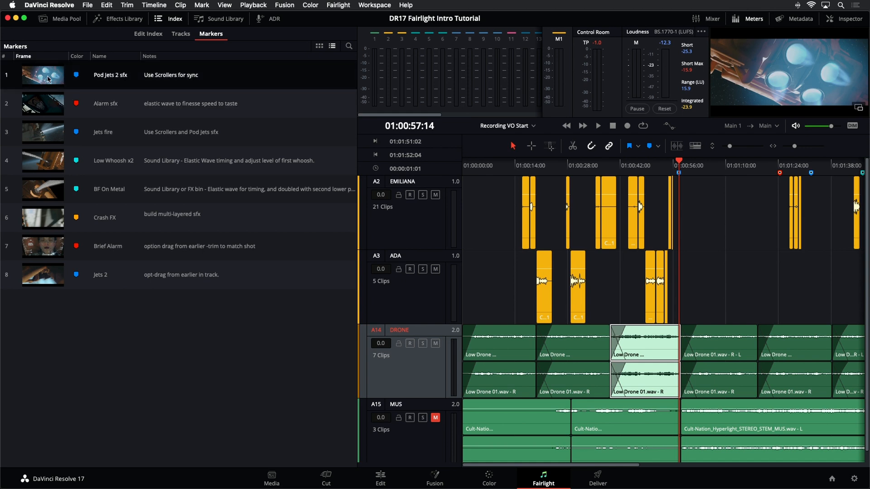
click(49, 106)
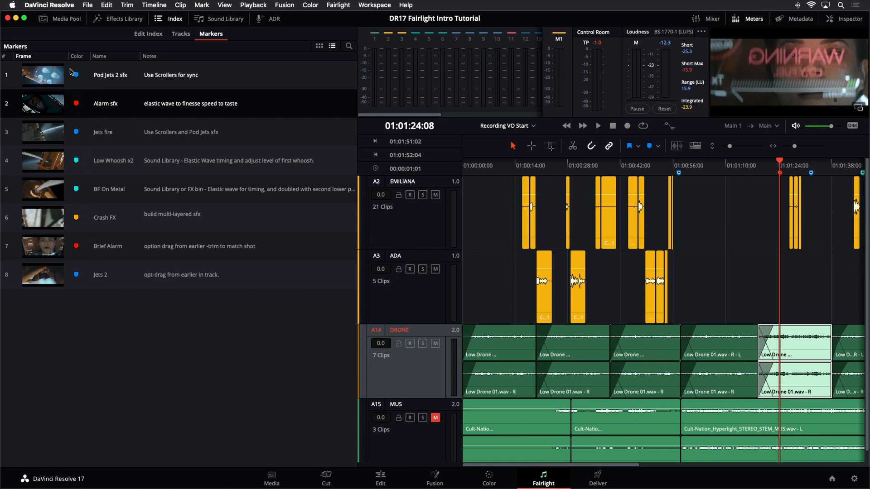
click(77, 57)
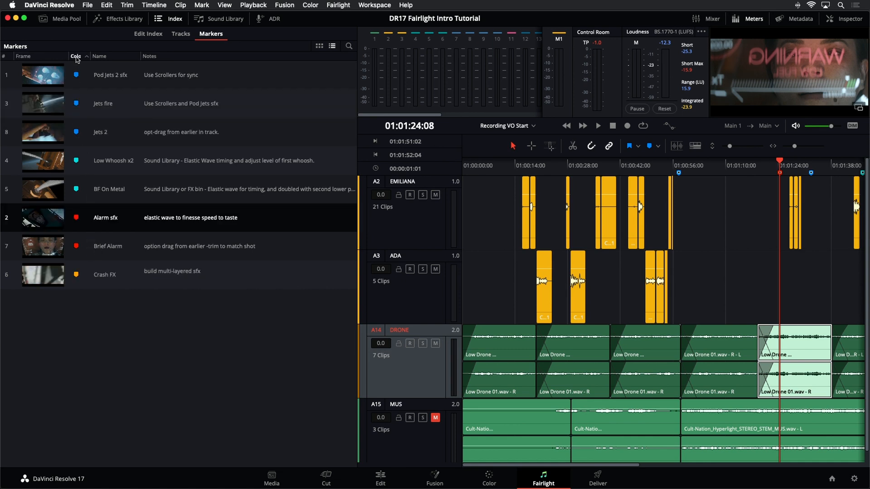
click(77, 58)
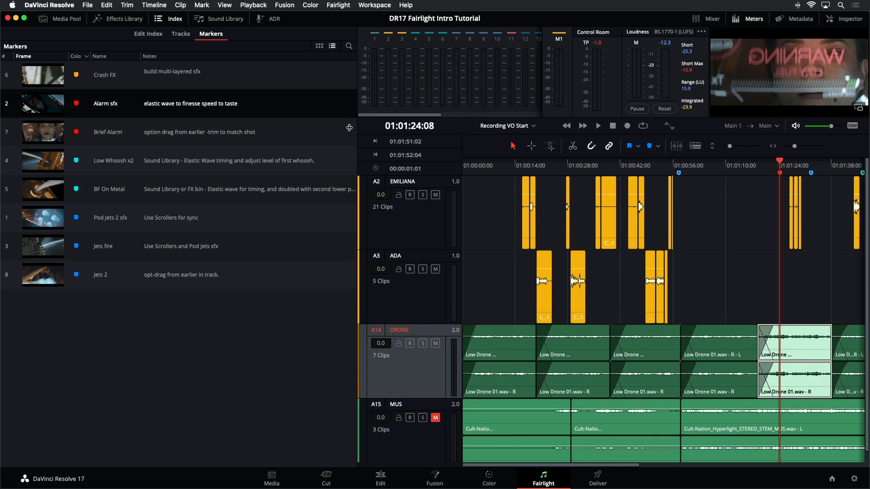
Step: Narrow the marker index and show it together with the media pool
drag(357, 126, 195, 122)
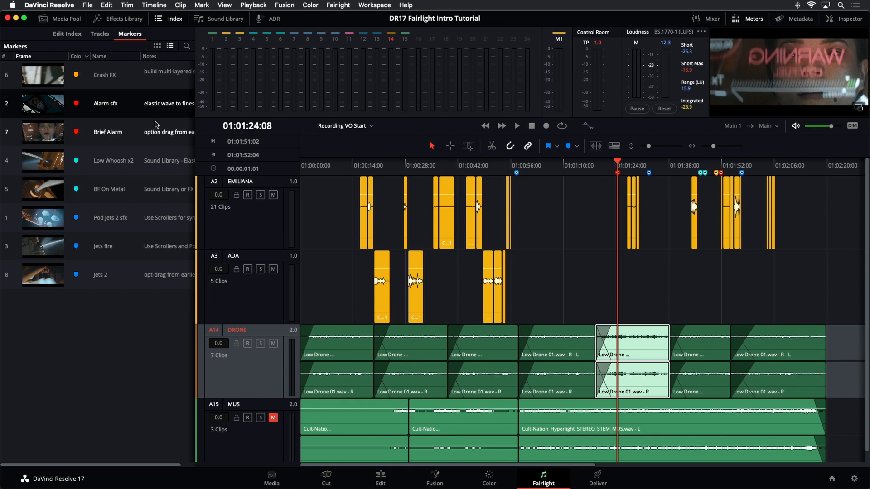
click(167, 22)
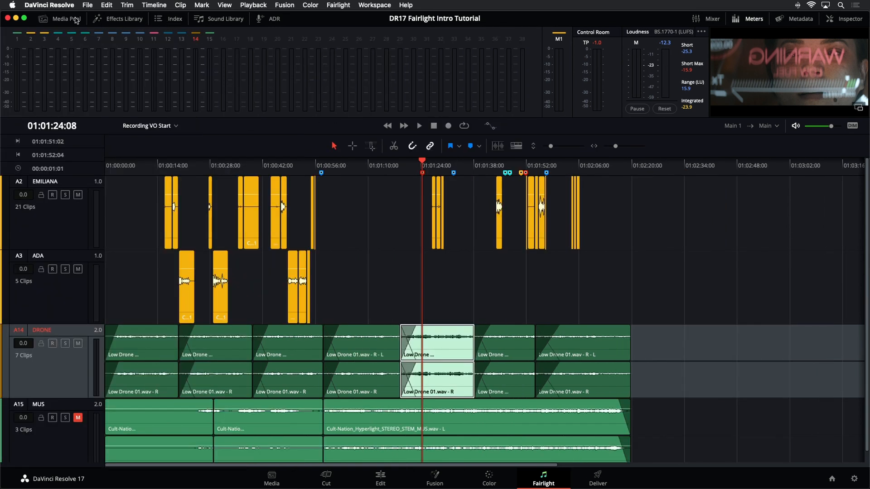
click(76, 20)
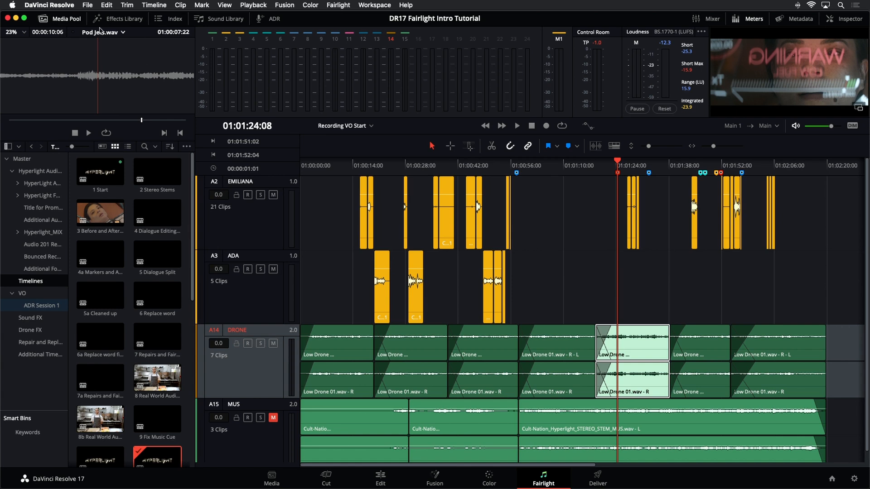
click(167, 21)
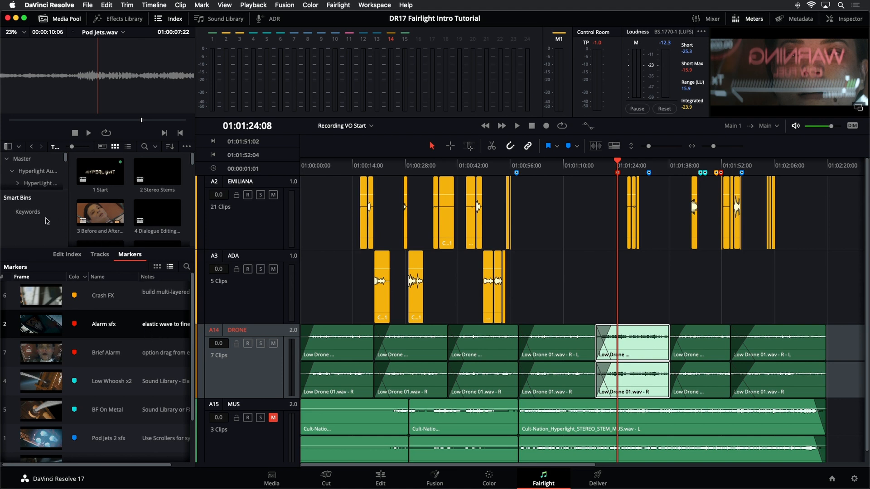
Step: Display the media pool clips as a list and open the Sound FX bin
click(55, 184)
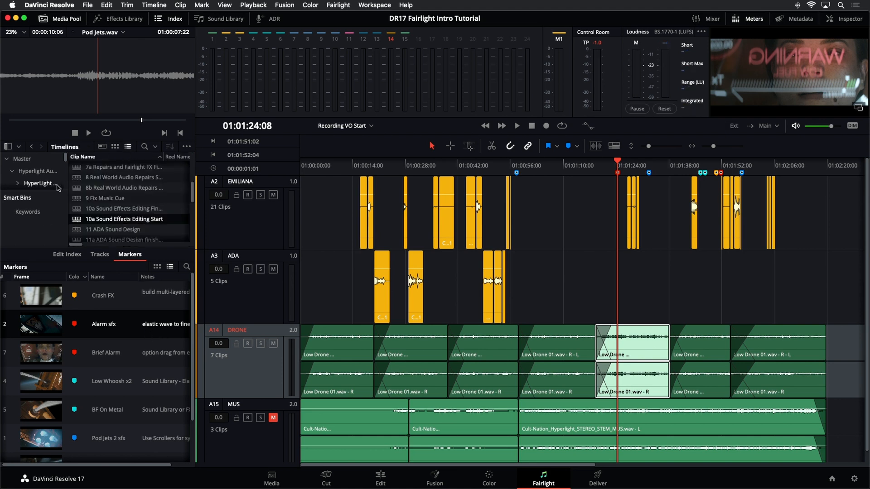
scroll(57, 186, down, 3)
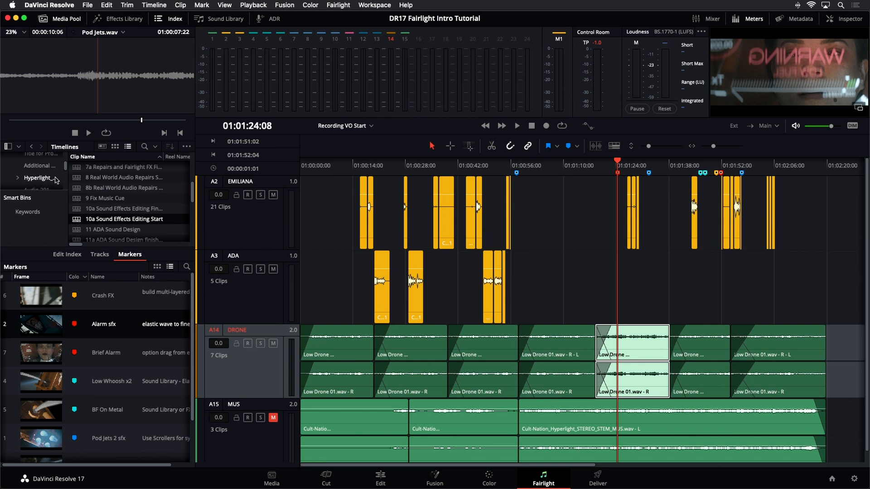
scroll(56, 179, down, 5)
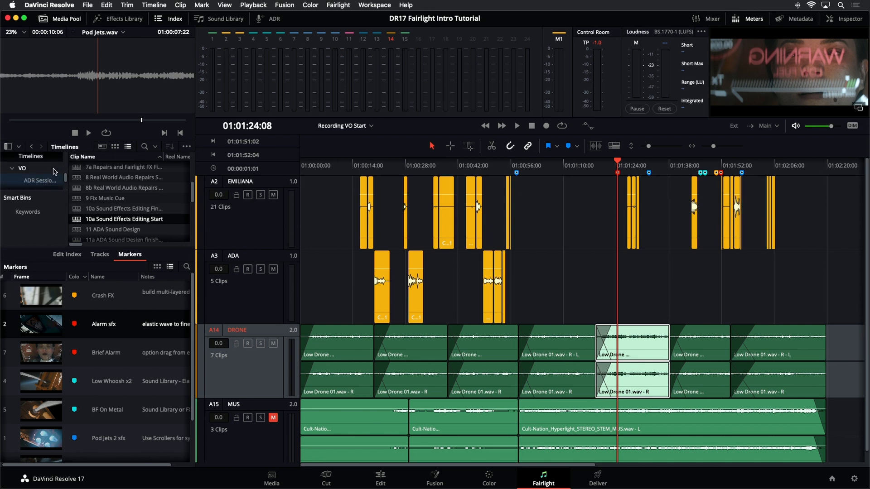
scroll(54, 171, down, 5)
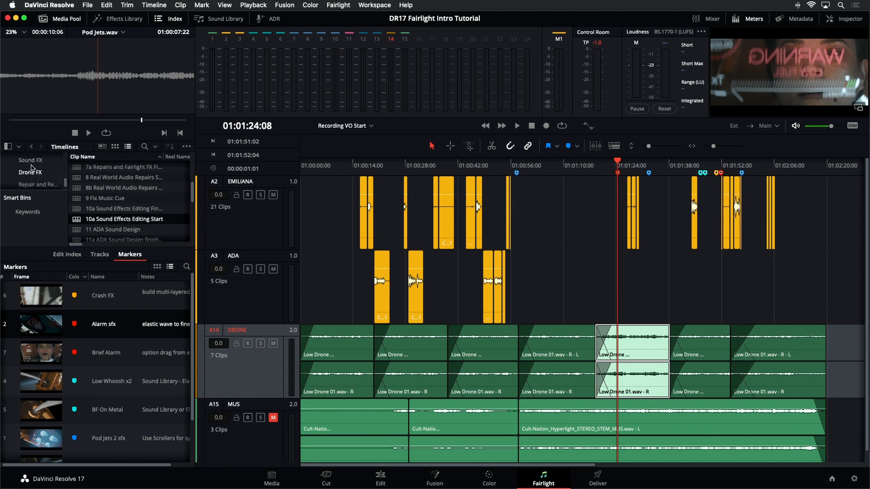
click(25, 161)
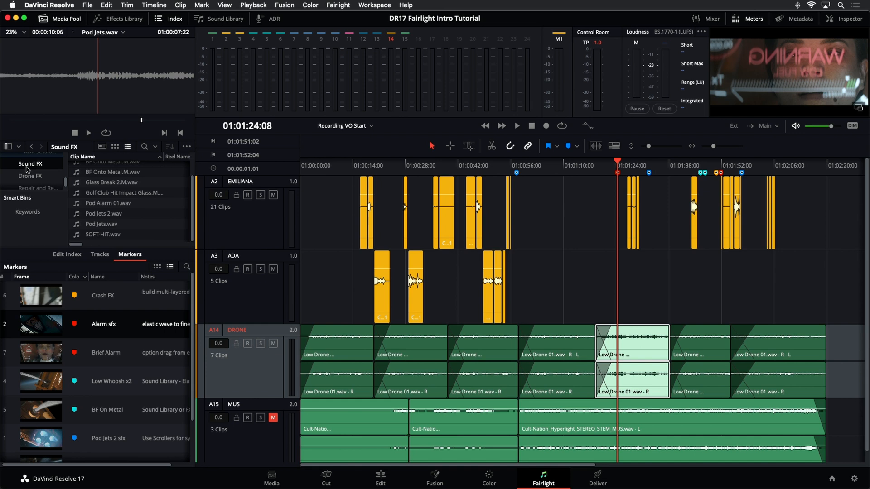
Step: Close the index to give the media pool full height and audition Alarm.wav from the Sound FX bin
scroll(133, 205, up, 3)
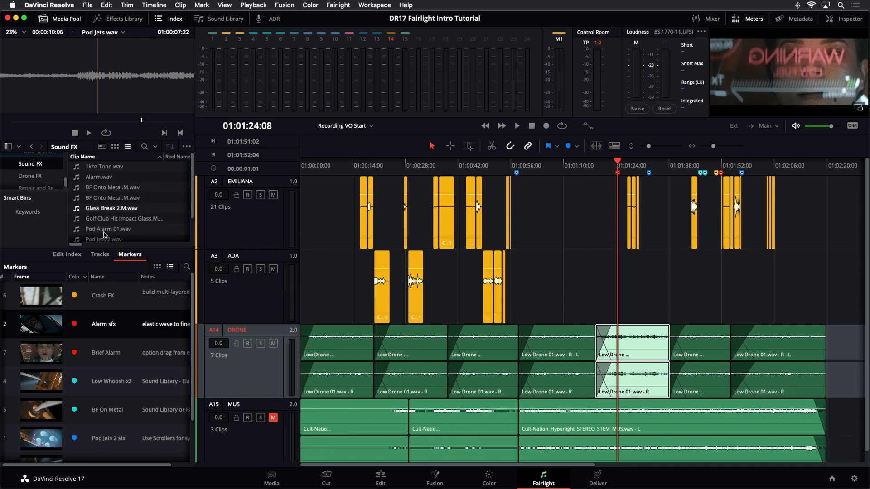
click(167, 19)
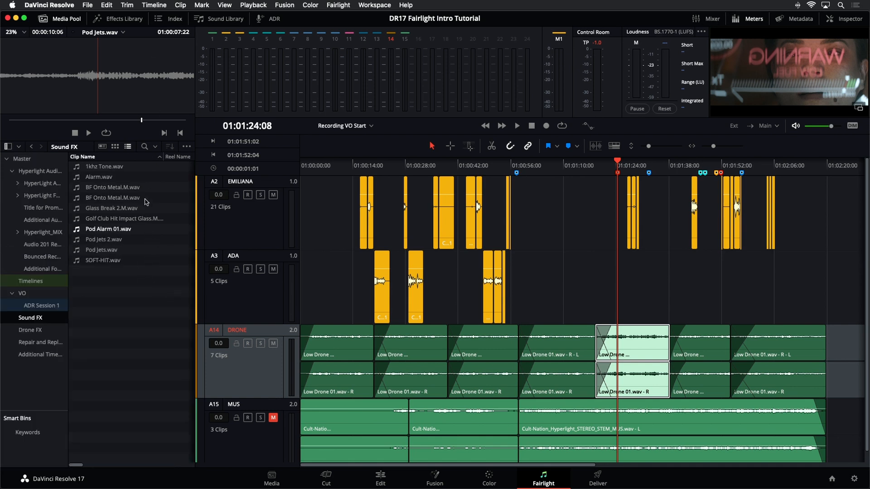
click(99, 177)
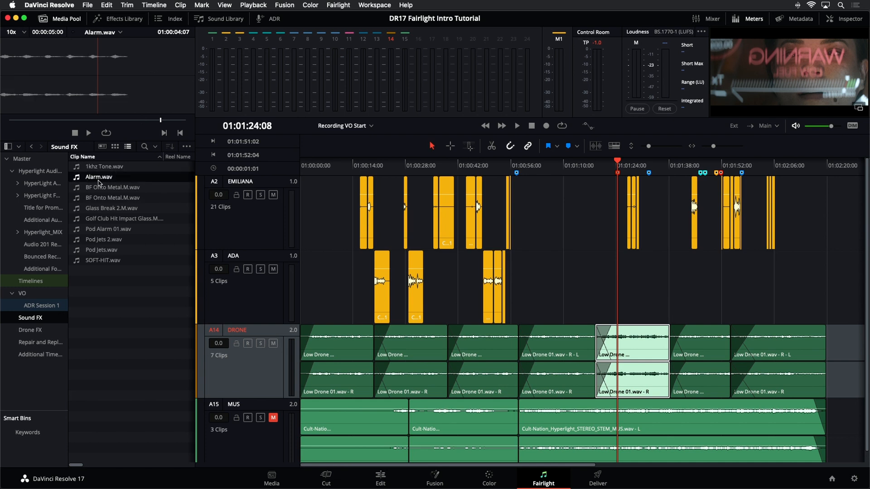
click(88, 133)
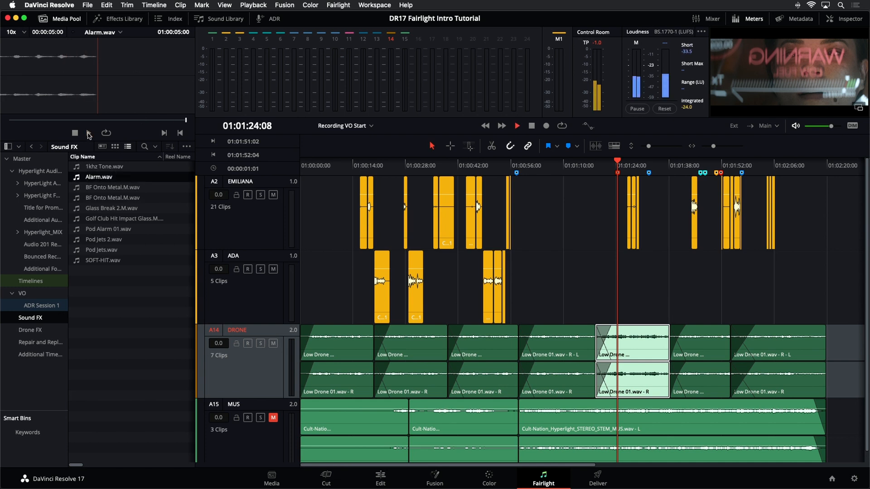
click(88, 134)
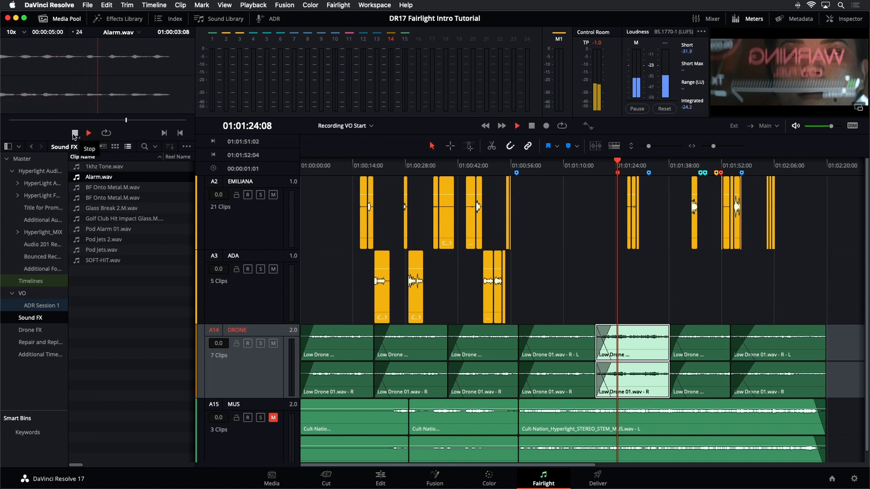
click(75, 133)
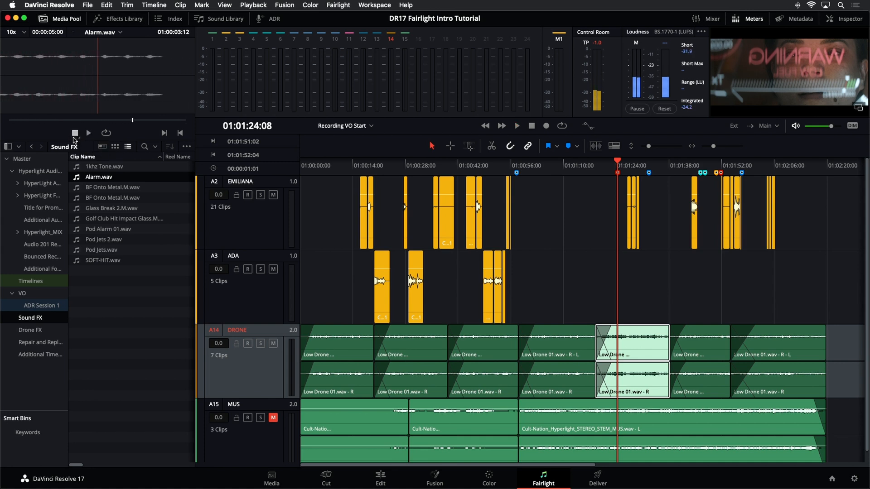
Step: Audition Pod Alarm 01.wav, and reload Alarm.wav in the preview player at about its midpoint
click(80, 231)
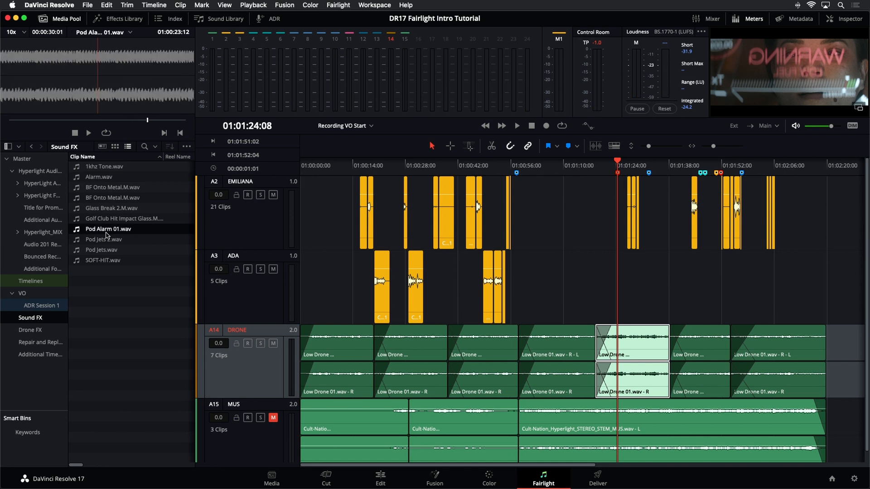
click(89, 133)
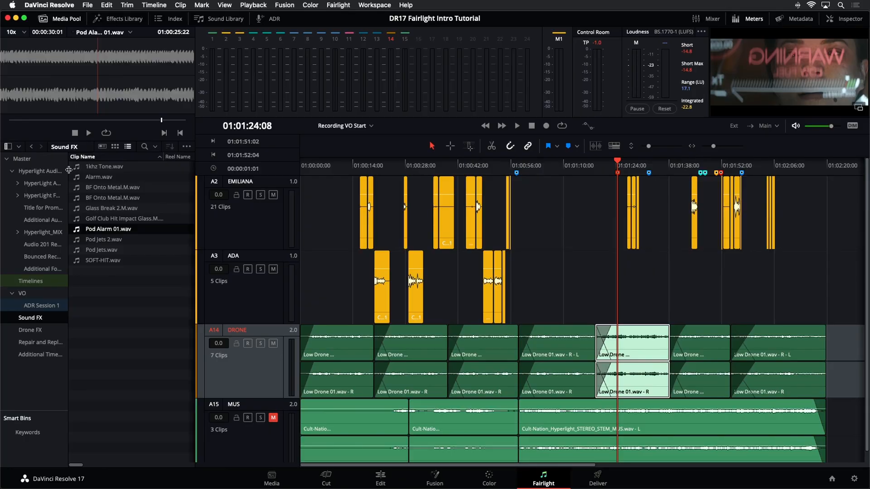
click(88, 177)
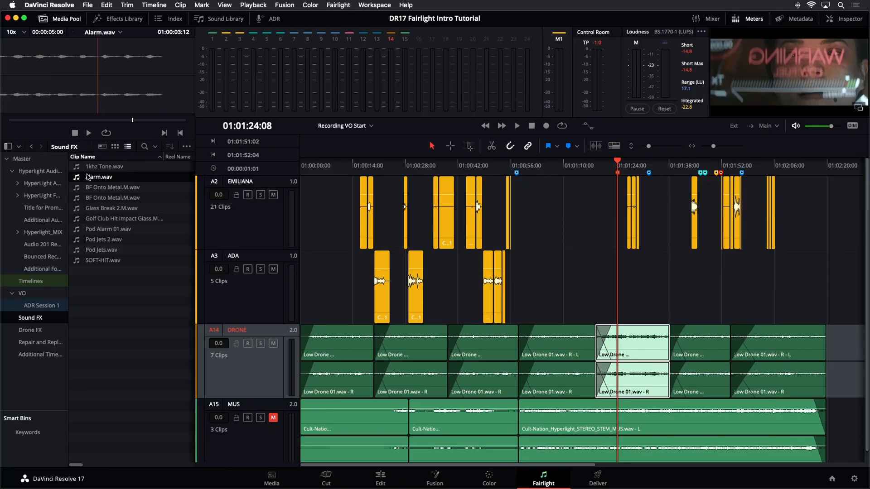
click(98, 121)
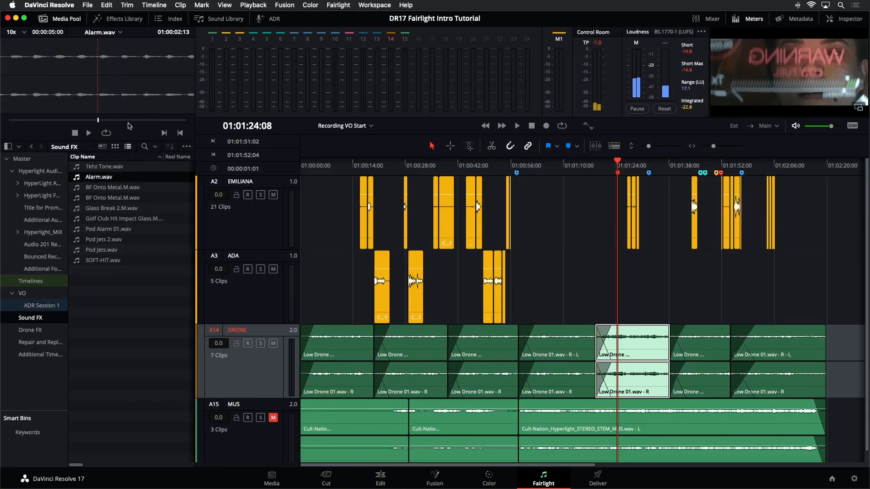
click(170, 280)
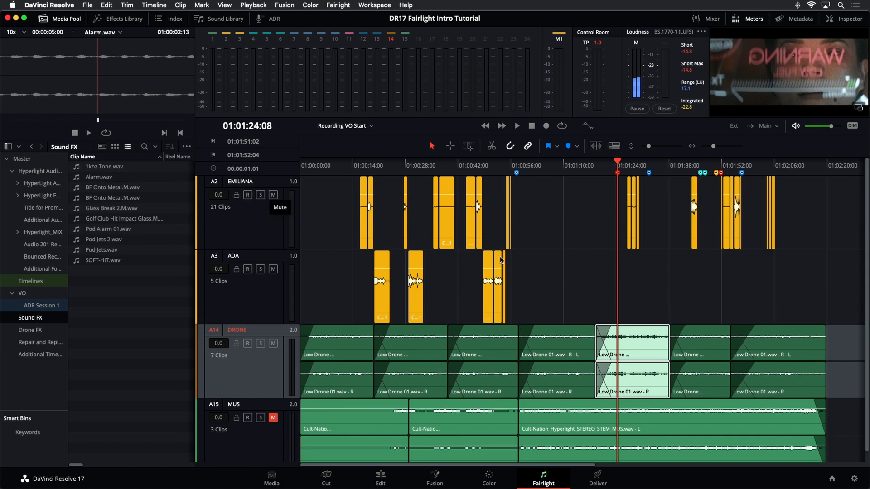
scroll(555, 268, down, 1)
scroll(556, 268, up, 1)
Step: Replace the media pool with the index's track list and make hidden tracks A4 through A13 visible
click(169, 20)
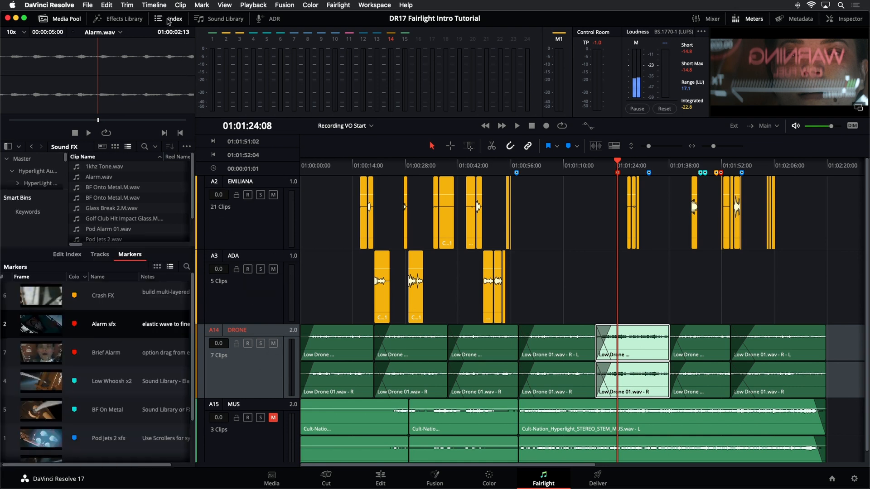
click(65, 20)
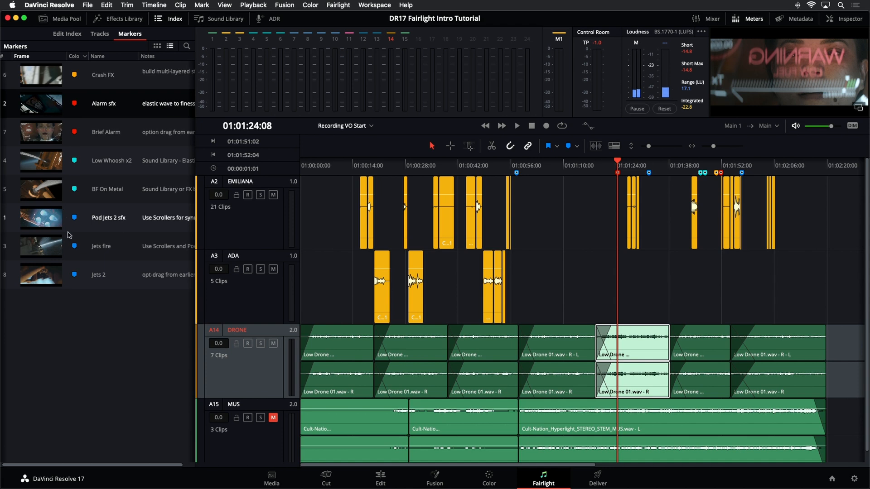
click(100, 34)
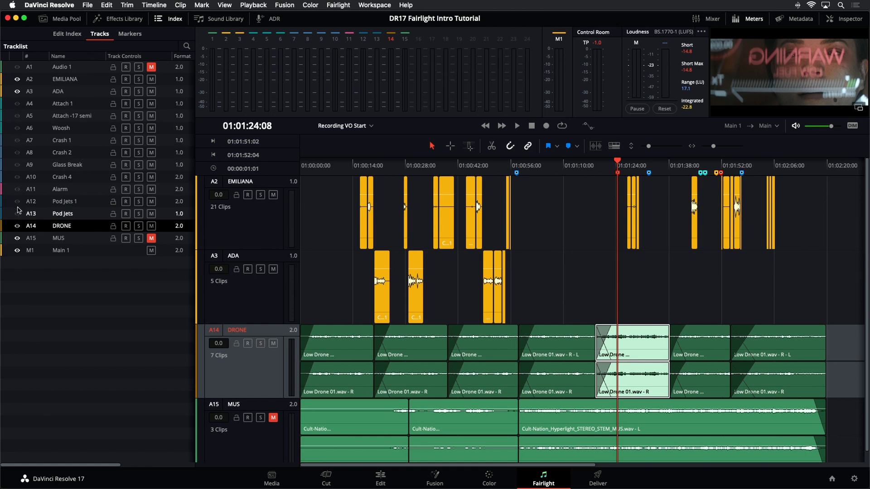
click(17, 104)
click(17, 115)
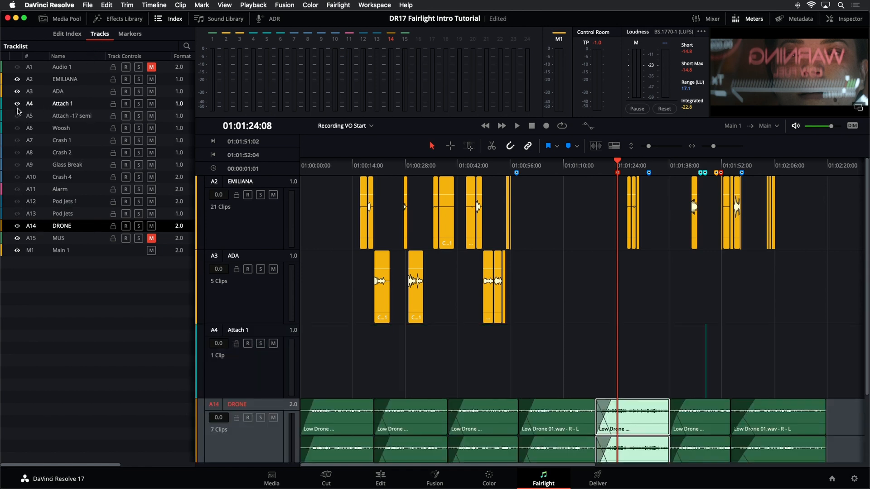
drag(17, 127, 16, 217)
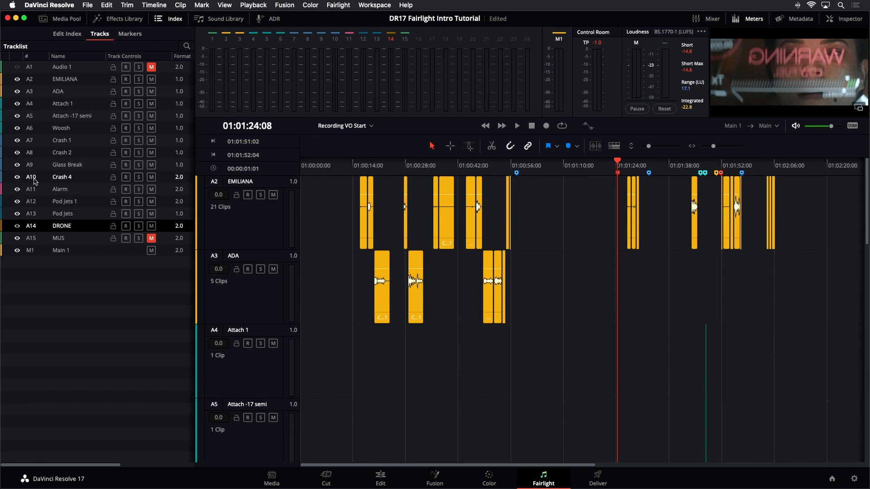
Step: Look through the revealed tracks and reduce the track height so that all of them fit in the timeline
scroll(682, 359, down, 10)
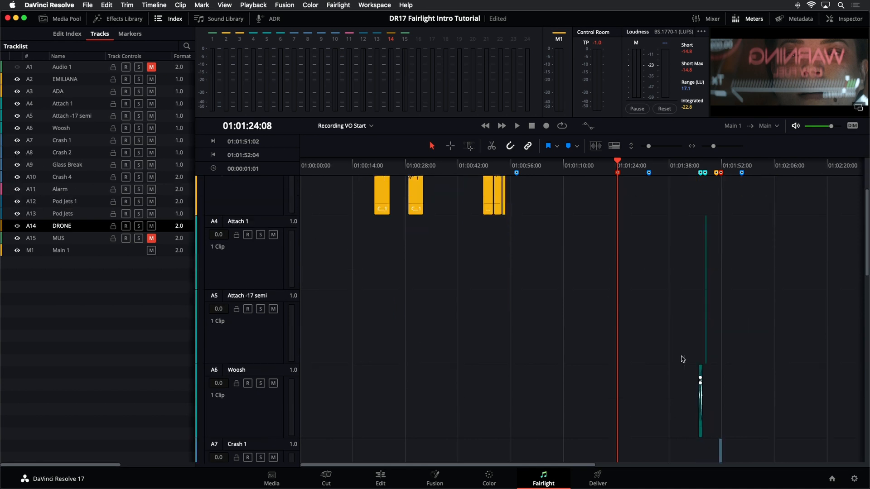
scroll(683, 360, down, 5)
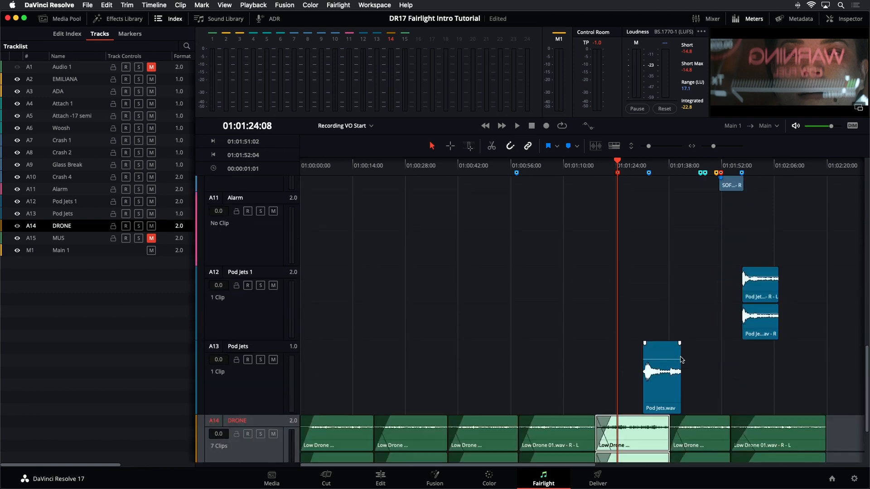
scroll(682, 361, up, 10)
scroll(681, 362, up, 2)
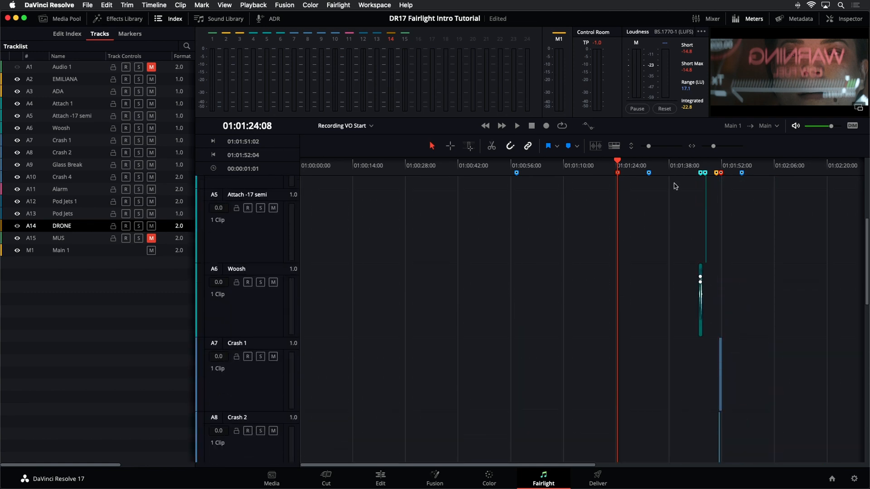
drag(649, 145, 644, 149)
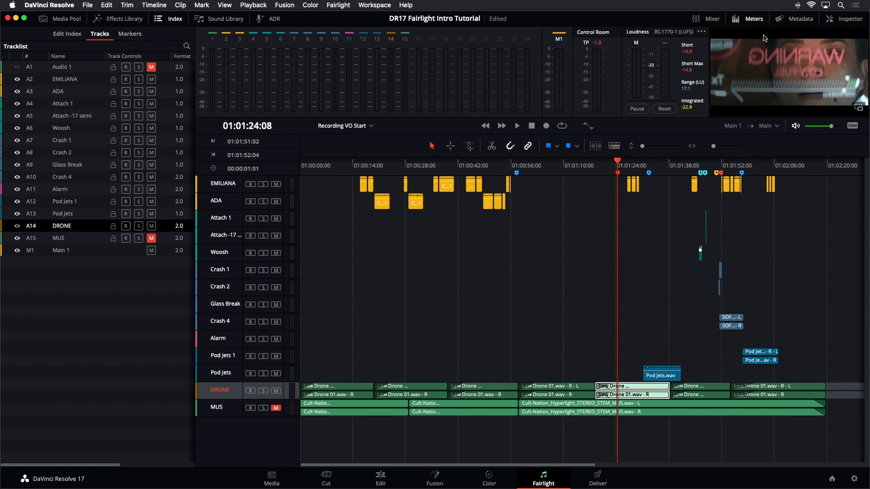
Step: Show the mixer and widen it to fit more channel strips
click(711, 19)
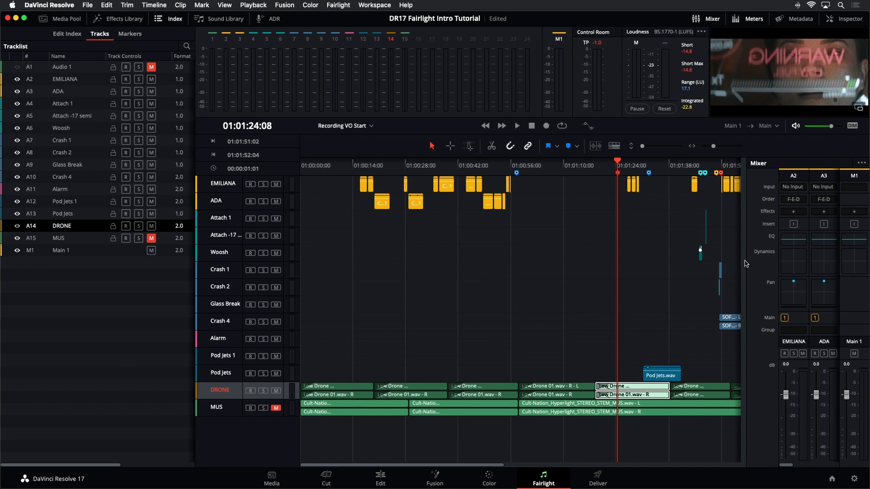
drag(745, 260, 417, 297)
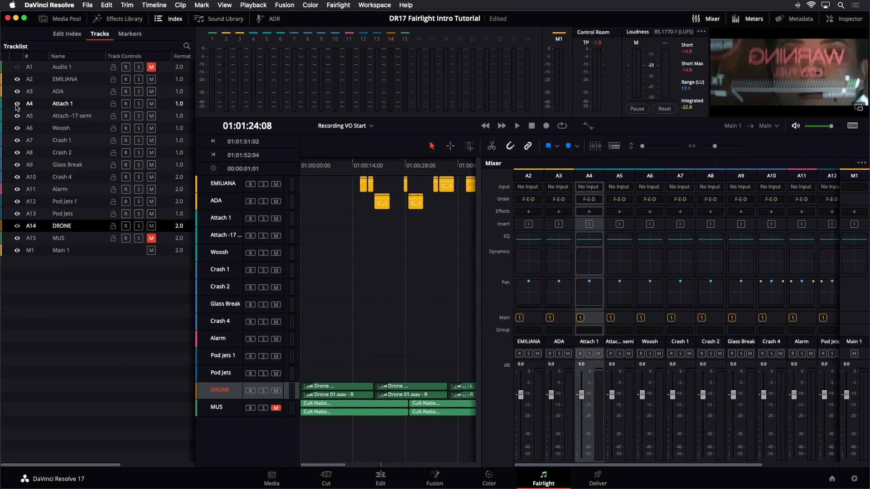
Step: Hide tracks A4 through A13, and make only Alarm, Pod Jets 1 and Pod Jets visible again
drag(16, 104, 15, 205)
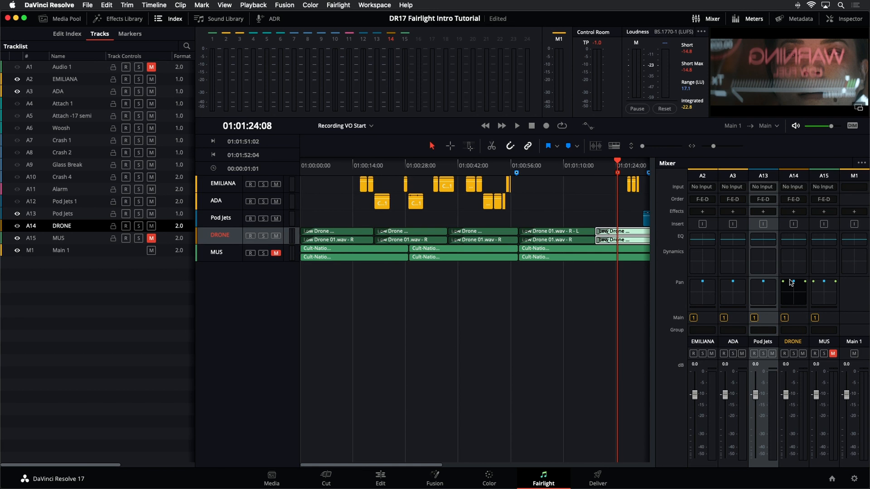
click(17, 214)
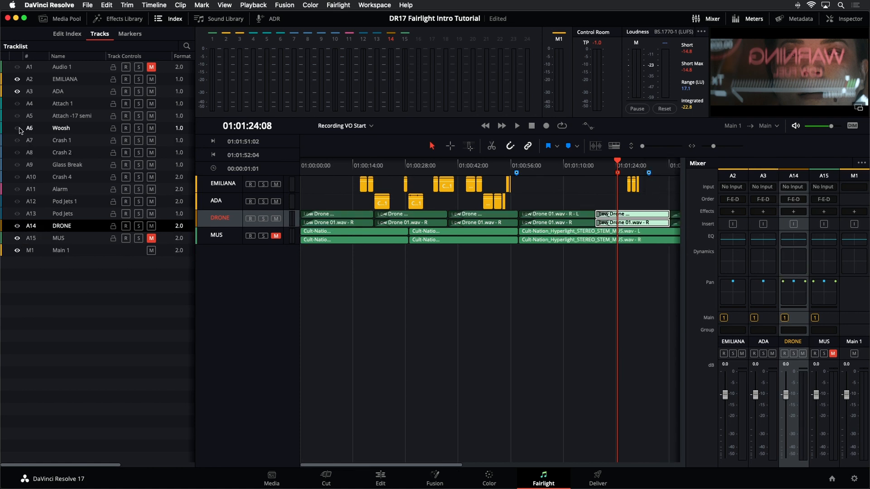
click(17, 189)
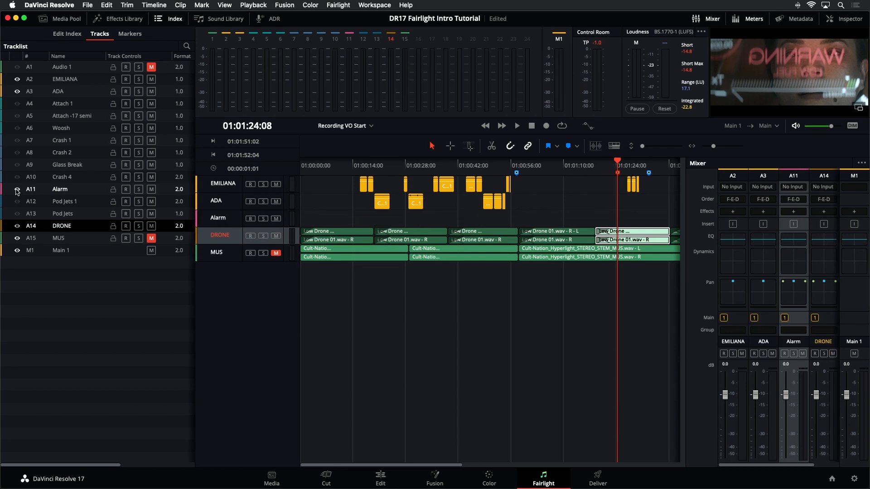
click(17, 201)
click(17, 213)
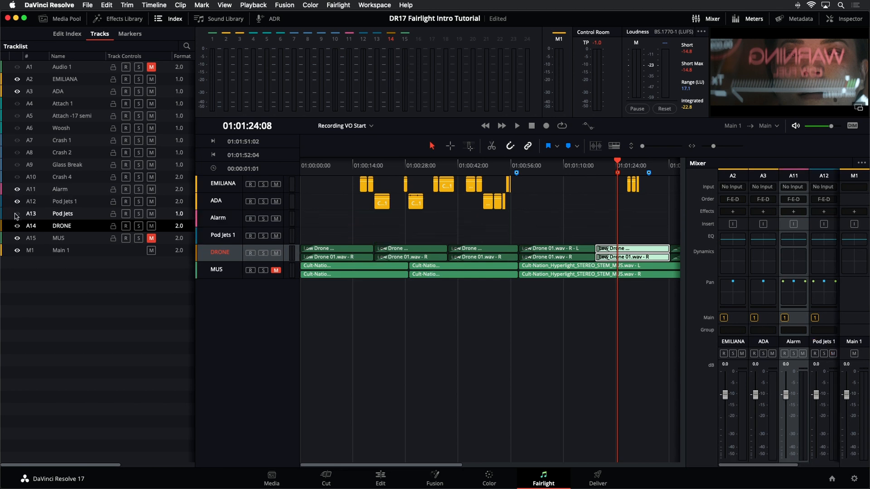
click(76, 288)
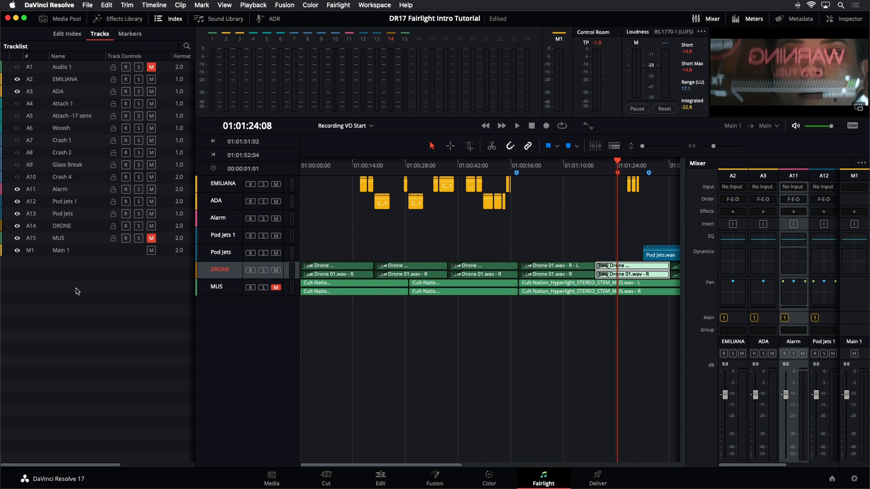
Step: Close the index and increase the height of the timeline tracks
click(160, 19)
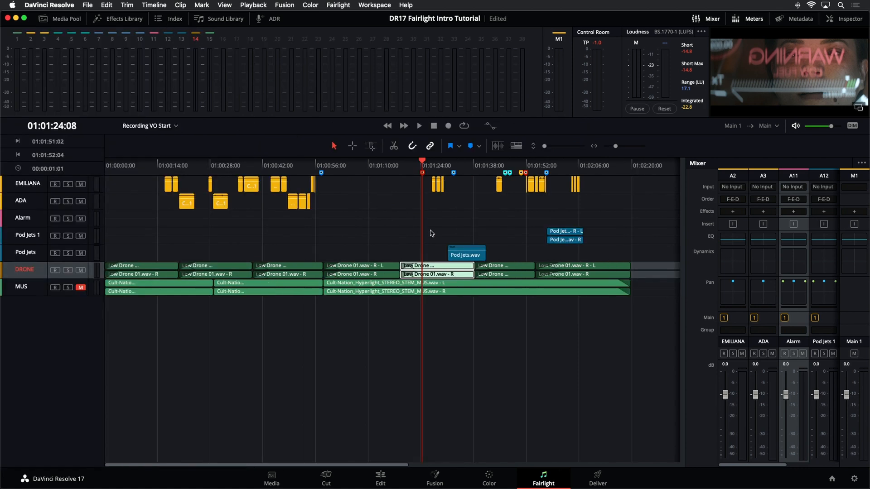
click(546, 147)
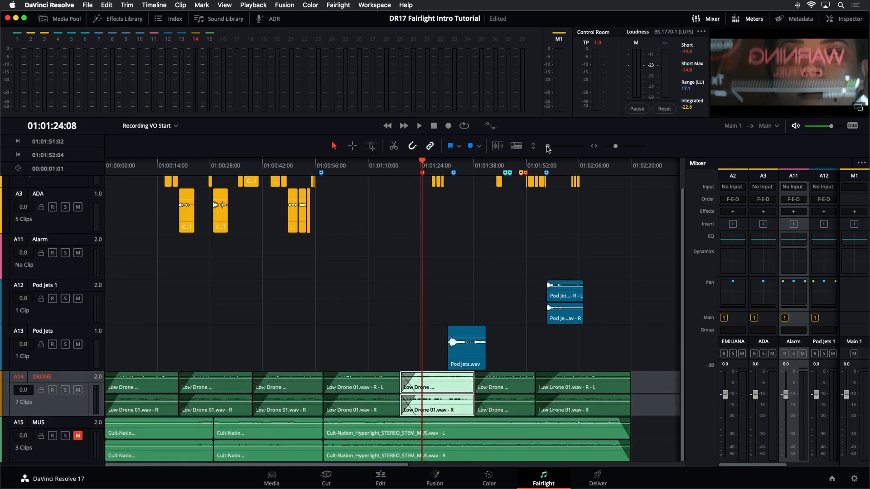
Step: Select the Alarm track, place Alarm.wav from the Sound FX bin on it at the playhead, 01:01:24:08, and close the media pool
click(75, 274)
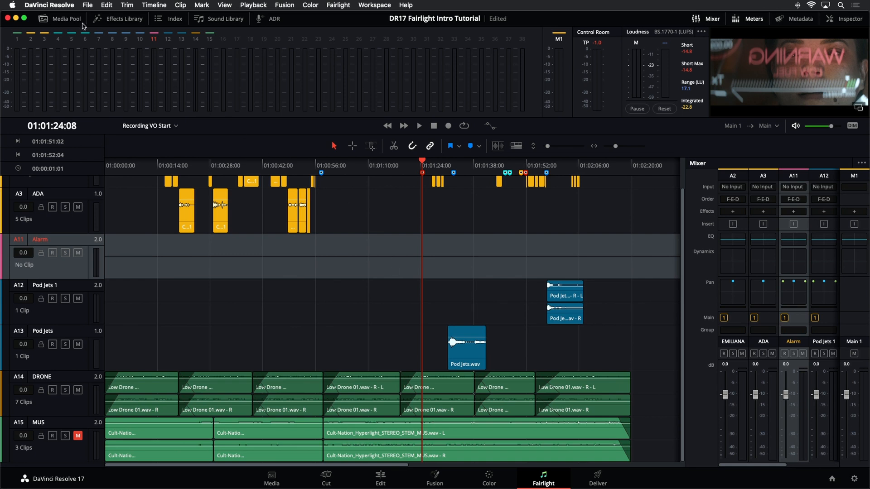
click(44, 19)
click(93, 178)
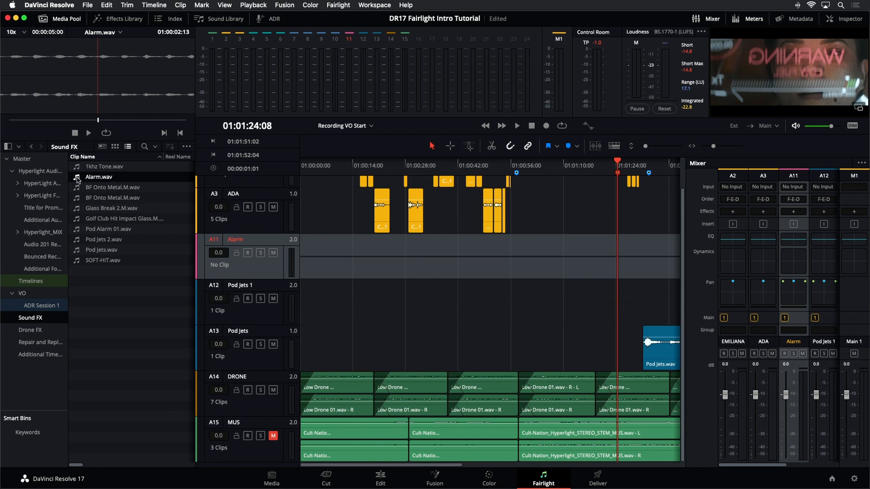
drag(77, 179, 611, 260)
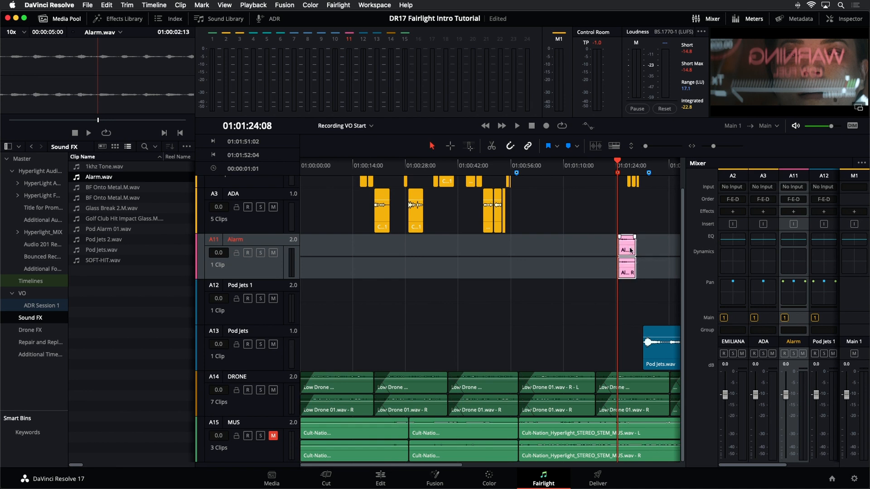
click(57, 21)
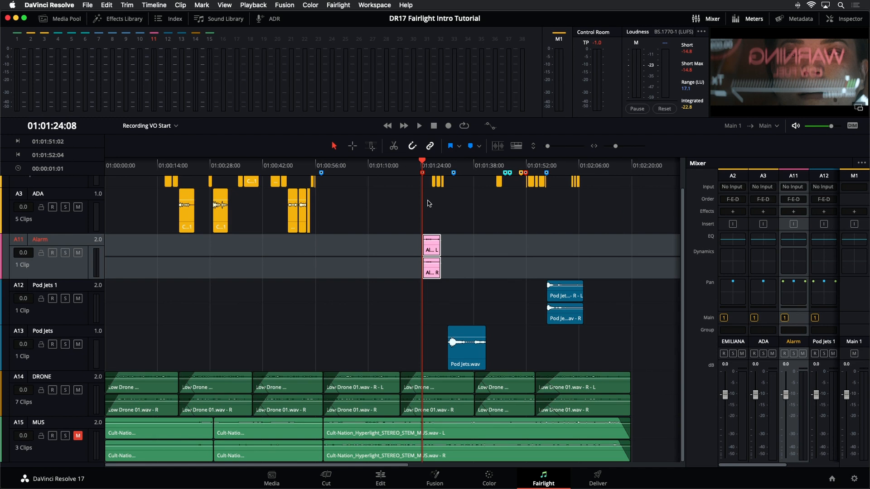
scroll(429, 204, up, 5)
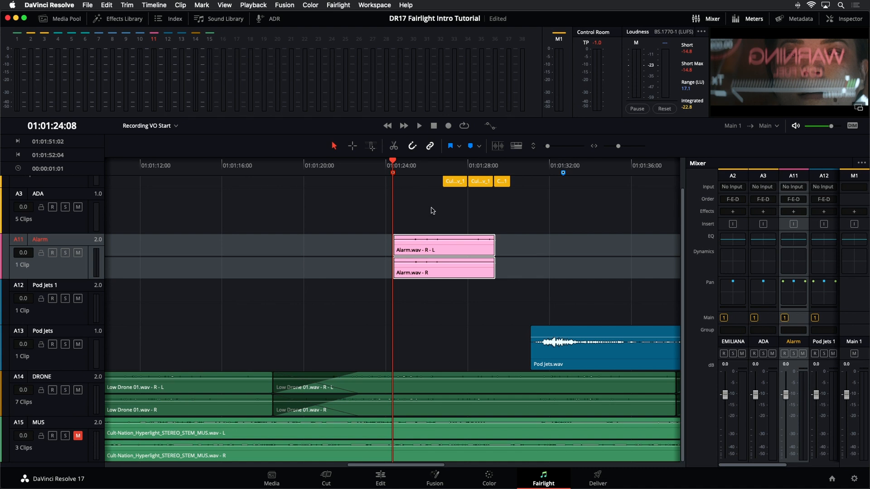
Step: Examine the Alarm.wav clip and its waveform at different horizontal zoom levels and track heights
scroll(430, 213, up, 3)
scroll(424, 222, down, 2)
scroll(418, 229, up, 2)
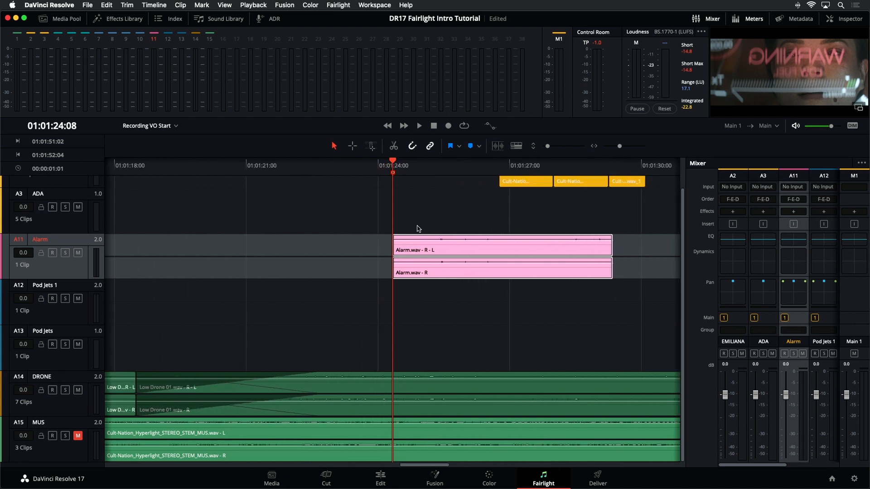
scroll(417, 228, down, 2)
scroll(414, 226, up, 4)
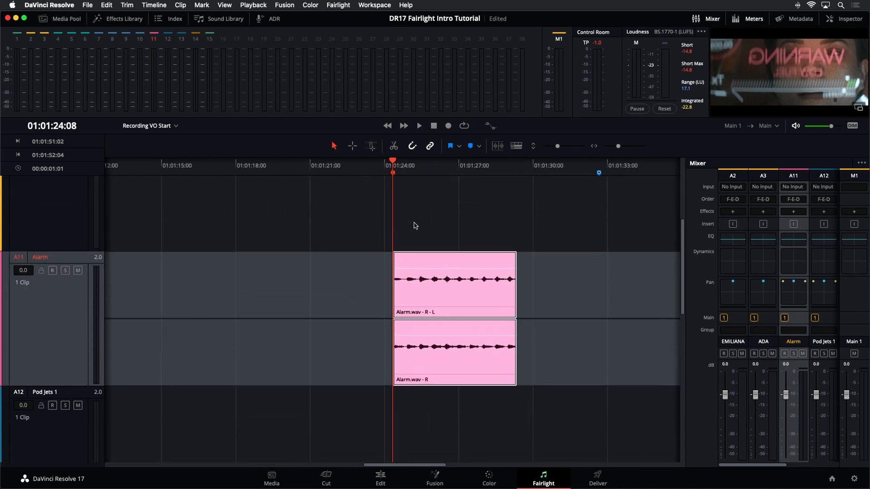
scroll(413, 224, down, 3)
scroll(414, 224, up, 3)
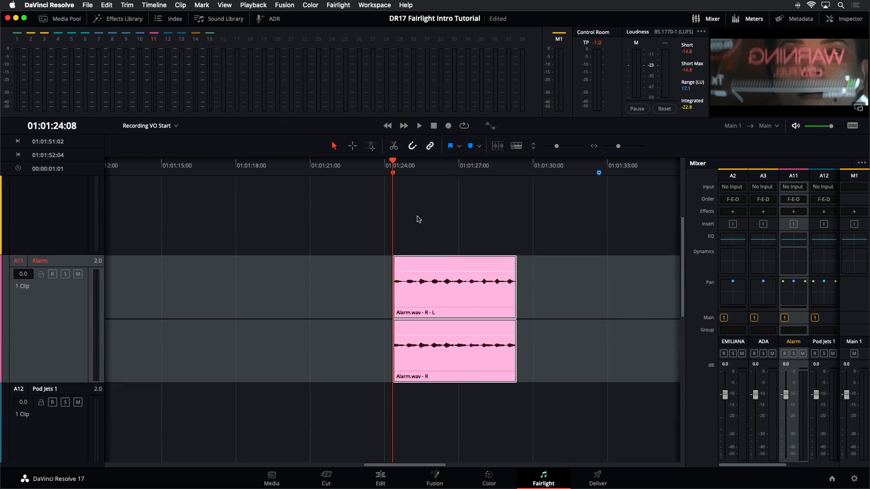
scroll(594, 194, up, 3)
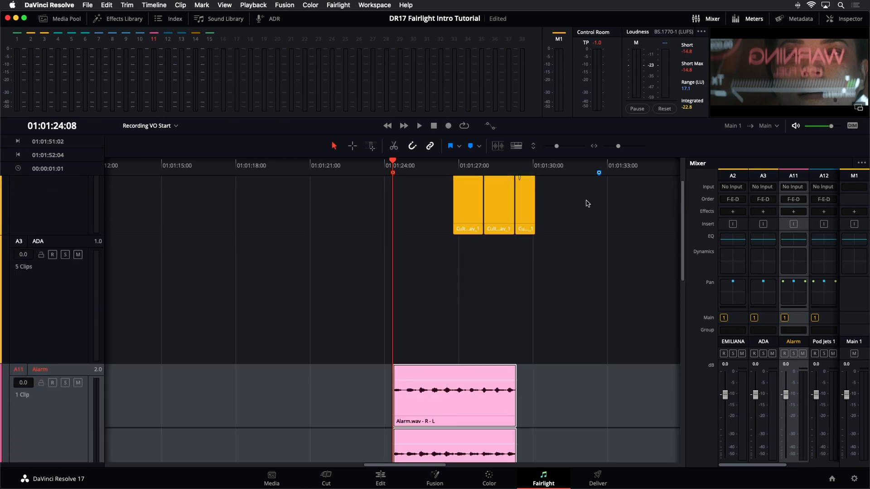
scroll(588, 203, down, 2)
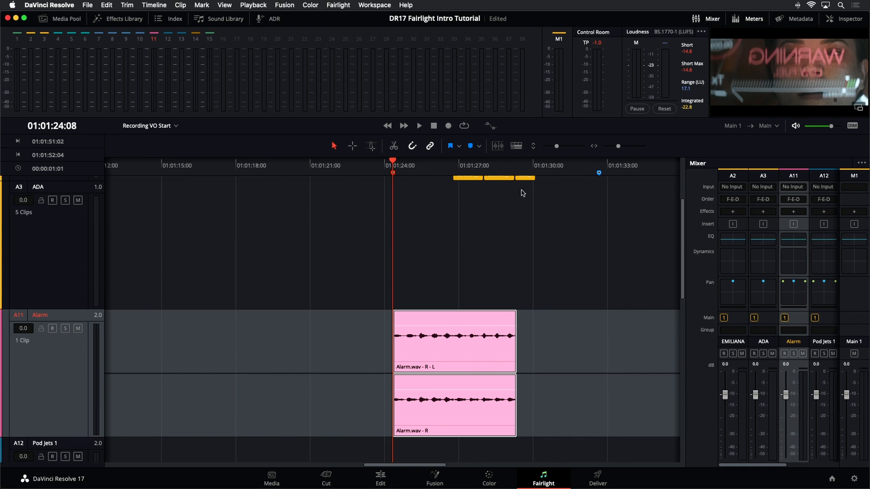
Step: Show the video track above the audio tracks in the timeline and enlarge the video viewer
drag(557, 149, 548, 150)
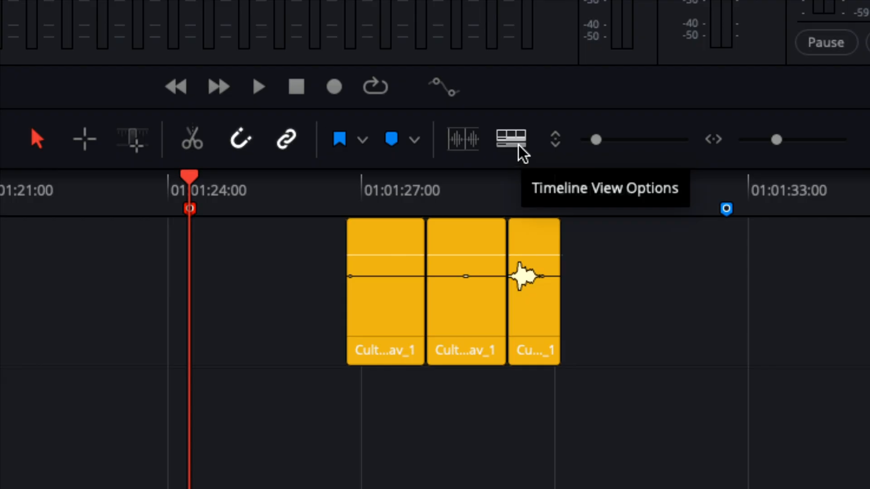
click(519, 145)
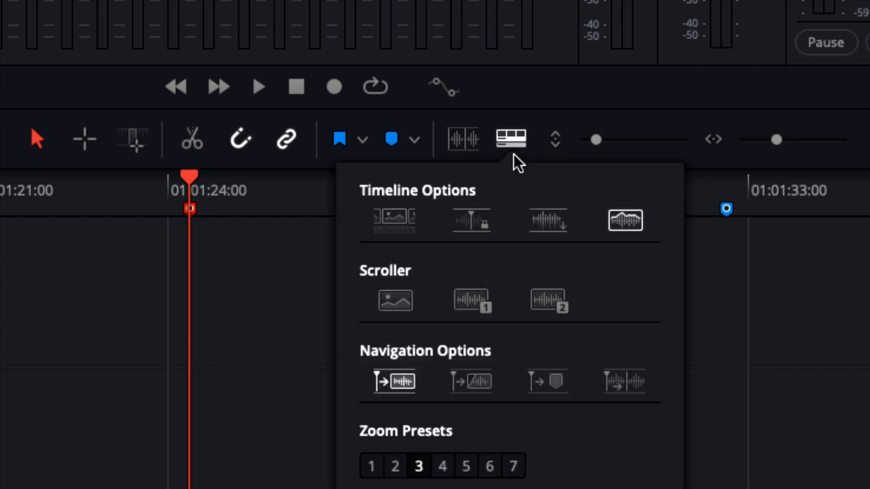
click(393, 221)
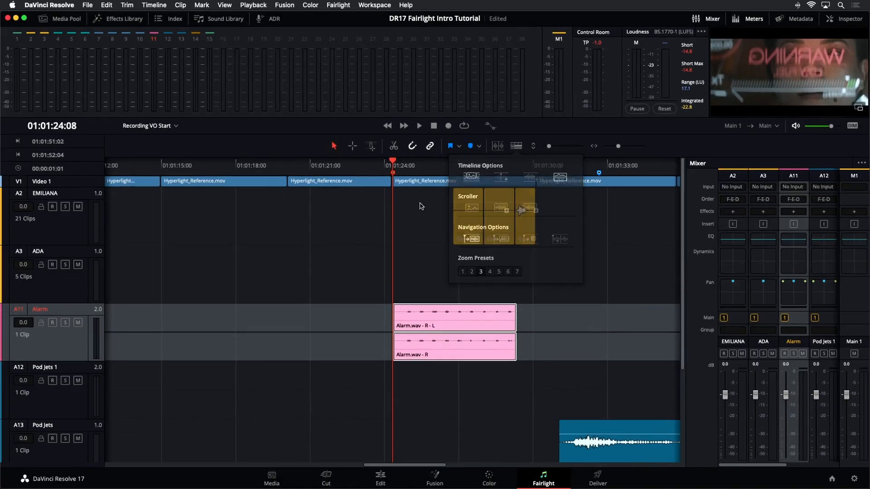
click(421, 206)
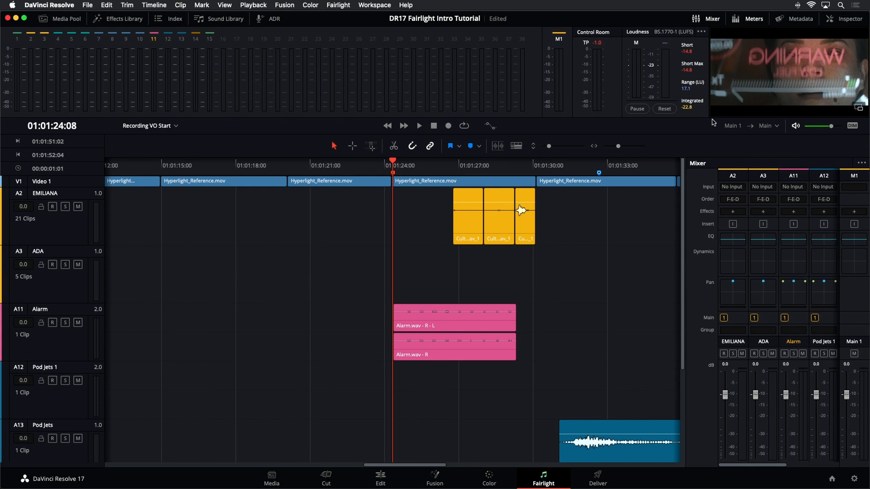
drag(712, 116, 711, 182)
drag(666, 171, 532, 167)
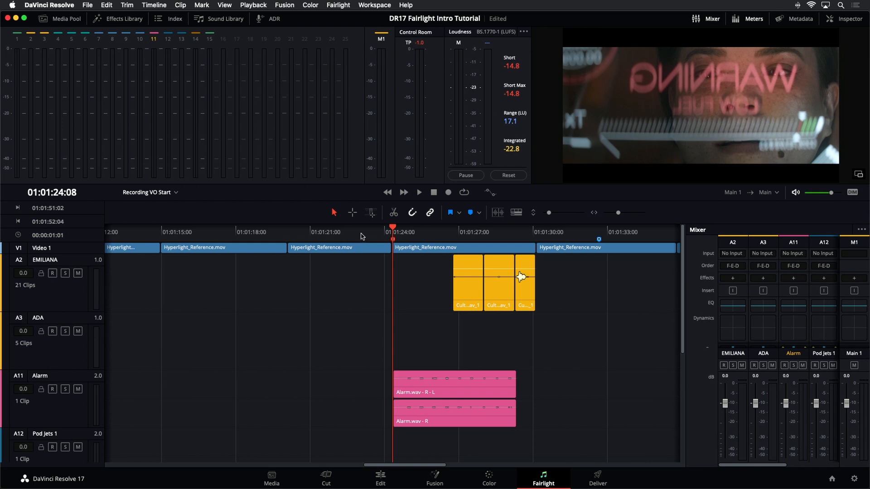
Step: Play the timeline from 01:01:23:01 to past the Alarm clip's end to check the sound against the picture
click(362, 232)
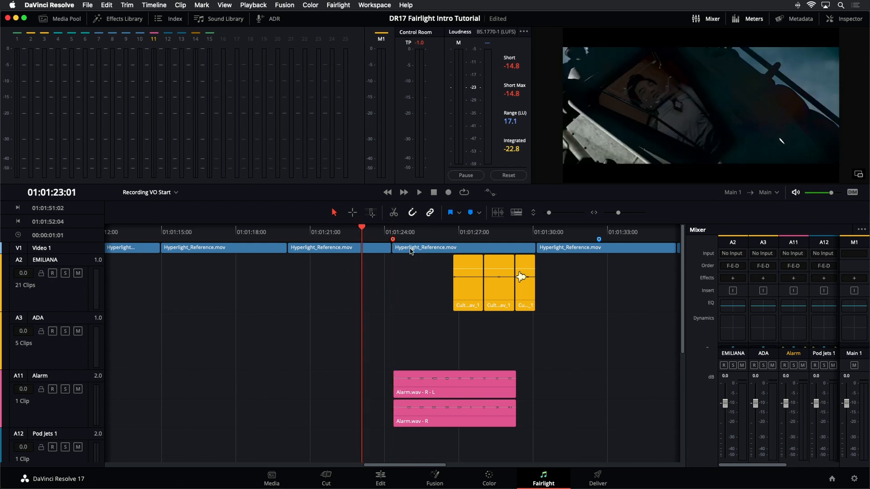
key(space)
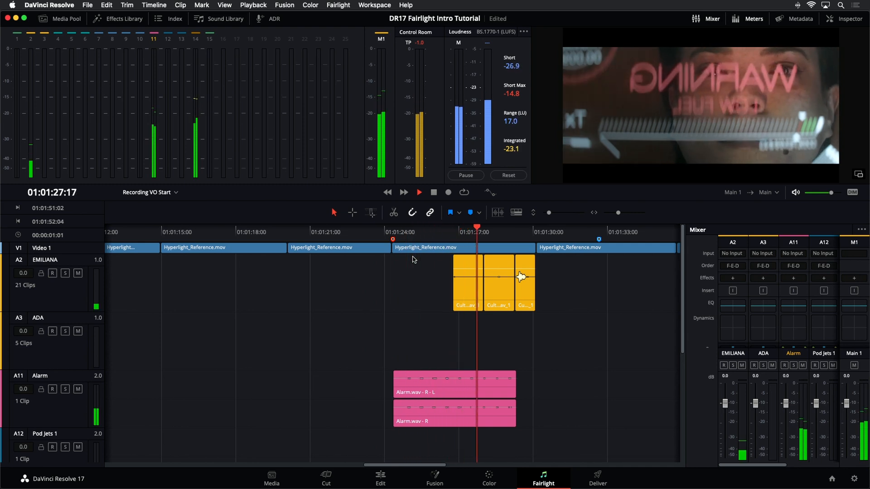
key(space)
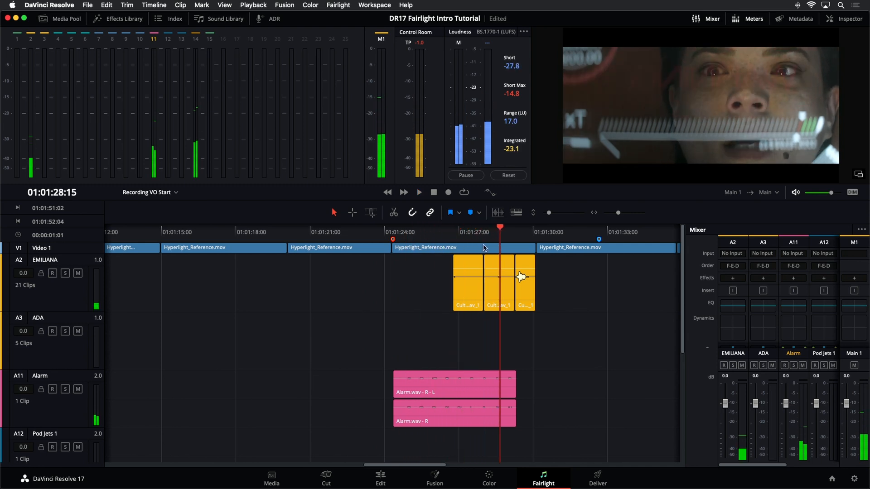
key(space)
key(space)
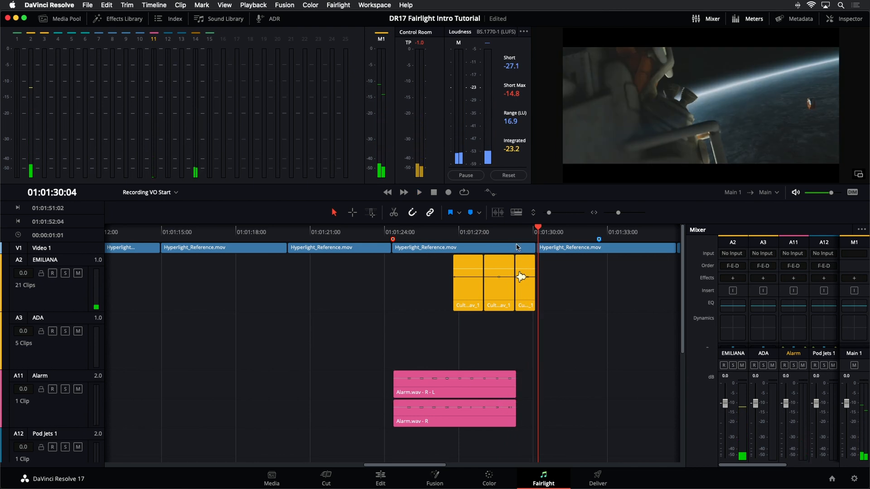
Step: Listen to the opening of the Alarm clip from the marker at 01:01:24:08
click(505, 396)
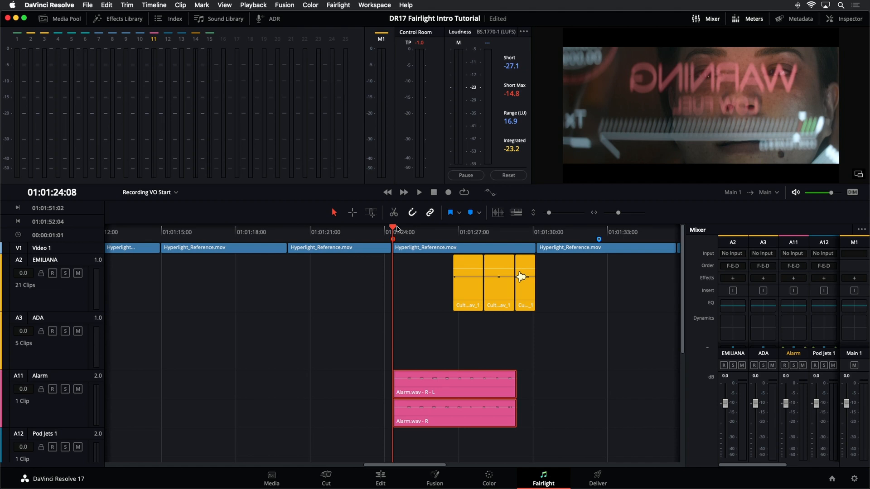
key(space)
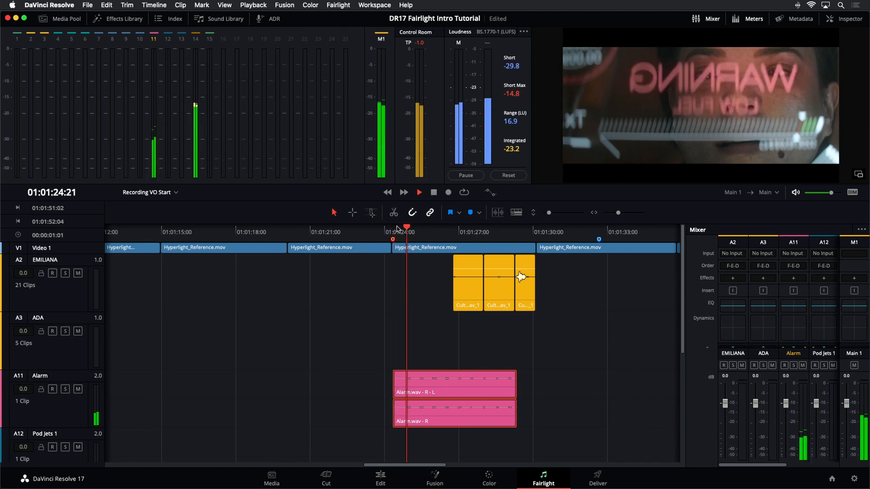
key(space)
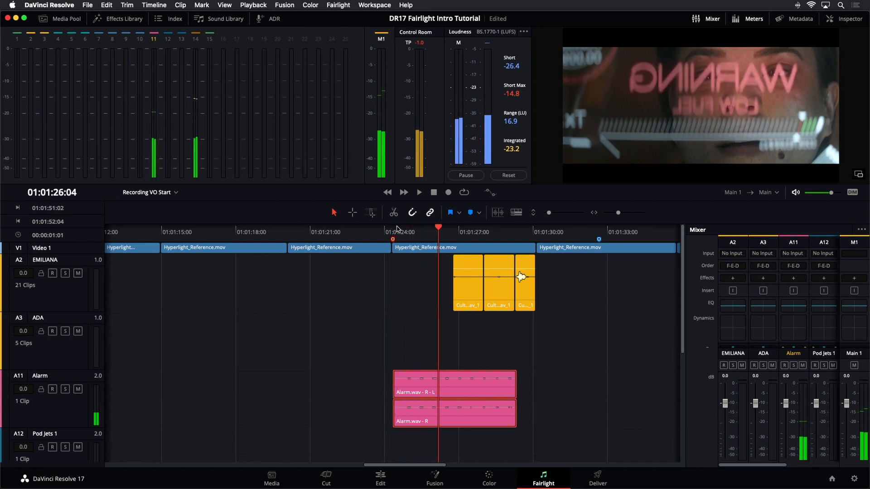
click(464, 325)
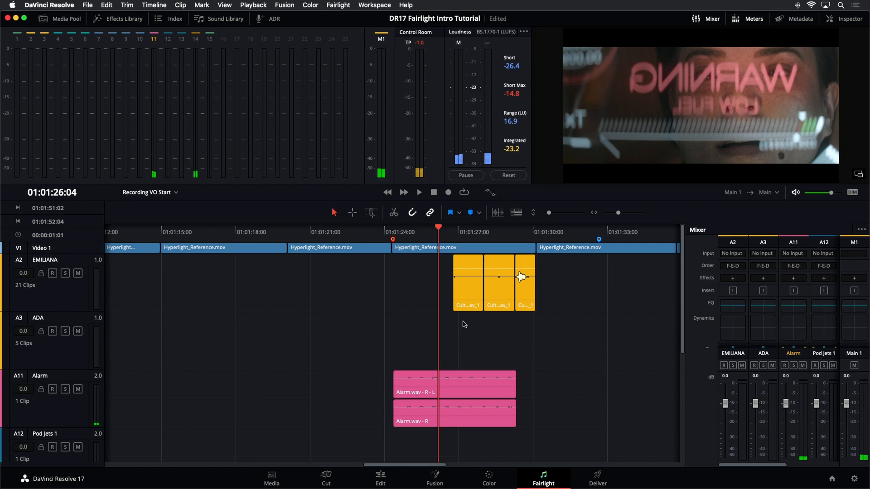
Step: Select the Alarm track and turn on Elastic Wave for the Alarm.wav clip
click(77, 410)
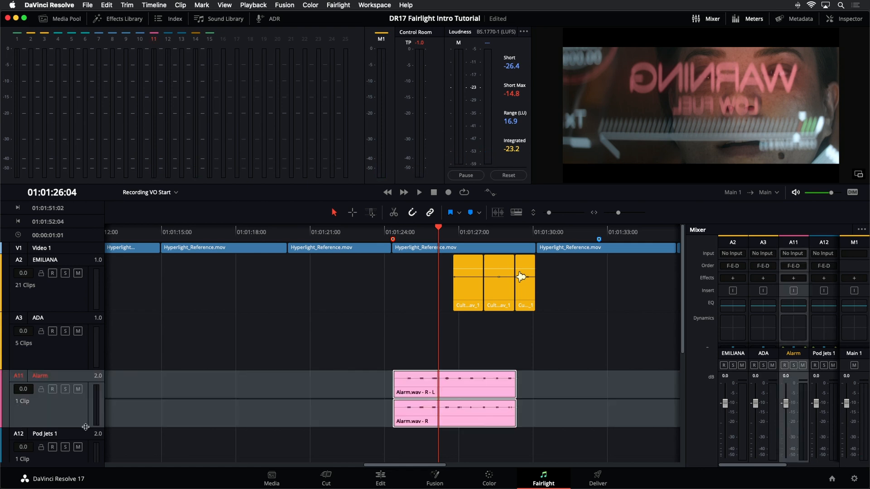
key(super+equal)
key(super+equal)
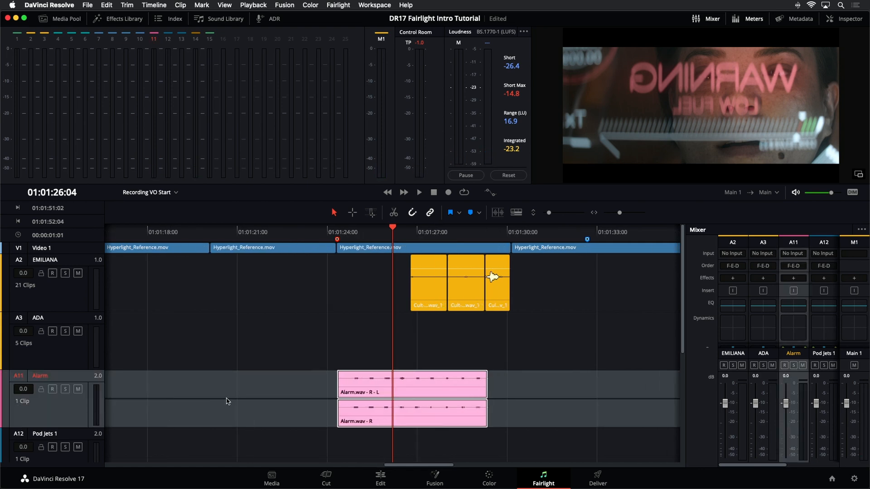
key(super+minus)
scroll(232, 403, up, 3)
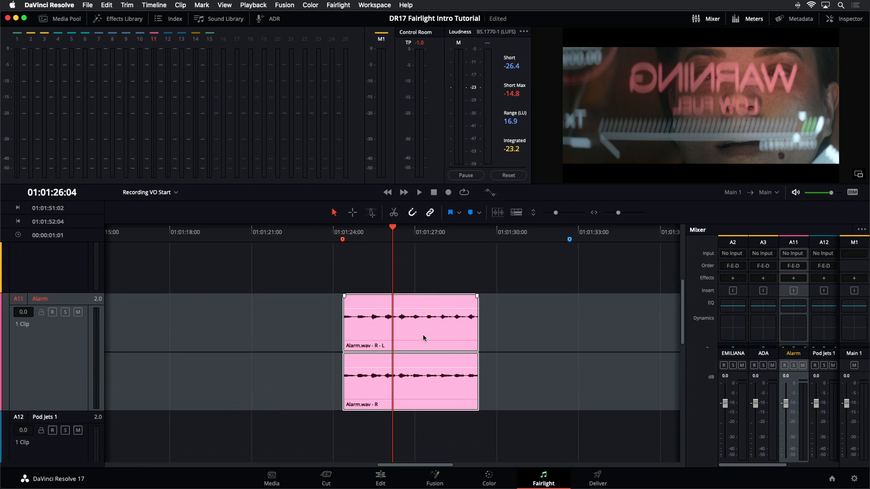
right_click(458, 326)
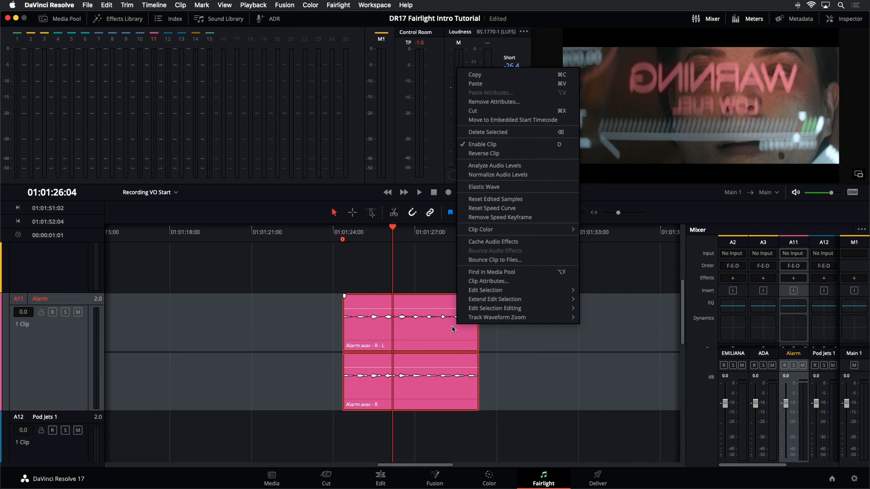
click(524, 189)
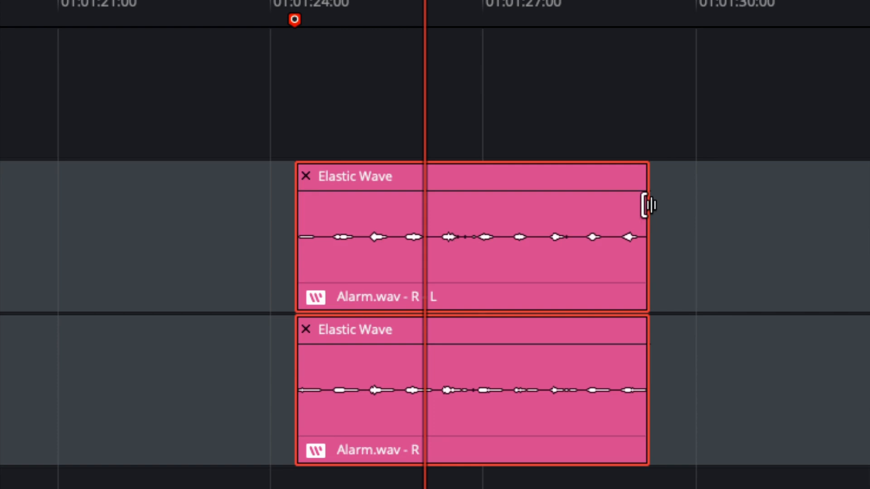
Step: Try stretching the Alarm clip's end to about 01:01:32, compress it to about 01:01:27, and play the result
drag(649, 205, 843, 234)
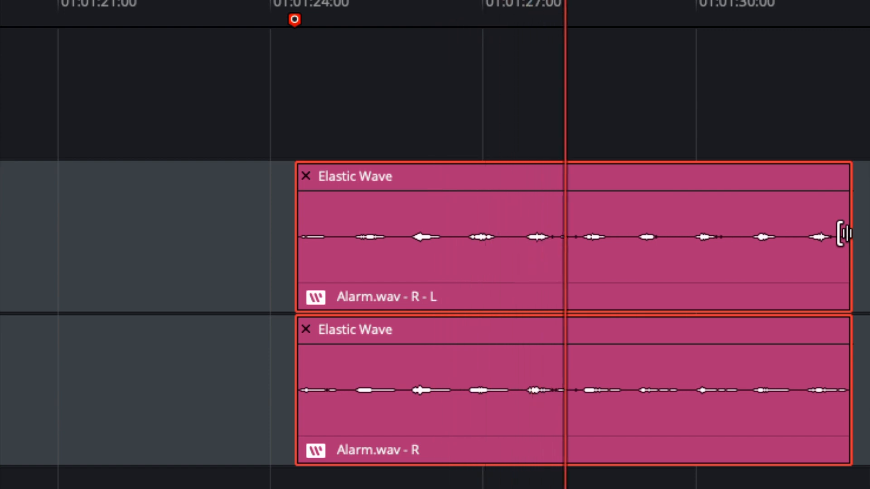
drag(844, 234, 497, 254)
click(314, 20)
key(space)
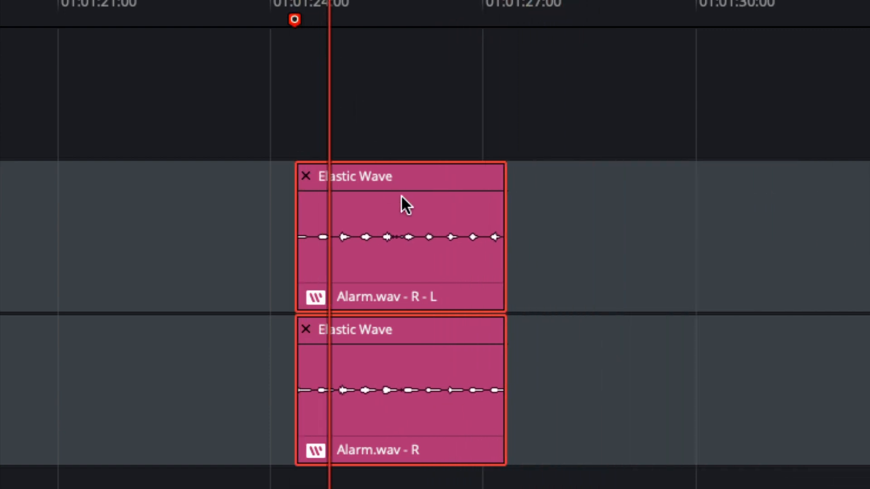
Step: Time-stretch the Alarm clip so it ends with the cockpit shot at about 01:01:30:02
drag(497, 254, 690, 243)
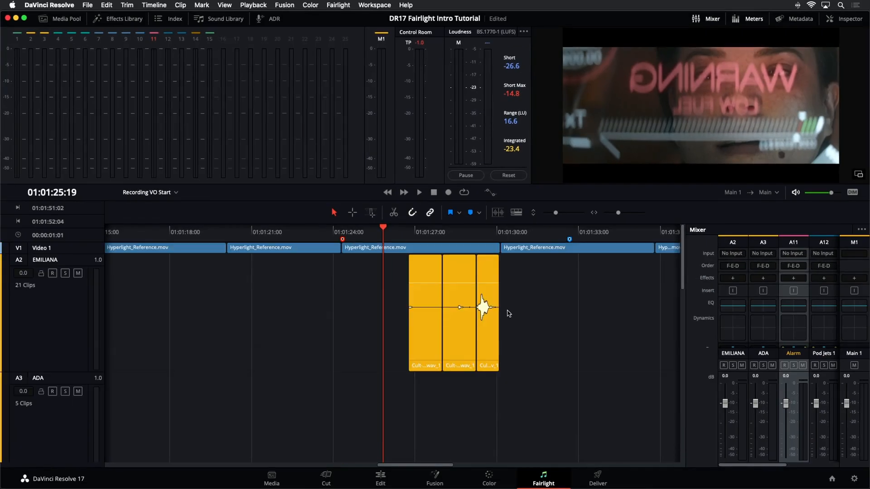
drag(555, 212, 546, 214)
click(499, 234)
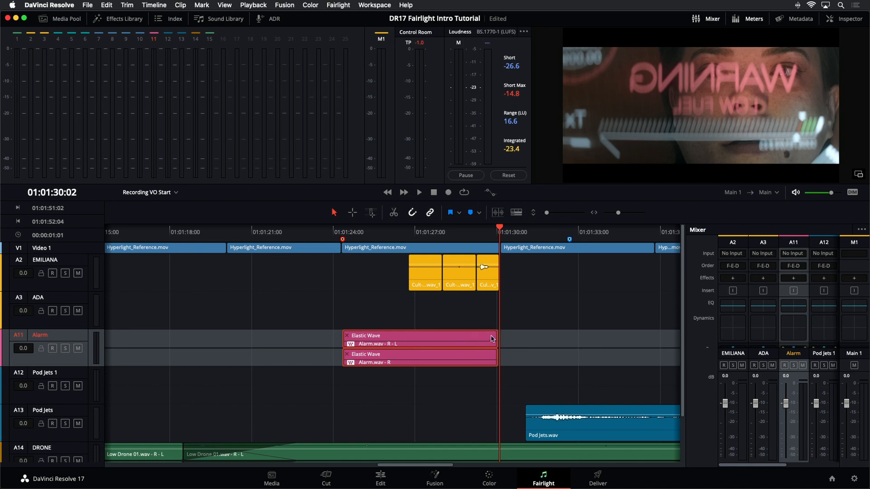
mouse_move(495, 341)
mouse_down()
mouse_move(484, 341)
mouse_move(494, 341)
mouse_up()
Step: Increase the Alarm track's height and play the stretched alarm from 01:01:24:08 to the end of the shot
click(344, 231)
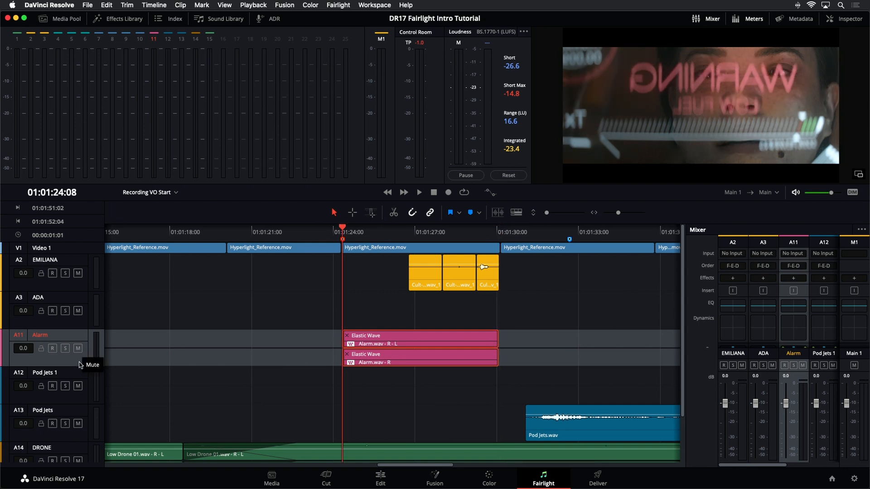
drag(79, 368, 79, 442)
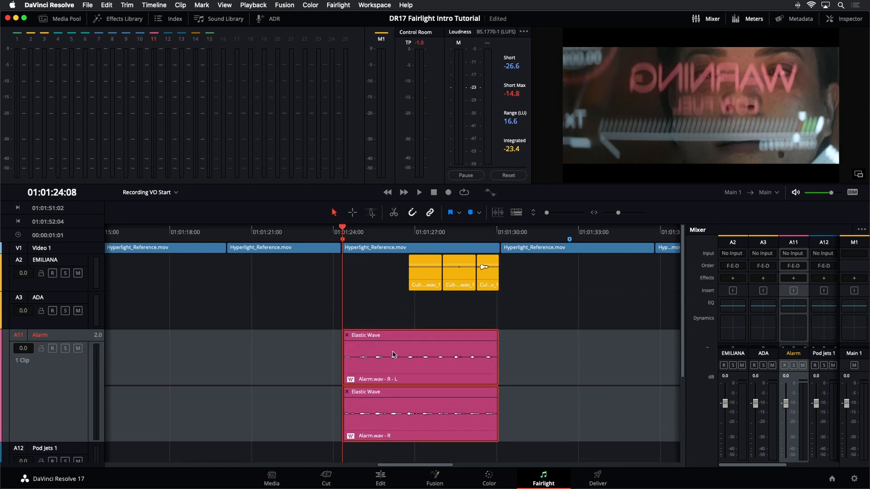
key(space)
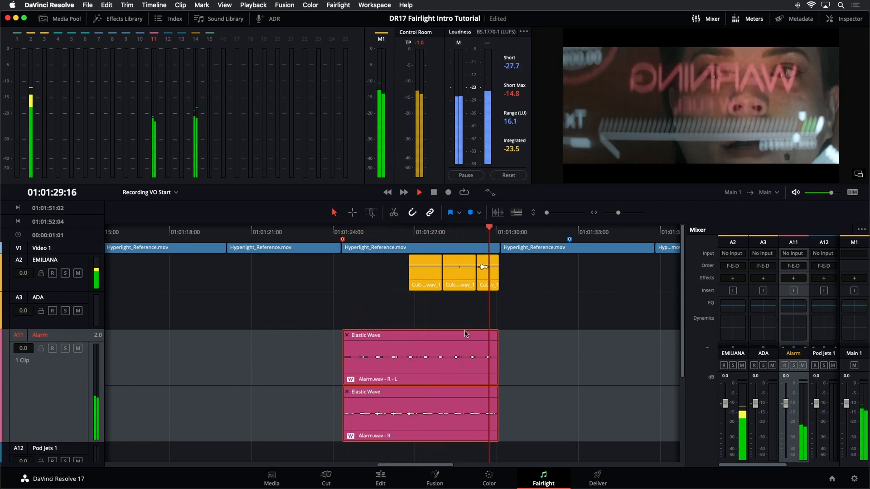
key(space)
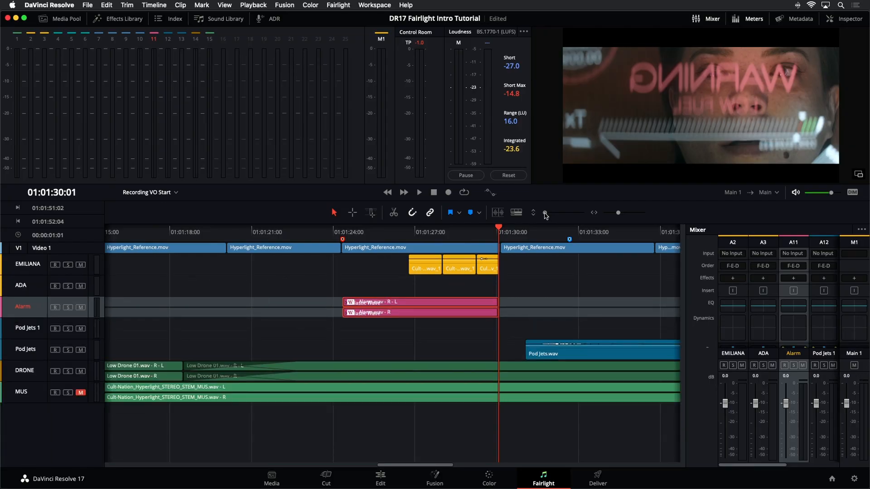
Step: Deselect the Alarm clip and open the list of timeline markers in the index
key(shift+z)
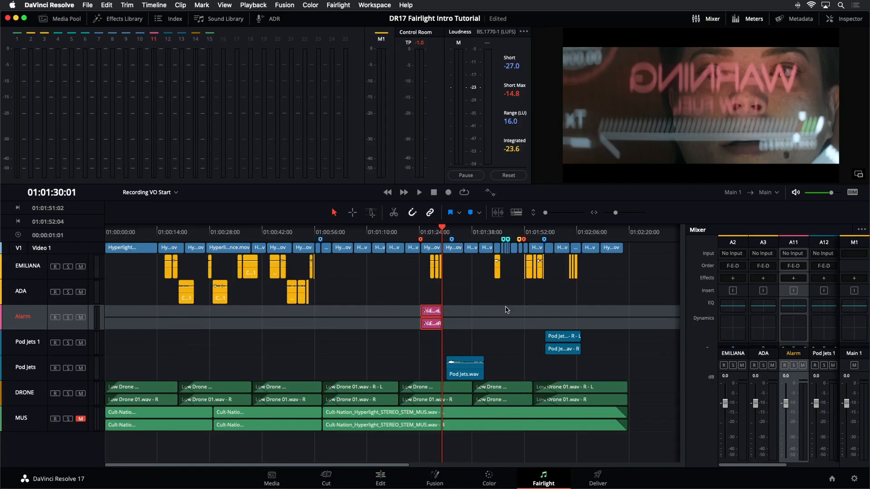
click(460, 334)
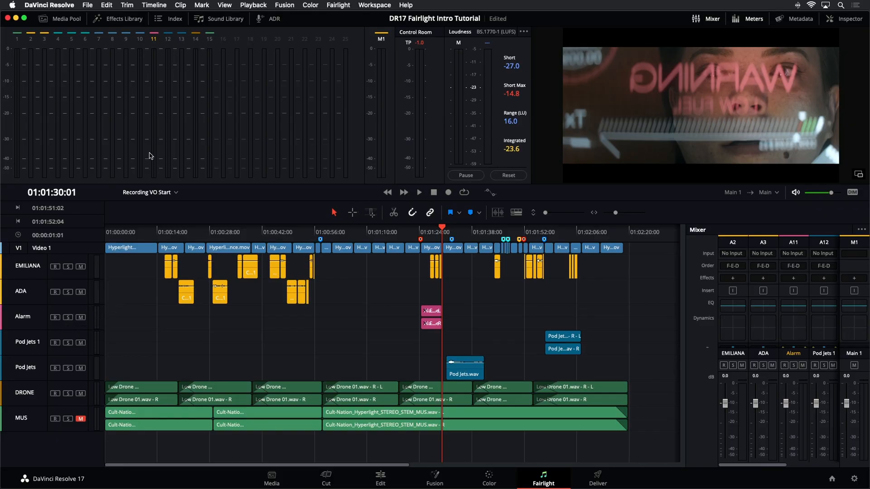
click(174, 19)
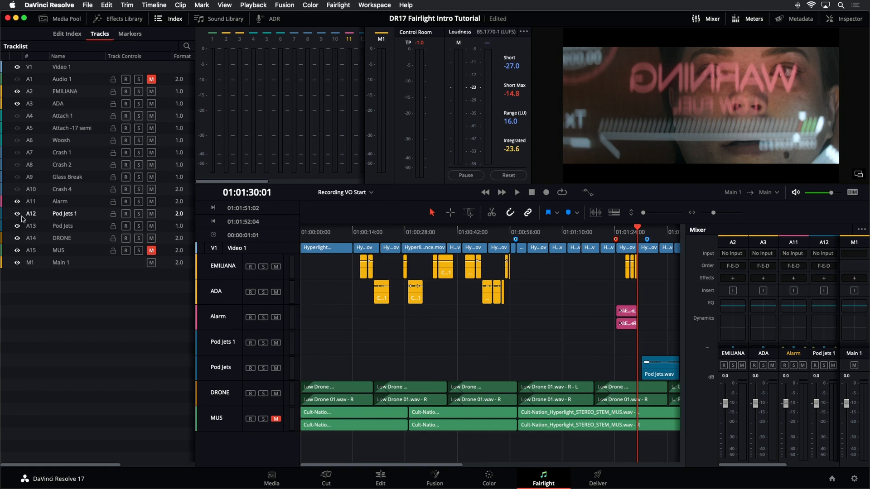
click(136, 33)
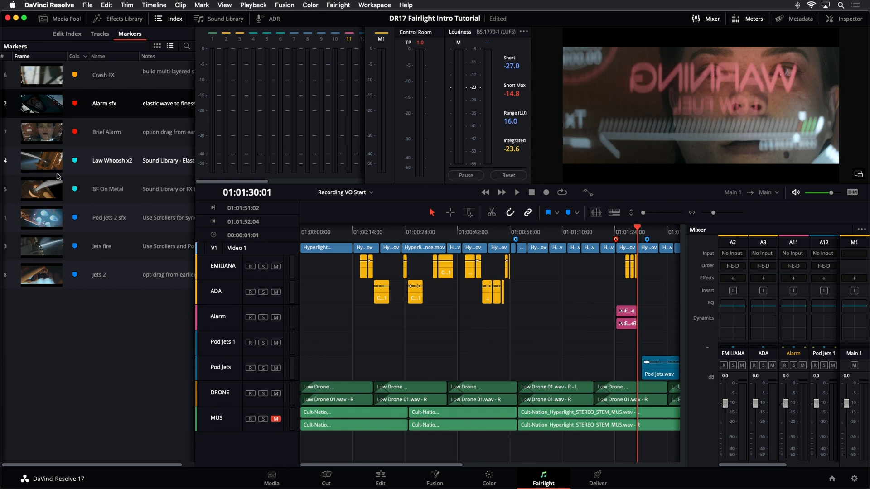
Step: Play the shot leading into the Pod Jets 2 sfx marker full screen, and place the playhead on that marker at 01:00:57:14
click(54, 223)
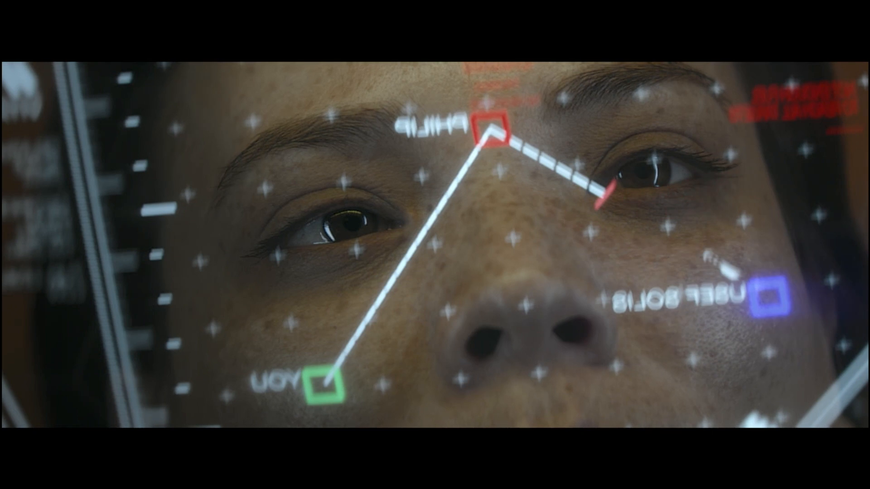
key(Escape)
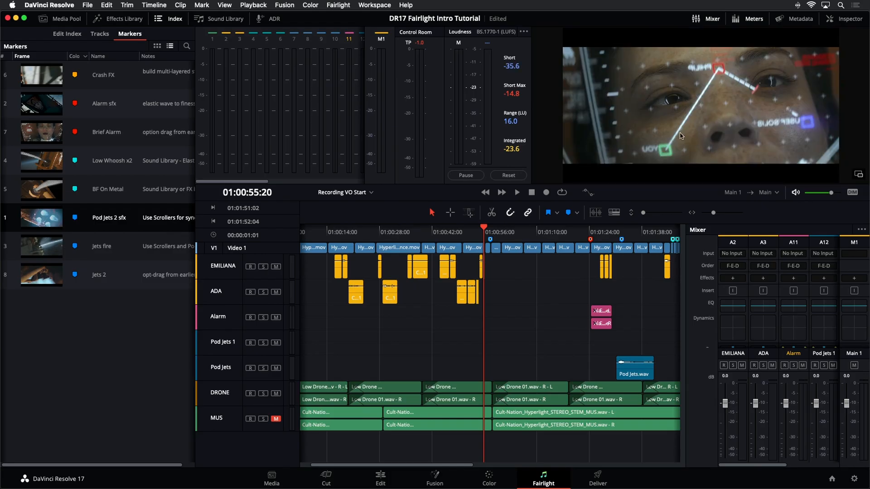
click(490, 233)
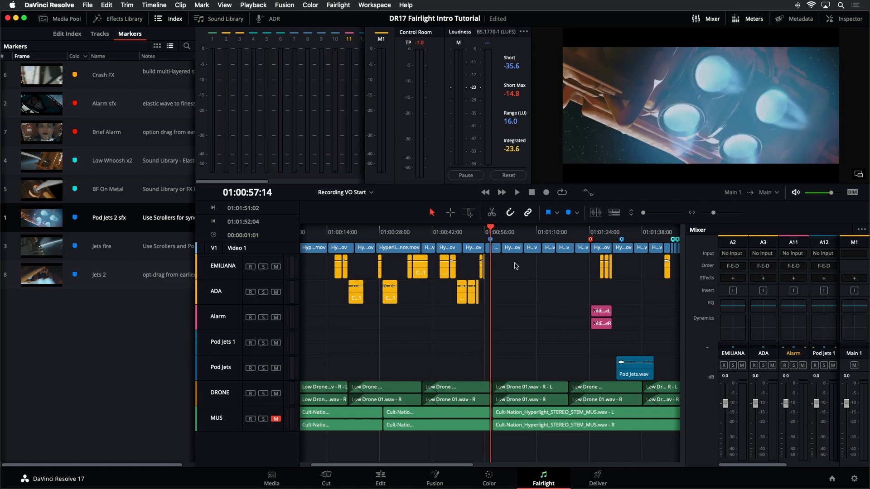
Step: Select the Pod Jets 1 track and load Pod Jets 2.wav from the media pool's Sound FX bin for preview
click(220, 377)
click(224, 351)
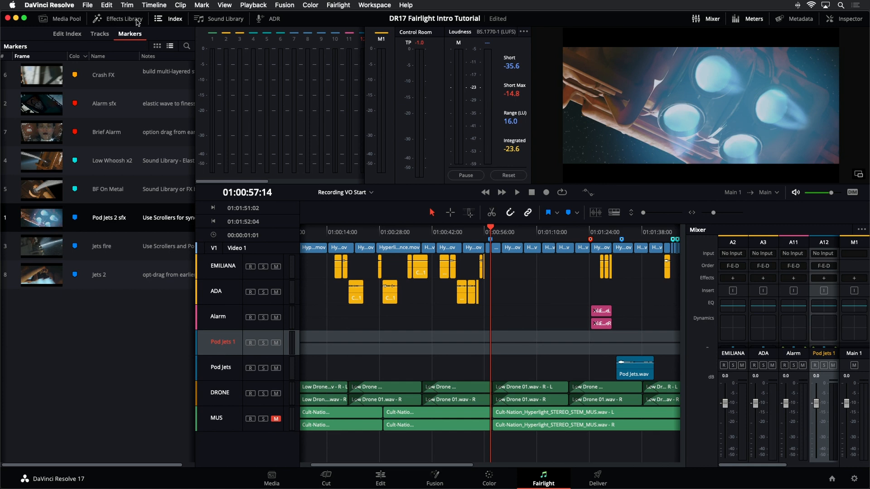
click(168, 19)
click(74, 21)
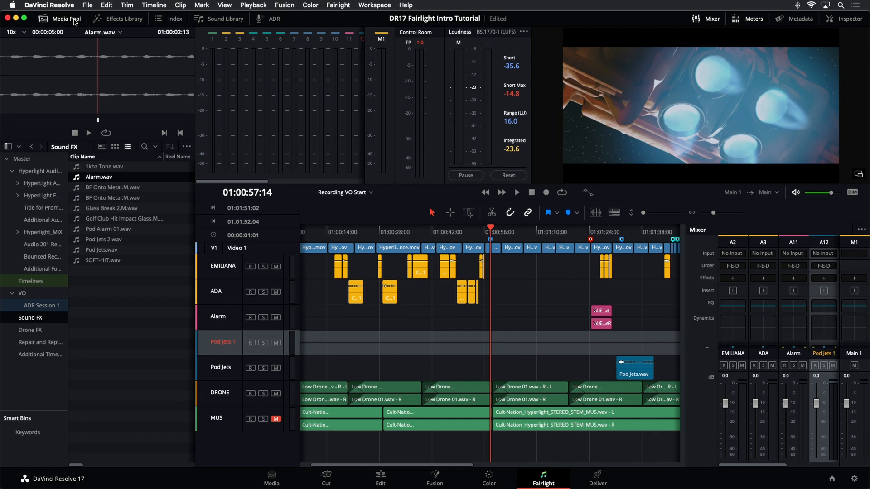
click(97, 243)
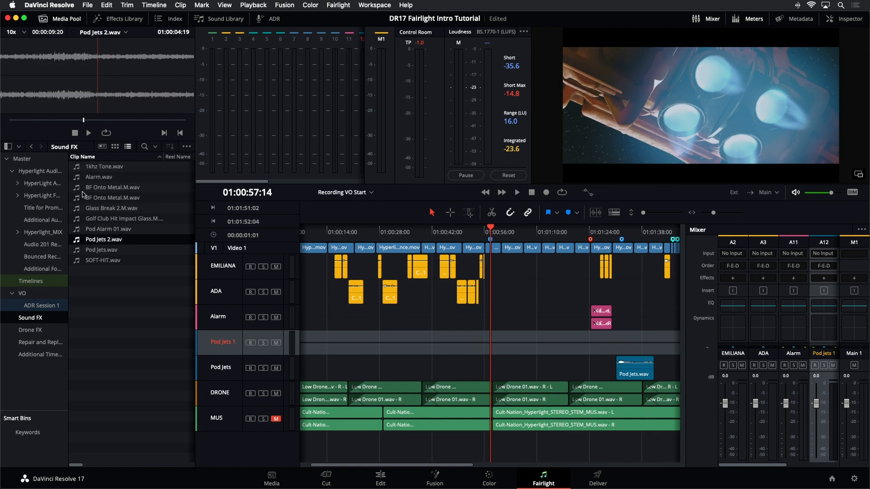
Step: Audition Pod Jets 2.wav from its start and place it on the Pod Jets 1 track at 01:00:57:14
drag(83, 120, 11, 120)
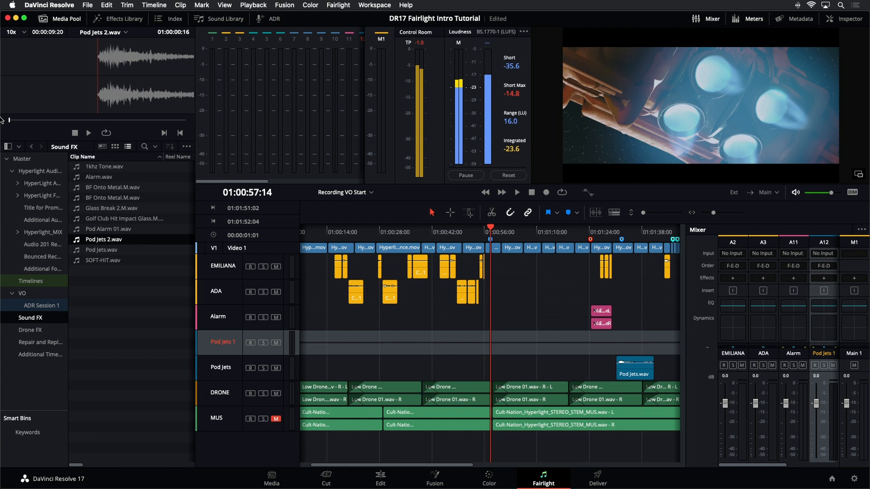
key(space)
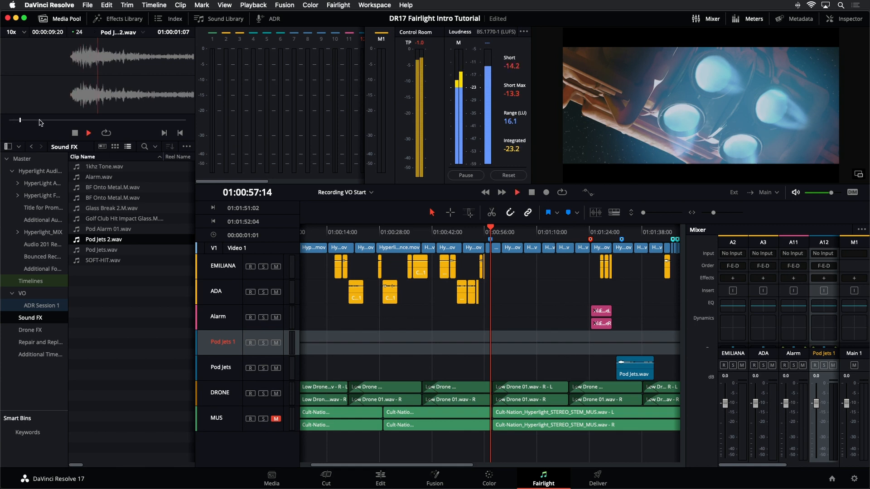
key(space)
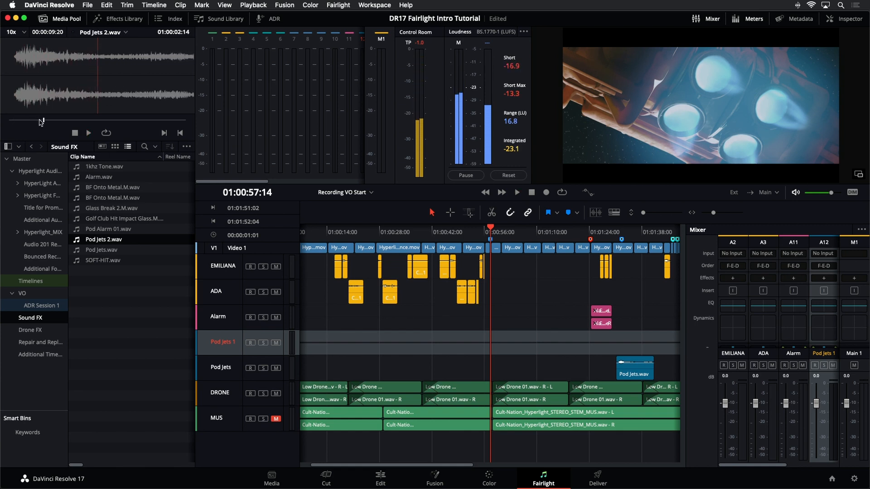
drag(41, 121, 1, 123)
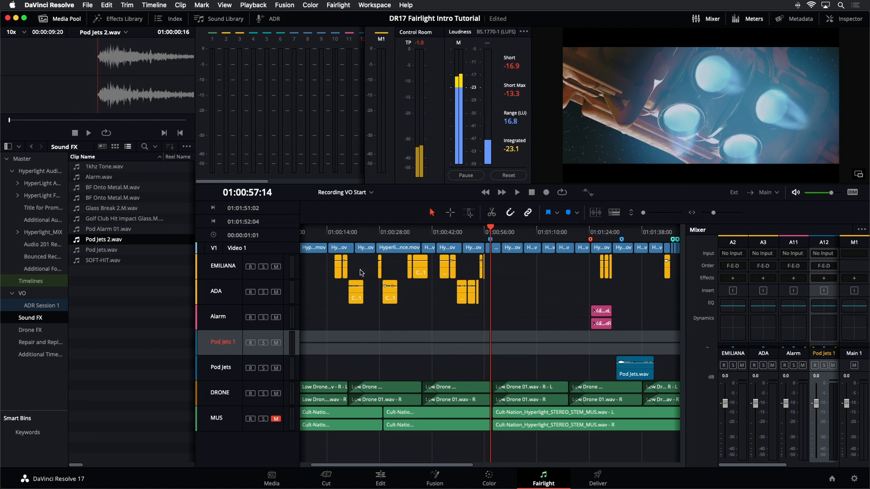
drag(144, 77, 488, 337)
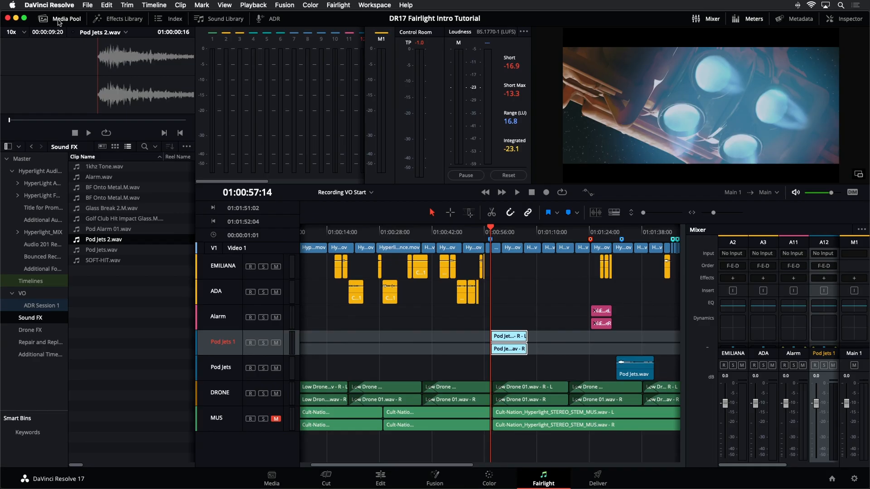
click(59, 20)
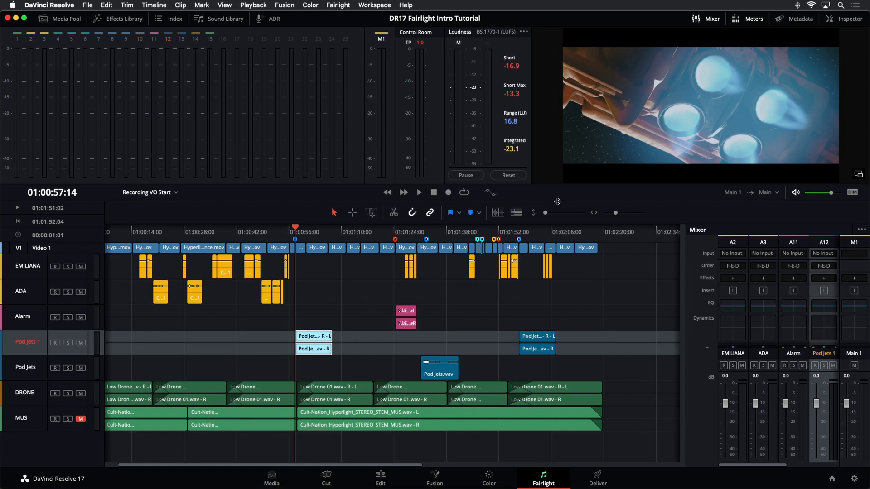
Step: Give the timeline more height and show the Video Scroller plus Audio Scroller 1 displaying A12 - Pod Jets 1
drag(555, 192, 555, 136)
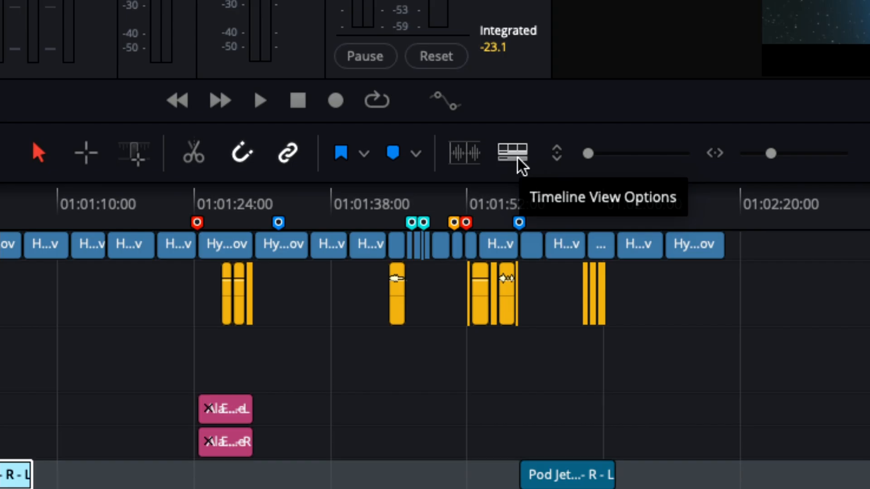
click(517, 157)
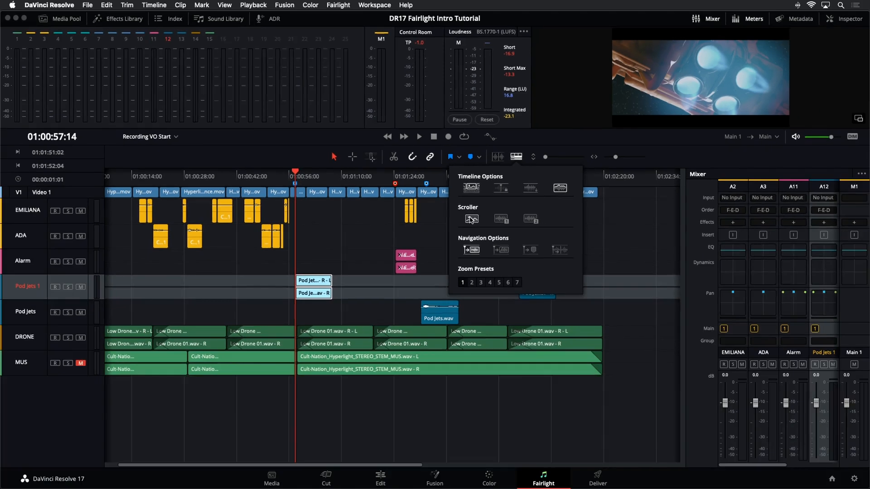
click(471, 220)
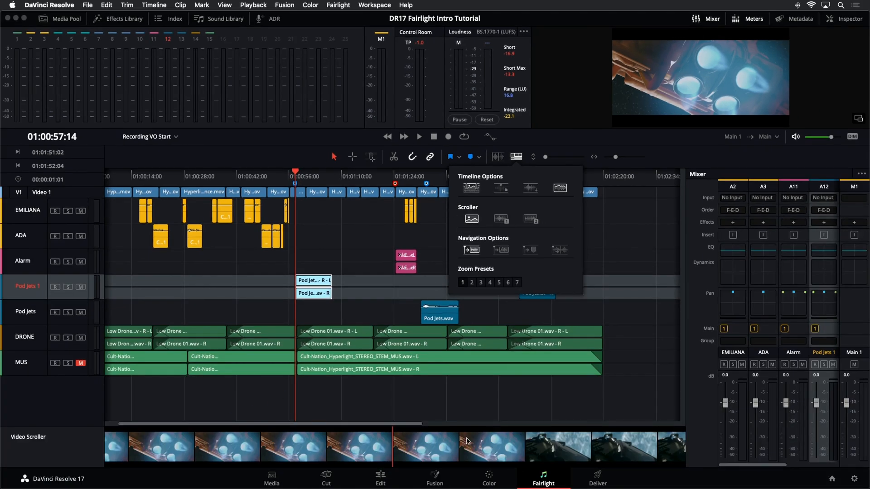
click(502, 219)
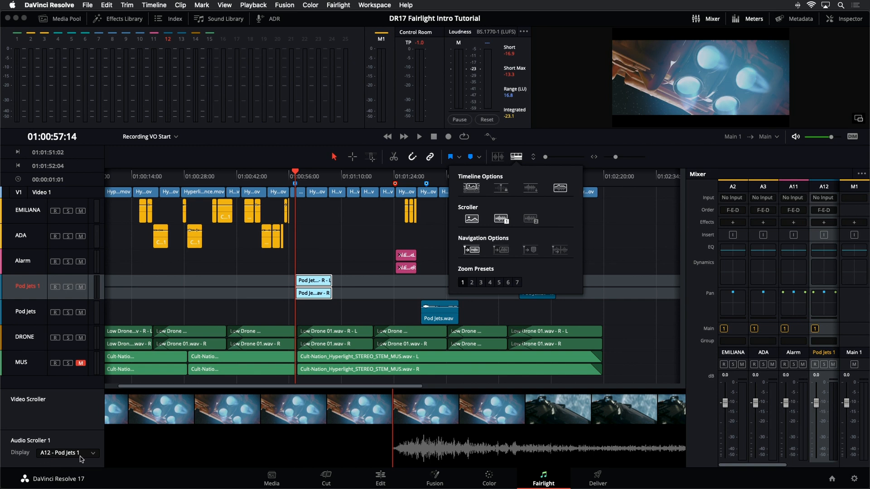
click(82, 458)
click(83, 455)
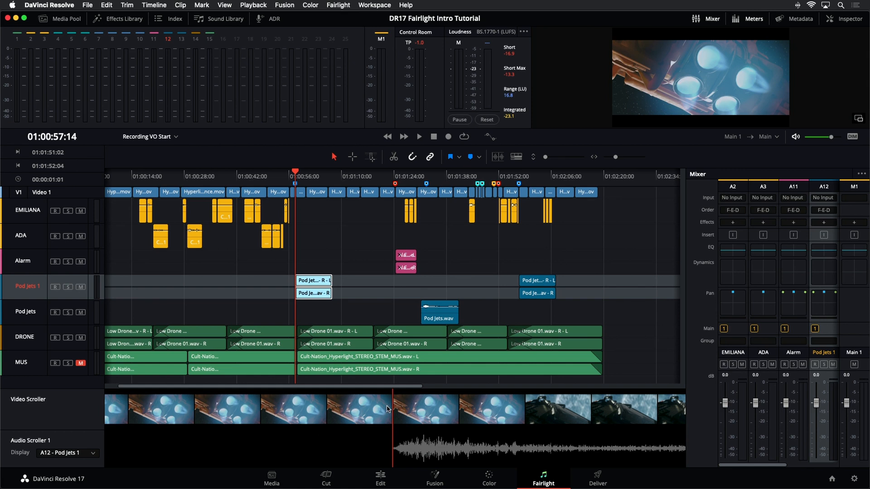
Step: Scrub back slightly with the Video Scroller and play the jets shot to about 01:00:59:13
drag(398, 389, 374, 388)
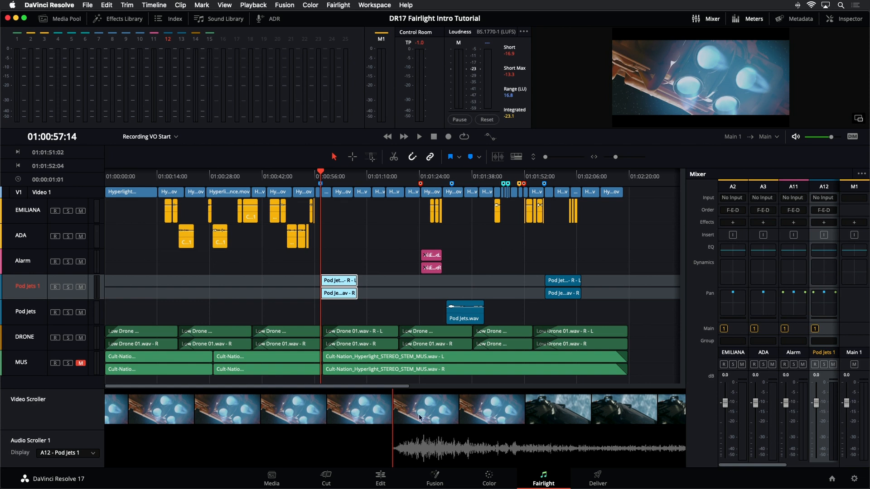
drag(441, 414, 553, 396)
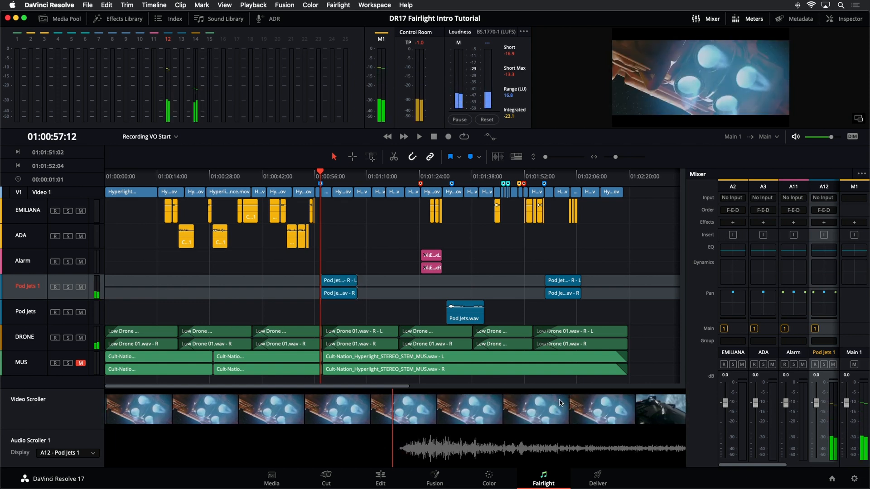
key(space)
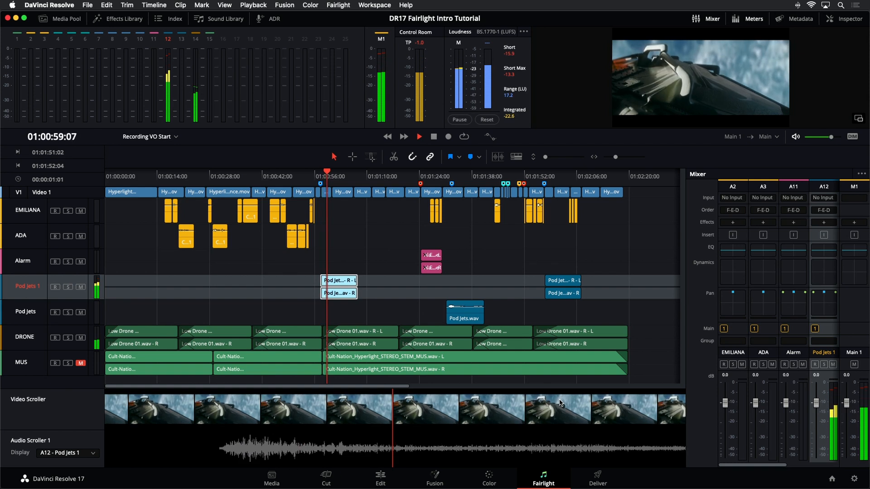
key(space)
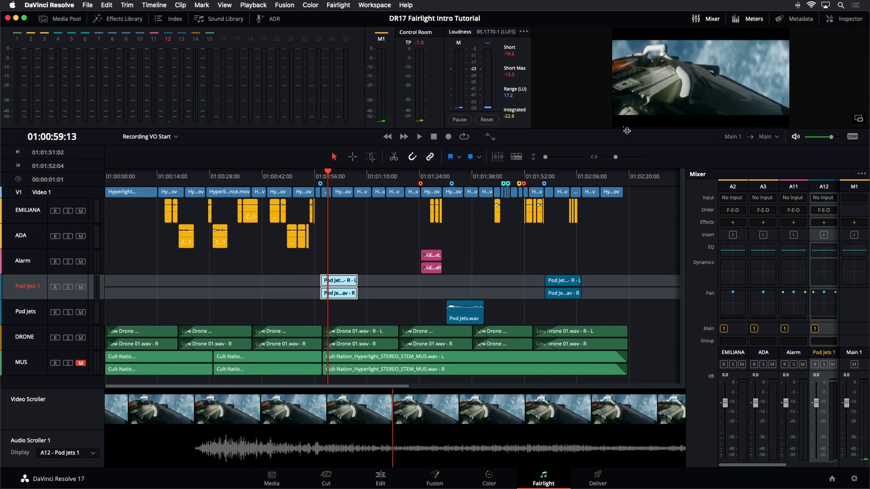
Step: Enlarge the viewer and magnify the timeline's time scale and track height to show the Pod Jets 2 clip's waveform
drag(600, 128, 604, 168)
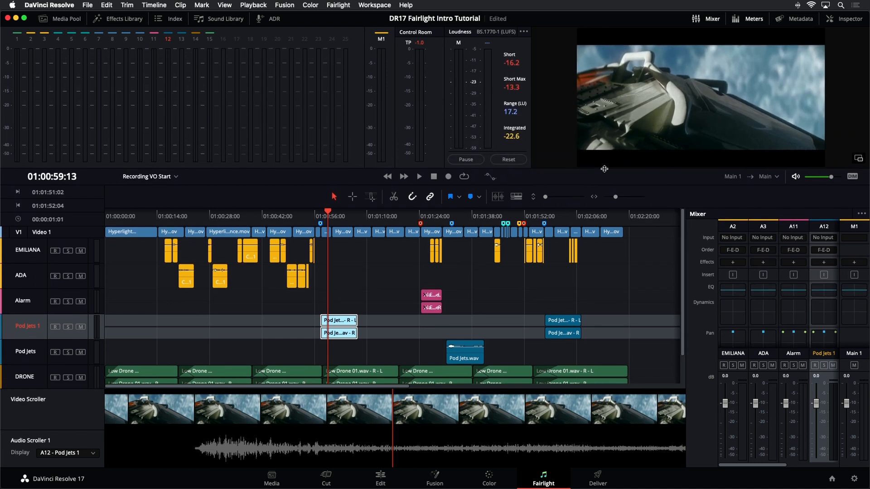
key(super+equal)
key(super+equal)
key(super+equal)
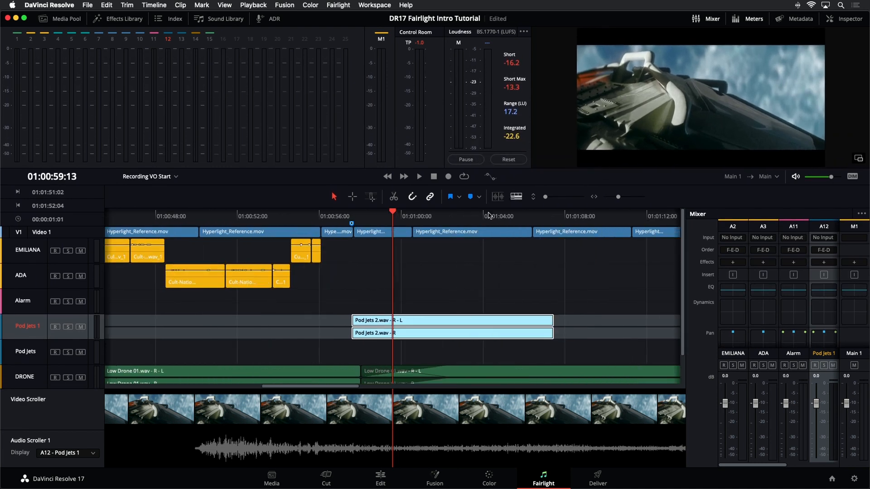
key(super+equal)
key(super+equal)
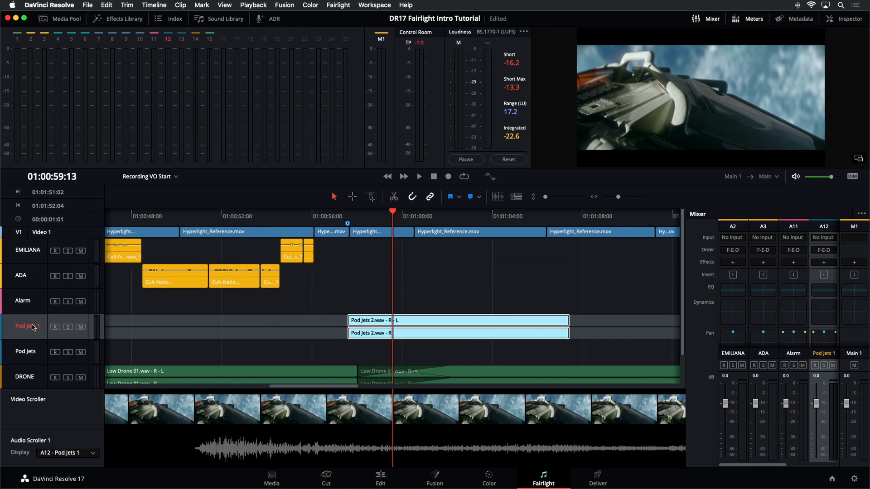
scroll(34, 327, up, 4)
scroll(34, 327, up, 2)
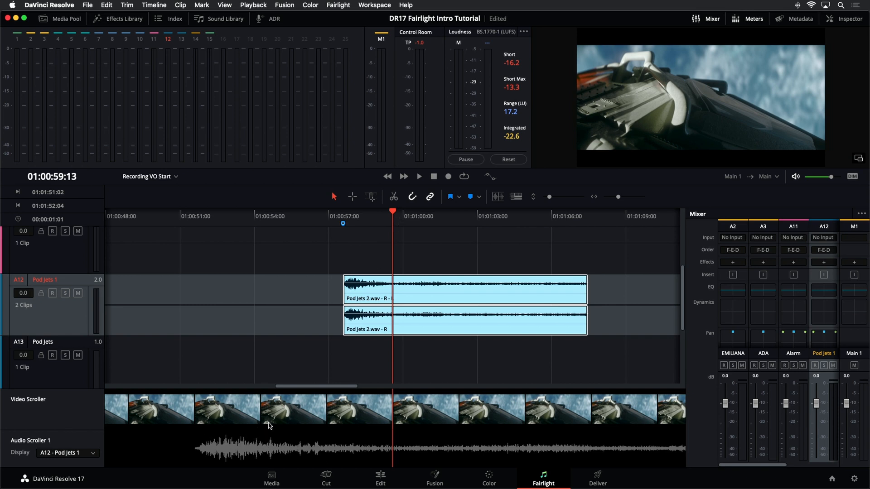
Step: Play backward past the clip and position the playhead at 01:00:56:13, where the pod's jets begin to ignite
key(j)
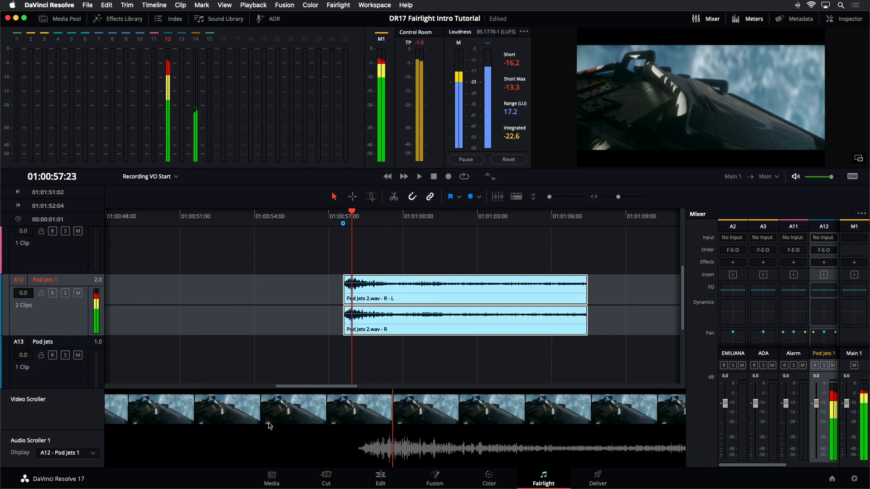
key(k)
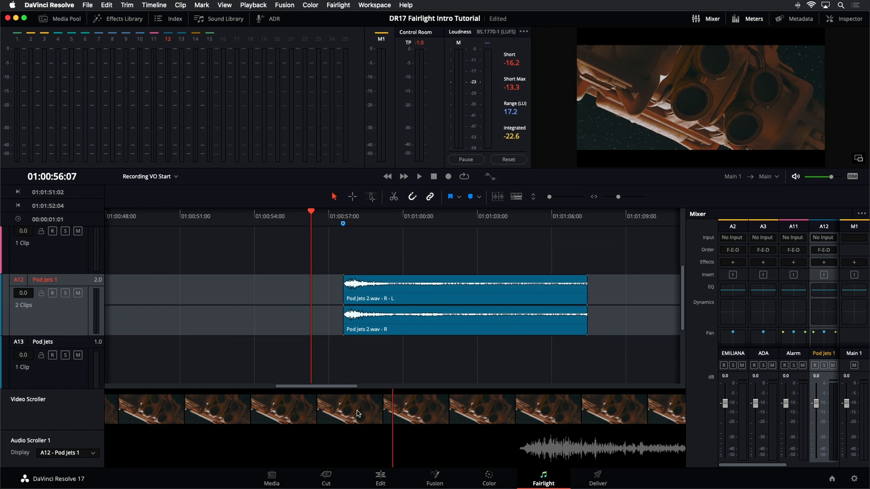
key(space)
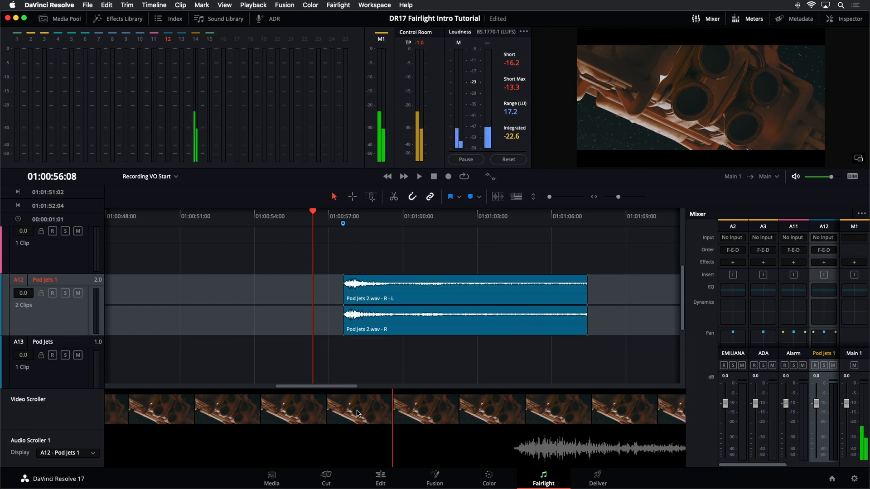
key(space)
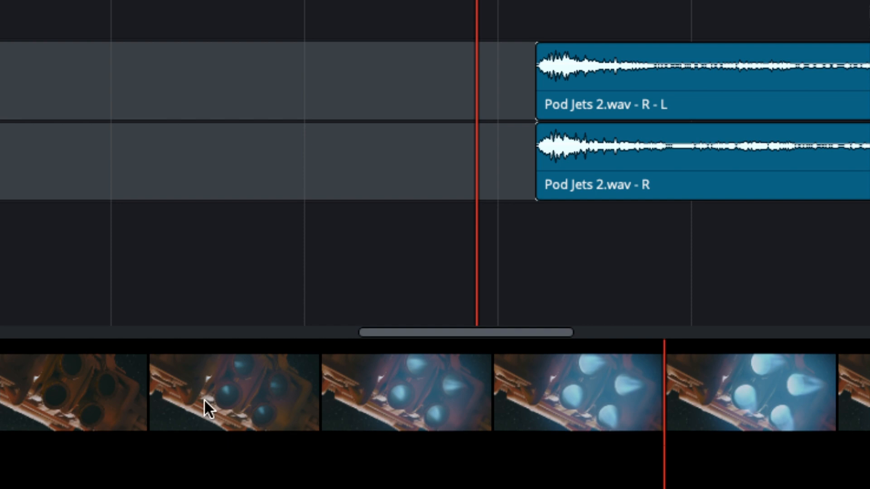
key(Left)
key(Left)
key(Left)
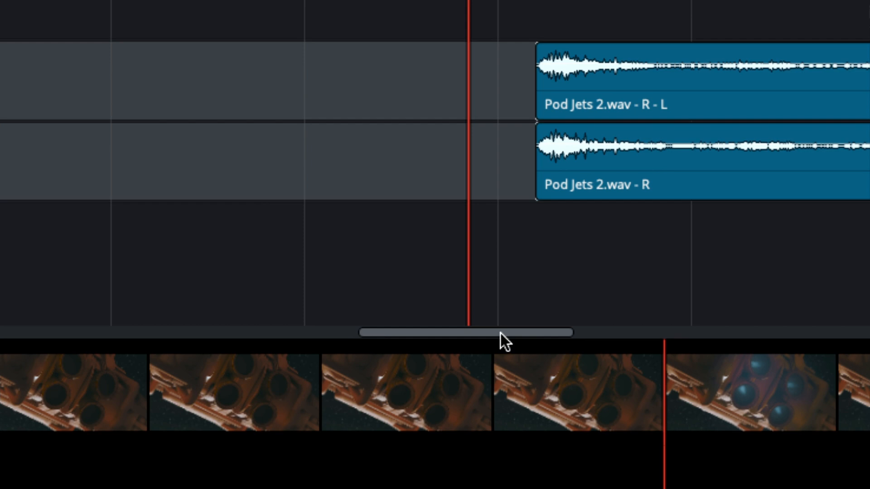
drag(501, 333, 529, 335)
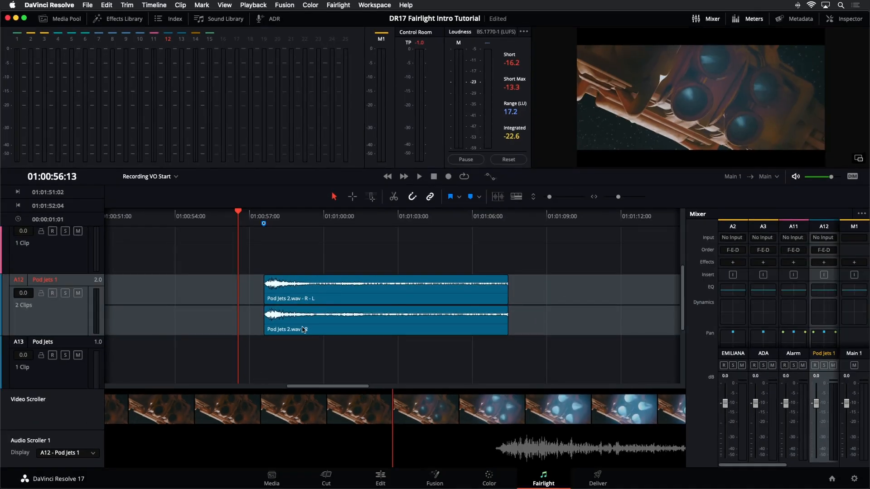
Step: Try moving the Pod Jets 2 clip's start to the playhead at 01:00:56:13, and return it to the blue marker
click(430, 181)
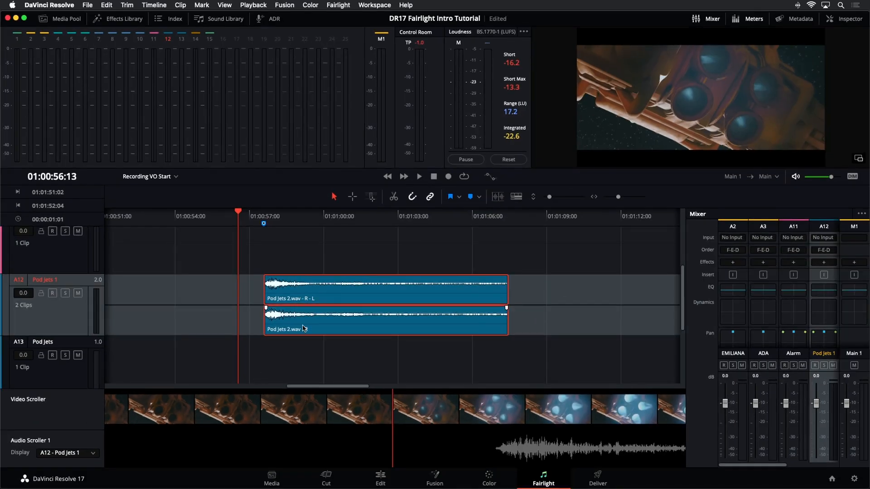
drag(302, 329, 277, 330)
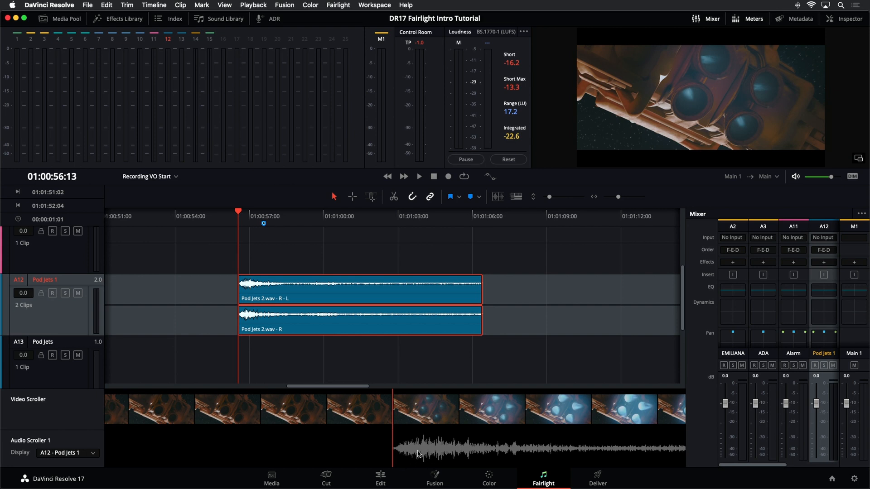
drag(284, 321, 313, 324)
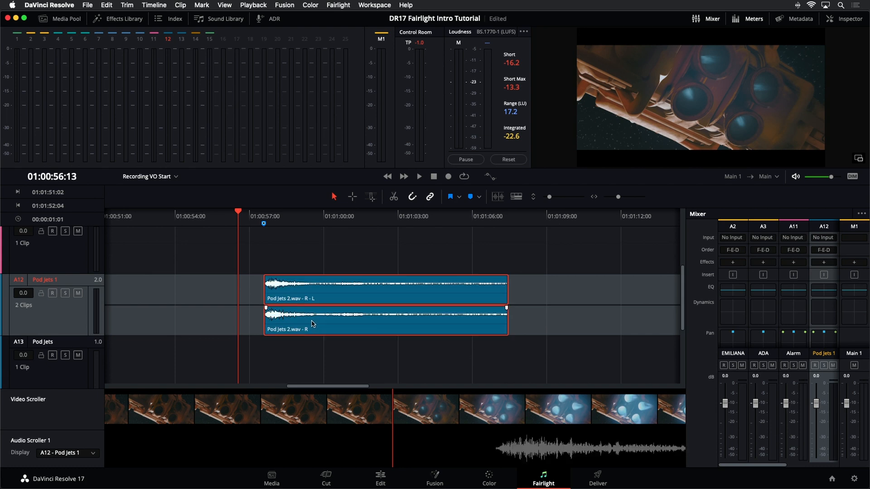
Step: Nudge the Pod Jets 2 clip earlier until its waveform starts at the playhead at 01:00:56:13, and save the project
key(super+s)
key(comma)
key(comma)
key(comma)
key(comma)
key(comma)
key(comma)
key(comma)
key(comma)
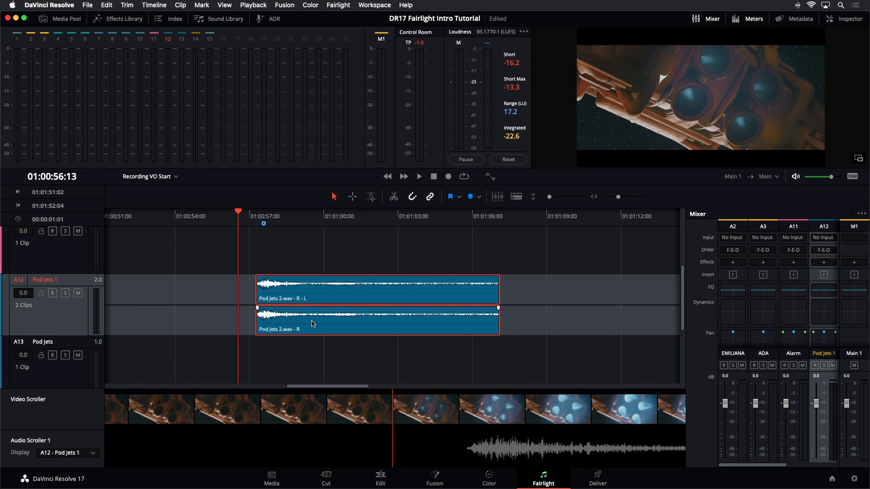
key(comma)
key(comma)
key(comma)
key(comma)
key(comma)
key(comma)
key(comma)
key(comma)
key(period)
key(period)
key(period)
key(period)
key(period)
key(period)
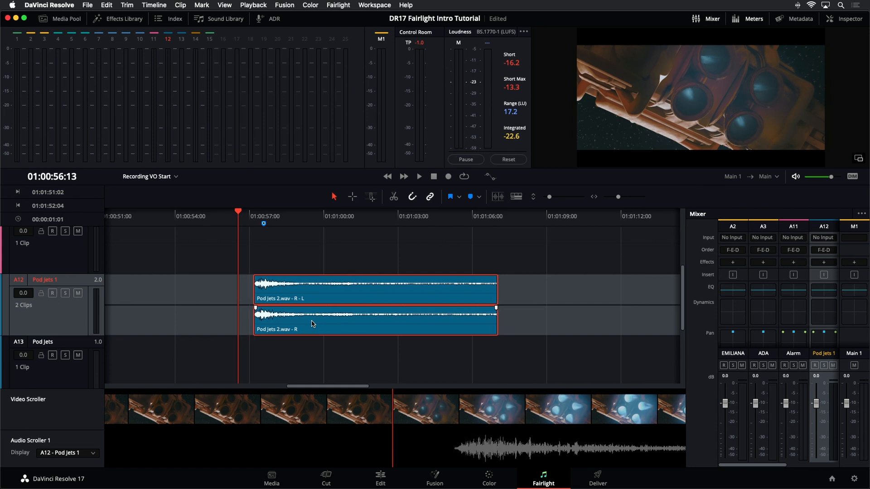
key(comma)
key(comma)
key(comma)
key(comma)
key(comma)
key(comma)
key(comma)
key(comma)
key(comma)
key(comma)
key(comma)
key(comma)
key(comma)
key(comma)
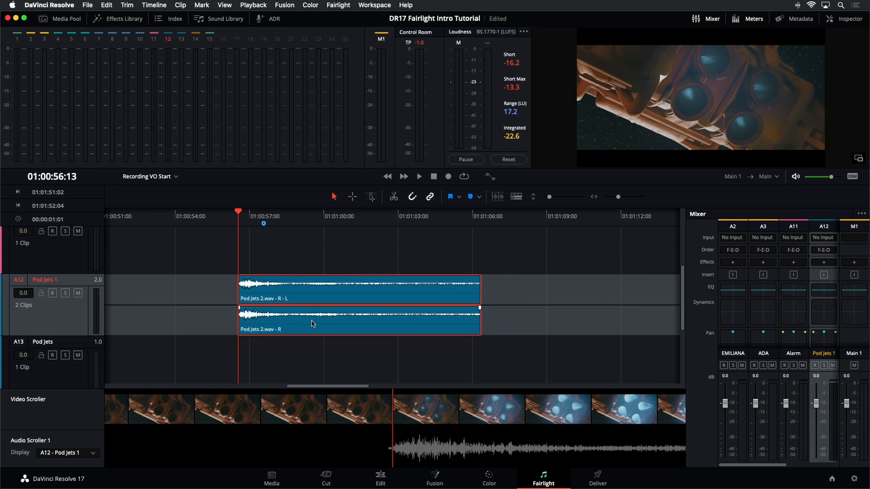
key(period)
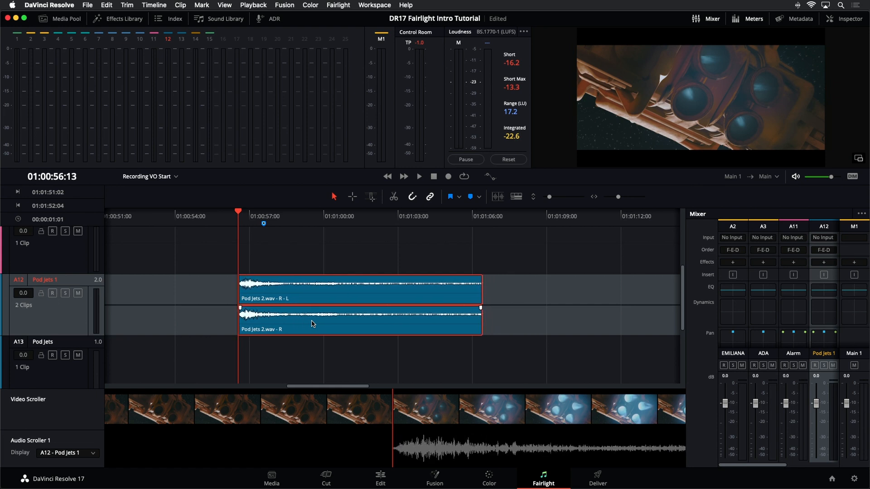
key(super+s)
Step: Play the jet ignition from about 01:00:55:10 to 01:01:03:17 to check the sync of the moved clip
click(210, 222)
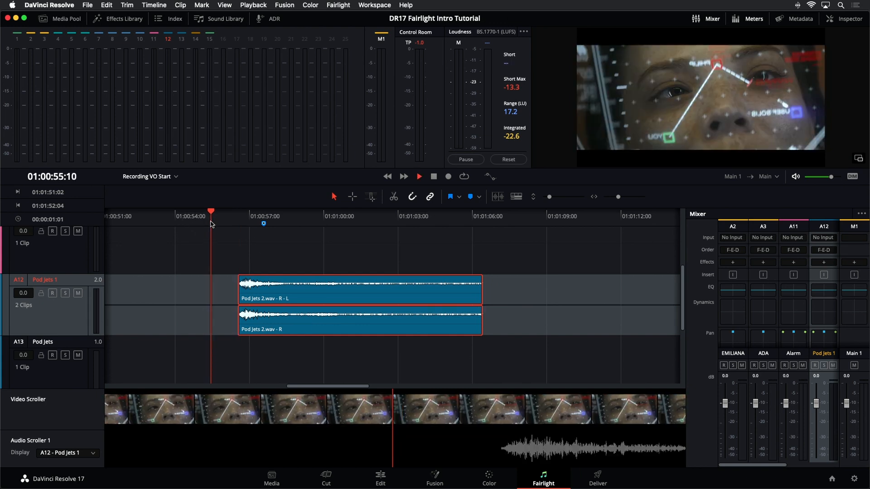
key(space)
key(space)
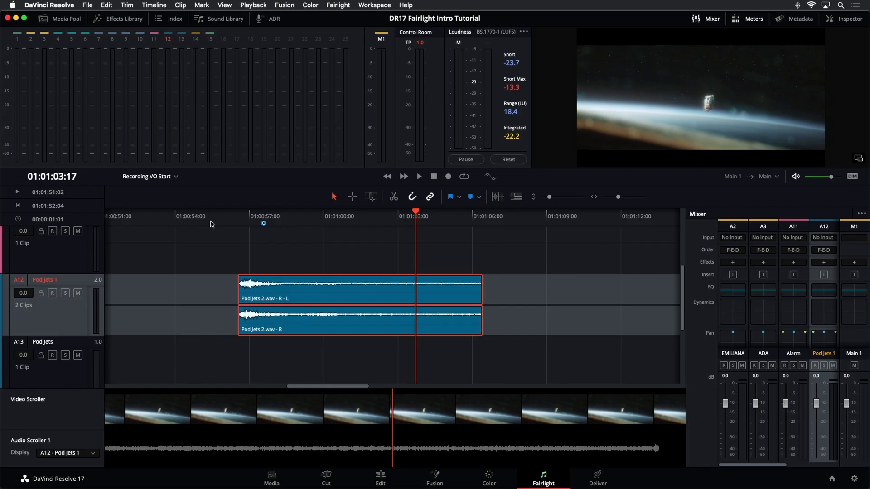
Step: Fit the whole timeline in view, deselect the Pod Jets 2 clip, and hide the Video Scroller and Audio Scroller 1
key(shift+z)
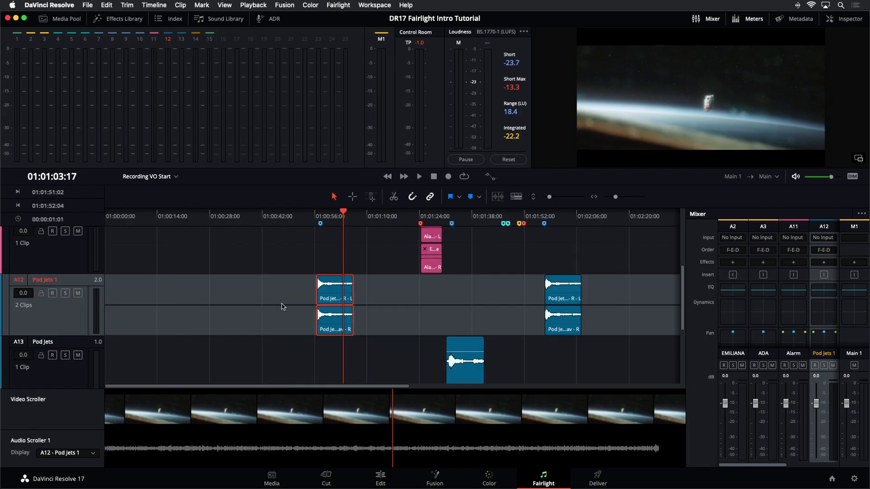
click(303, 342)
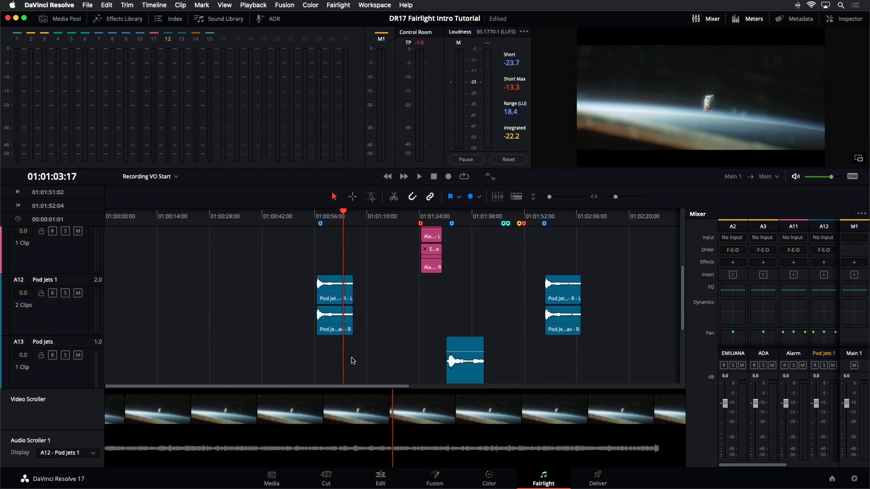
click(521, 198)
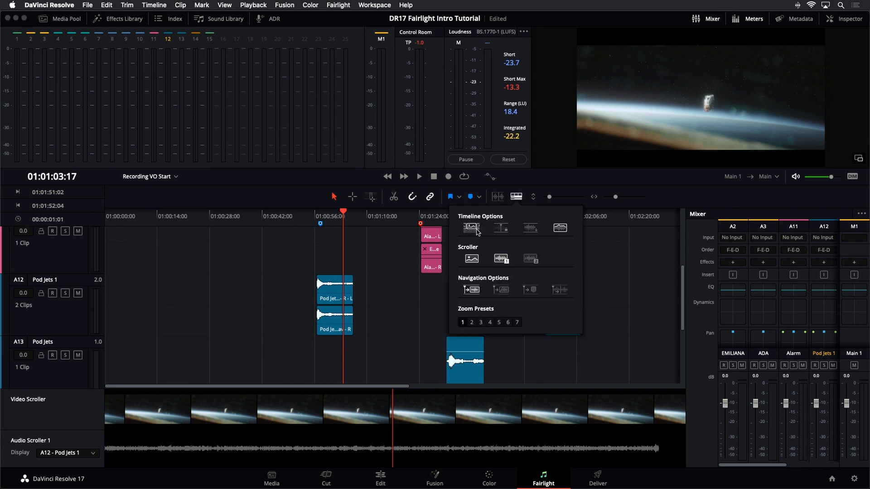
click(467, 260)
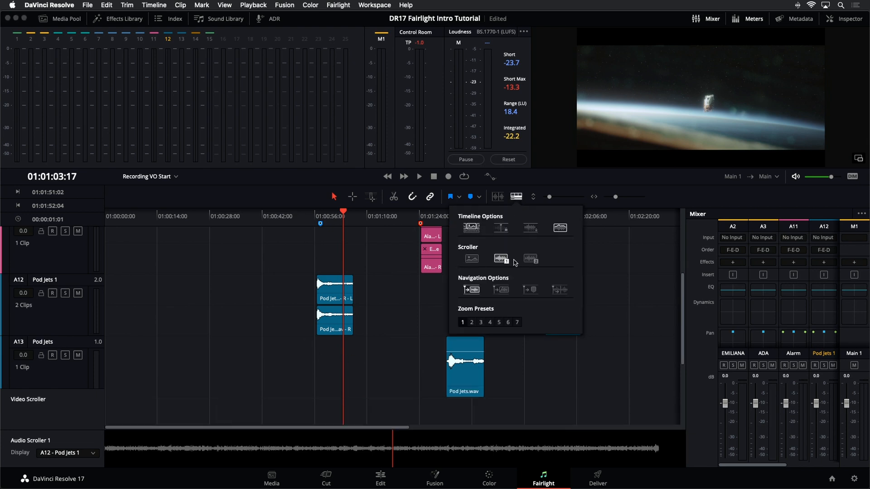
click(500, 258)
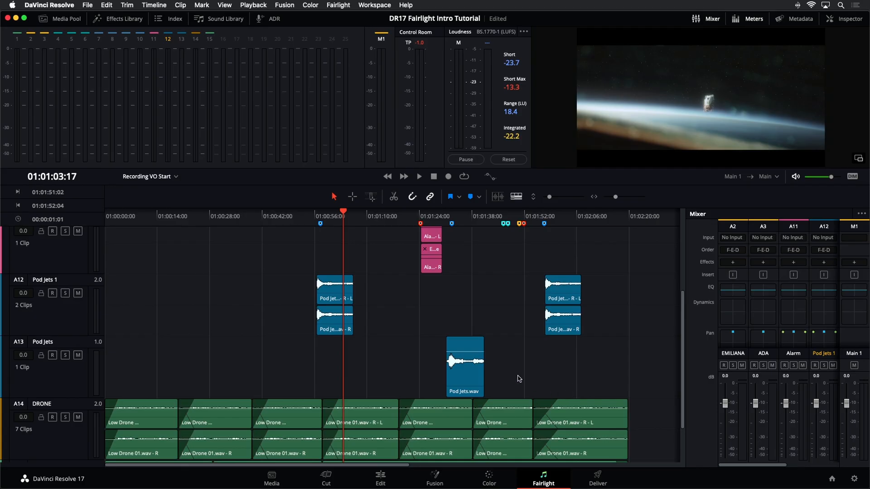
Step: Download the free Fairlight Sound Library, entering the first and last name in the registration form, and start its installer
click(222, 19)
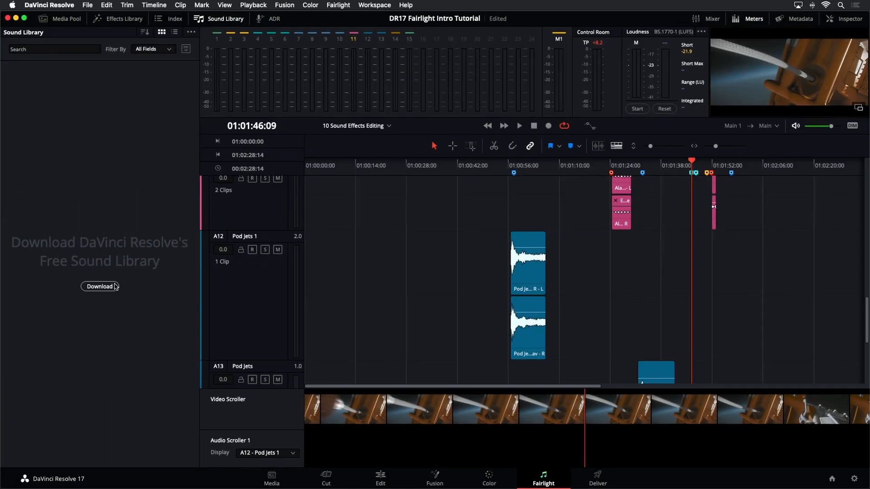
click(115, 286)
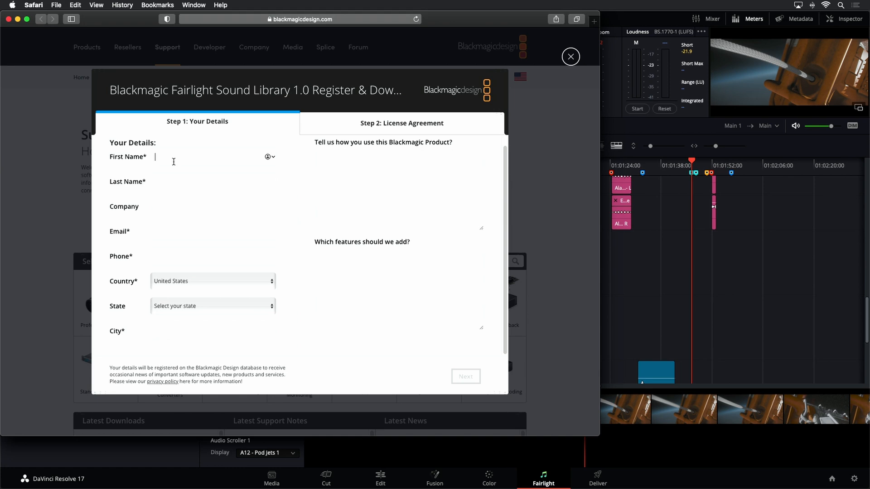
text(Mary)
key(Tab)
text(Pl)
text(u)
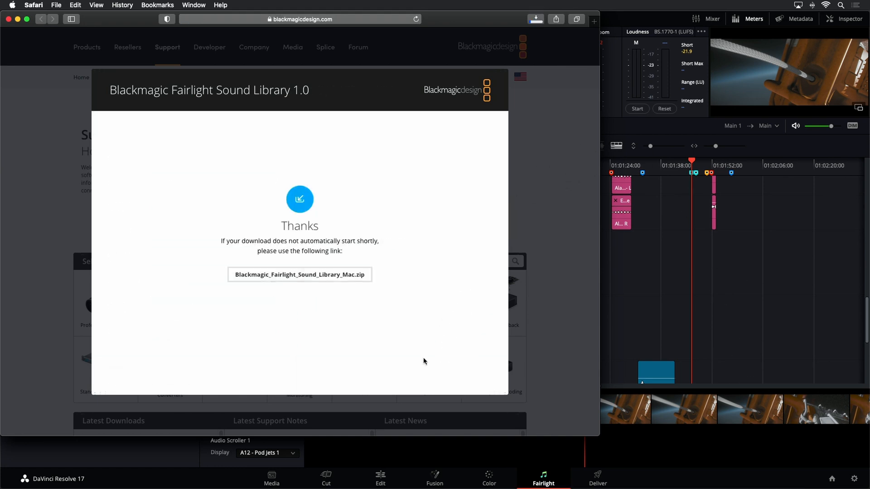
double_click(412, 268)
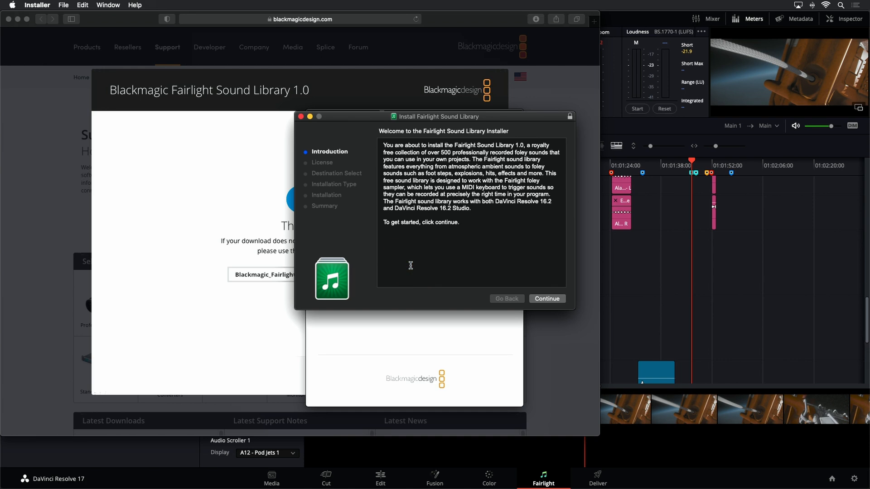
click(541, 300)
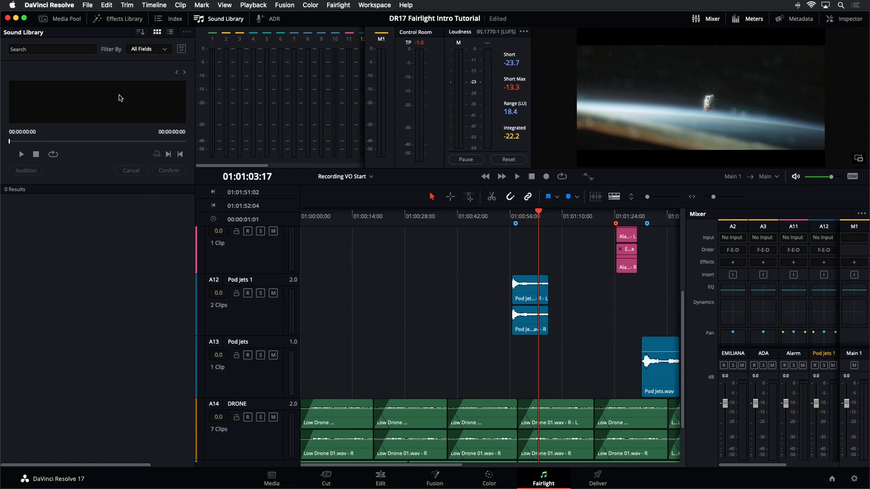
Step: Select the Fairlight Sound Library as the Sound Library source and search for all its sounds with "***"
click(182, 52)
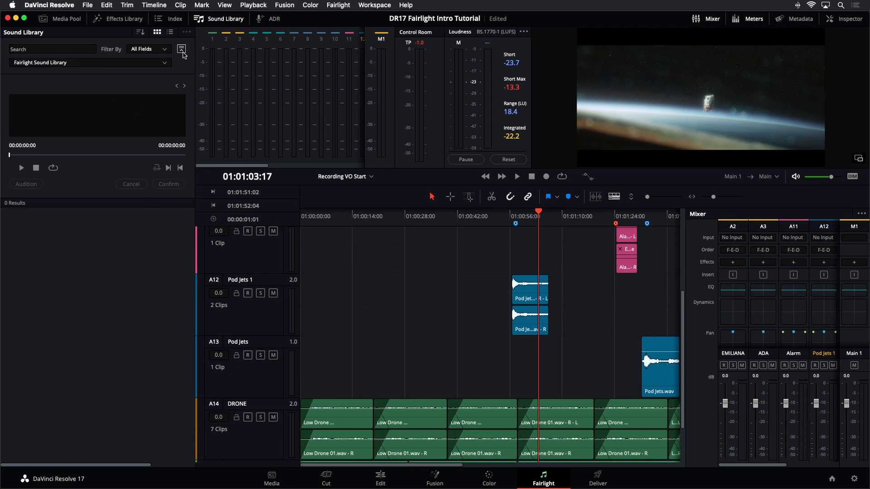
click(162, 65)
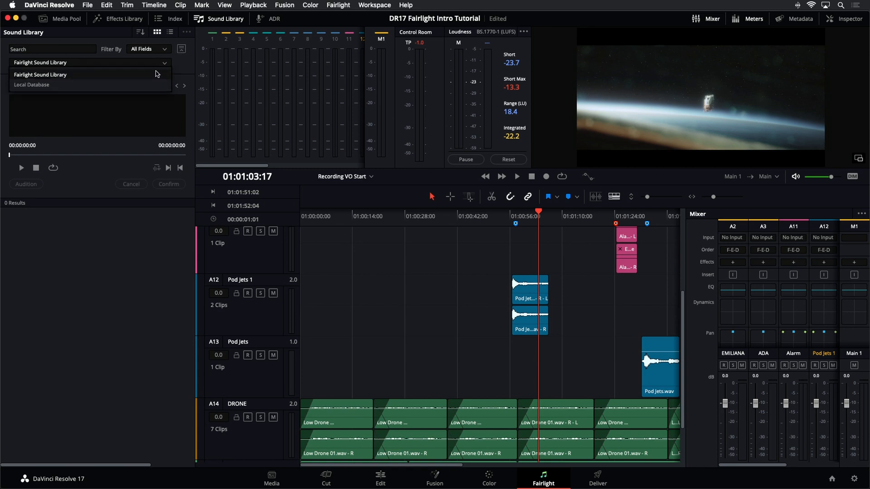
click(147, 74)
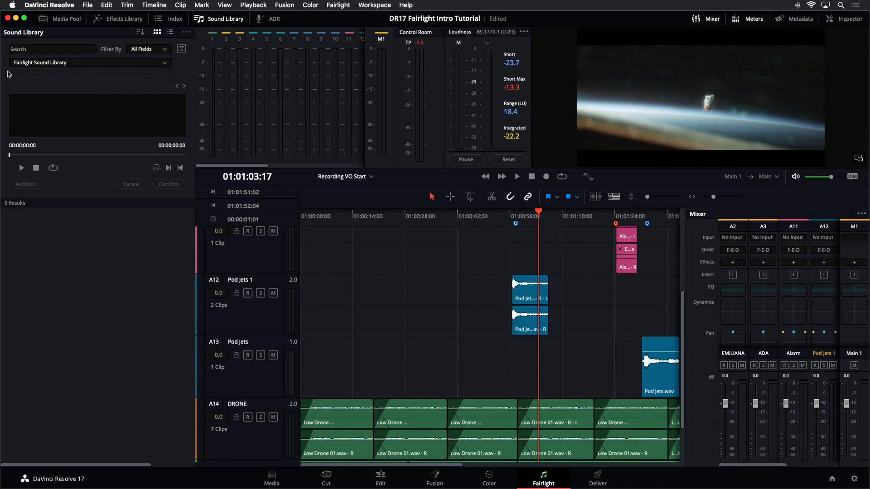
click(66, 49)
text(*)
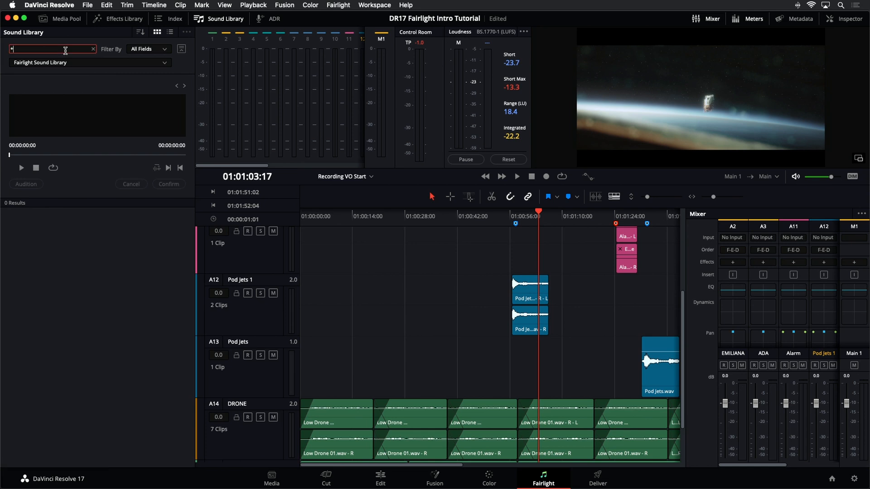
key(Return)
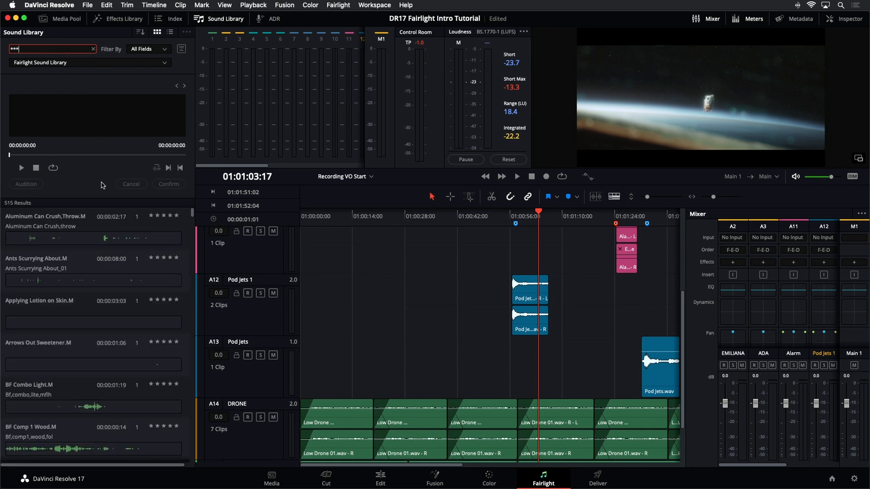
Step: Browse the list of library sounds through to its end and back to the start, and clear the search
scroll(130, 237, down, 10)
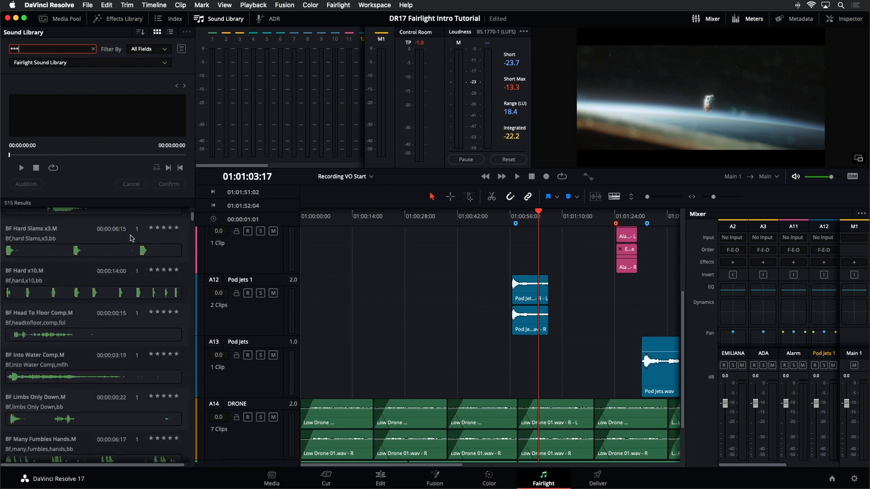
drag(192, 219, 192, 214)
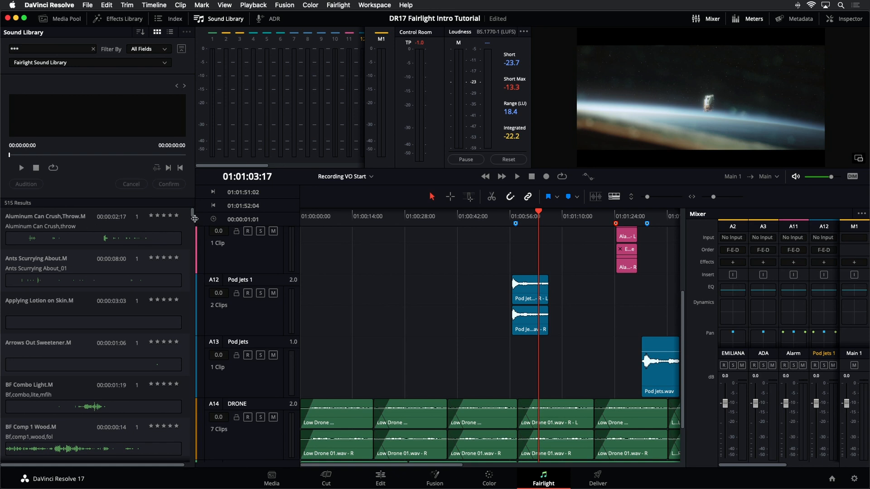
drag(193, 216, 188, 459)
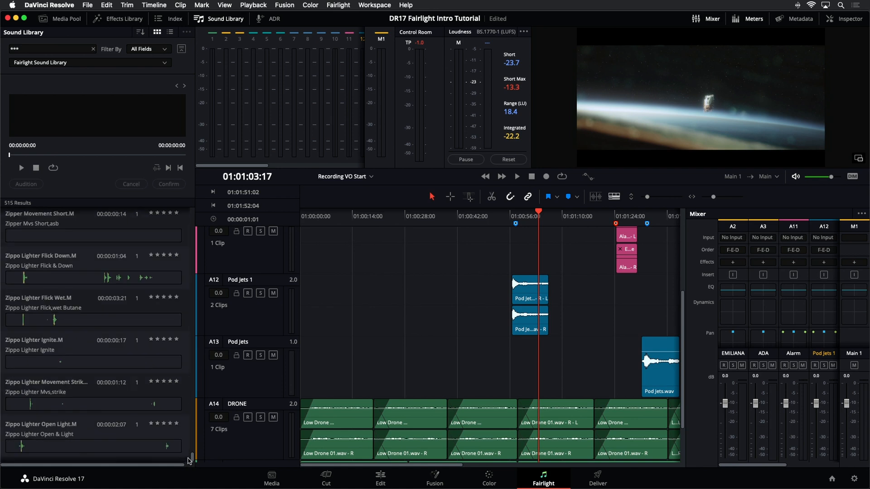
drag(188, 459, 188, 213)
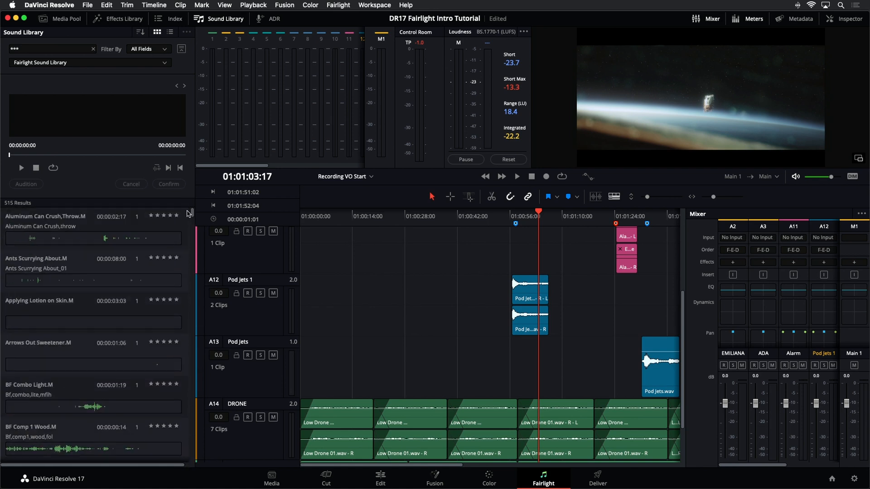
click(93, 50)
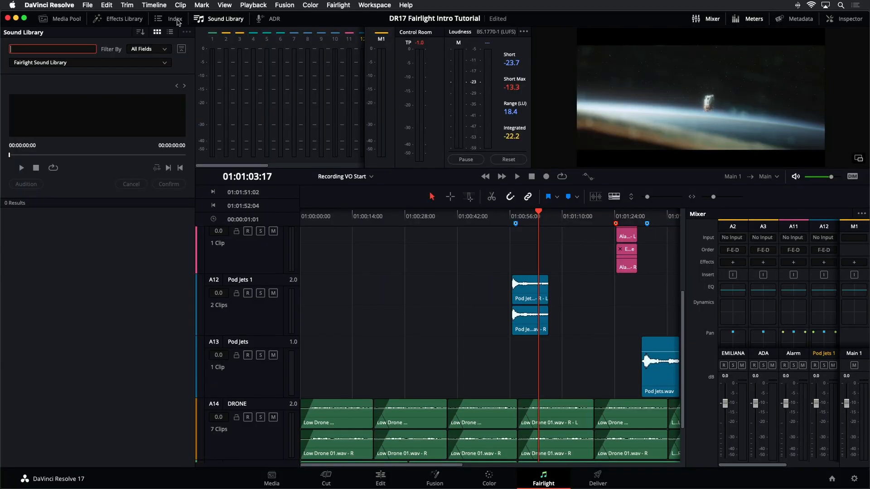
Step: Jump the playhead to the Crash FX marker from the Index's marker list
click(176, 20)
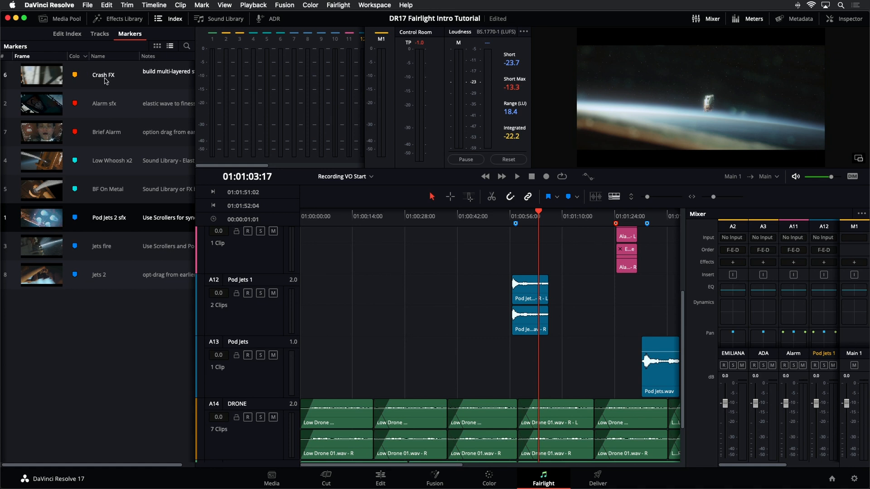
click(41, 76)
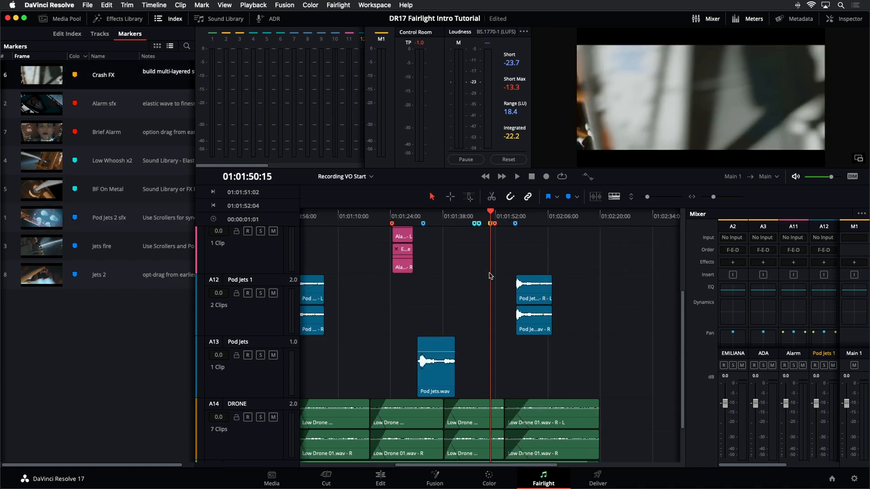
Step: Show the Crash 1, Crash 2, Glass Break and Crash 4 tracks, and hide the Pod Jets 1 and Pod Jets tracks
click(100, 34)
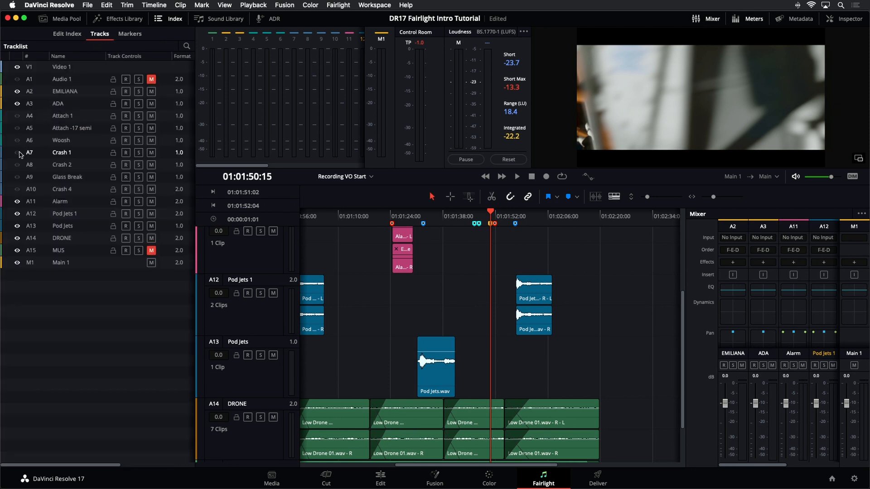
click(17, 176)
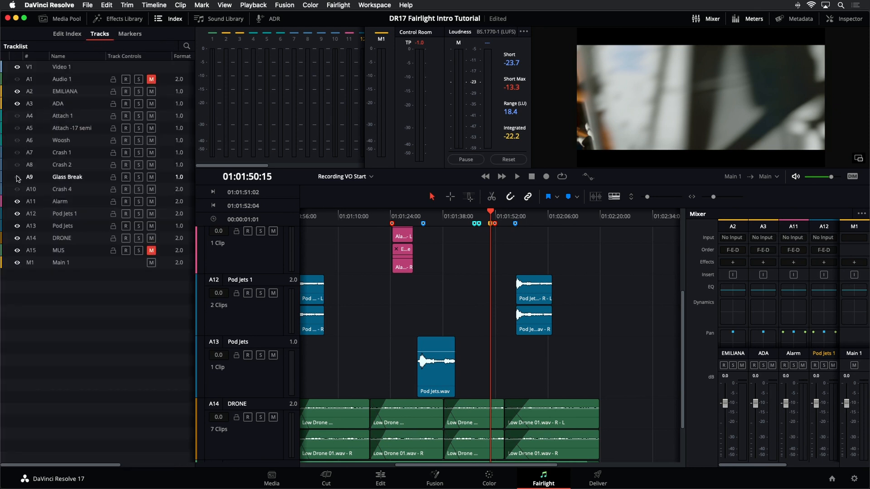
click(17, 152)
click(18, 165)
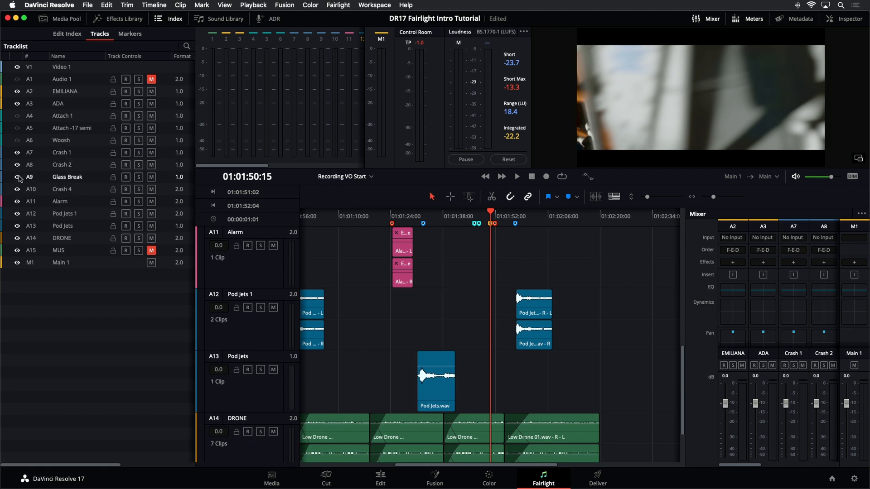
click(17, 213)
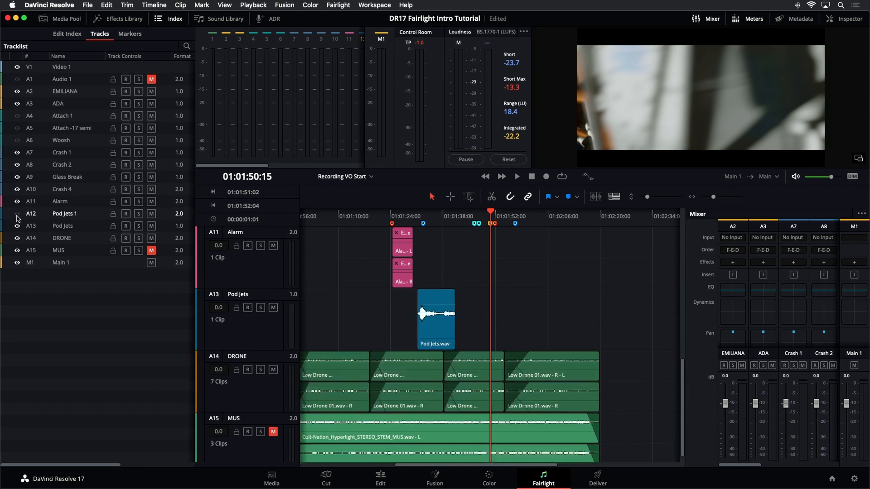
click(17, 226)
Step: Magnify the timeline around the Crash FX marker to show the crash clips, and reopen the Sound Library
scroll(494, 314, up, 5)
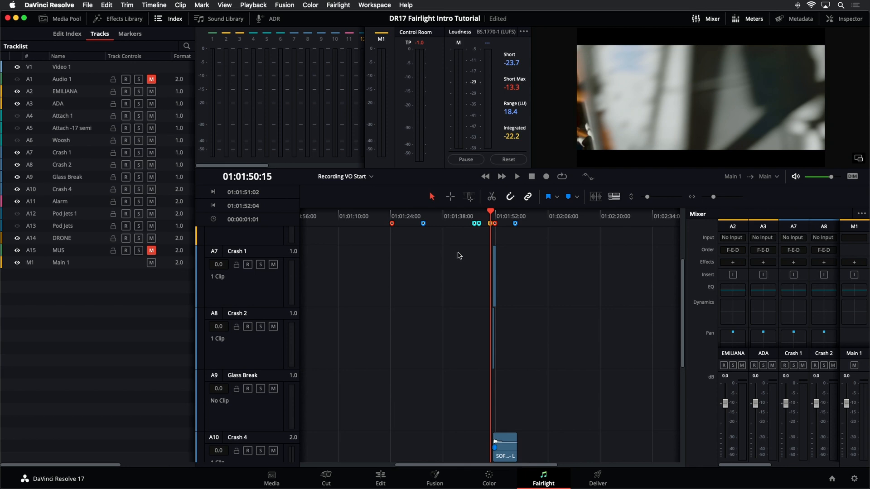
key(super+equal)
key(super+equal)
key(super+equal)
key(super+equal)
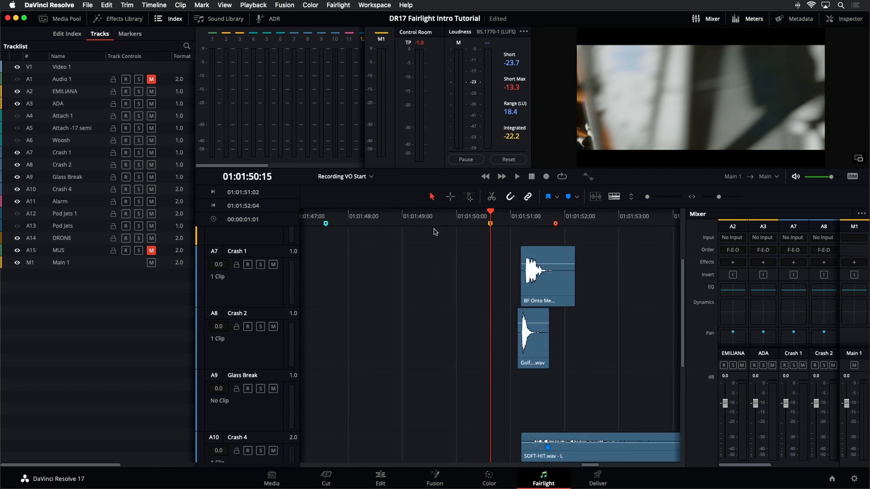
scroll(448, 233, down, 2)
scroll(447, 235, up, 2)
click(167, 20)
click(212, 21)
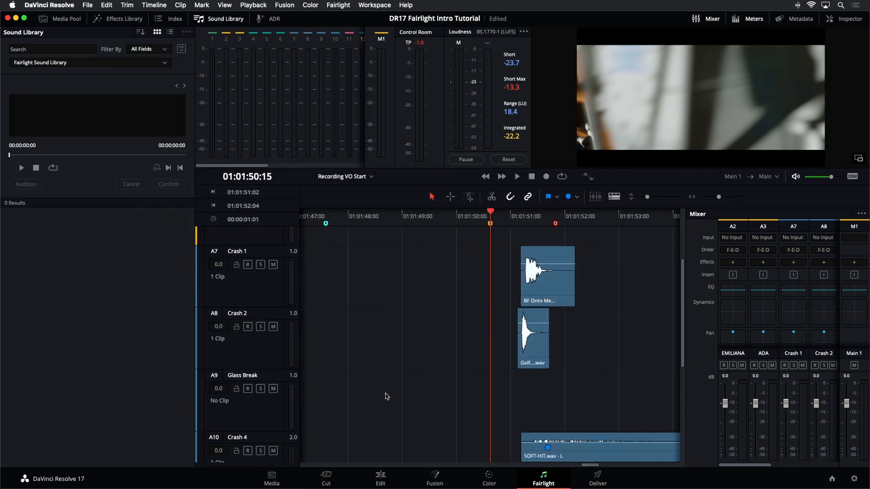
Step: Select the Glass Break track and play back the crash section from the Crash FX marker
click(269, 419)
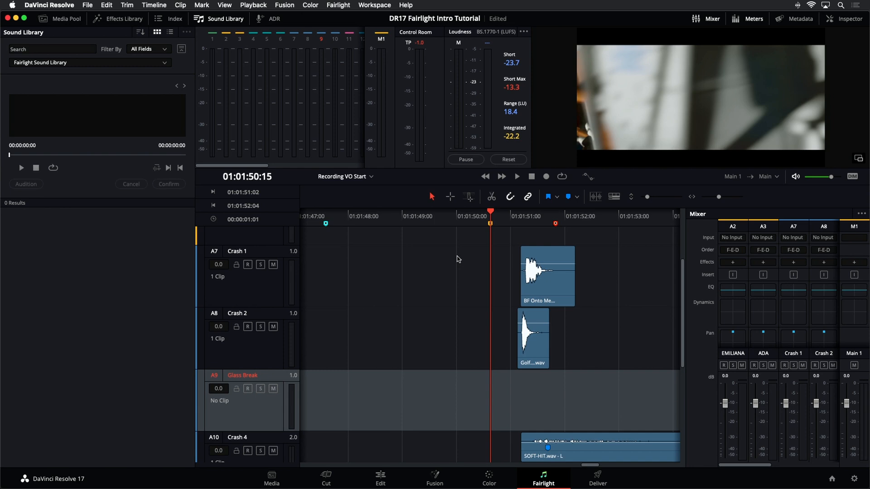
key(space)
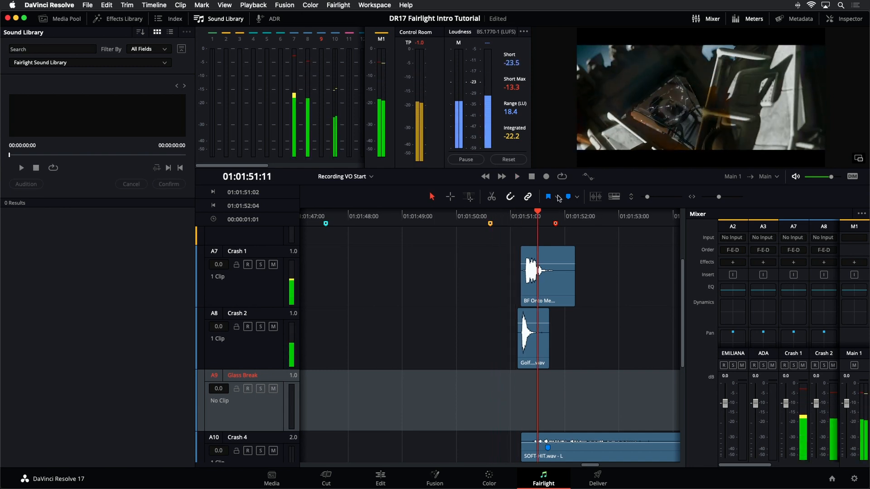
click(490, 240)
key(space)
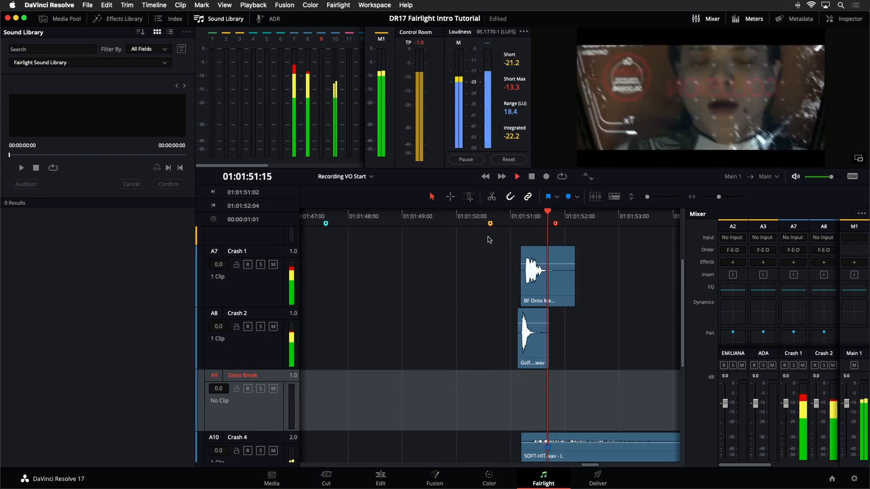
key(space)
Step: Step frame by frame through the crash to find where the glass cracks, and park the playhead at 01:01:51:03
click(521, 216)
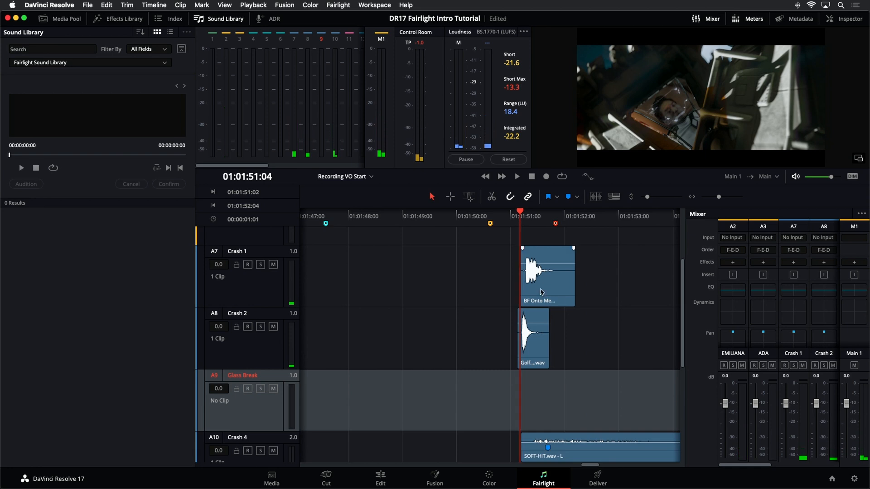
scroll(538, 296, up, 2)
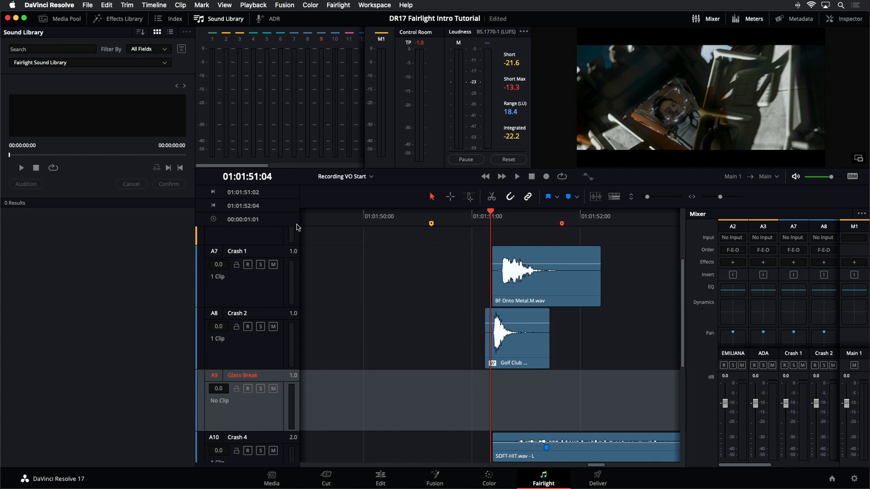
key(Left)
key(Left)
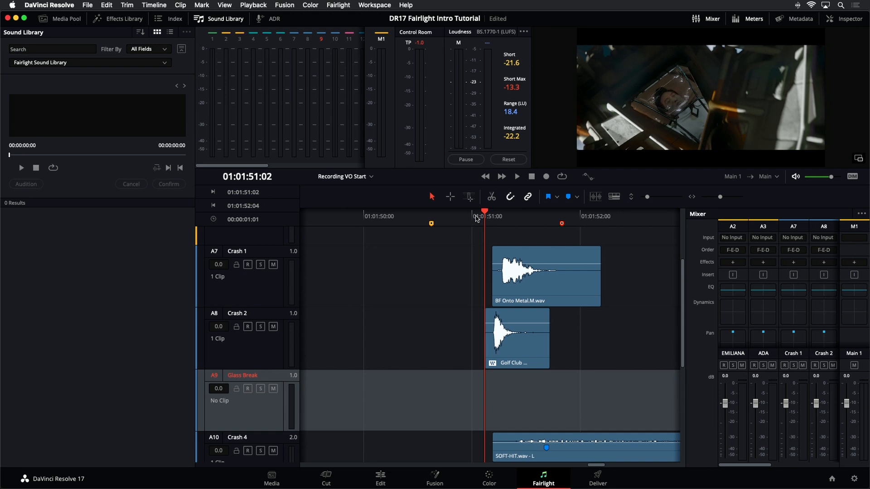
key(Right)
key(Right)
key(Right)
key(Right)
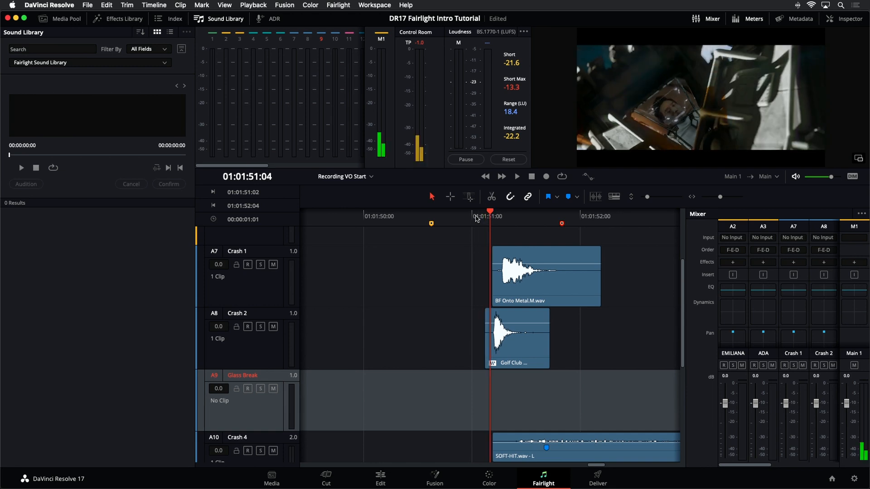
key(Right)
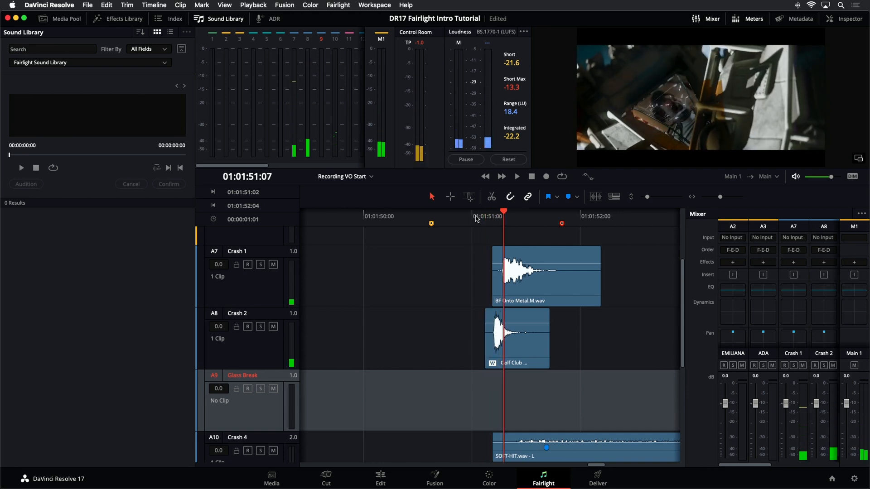
key(Right)
key(Right)
key(Right)
key(Right)
key(Right)
key(Right)
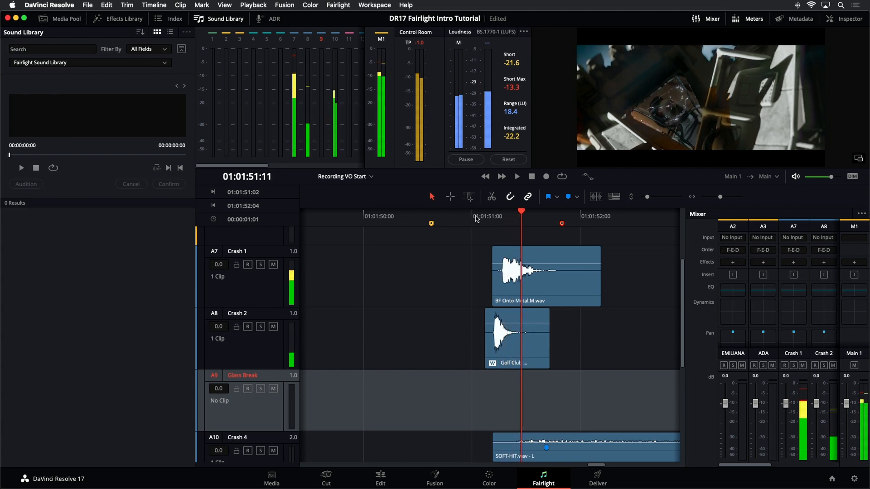
key(Right)
key(Right)
key(Right)
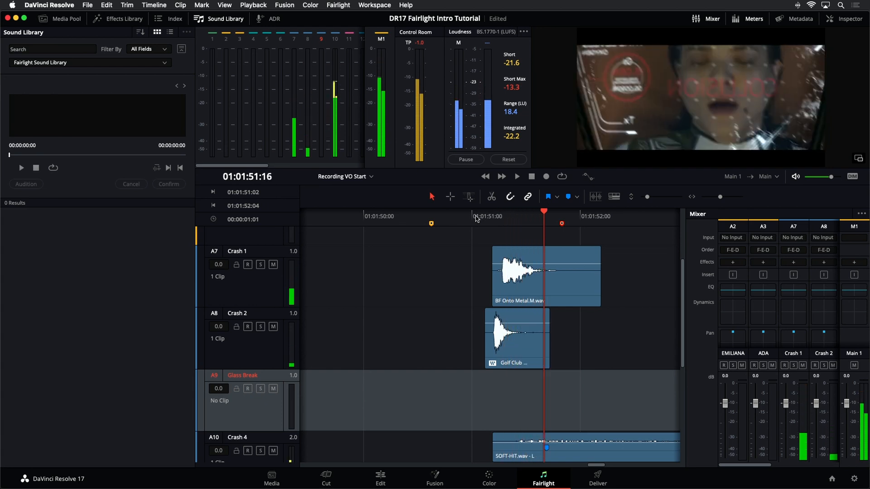
key(Left)
key(Left)
key(Left)
key(Left)
key(Left)
key(Left)
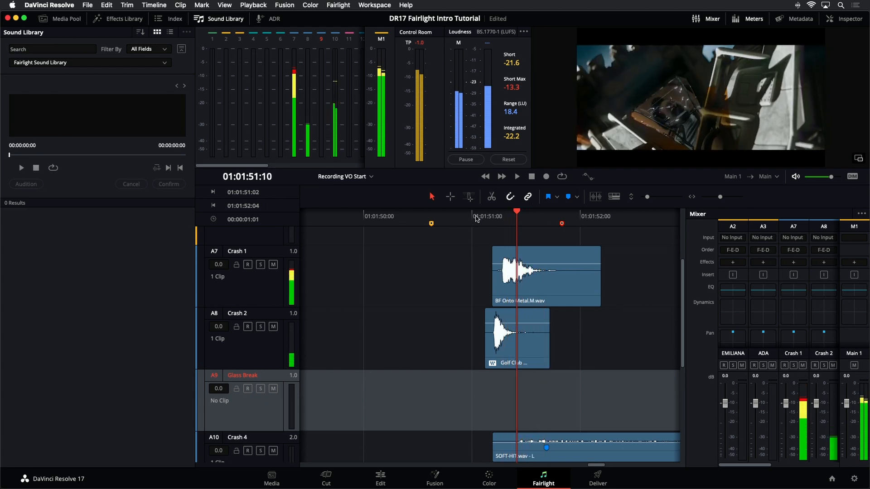
key(Right)
key(Right)
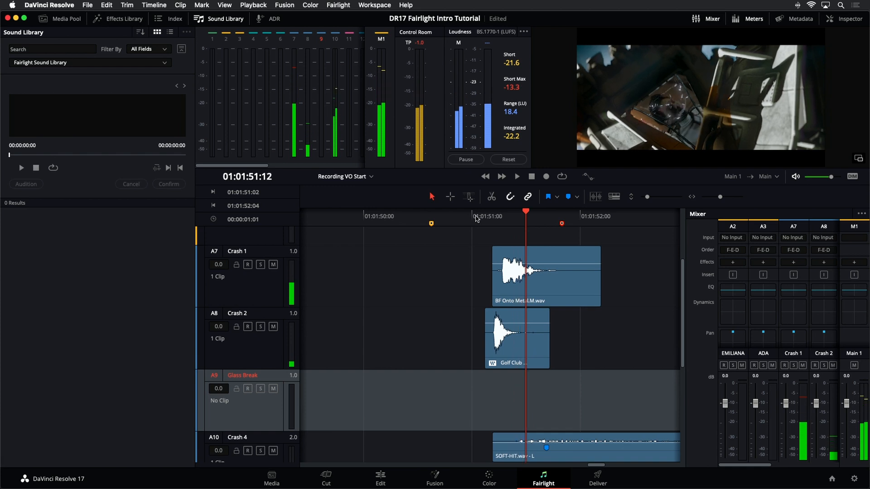
key(Left)
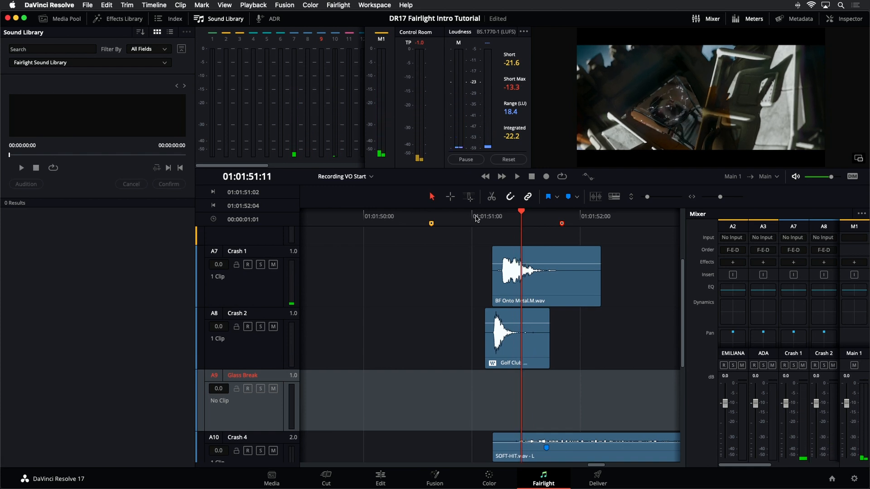
key(Left)
key(Left)
key(Left)
key(Left)
key(Left)
key(Left)
key(Left)
key(Left)
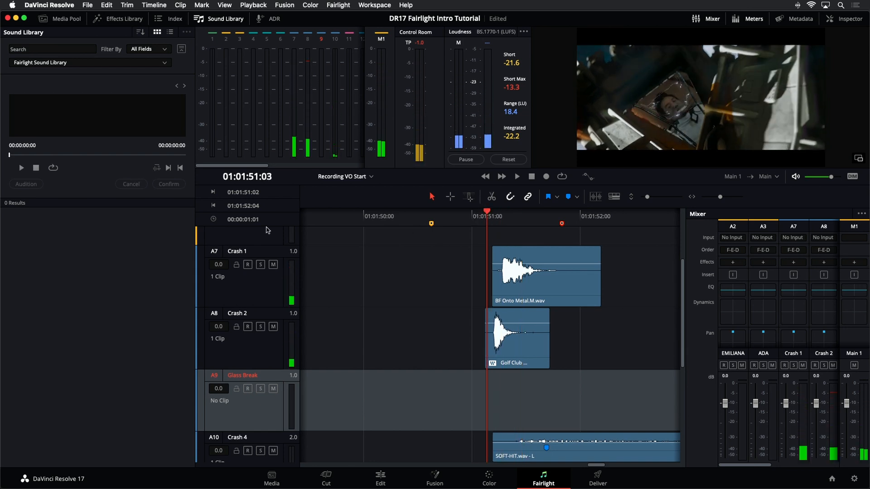
Step: Search the Sound Library for "glass" and look through the listed sounds
click(73, 49)
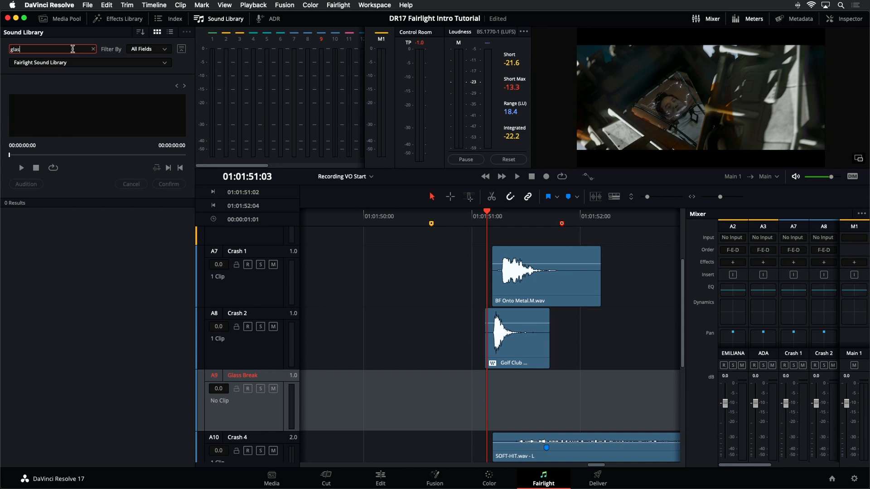
key(Return)
text(glass)
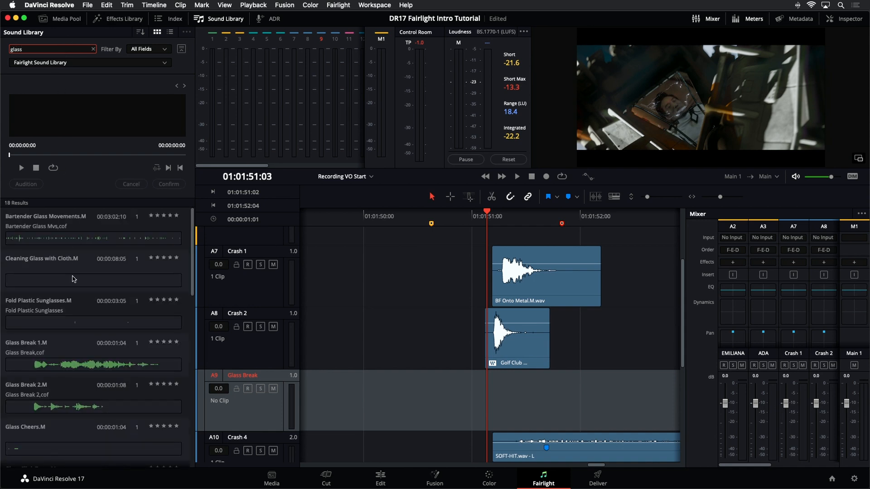
scroll(77, 324, down, 5)
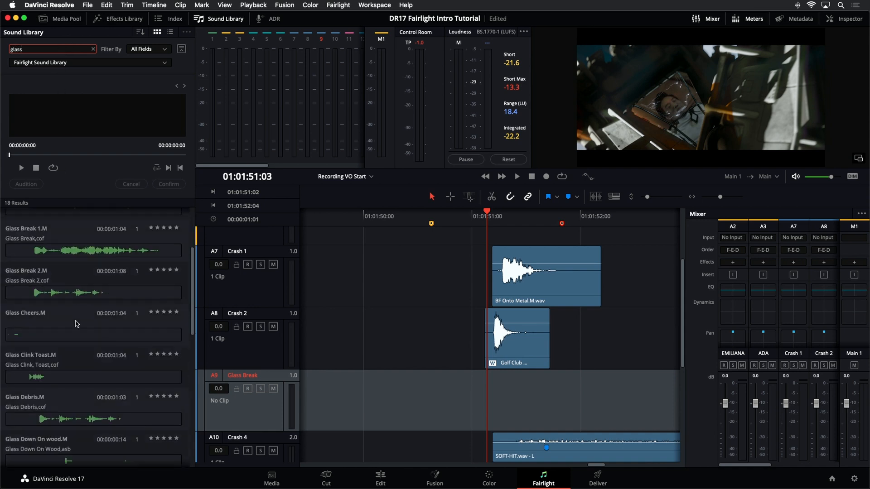
scroll(38, 379, down, 10)
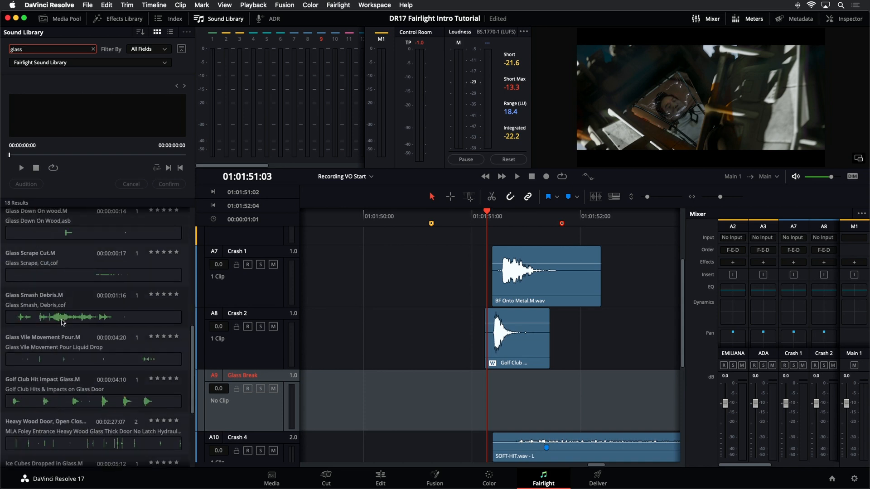
Step: Preview the Glass Smash Debris.M and Golf Club Hit Impact Glass.M sounds, and return to the start of the results
click(62, 322)
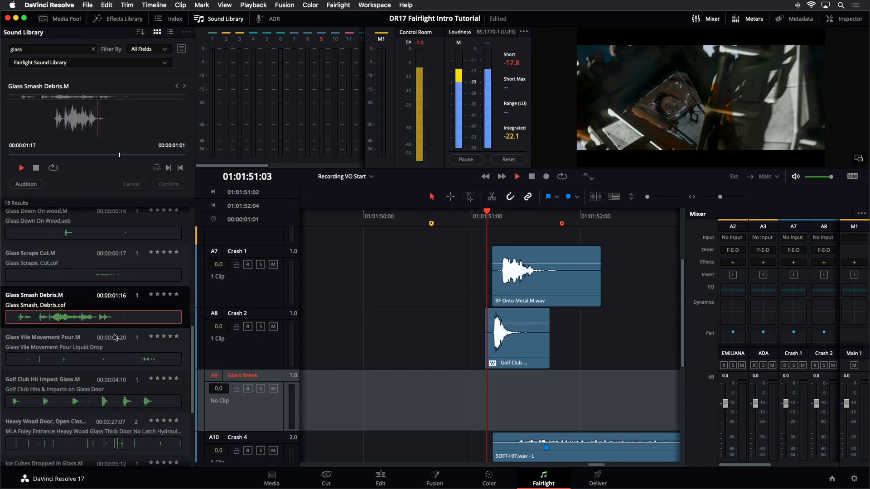
click(39, 405)
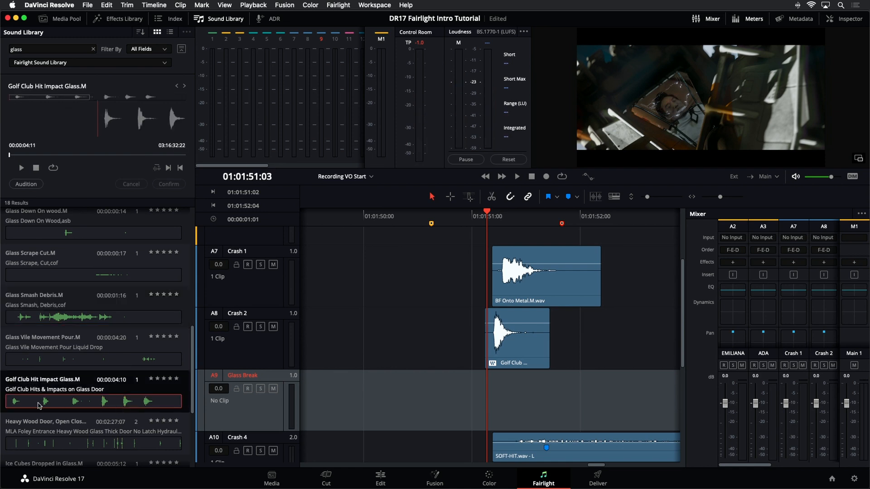
click(84, 403)
scroll(86, 404, up, 6)
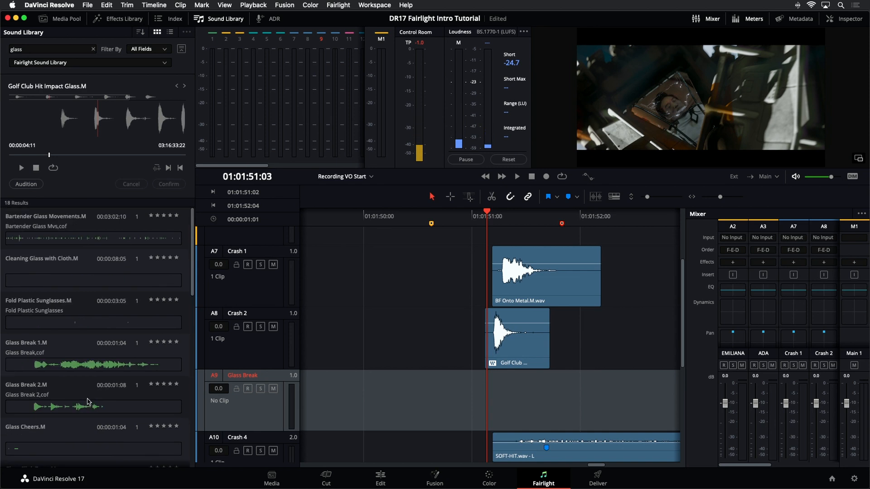
Step: Narrow the library search to "glass break" across all fields and select the Glass Break 1.M sound
click(33, 50)
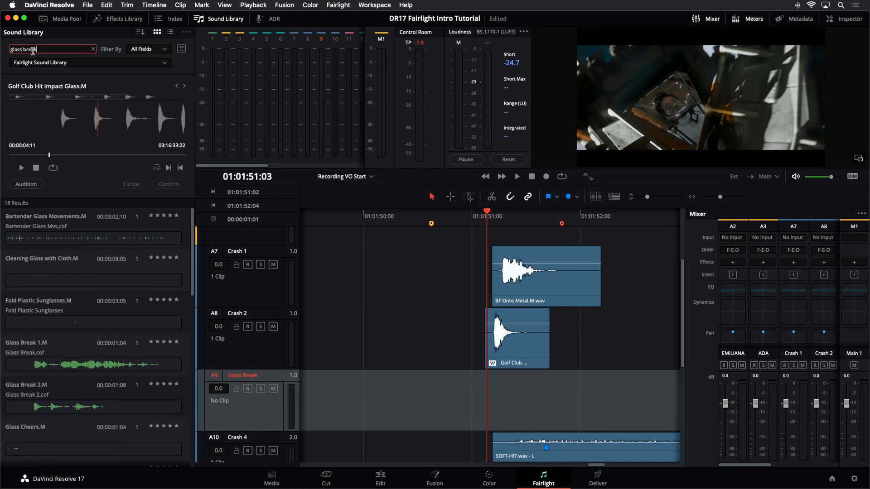
key(Return)
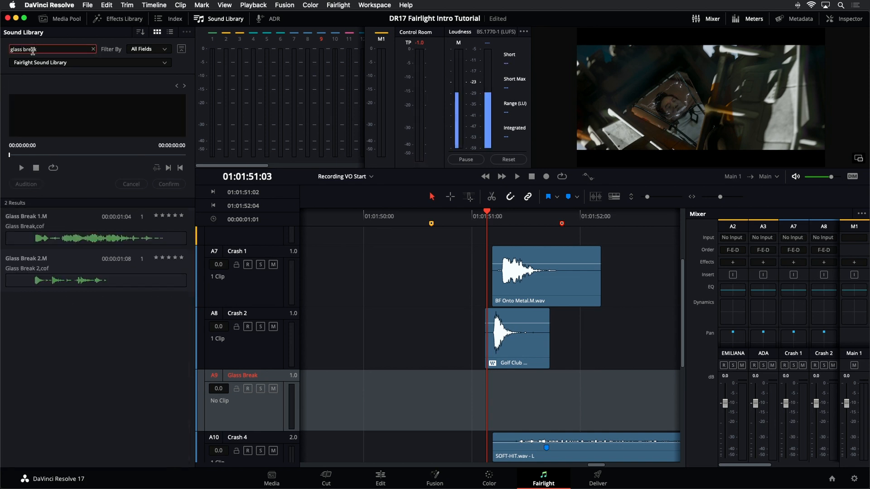
click(162, 50)
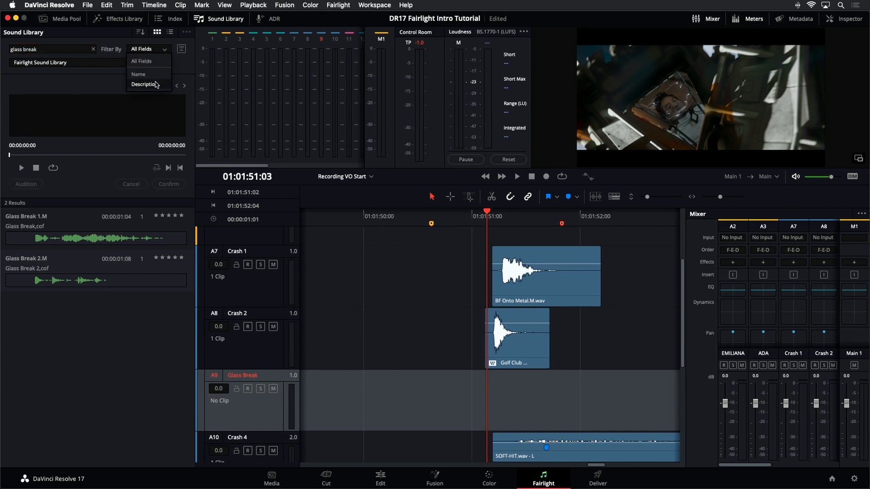
click(90, 90)
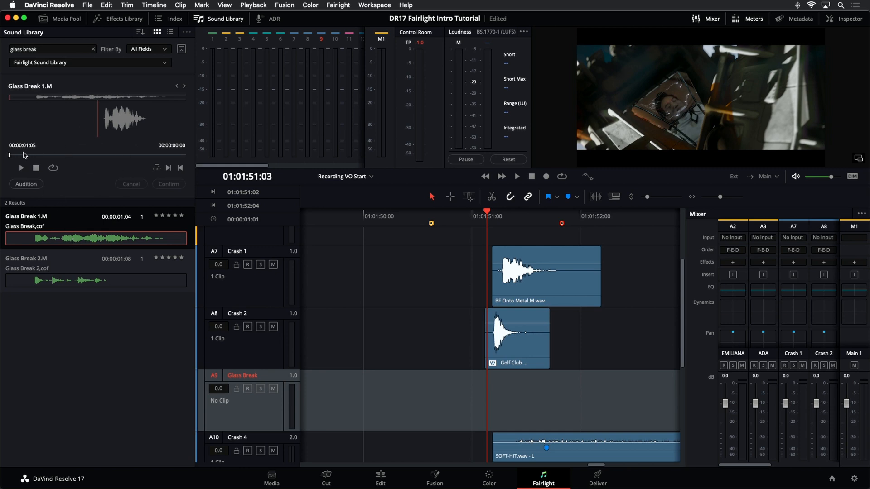
Step: Preview Glass Break 1.M, cue it to 00:00:00:04 and audition it on the Glass Break track at the playhead
click(21, 168)
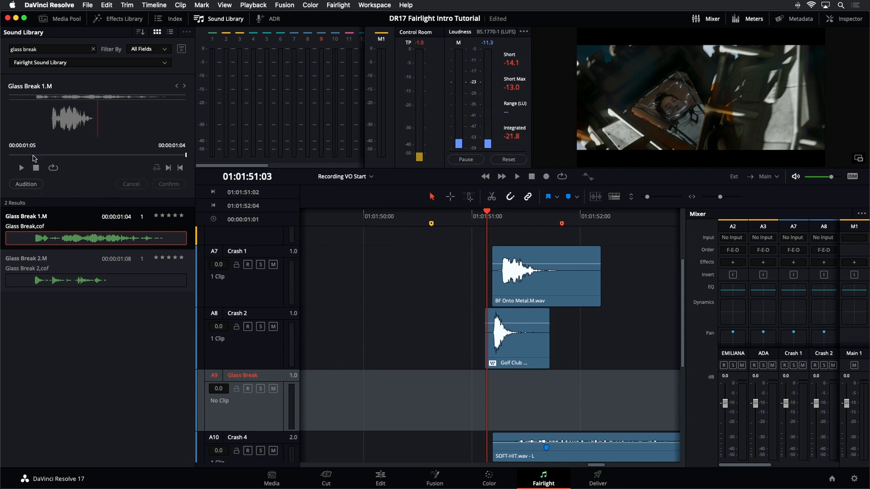
click(33, 156)
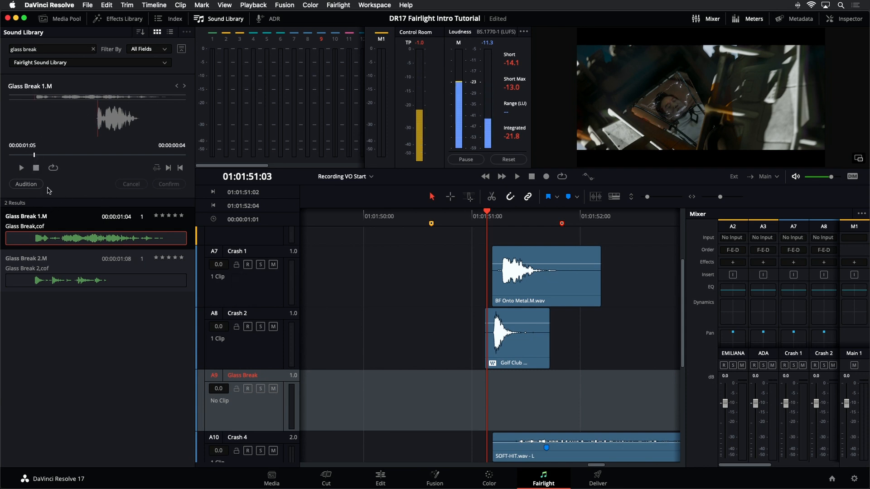
click(27, 184)
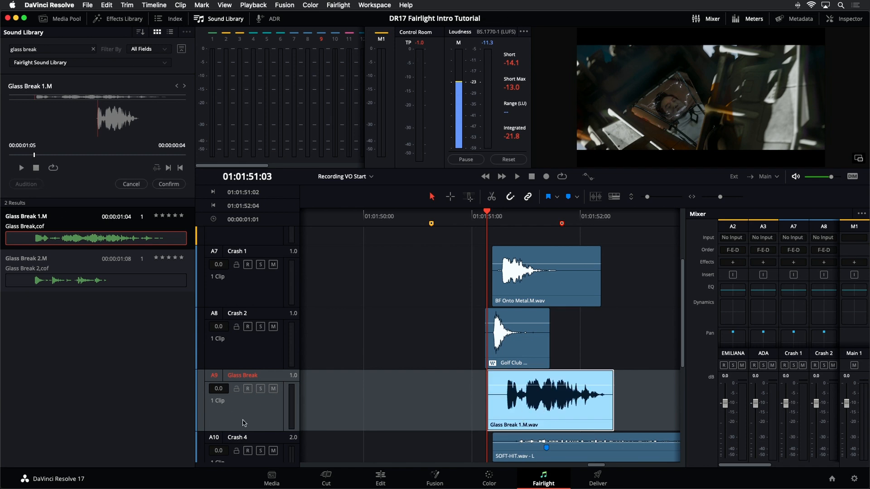
Step: Play back the crash section twice to check how the auditioned glass break fits the picture and other crash sounds
click(454, 405)
key(space)
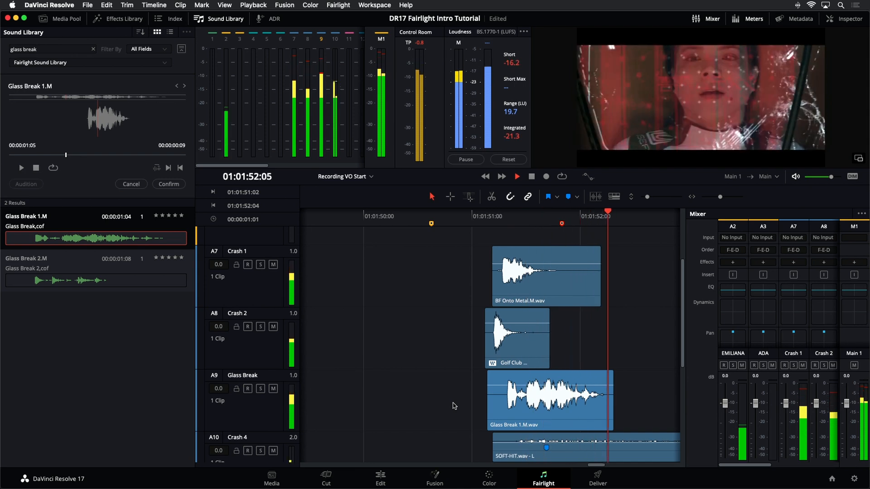
key(space)
key(space)
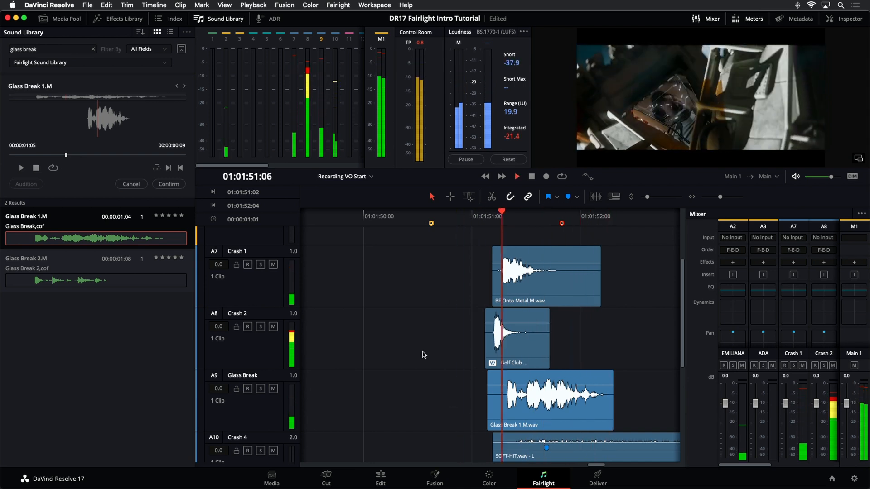
click(446, 229)
key(space)
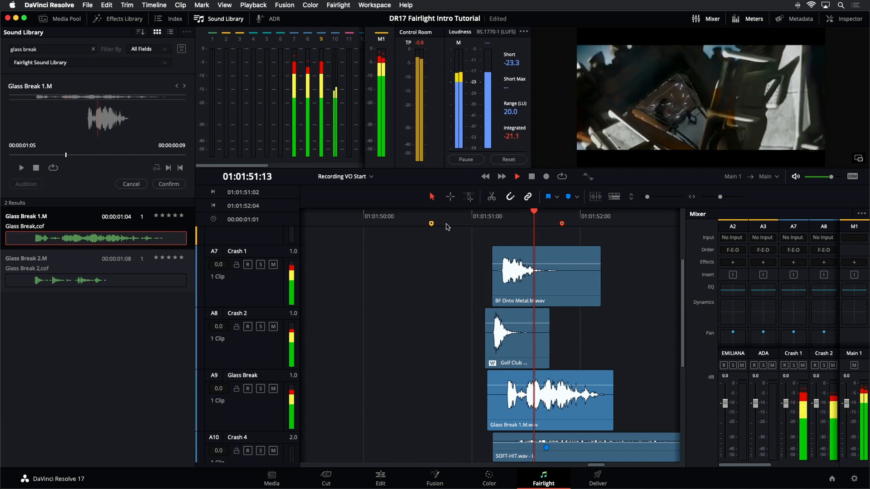
key(space)
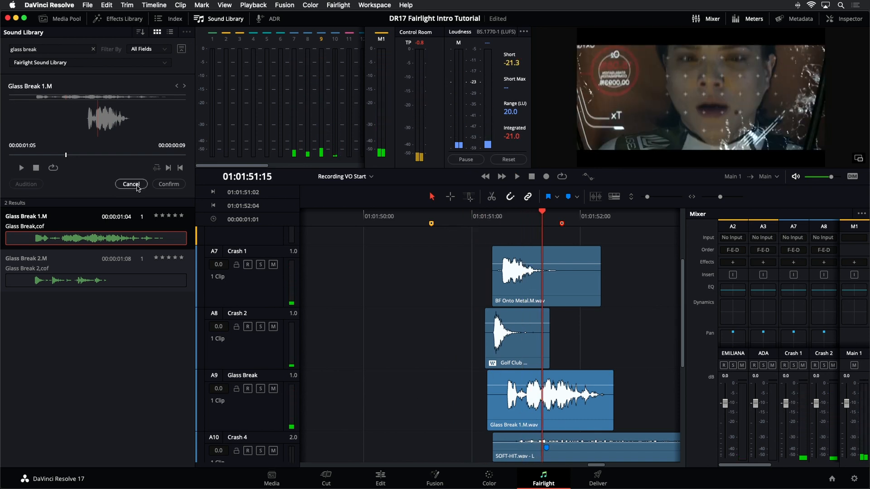
Step: Switch to the Glass Break 2.M sound, target the Glass Break track, and preview the sound after checking the crash picture from 01:01:51:02
click(82, 283)
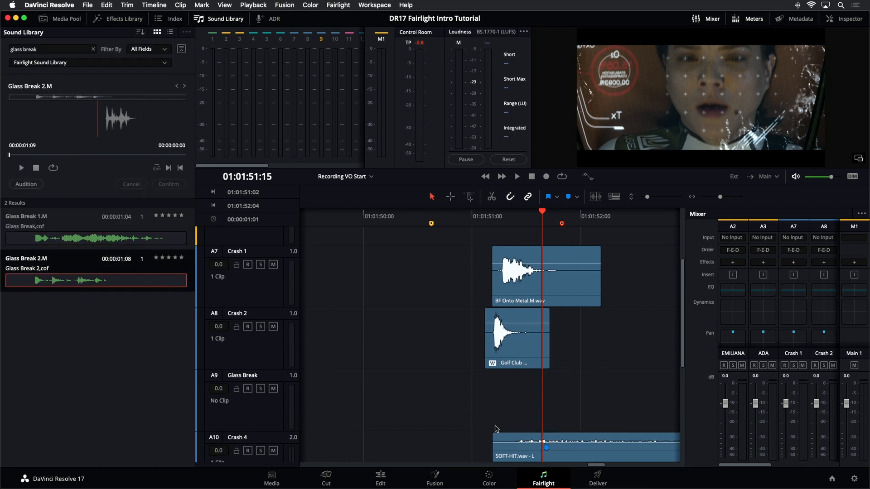
click(229, 426)
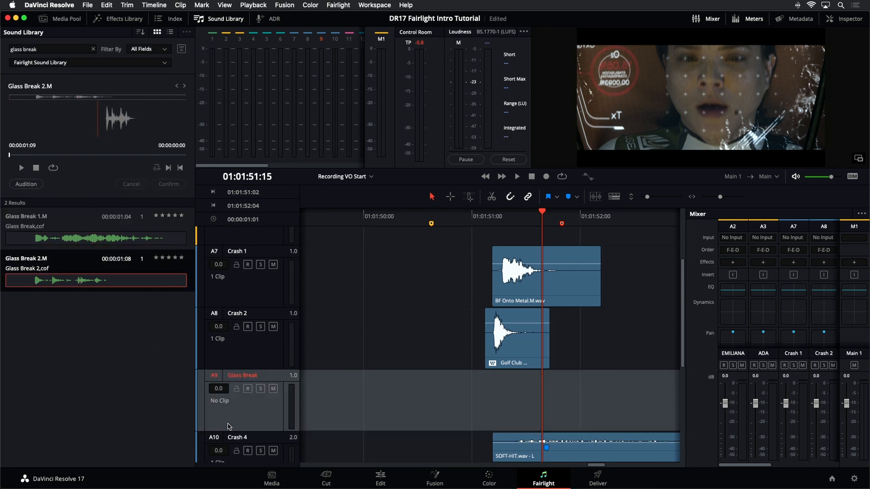
click(477, 213)
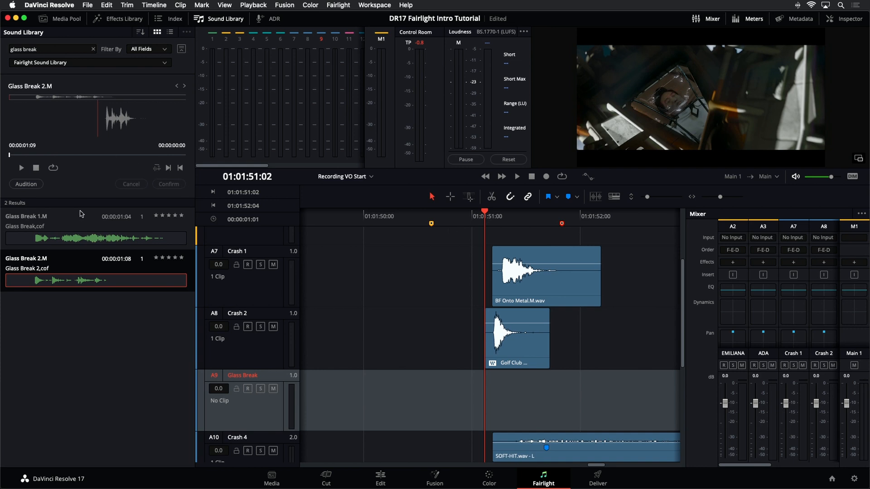
key(space)
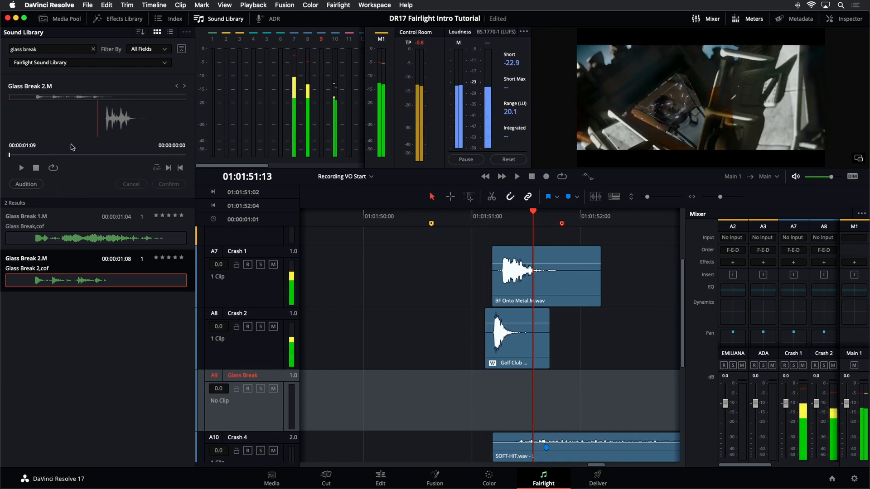
click(21, 168)
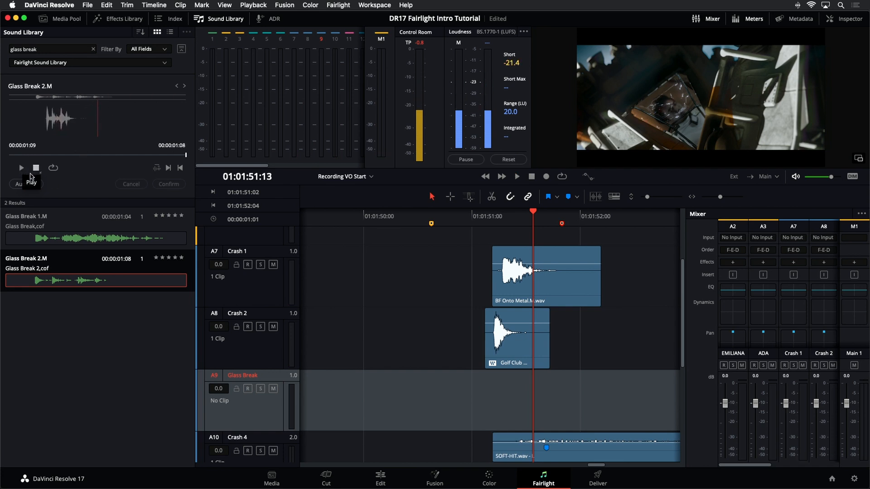
Step: Try auditioning Glass Break 2.M on the Glass Break track at 01:01:51:04, and cancel the audition
click(492, 218)
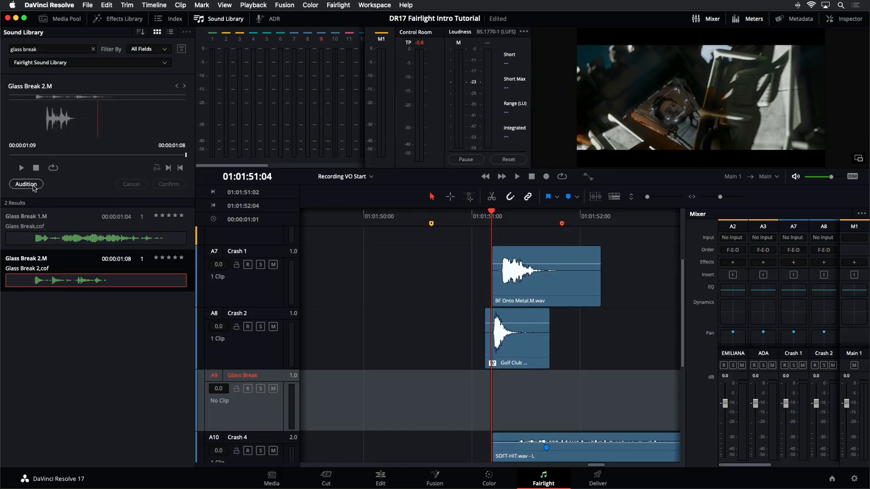
click(35, 187)
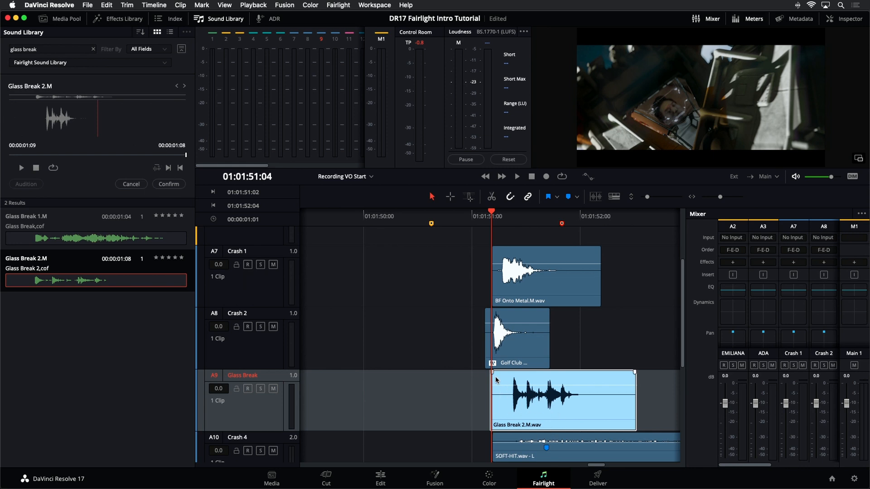
click(132, 184)
Step: Cue Glass Break 2.M to its glass hit at 00:00:00:08 and set the sync point there
click(109, 155)
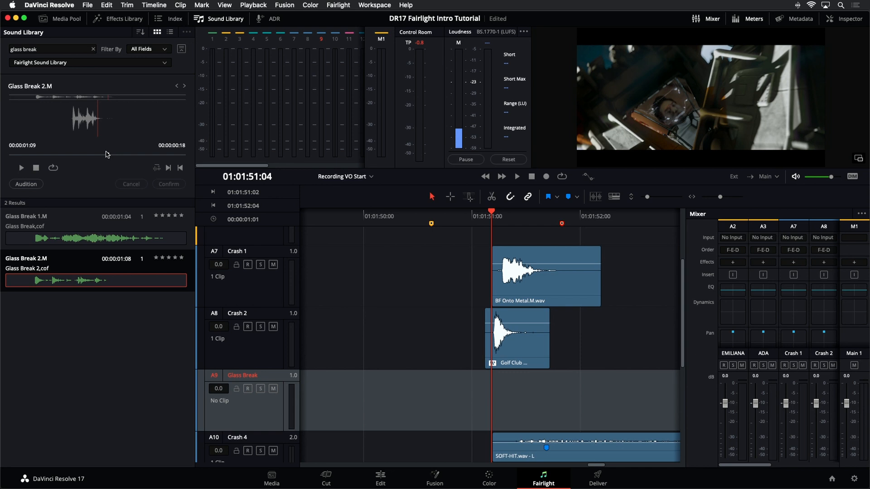
drag(107, 155, 63, 160)
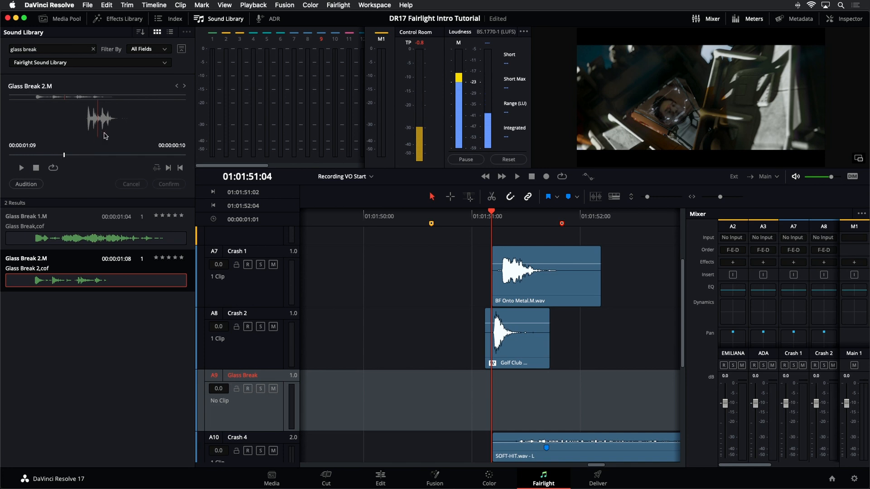
drag(64, 156, 53, 158)
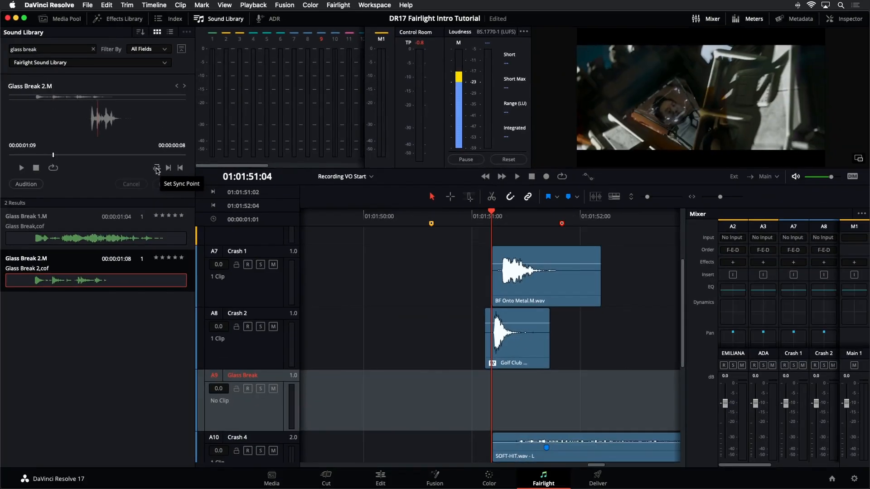
click(157, 169)
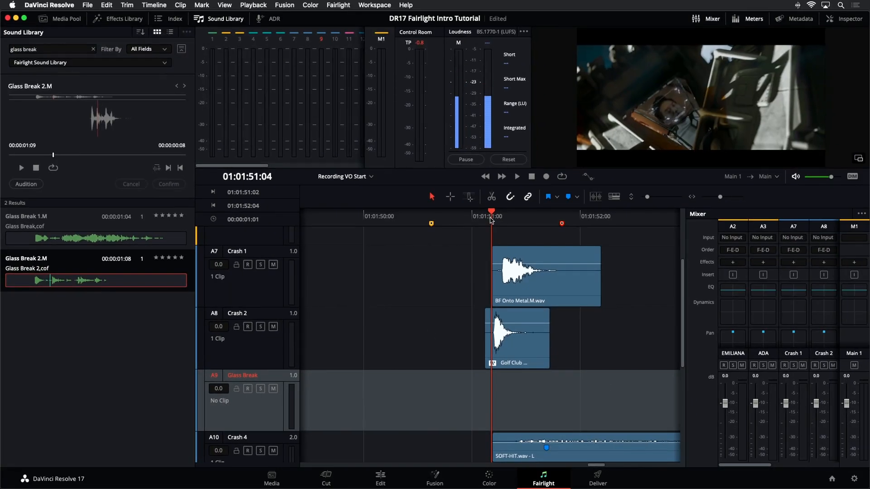
Step: Step frame by frame through the glass impact to 01:01:51:09 and audition Glass Break 2.M there on the Glass Break track
key(space)
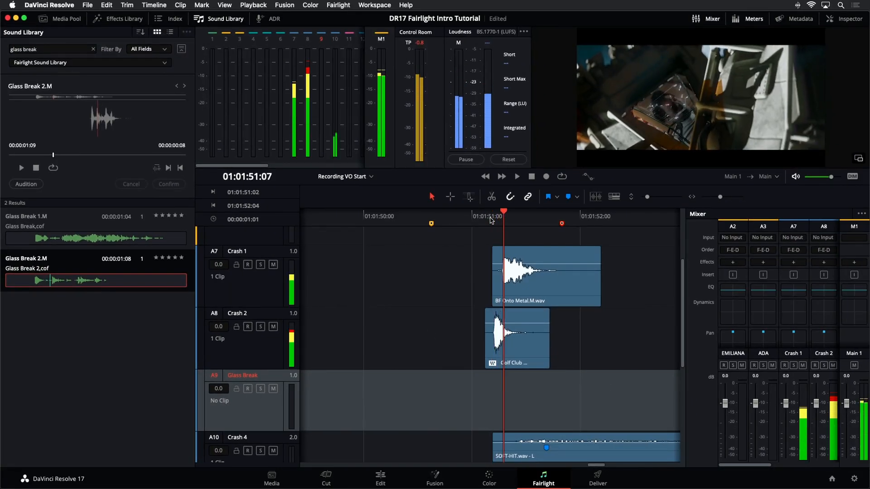
key(Left)
key(Left)
key(Left)
key(Left)
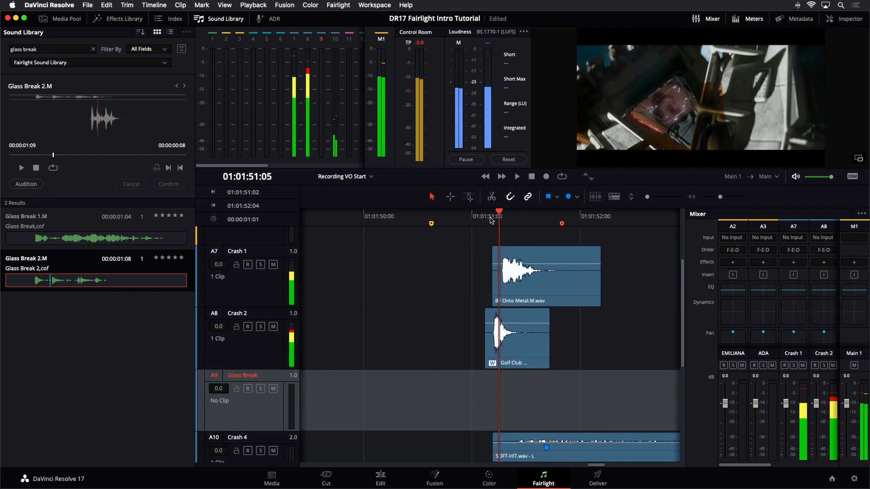
key(Right)
key(Right)
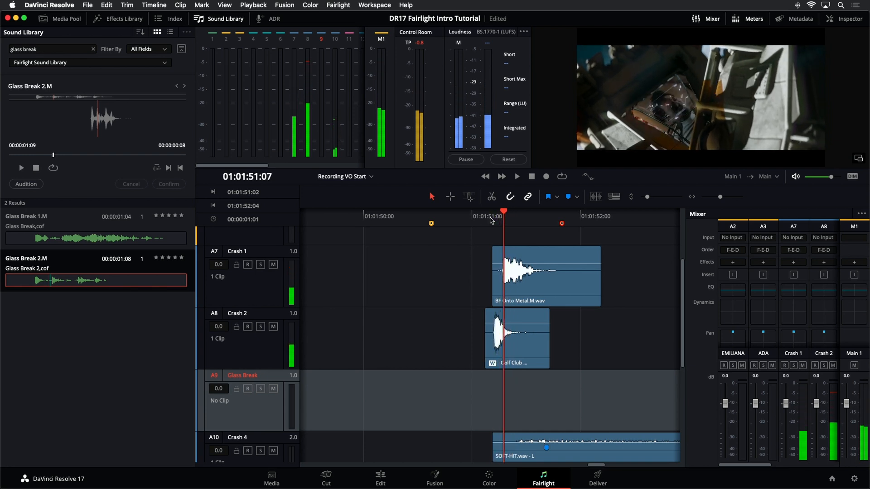
key(Left)
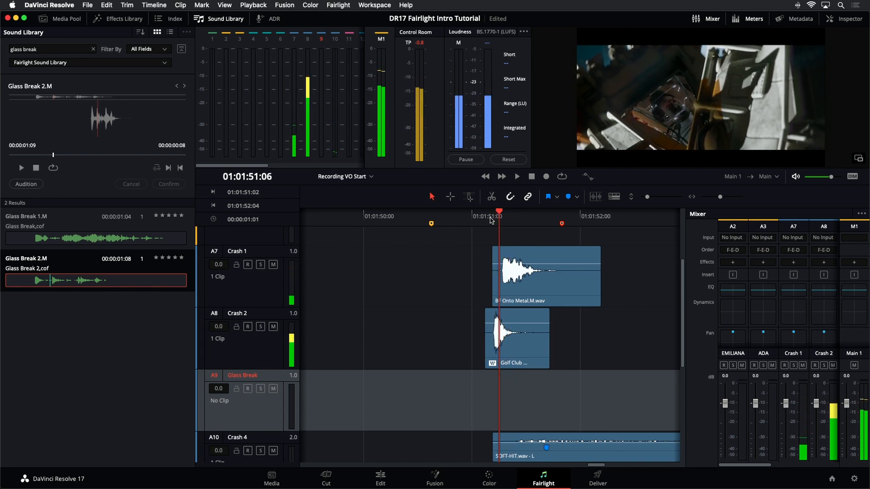
key(Right)
key(Right)
key(Right)
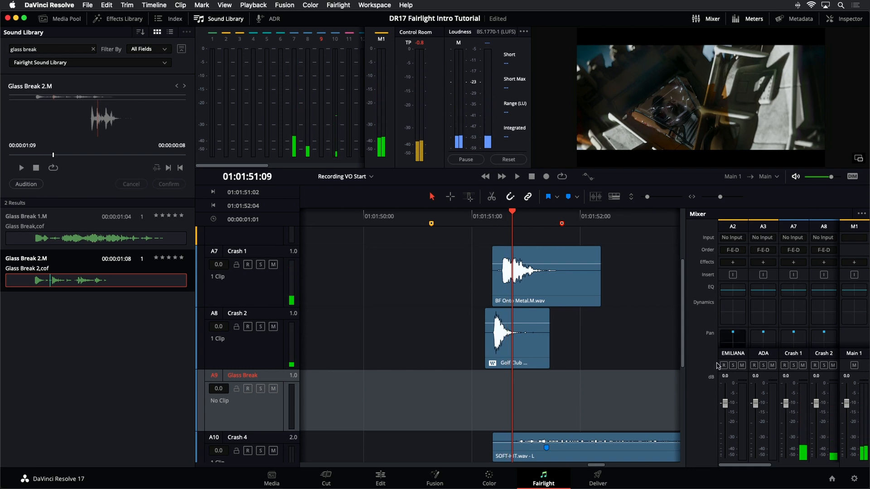
click(37, 186)
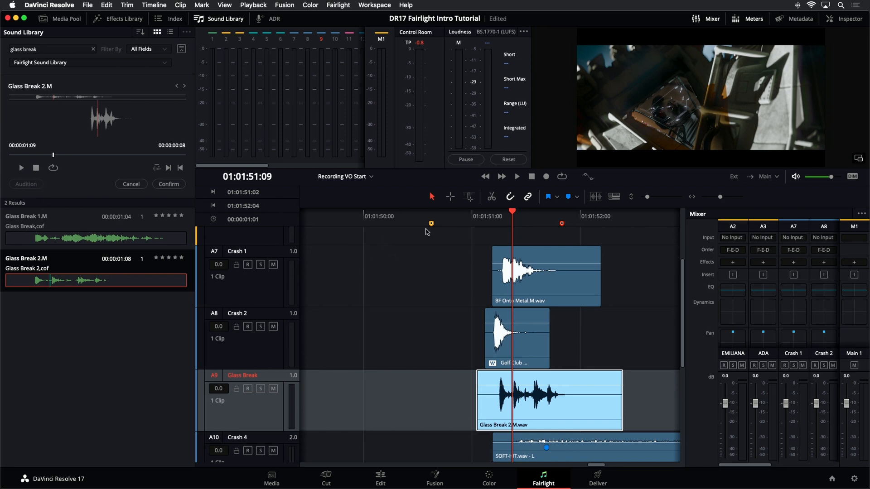
Step: Play back the crash from 01:01:51:04 to check the auditioned Glass Break 2.M, and return the playhead to 01:01:51:02 with the audition cancelled
click(488, 219)
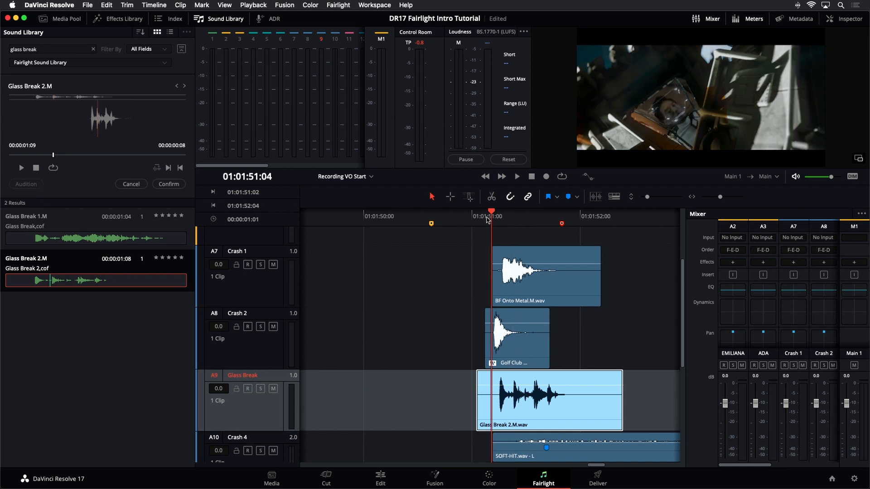
key(space)
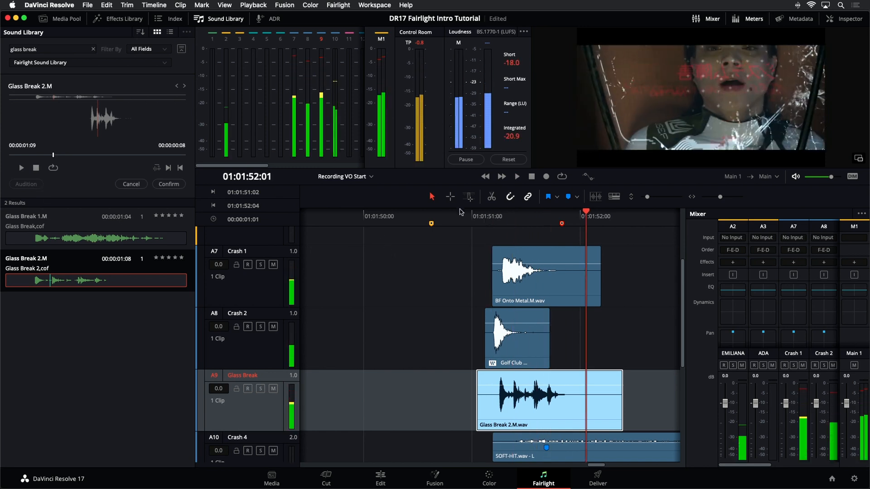
click(524, 221)
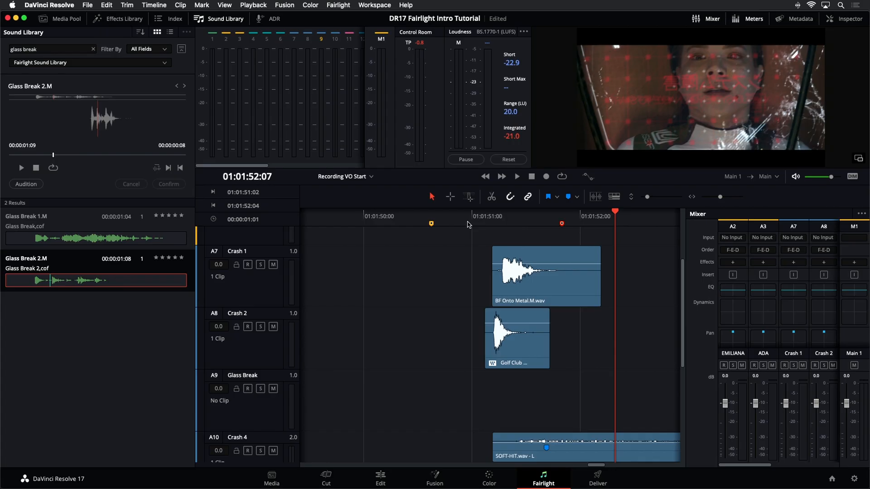
click(483, 219)
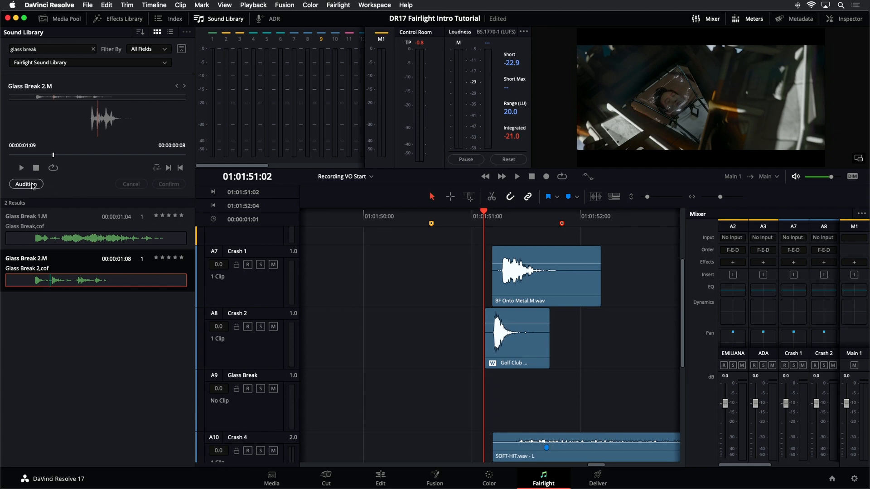
Step: Audition Glass Break 2.M on the Glass Break track with its sync point at 01:01:51:07, and confirm the placement
click(259, 424)
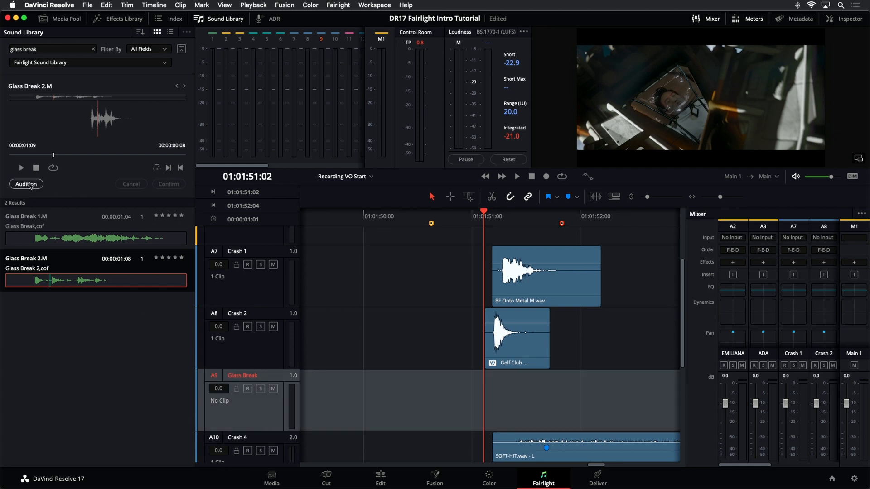
drag(493, 214, 506, 214)
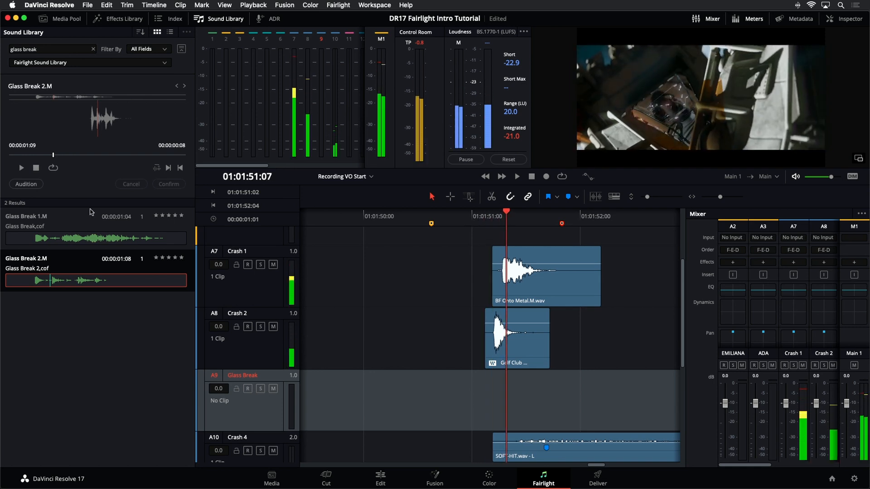
click(26, 184)
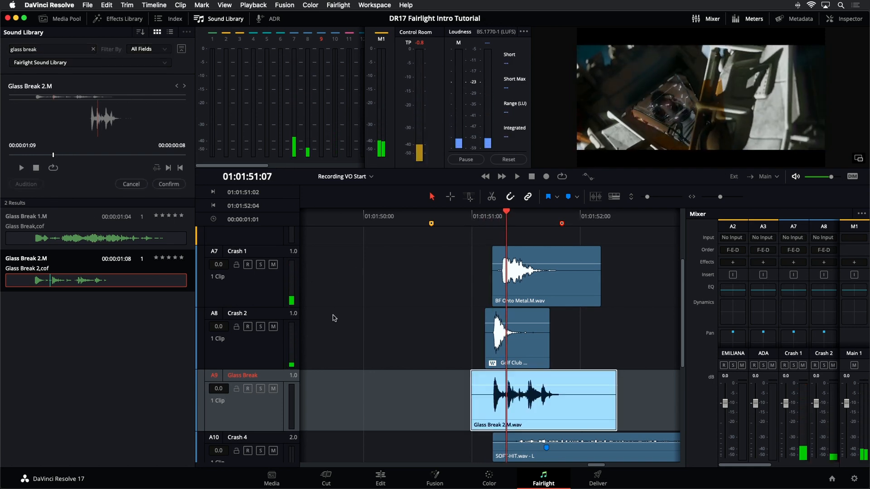
click(168, 184)
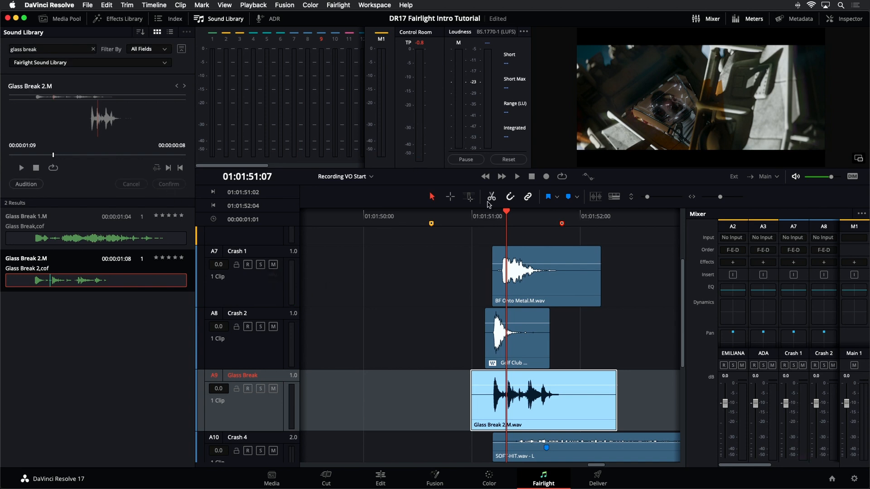
Step: Play back the crash with the confirmed Glass Break 2.M clip, and deselect the Glass Break track
click(470, 219)
key(space)
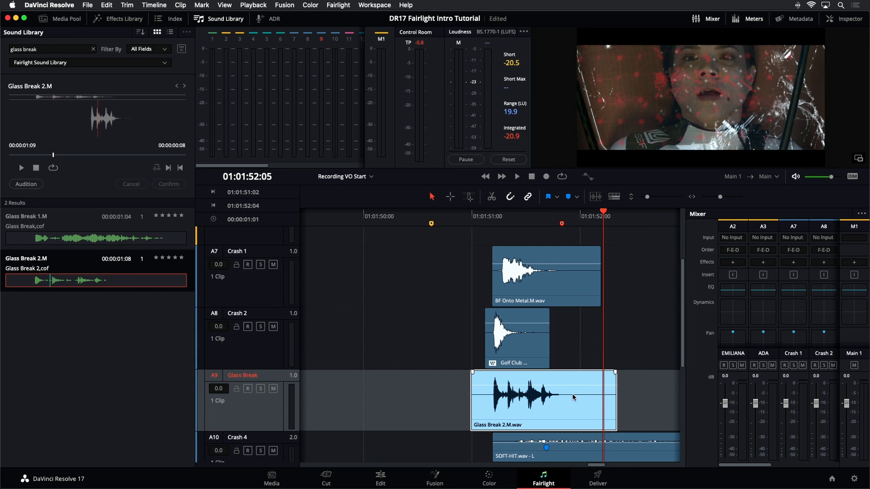
click(329, 320)
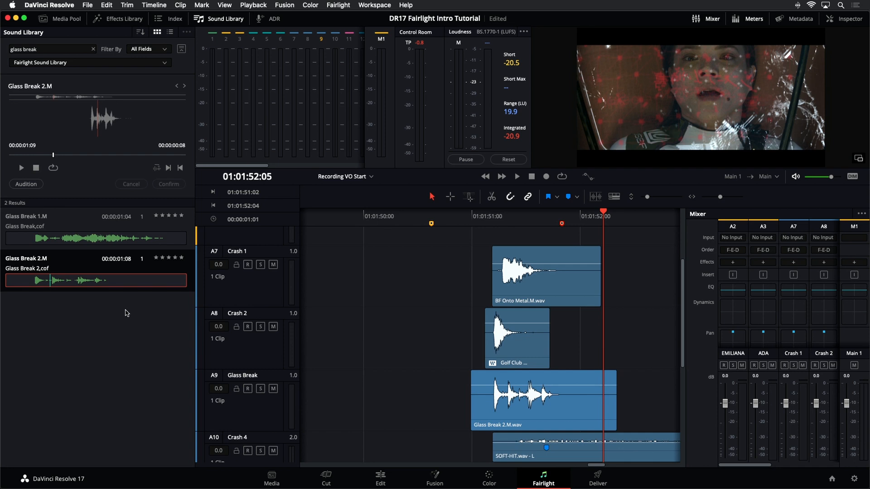
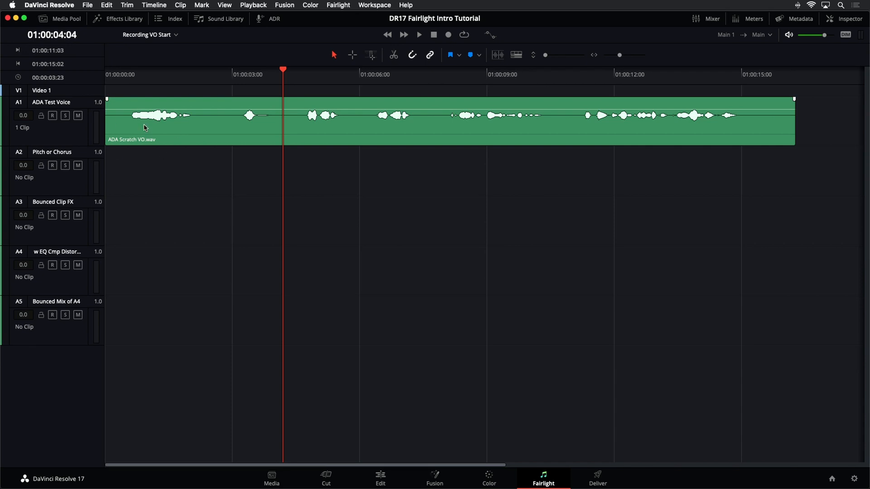
Step: Show the audio properties of the ADA Scratch VO clip on A1, try a pitch of -12 semitones, and reset the pitch
click(148, 74)
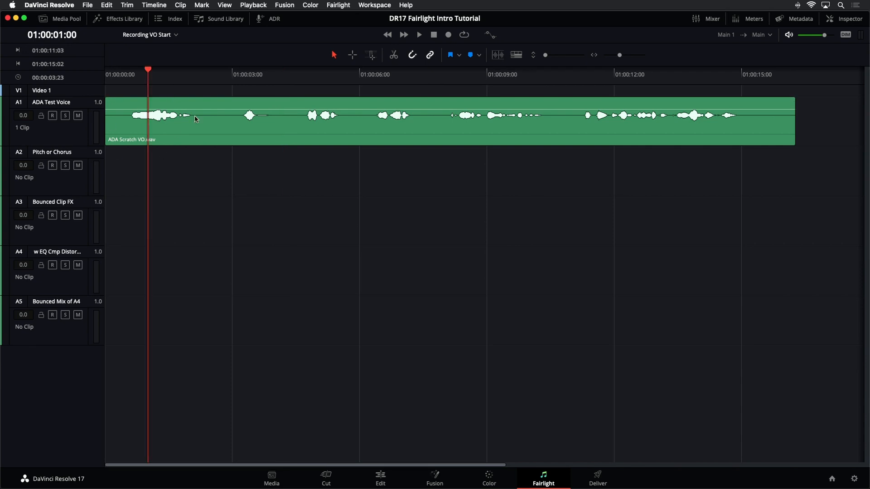
click(252, 133)
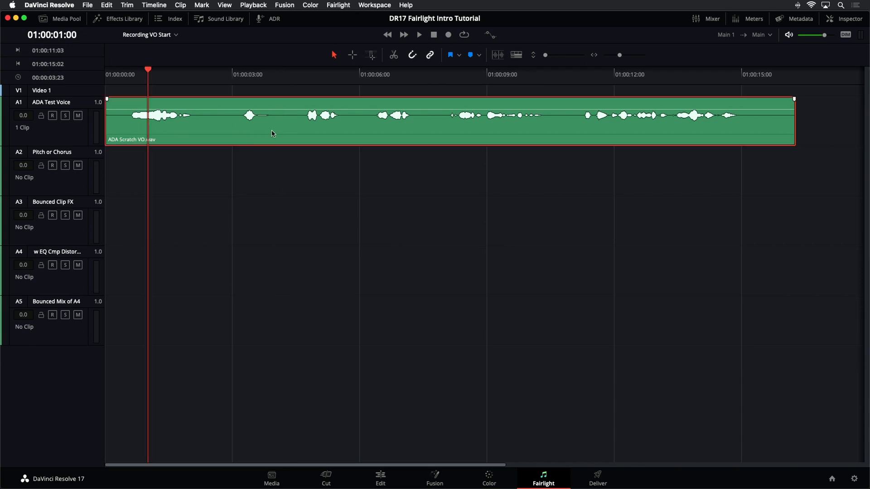
click(842, 20)
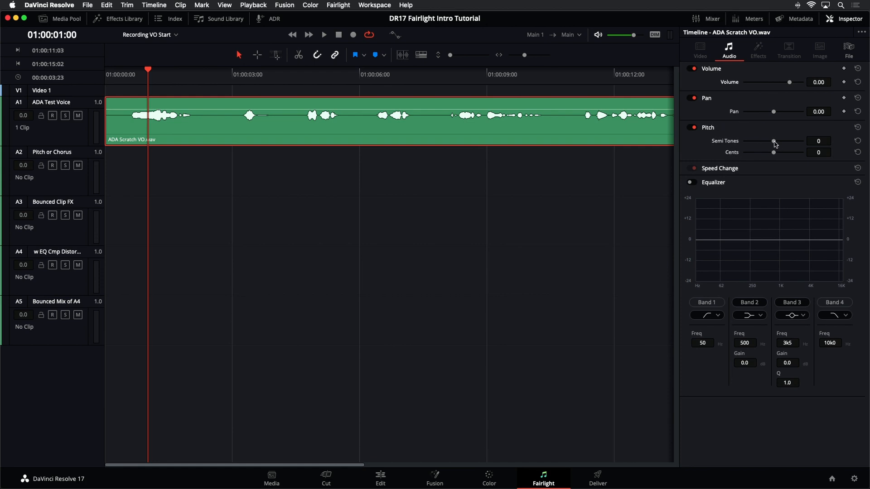
drag(775, 144, 775, 144)
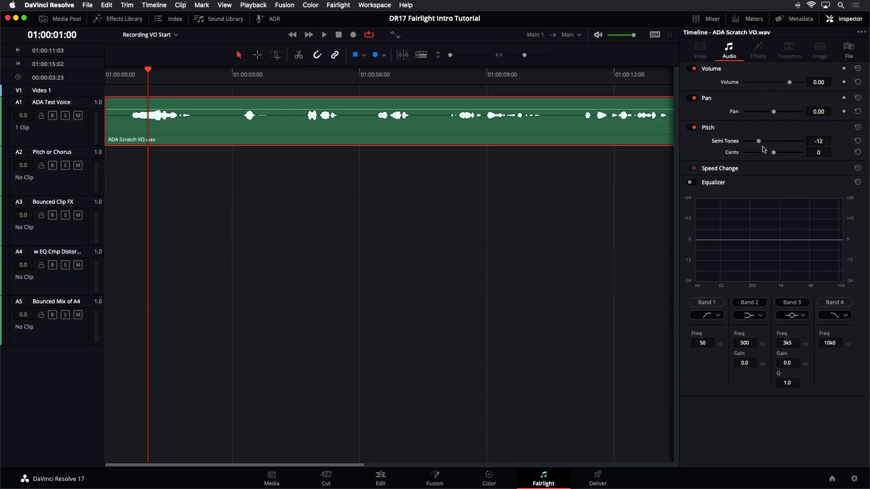
click(857, 128)
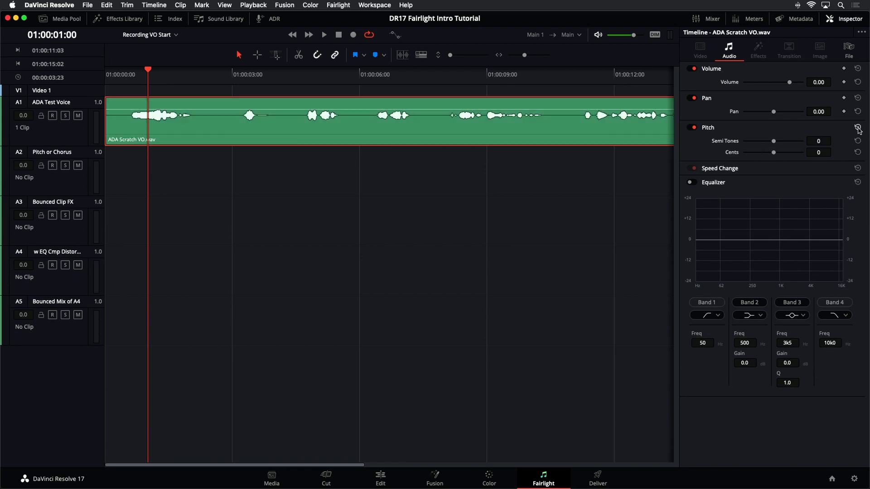
Step: Play the ADA Scratch VO clip while trying pitch shifts of -24 and 17 semitones
key(space)
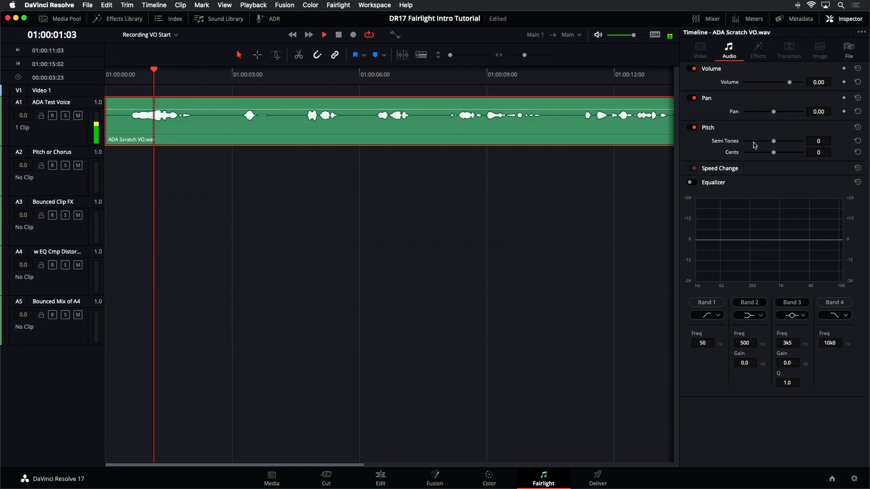
drag(774, 141, 738, 152)
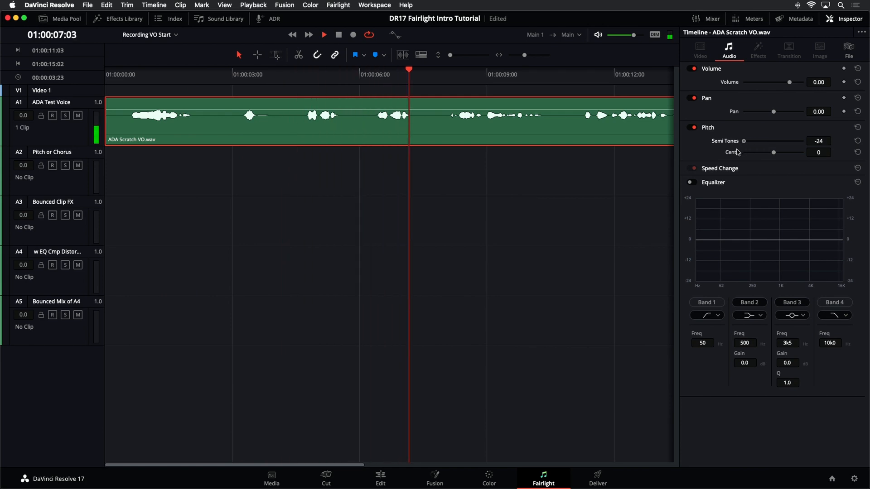
key(space)
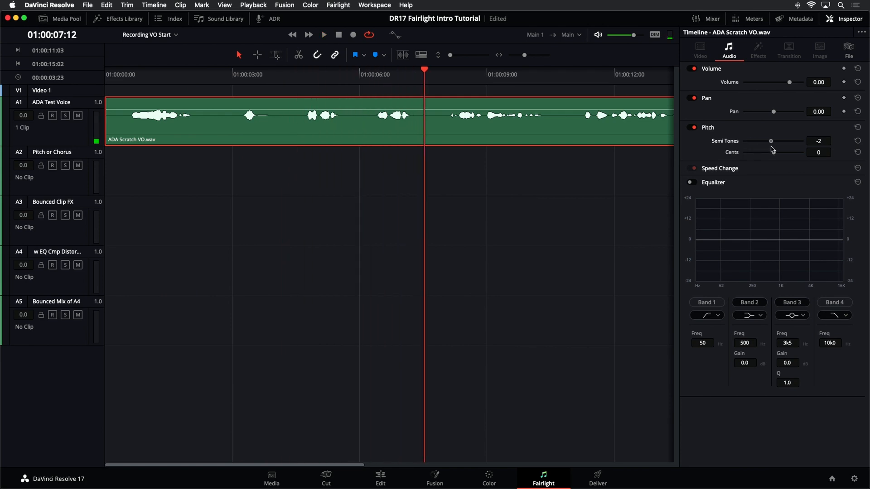
key(space)
drag(777, 148, 794, 146)
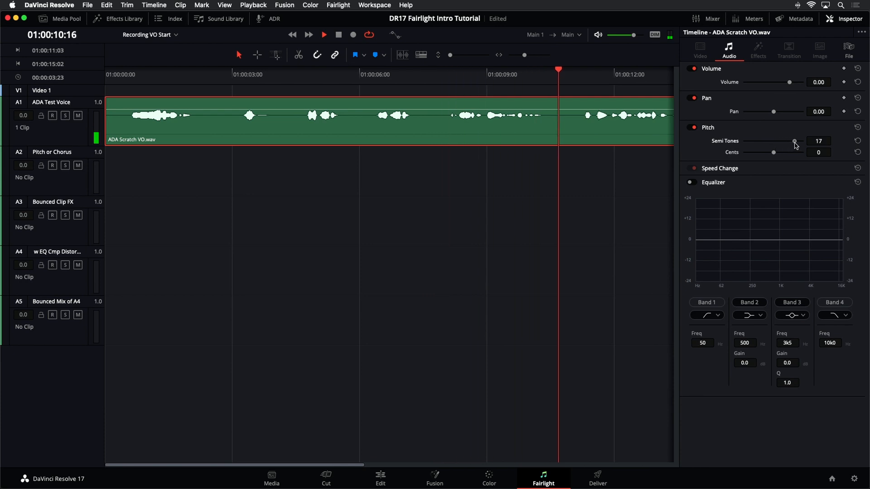
key(space)
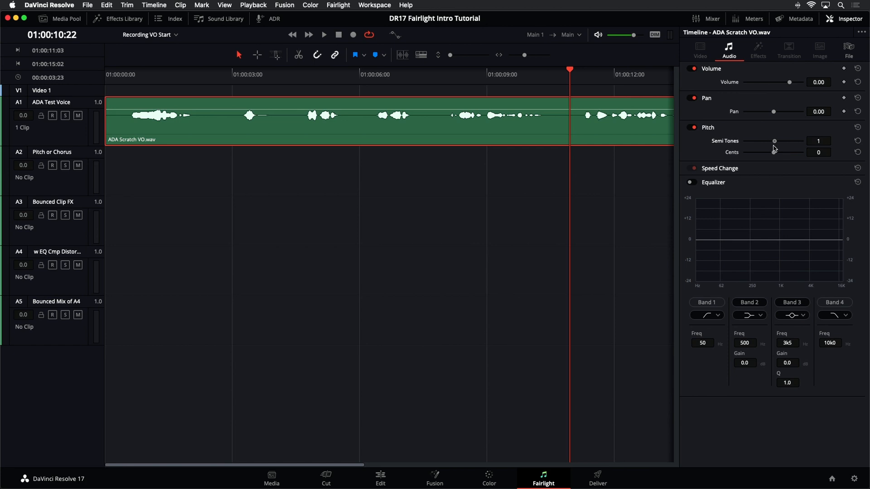
Step: Play the voice clip with slight upward pitch shifts of 4 and 5 semitones
drag(774, 148, 778, 144)
key(space)
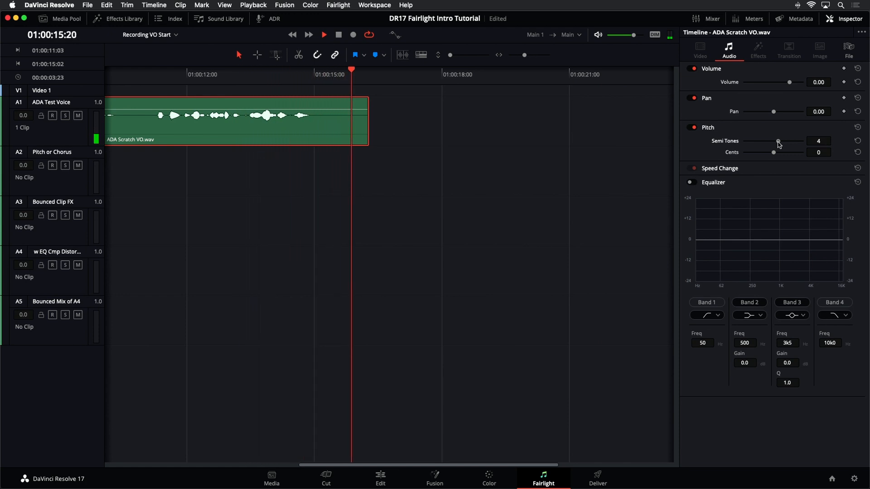
drag(778, 144, 780, 144)
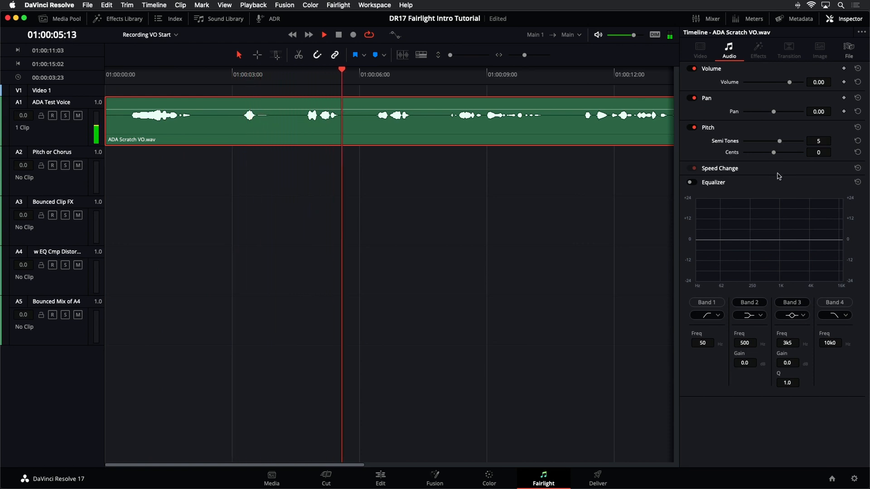
key(space)
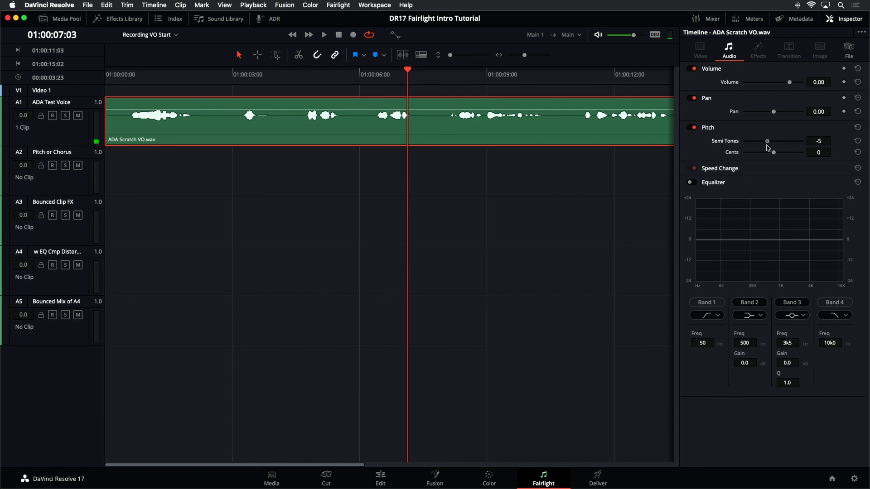
Step: Play the voice clip pitched down -7 semitones, and return its pitch to 0 semitones
key(space)
drag(762, 141, 764, 142)
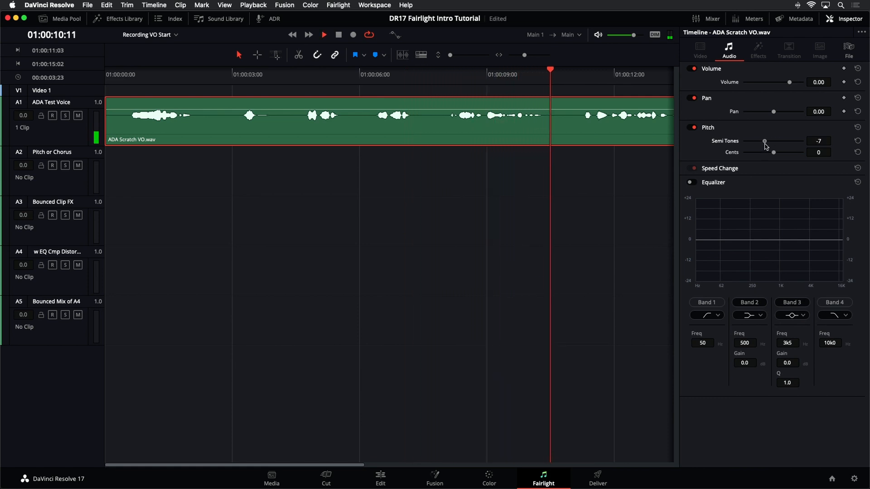
key(space)
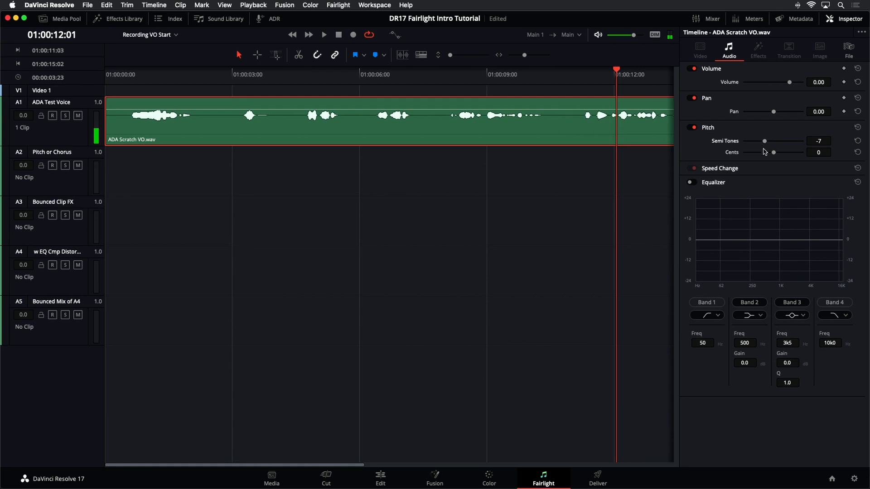
drag(773, 142, 774, 142)
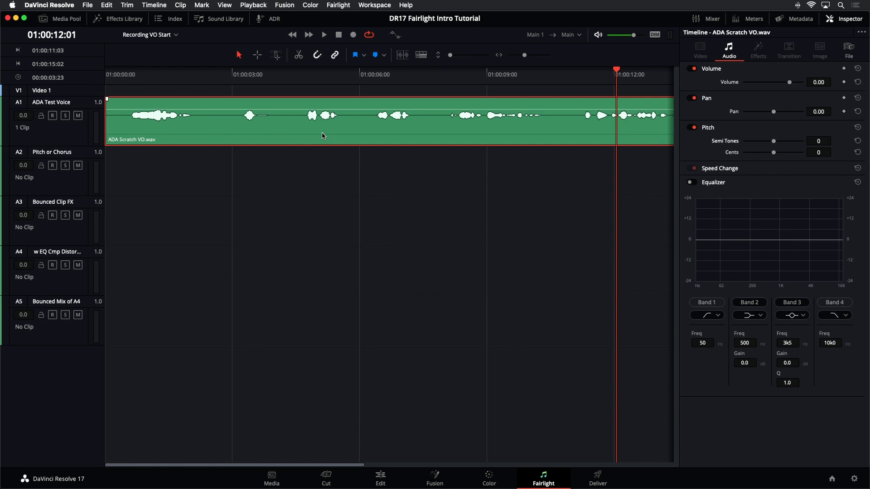
Step: Copy the voice clip to the Pitch or Chorus track, and play both clips with the A1 clip pitched to -5 and -12 semitones
drag(322, 133, 319, 155)
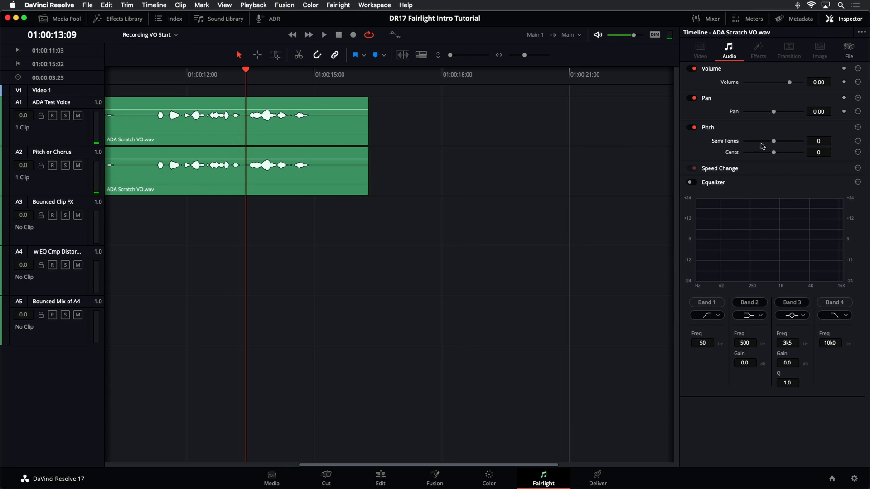
drag(773, 142, 767, 142)
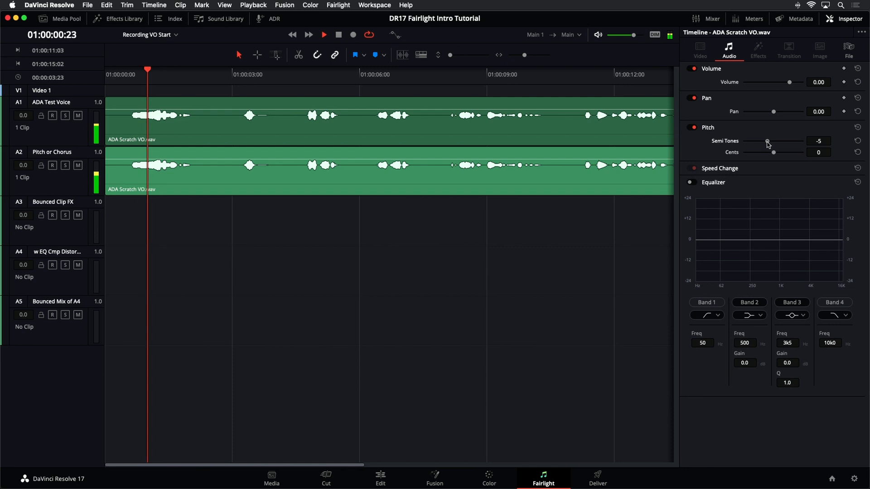
drag(768, 143, 759, 144)
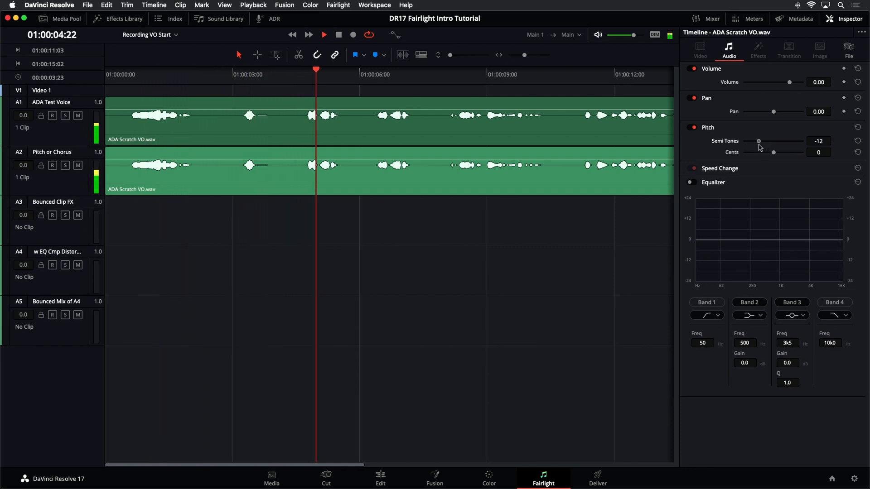
key(space)
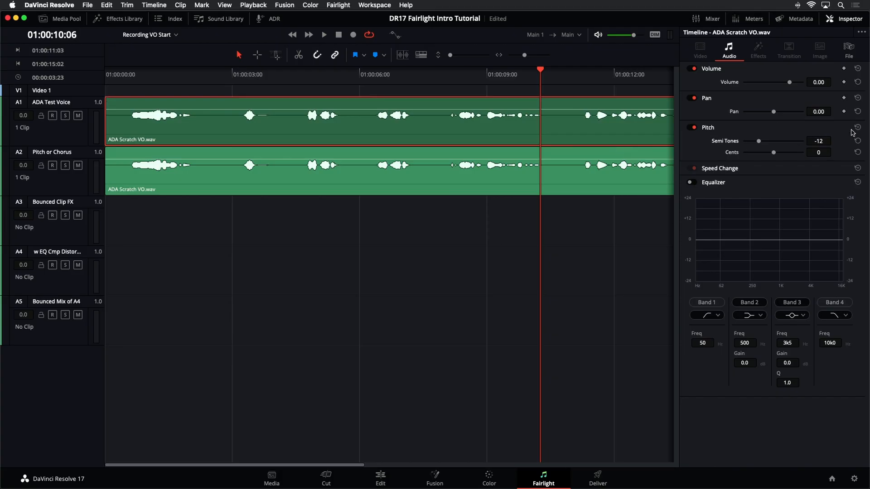
Step: Play the tracks with the A2 clip pitched to -12 semitones and its volume at -5.80, and reset its pitch and volume to 0
click(551, 181)
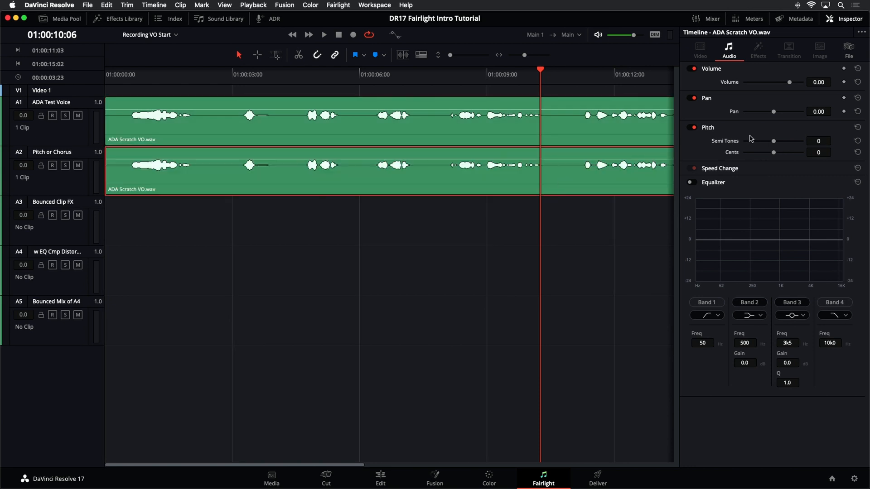
drag(773, 140, 774, 141)
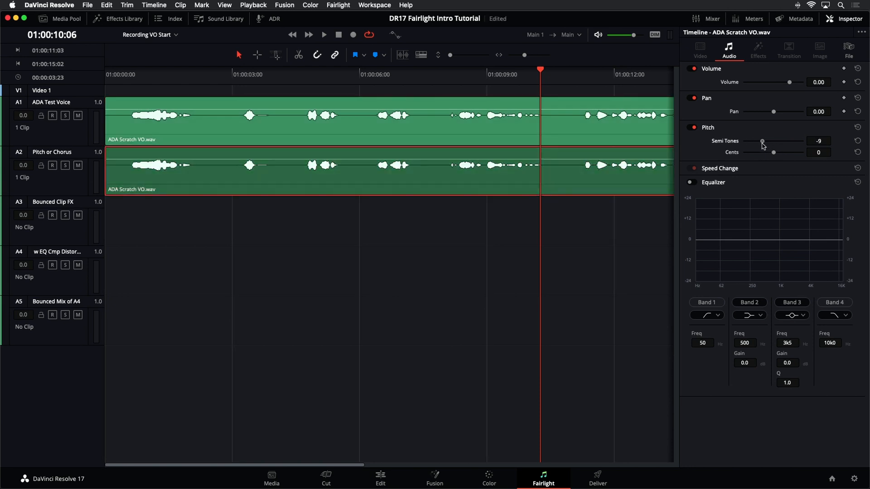
key(space)
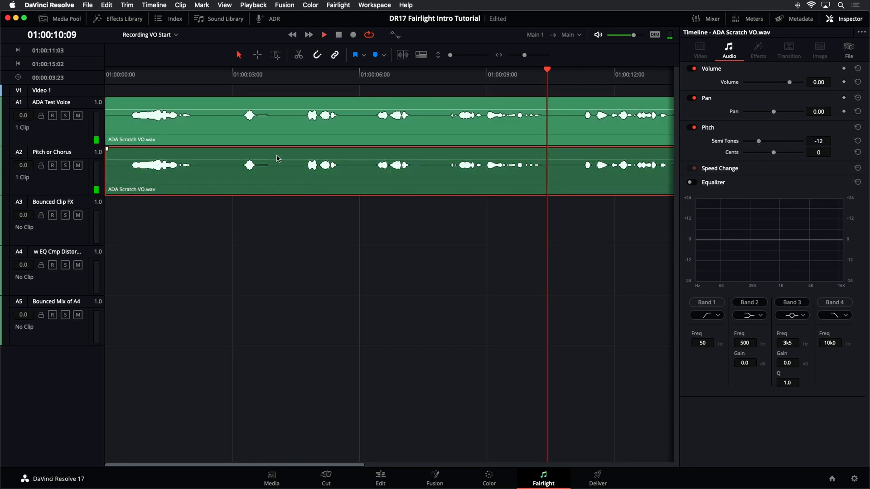
mouse_move(279, 159)
mouse_down()
mouse_move(278, 167)
mouse_move(279, 158)
mouse_up()
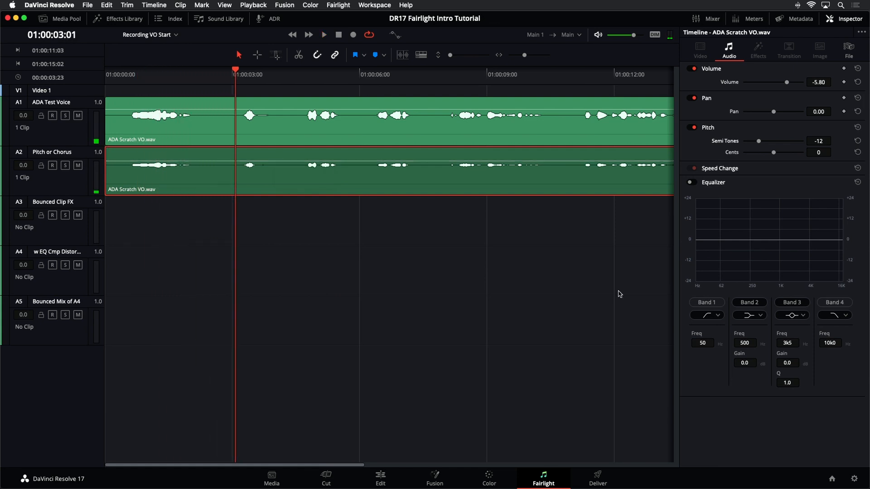
click(856, 128)
mouse_move(274, 156)
mouse_down()
mouse_move(270, 166)
mouse_move(275, 155)
mouse_up()
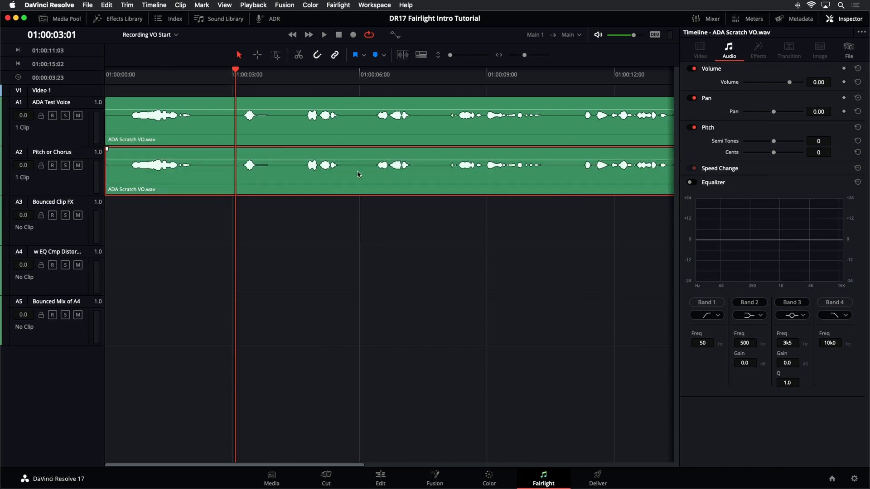
Step: Add the Fairlight FX Chorus effect to the ADA Scratch VO clip on the Pitch or Chorus track, and move its window off the clips
key(super+minus)
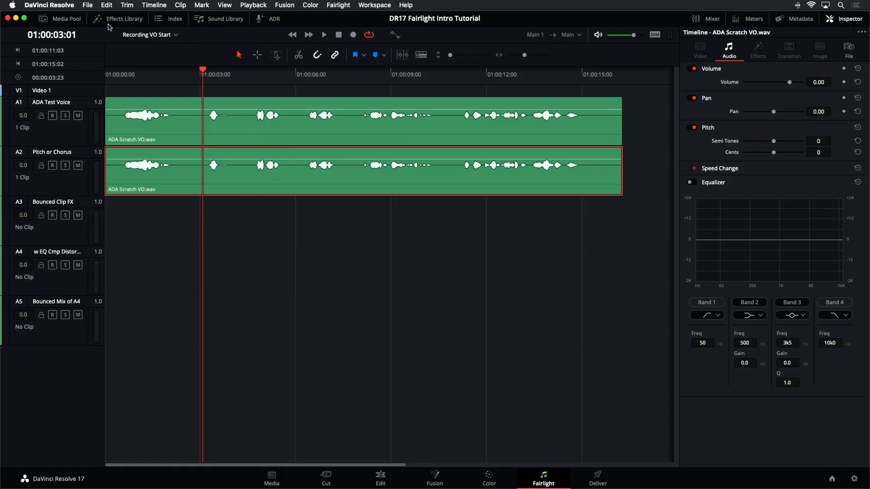
click(105, 20)
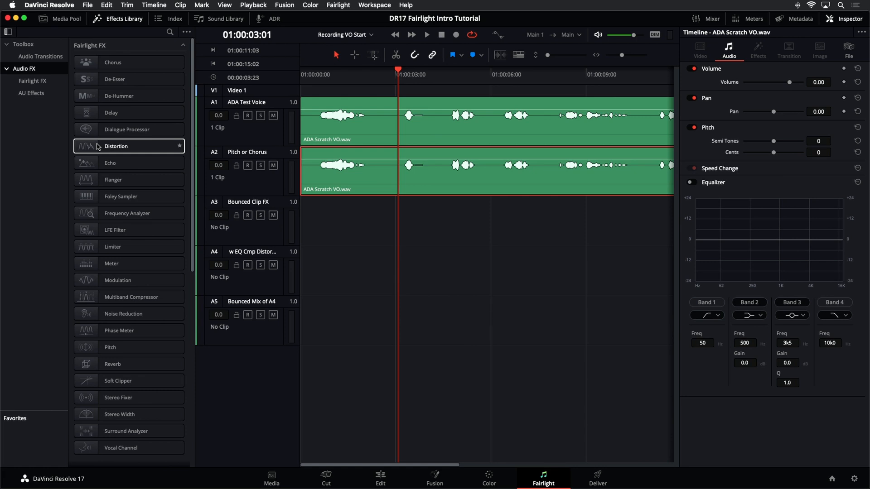
click(117, 67)
drag(115, 67, 311, 174)
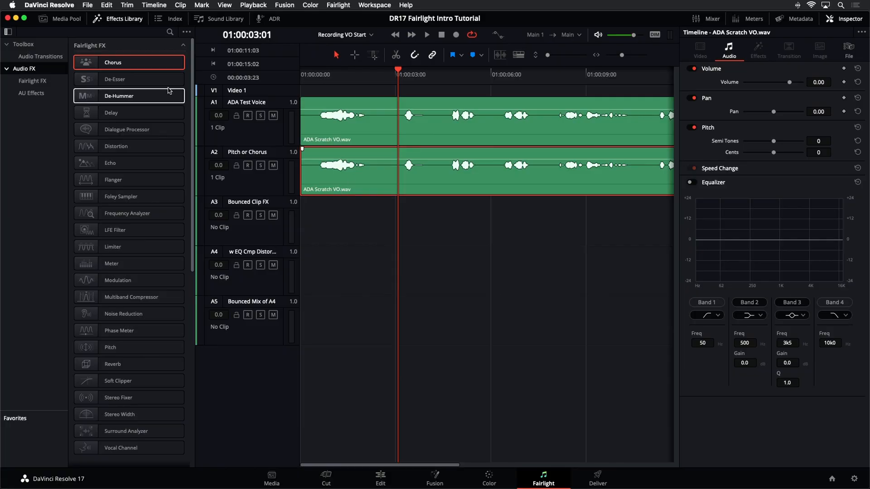
drag(144, 67, 349, 189)
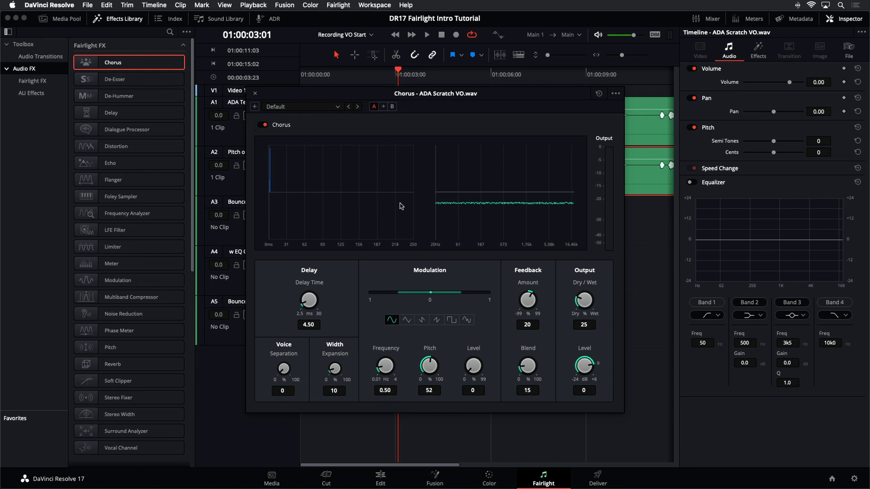
drag(334, 91, 384, 134)
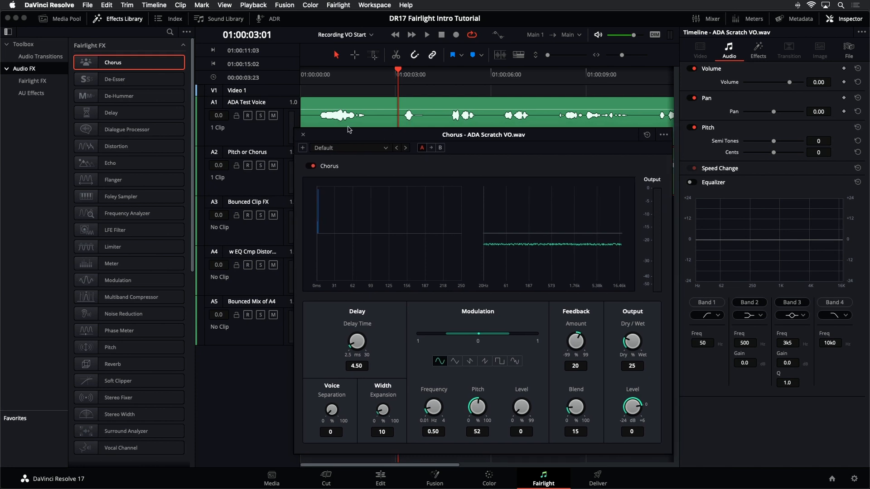
drag(584, 136, 590, 218)
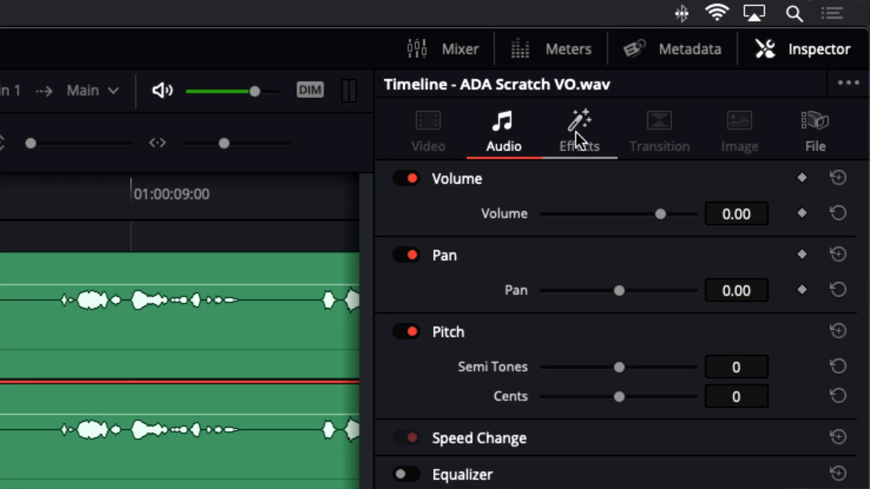
Step: Open the Chorus settings window of the A2 clip from its applied effects, and move it up until all controls show
click(576, 132)
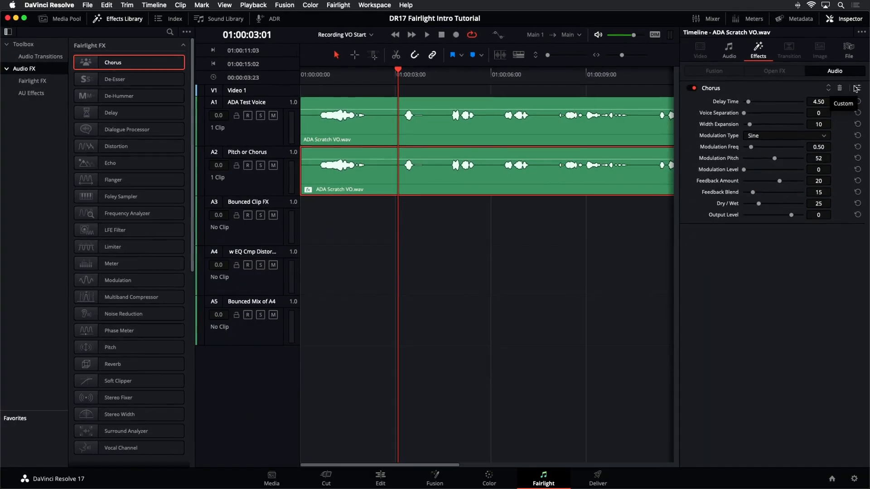
click(855, 89)
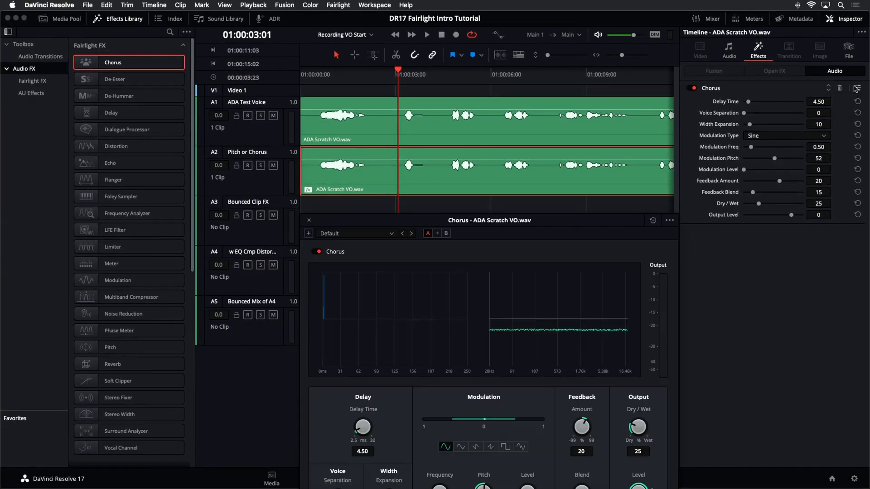
drag(485, 225, 456, 146)
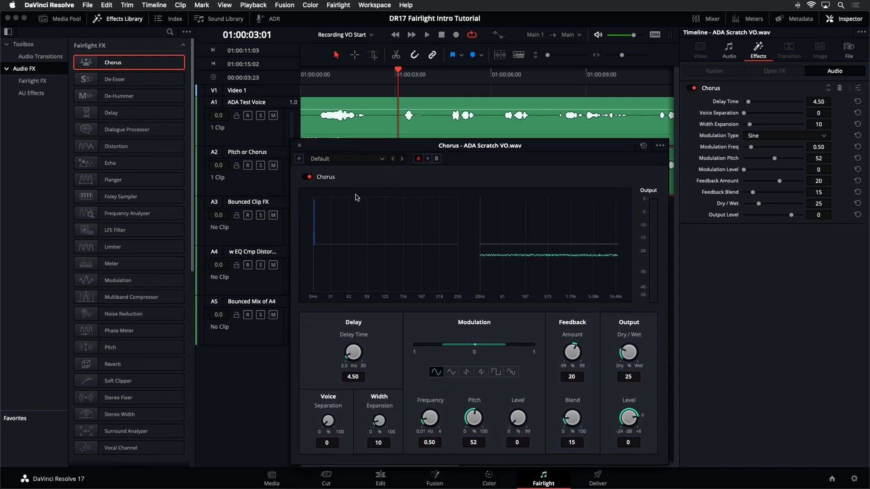
click(382, 159)
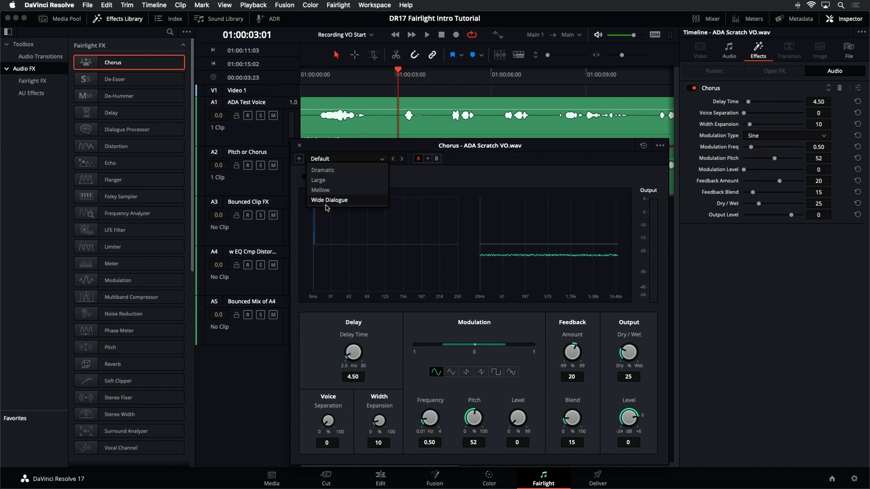
click(369, 153)
Step: Solo the Pitch or Chorus track and play it with the default Chorus preset
key(space)
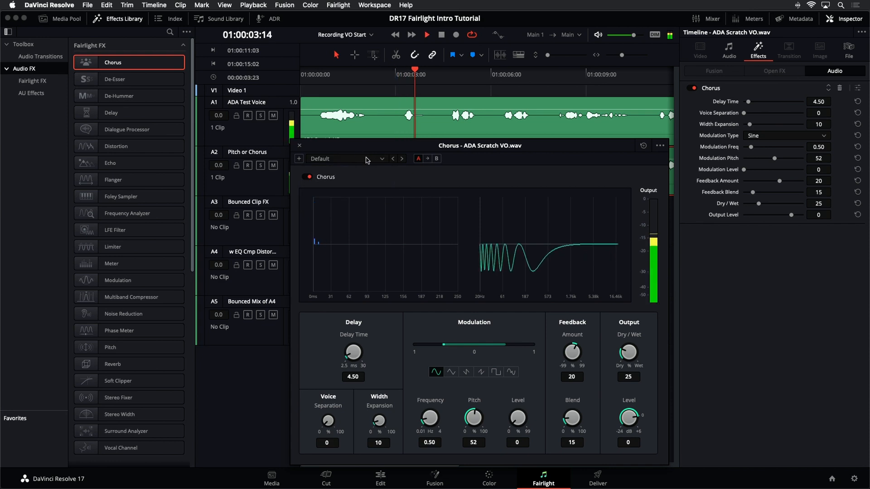
click(260, 166)
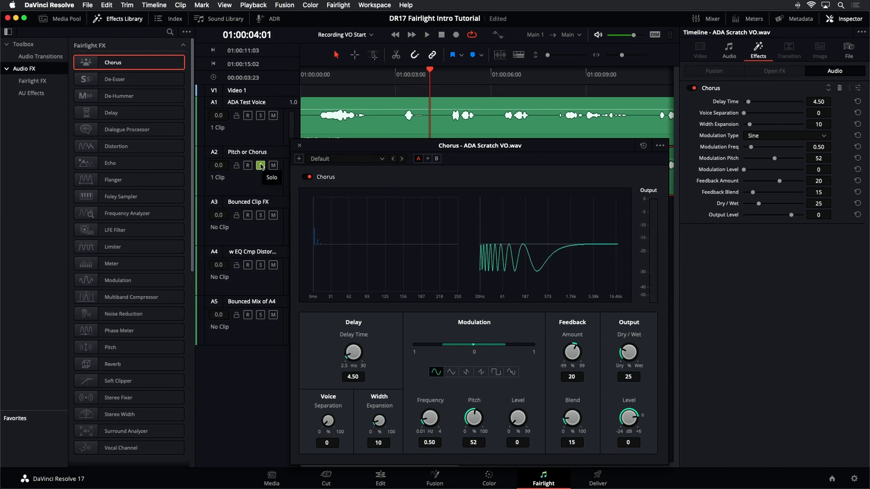
mouse_move(310, 151)
mouse_down()
mouse_move(311, 213)
mouse_move(316, 146)
mouse_up()
key(space)
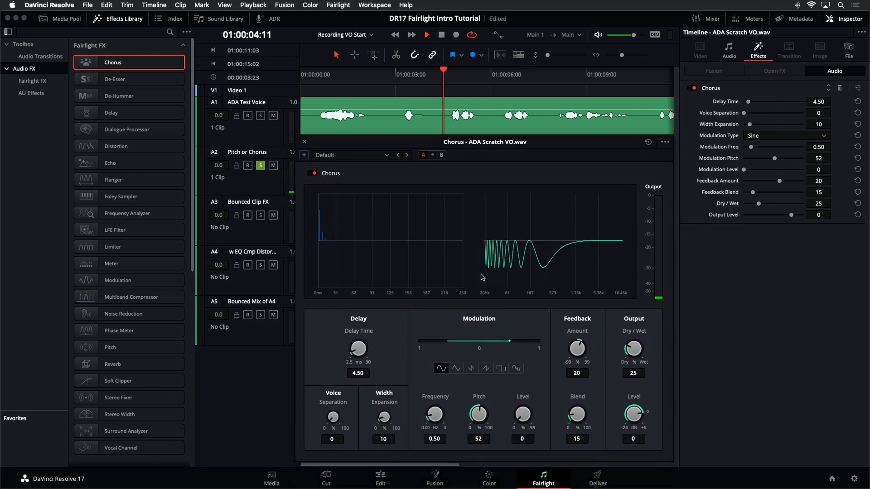
Step: Apply the Dramatic preset to the Chorus effect during playback, and move its window higher after stopping
click(366, 155)
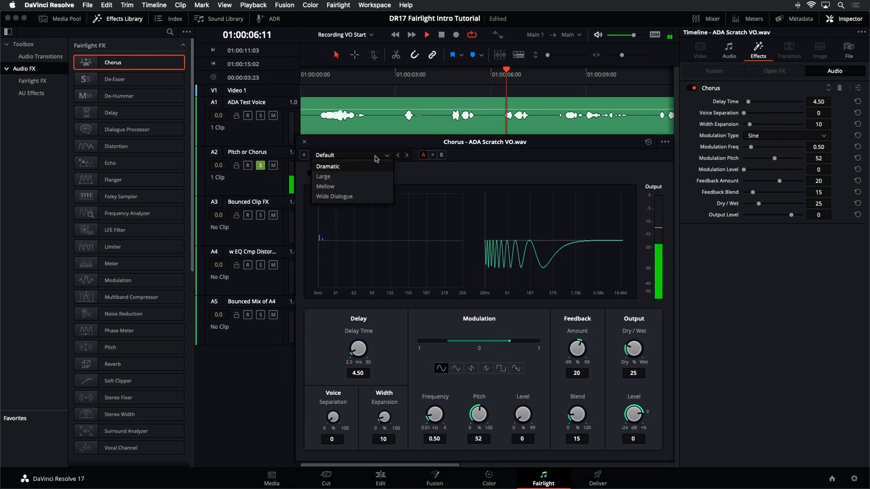
click(367, 168)
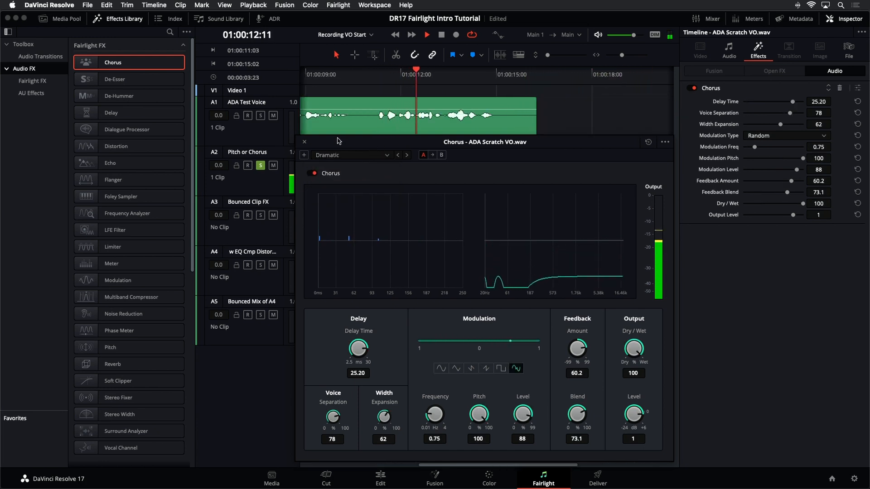
key(space)
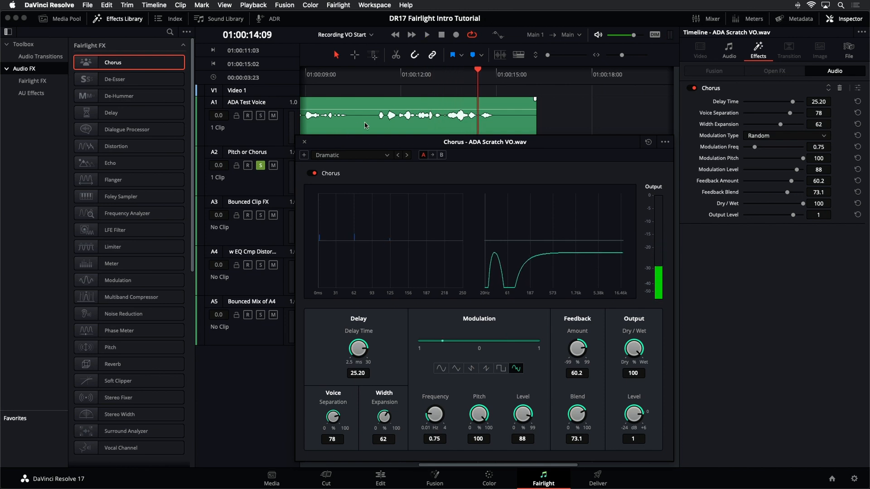
drag(366, 146, 368, 110)
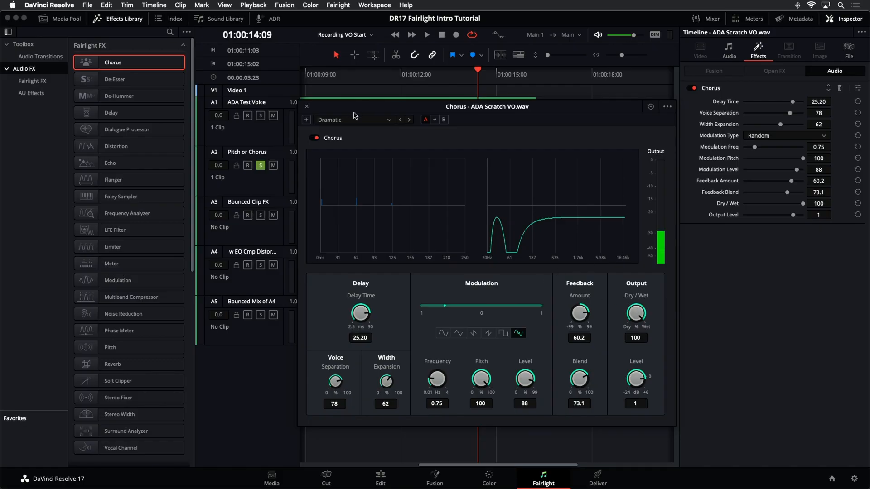
click(390, 120)
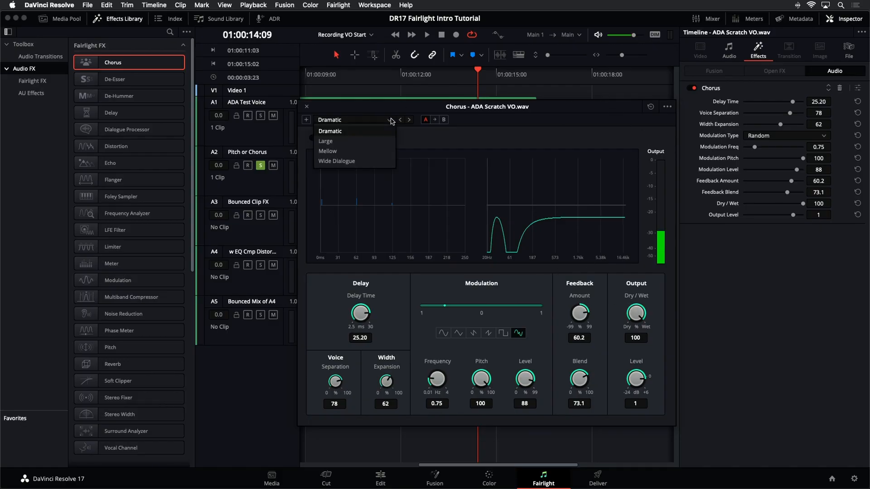
click(385, 122)
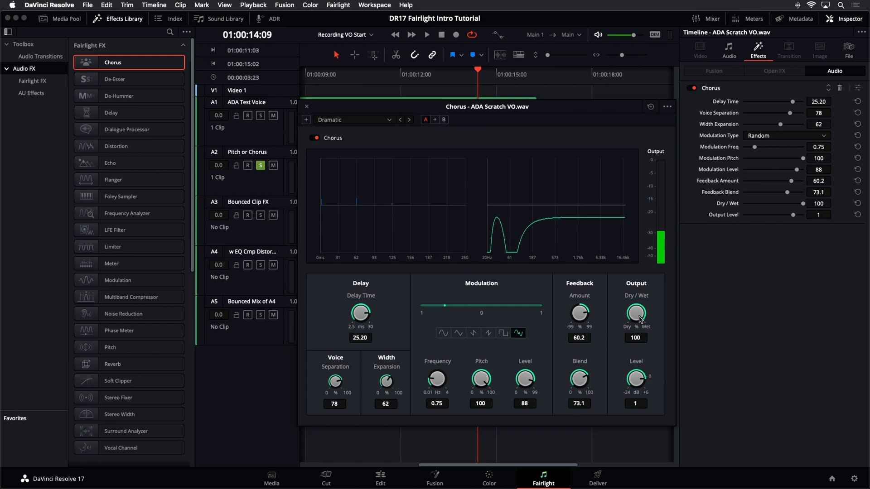
Step: Play the soloed track while lowering the Chorus Dry/Wet from 100 to 49.4
drag(640, 319, 590, 306)
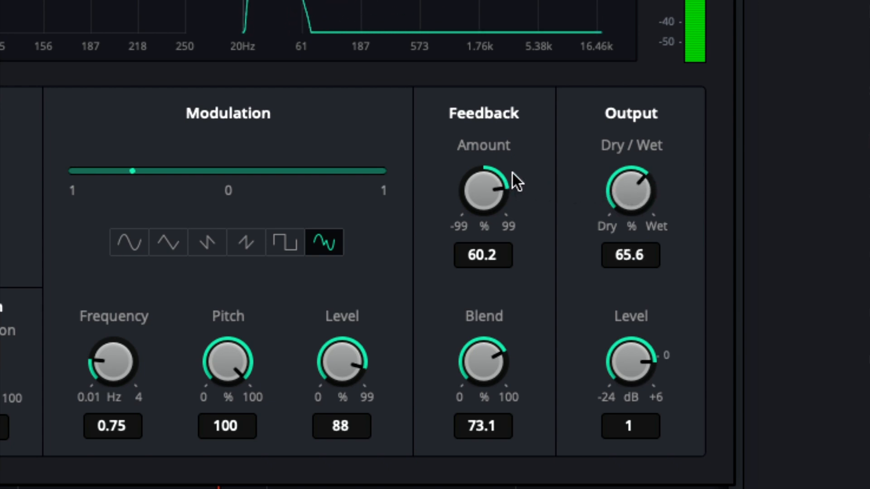
drag(512, 173, 868, 271)
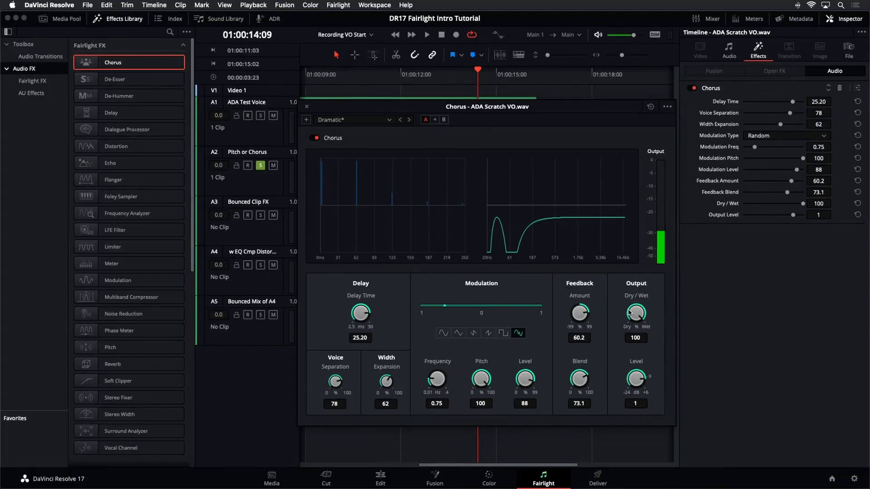
key(space)
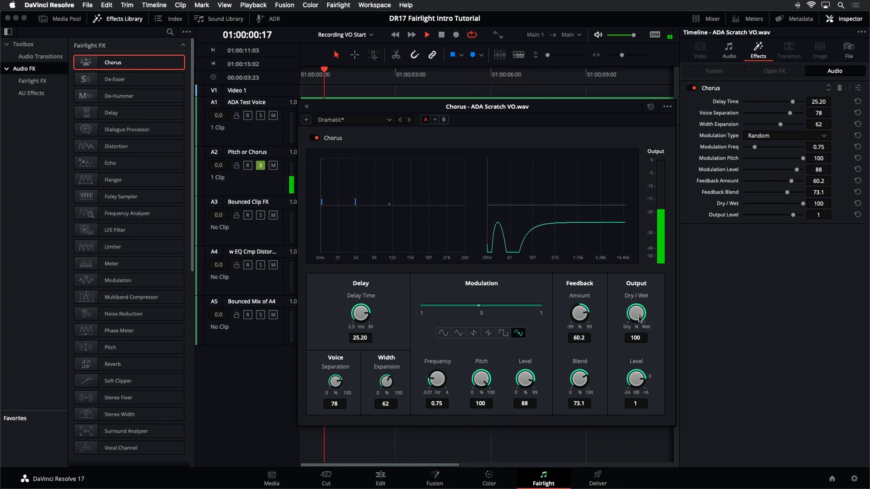
drag(639, 318, 573, 302)
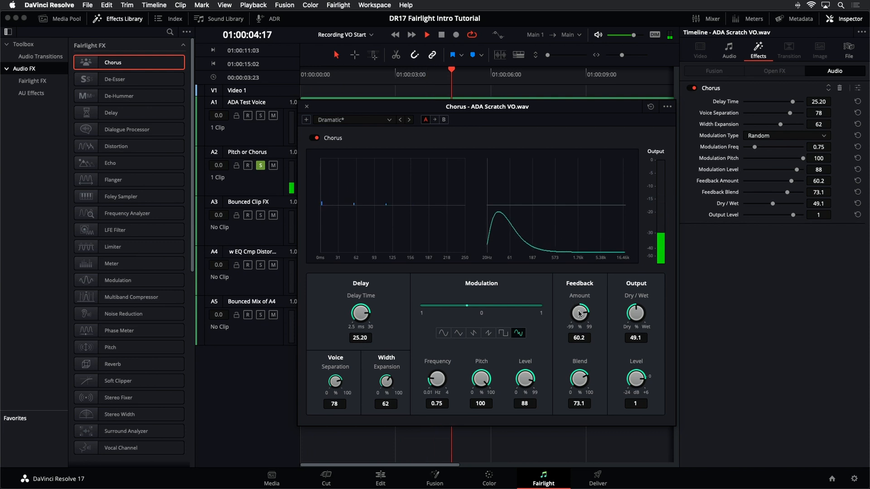
key(space)
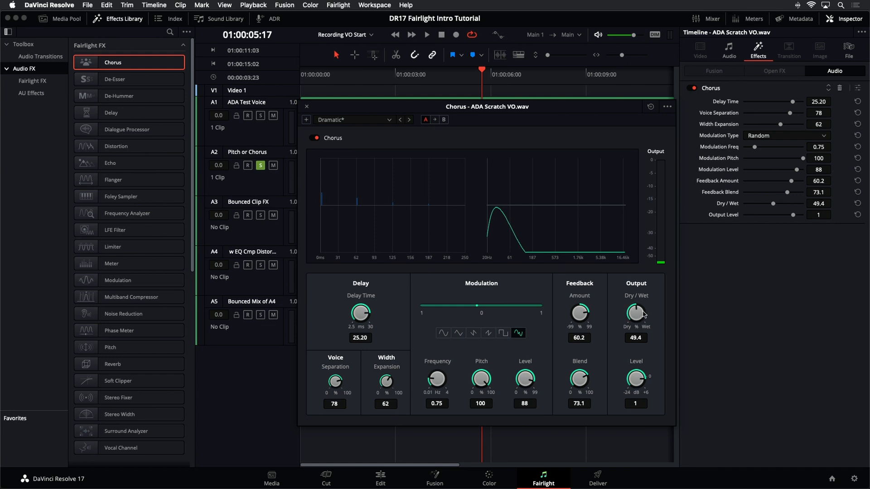
Step: Set the Chorus Dry/Wet to 58.8, and play the soloed track before and after closing the effect window
mouse_move(644, 314)
mouse_down()
mouse_move(628, 316)
mouse_move(652, 317)
mouse_up()
key(space)
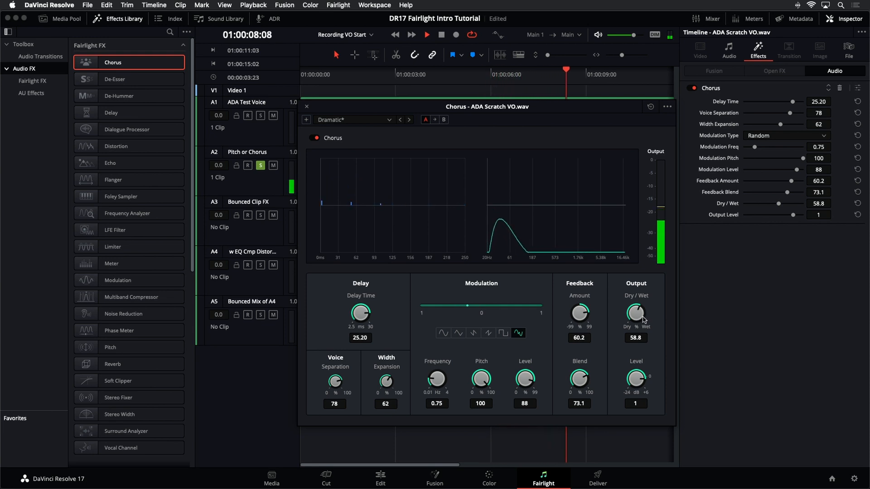
key(space)
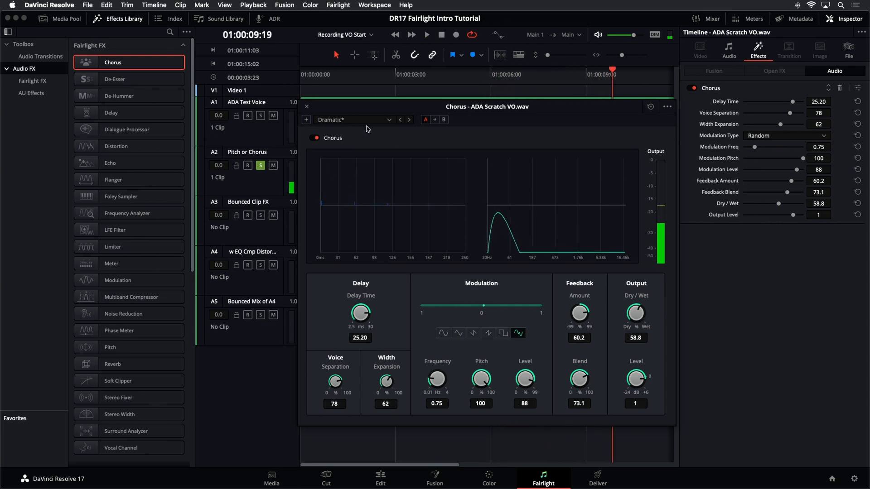
click(307, 108)
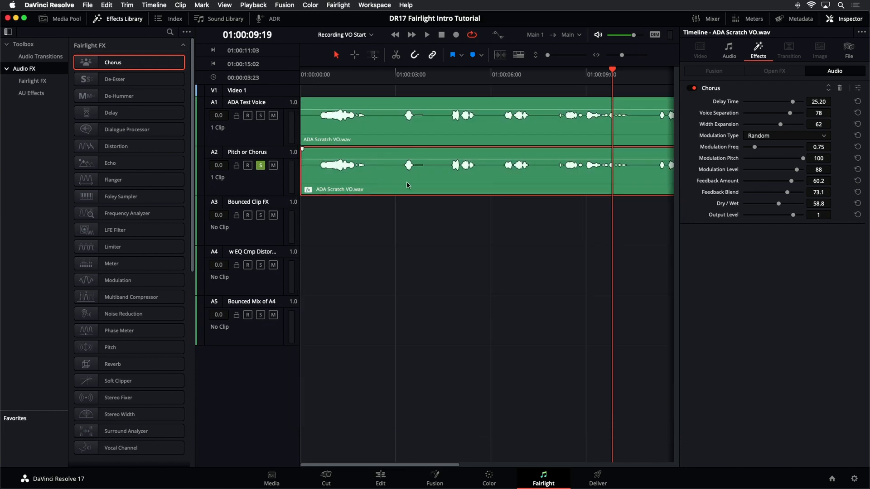
key(super+minus)
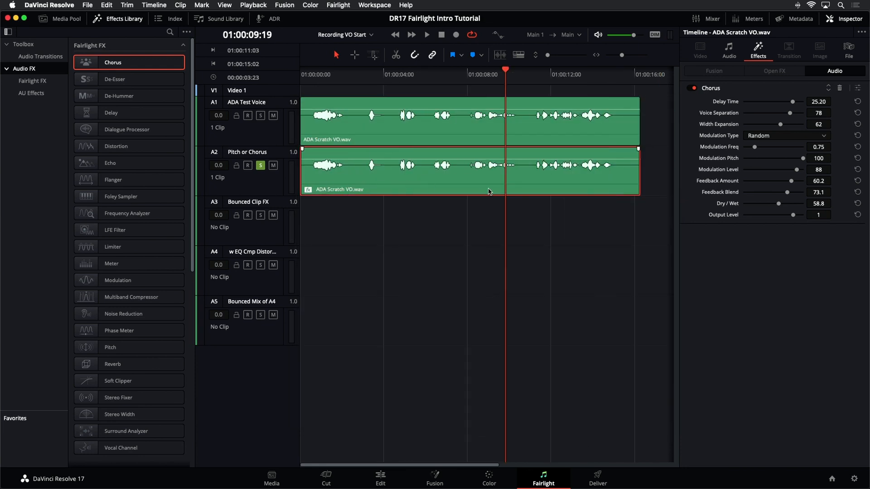
key(space)
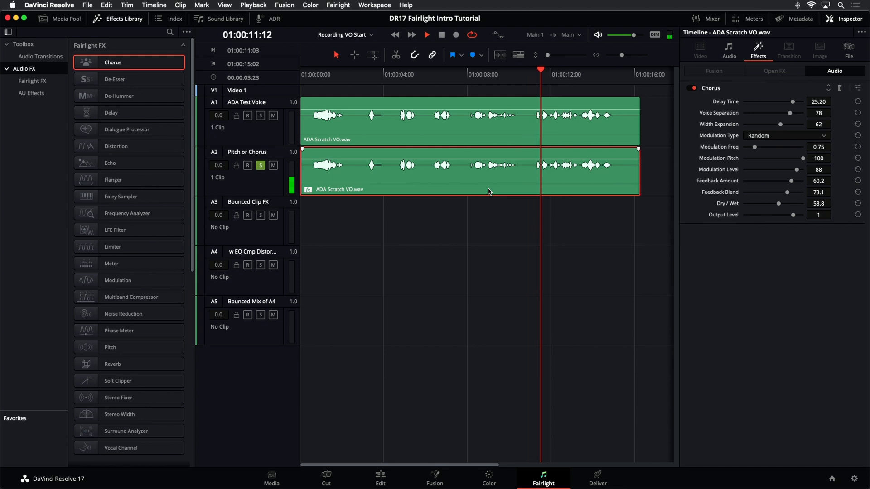
key(space)
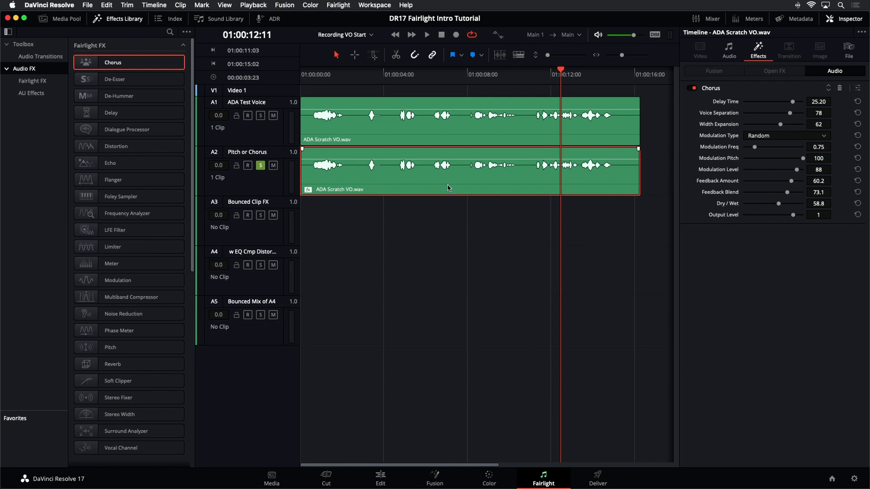
Step: Set the A2 clip's pitch to -1 semitone, play it and save the project
click(728, 55)
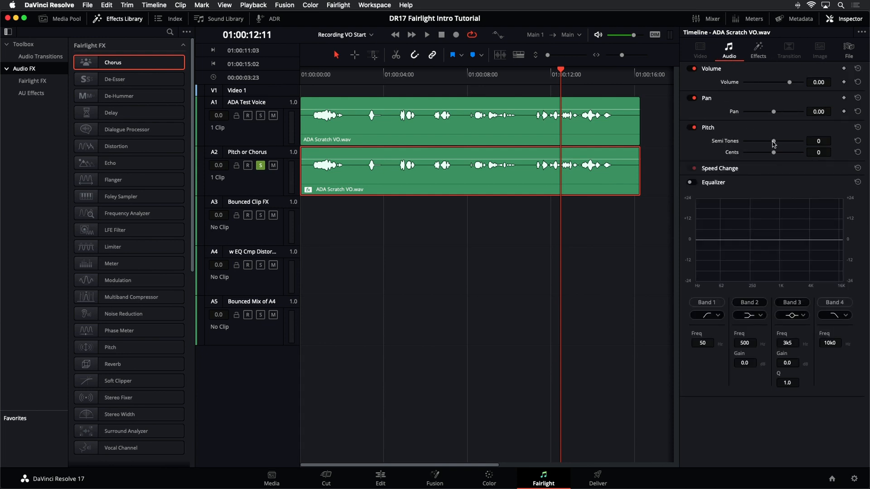
drag(773, 144, 772, 143)
key(space)
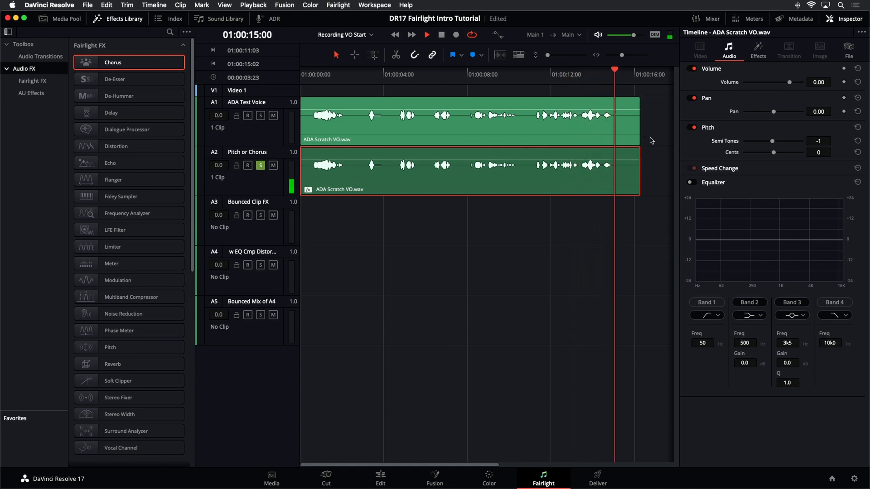
key(space)
key(super+s)
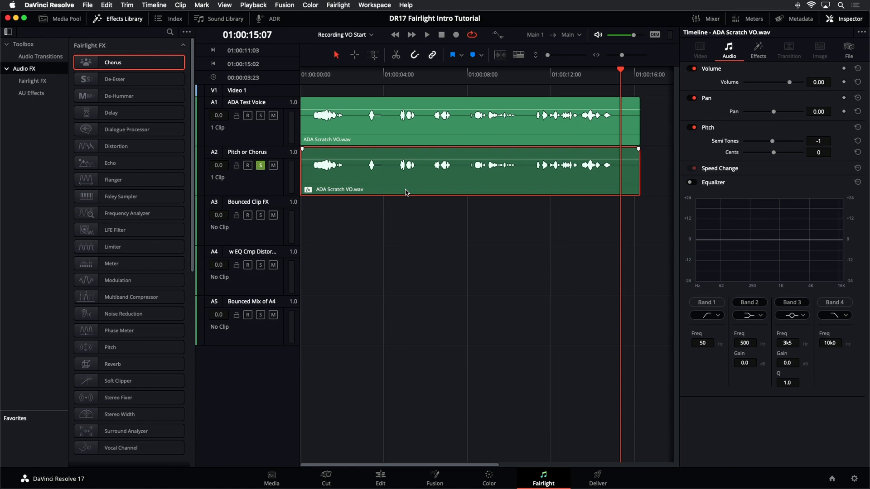
Step: Try to bounce the Pitch or Chorus track to a new layer with only its clip selected
click(758, 48)
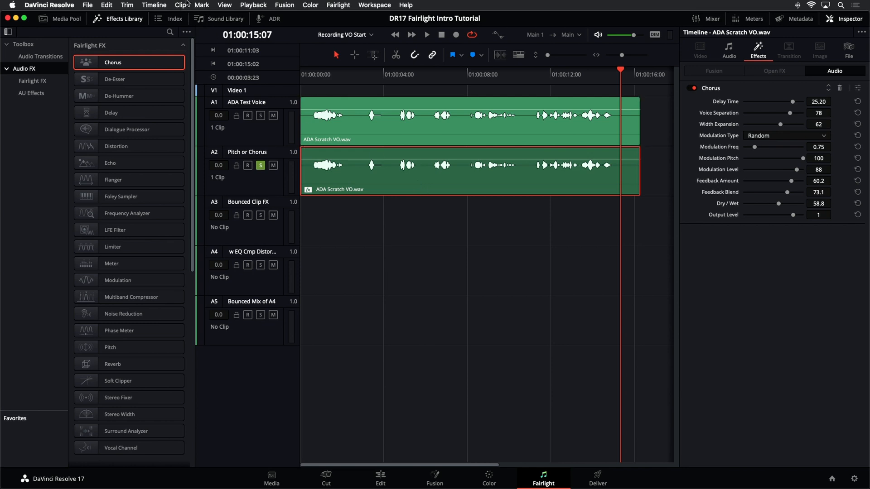
click(154, 5)
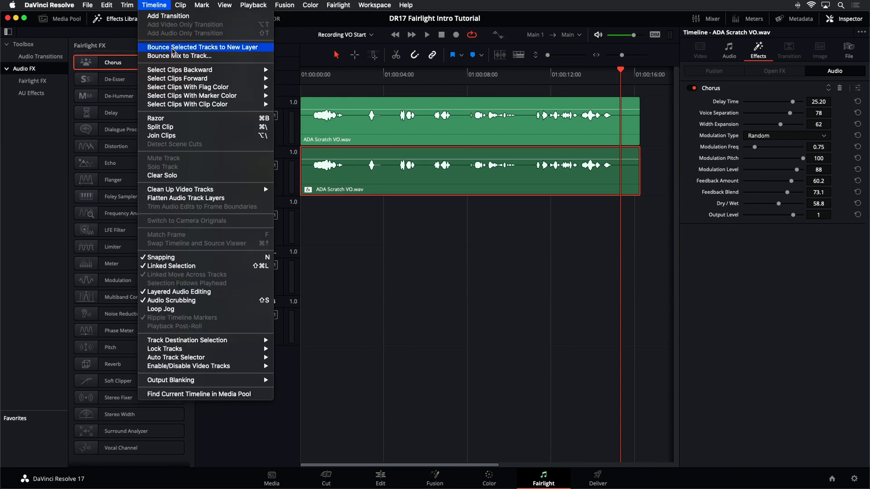
click(174, 48)
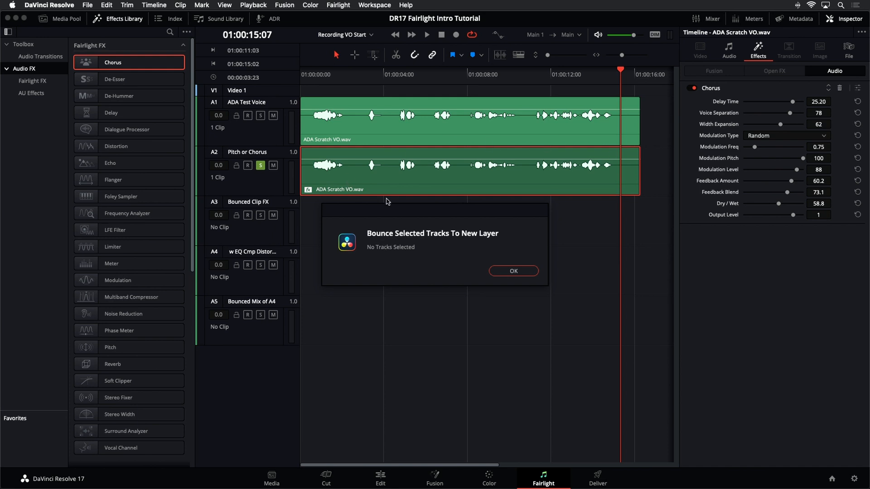
click(509, 273)
click(442, 249)
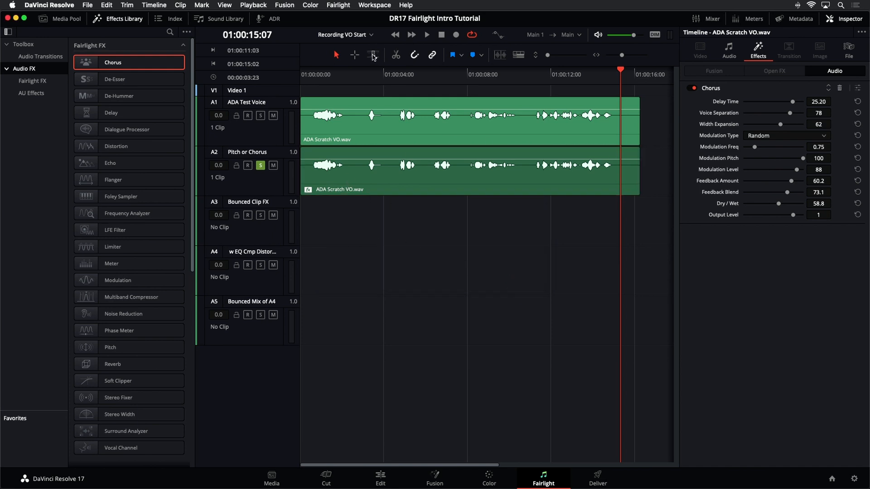
Step: Select the whole clip on the Pitch or Chorus track as a range, and bounce the track to a new layer
click(355, 55)
click(385, 191)
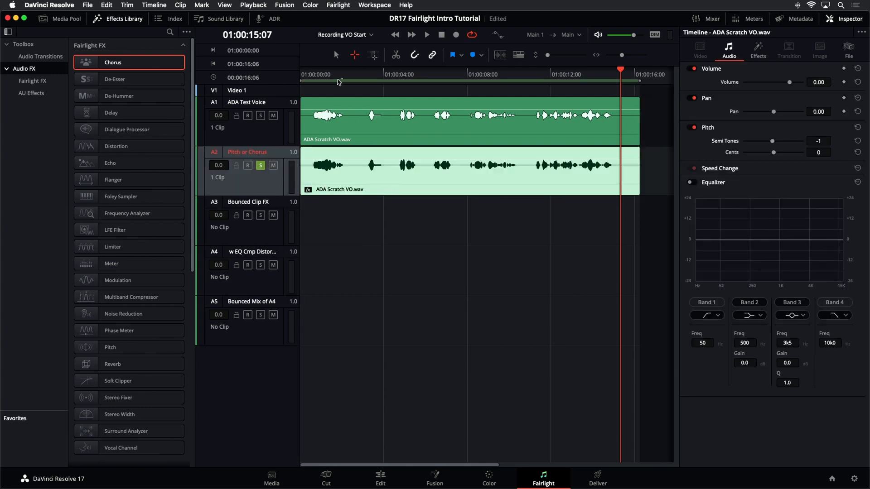
click(336, 55)
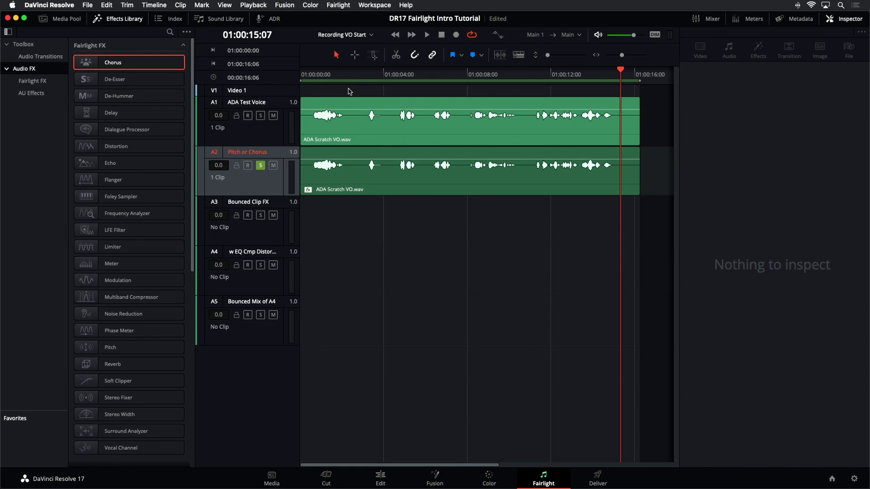
click(164, 5)
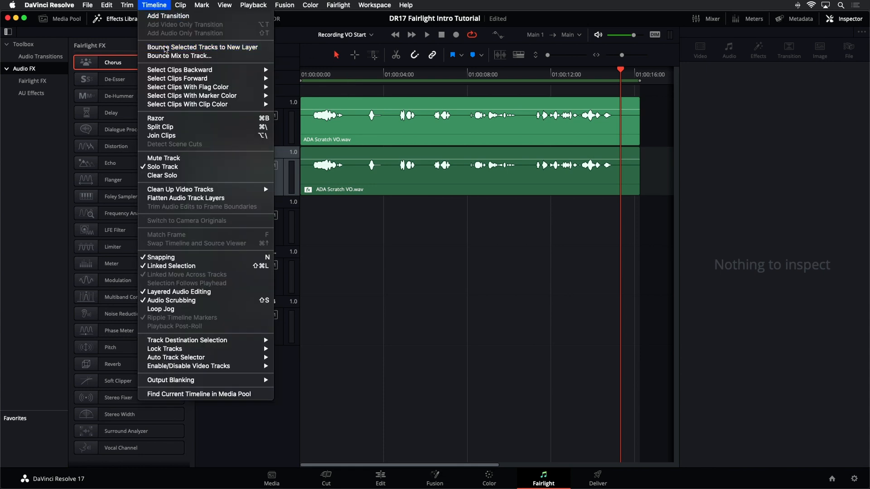
click(166, 42)
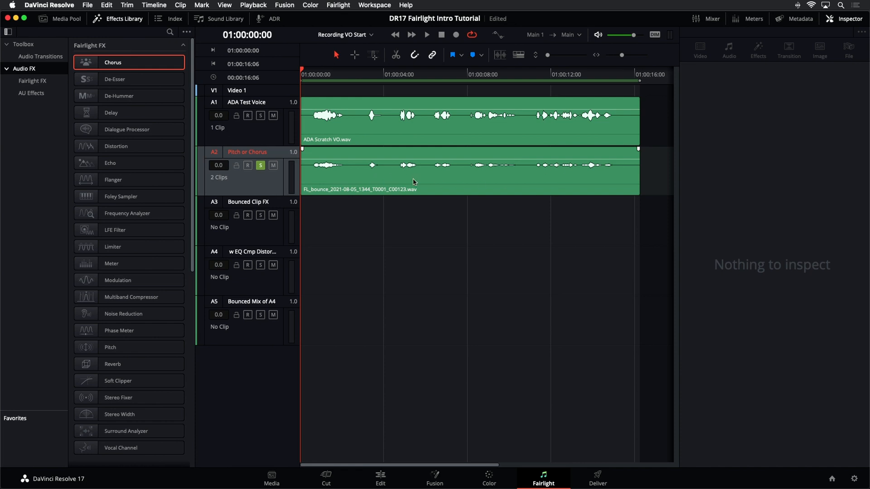
Step: Play the new bounce layer on the Pitch or Chorus track, and move the bounced clip to the Bounced Clip FX track
key(space)
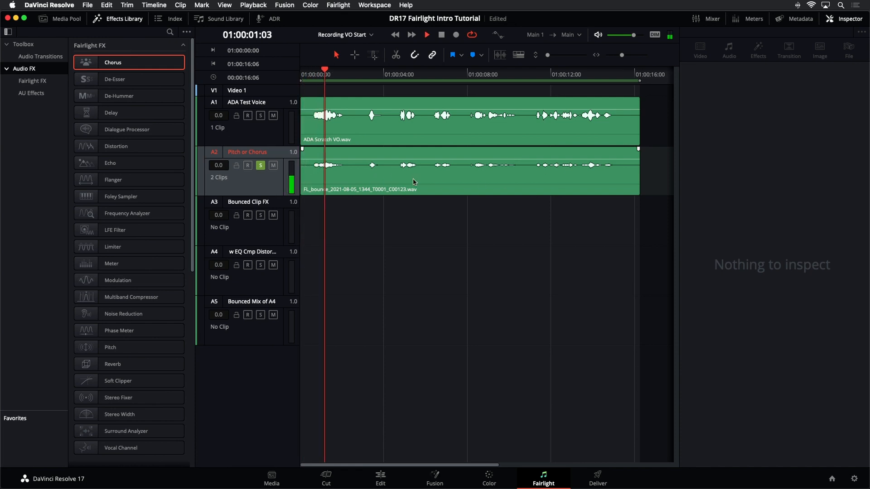
key(space)
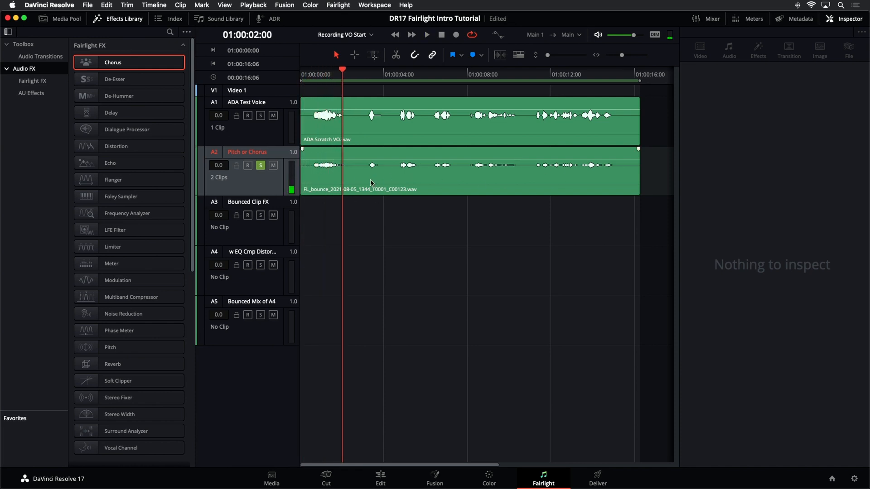
click(342, 183)
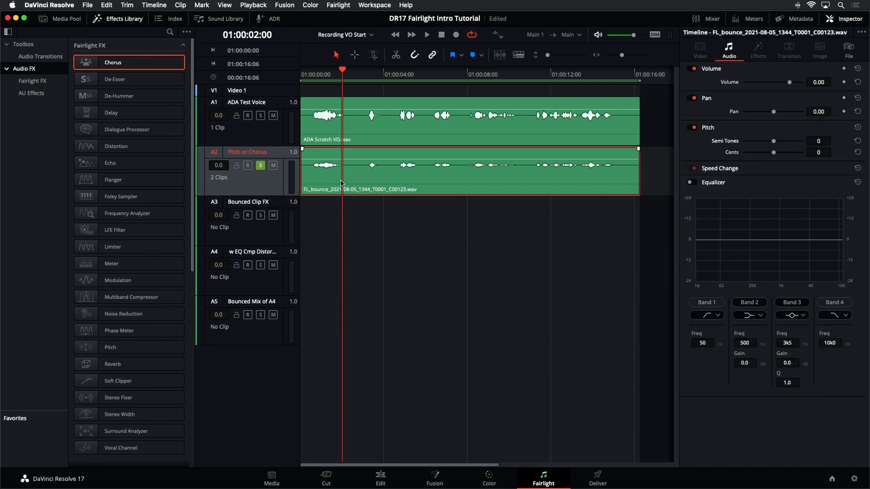
drag(342, 183, 340, 211)
Step: Play the original ADA Scratch VO clip on the Pitch or Chorus track, and bounce its audio effects
click(374, 189)
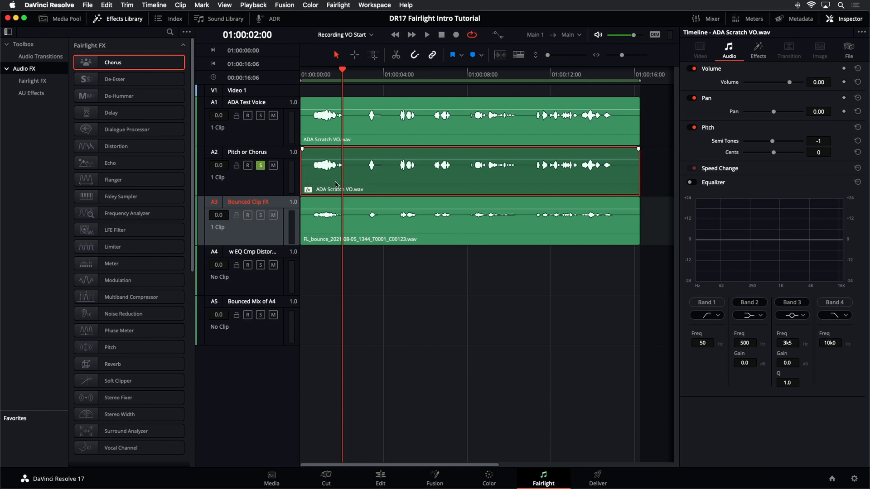
key(space)
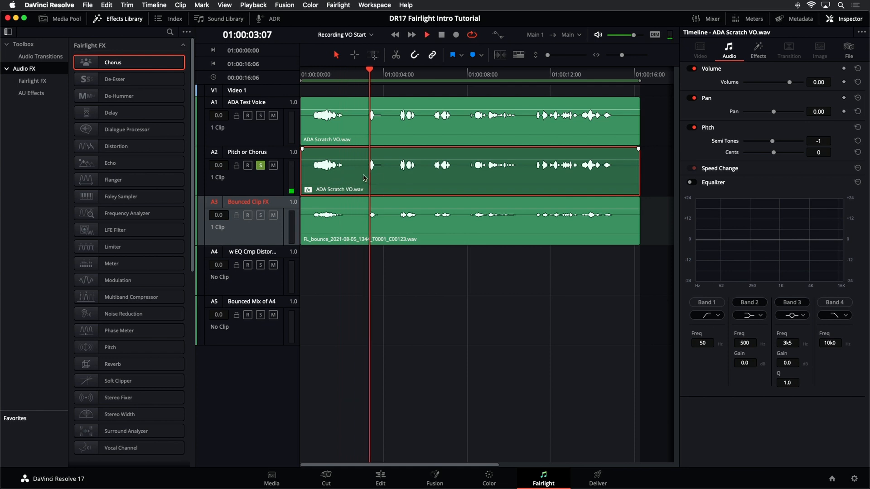
key(space)
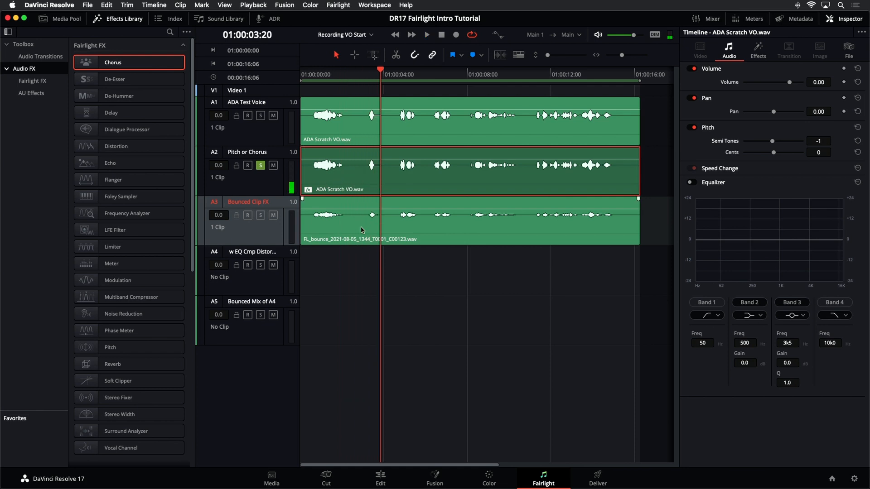
right_click(410, 174)
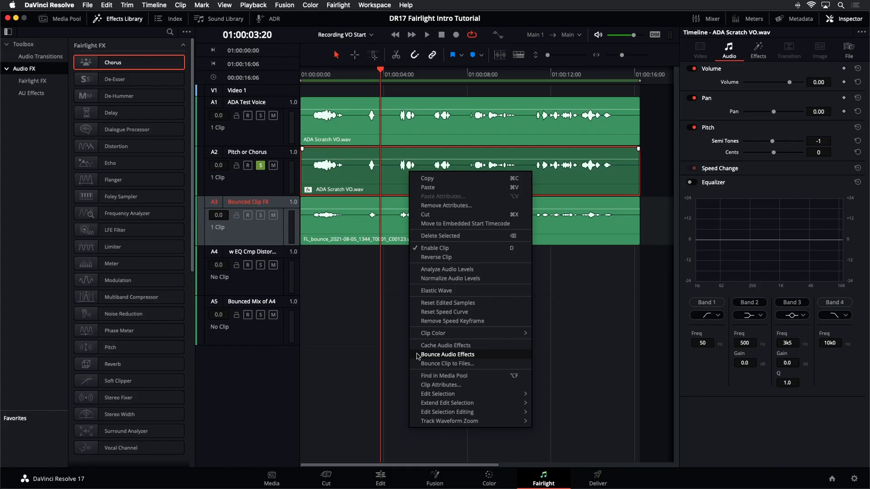
click(425, 355)
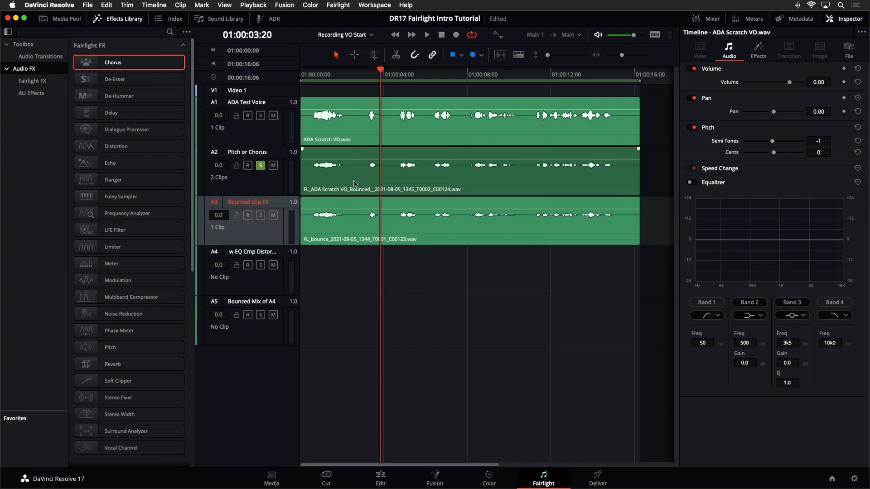
Step: Play the effects bounce on A2 from near the start, and solo only the Bounced Clip FX track to play it in comparison
click(315, 71)
key(space)
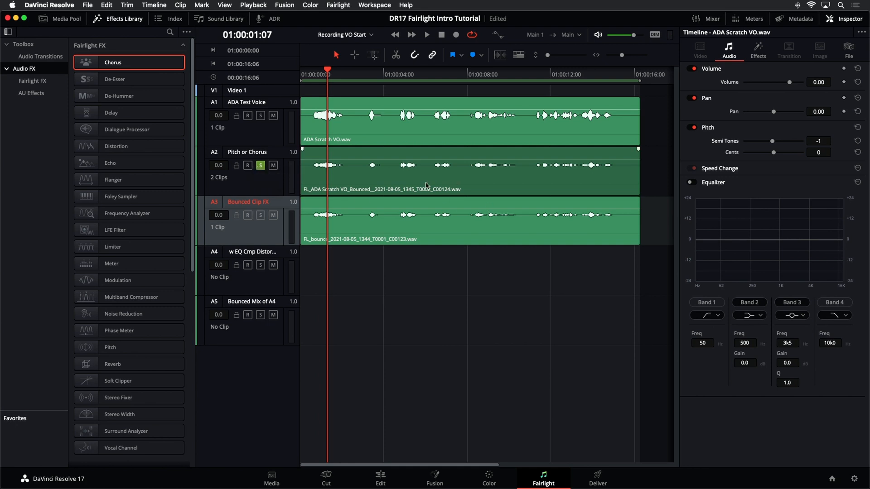
click(277, 187)
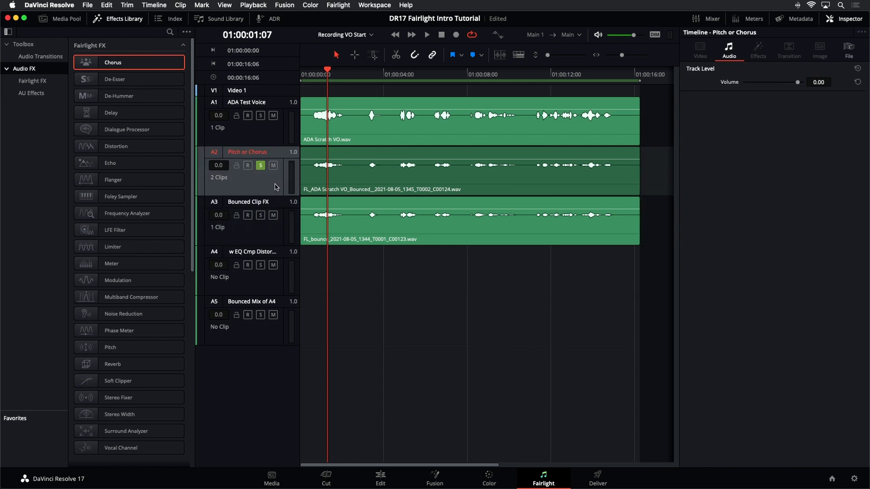
click(261, 215)
click(260, 165)
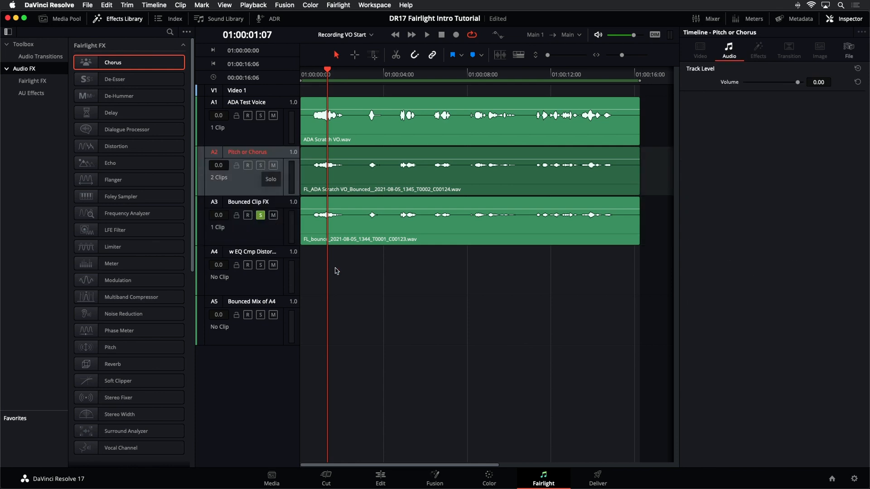
key(space)
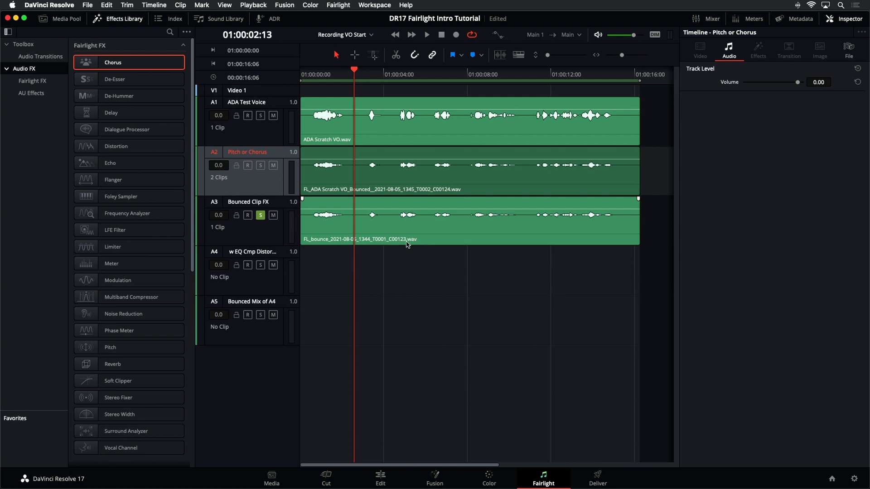
Step: Try moving the bounced clip from the Pitch or Chorus track to the w EQ Cmp Distortion track, and undo the move
click(407, 245)
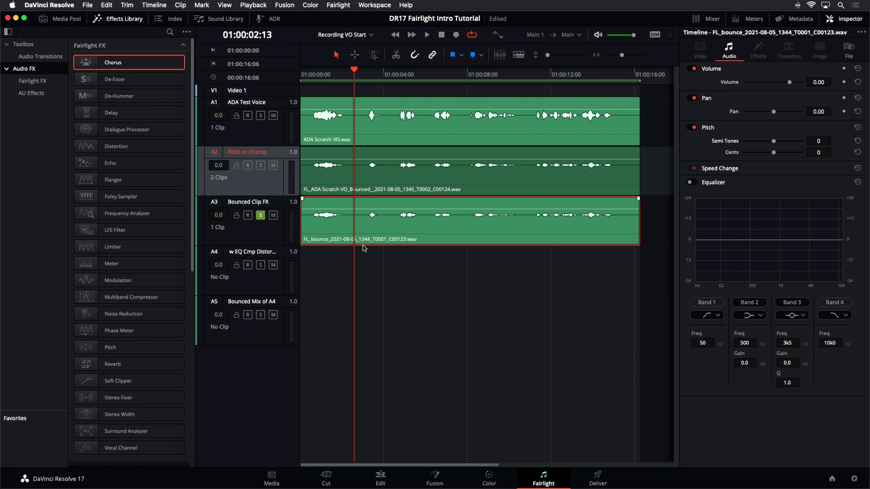
drag(411, 180, 420, 274)
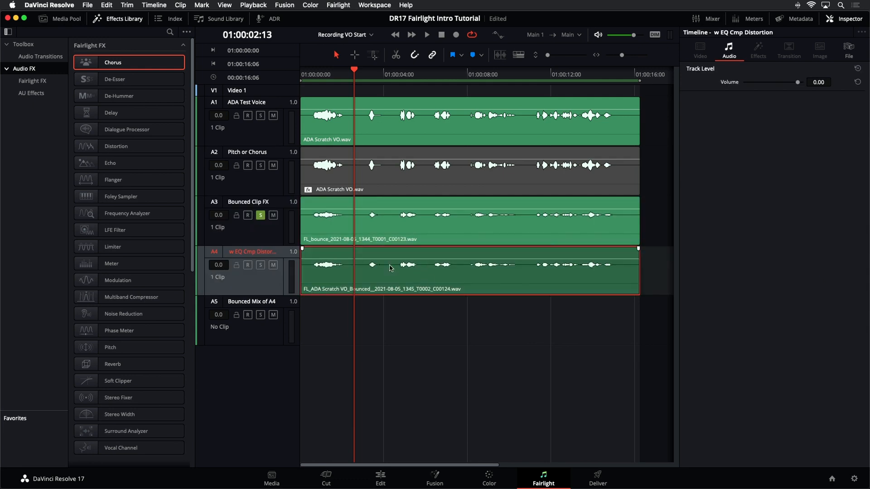
key(super+z)
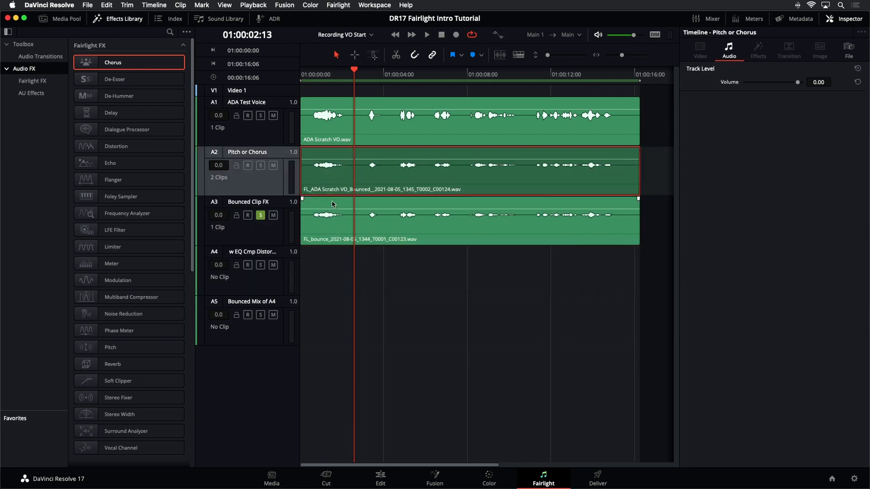
Step: Display the audio track layers to examine the stacked clips on the Pitch or Chorus track, and hide the layers again
click(224, 5)
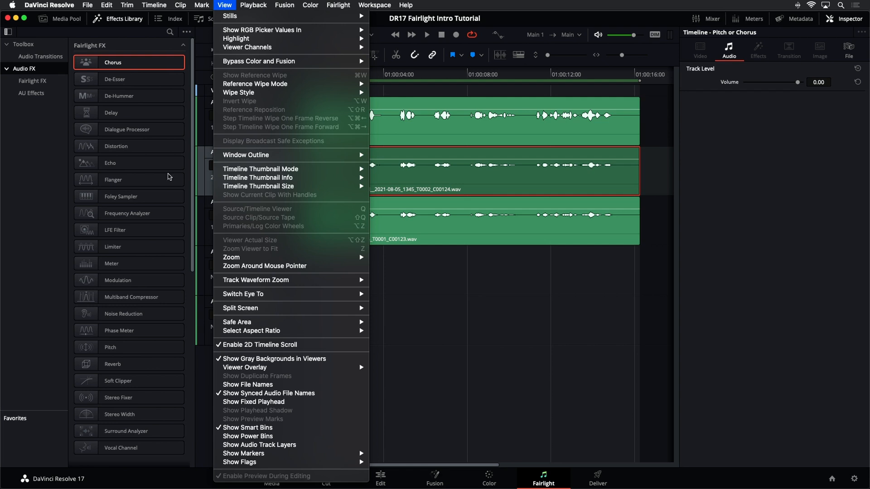
click(248, 444)
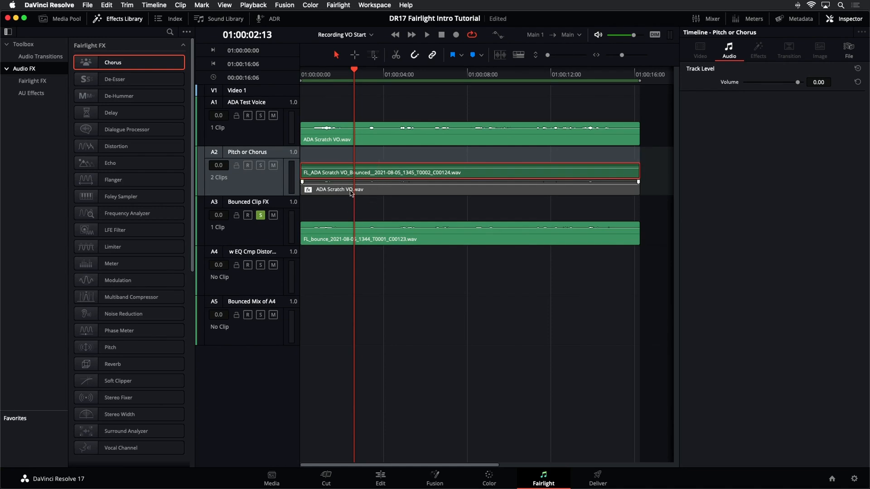
click(225, 5)
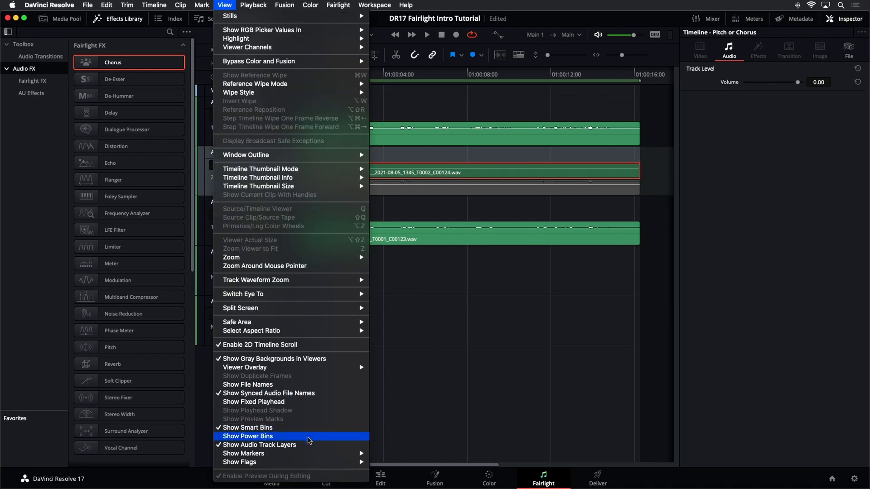
click(312, 447)
Step: Move the effects-bounced clip from the Pitch or Chorus track to the w EQ Cmp Distortion track
click(416, 177)
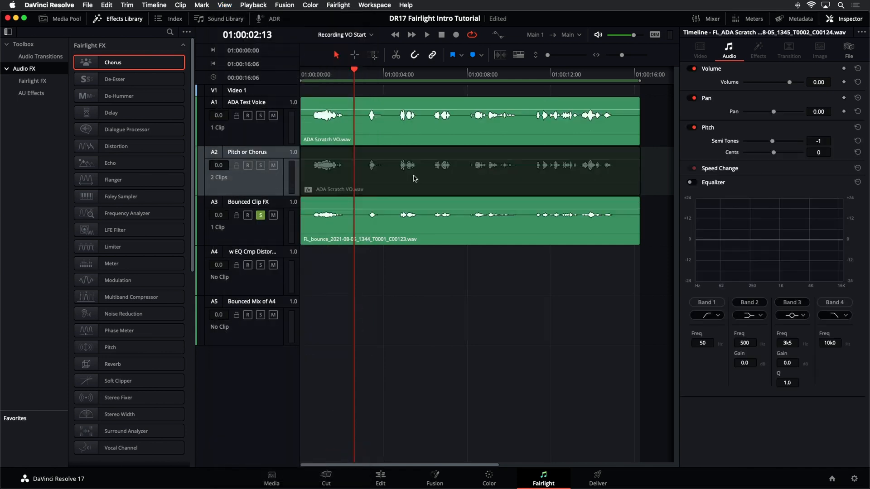
click(415, 268)
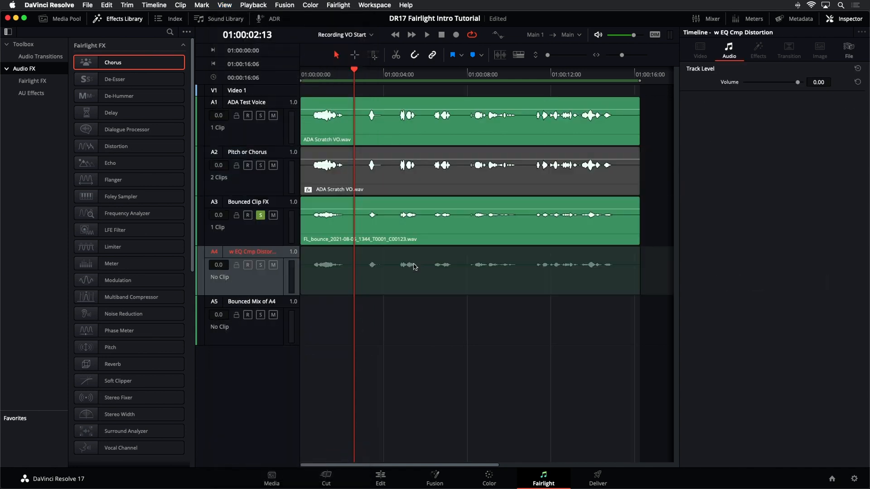
click(405, 173)
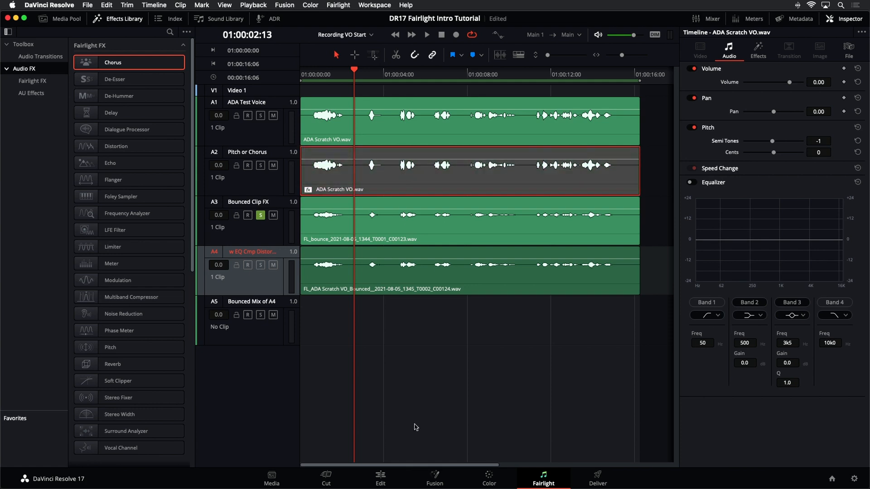
click(405, 382)
Step: Solo only the w EQ Cmp Distortion track and play it
click(260, 265)
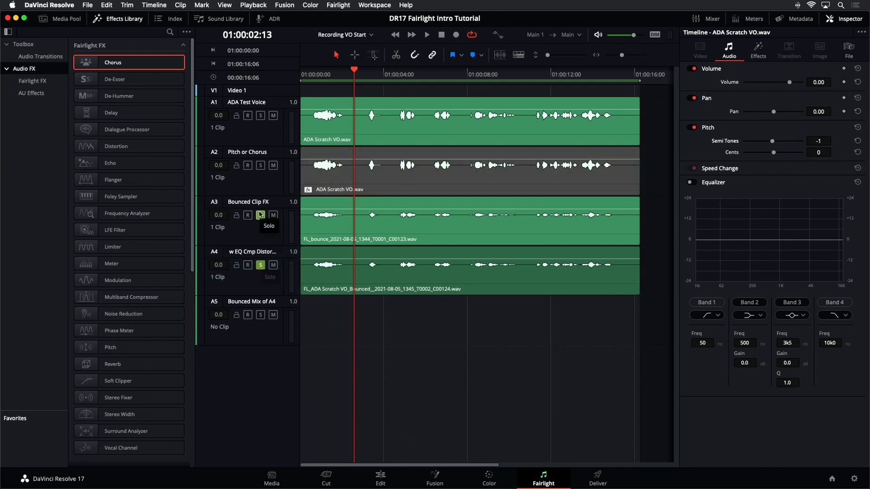
click(260, 215)
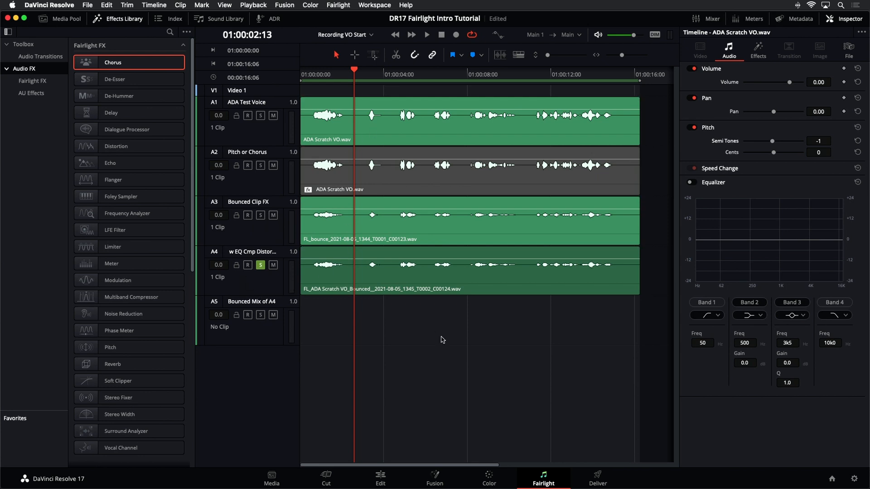
key(space)
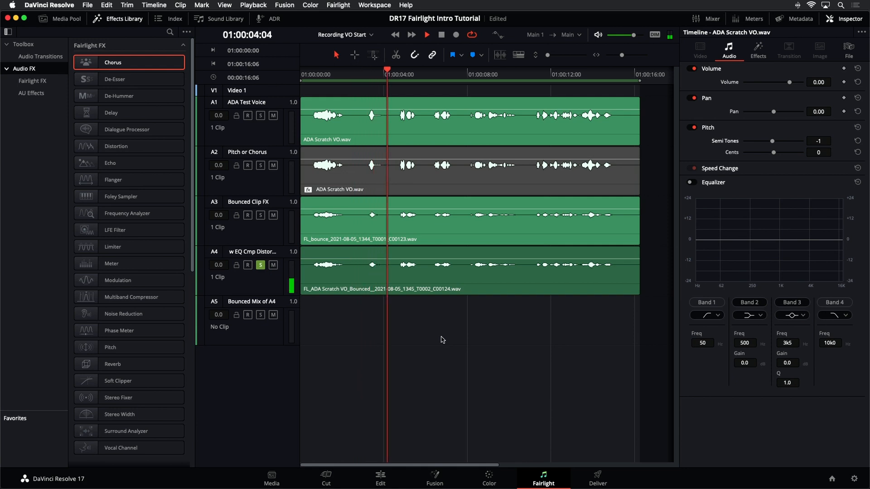
key(space)
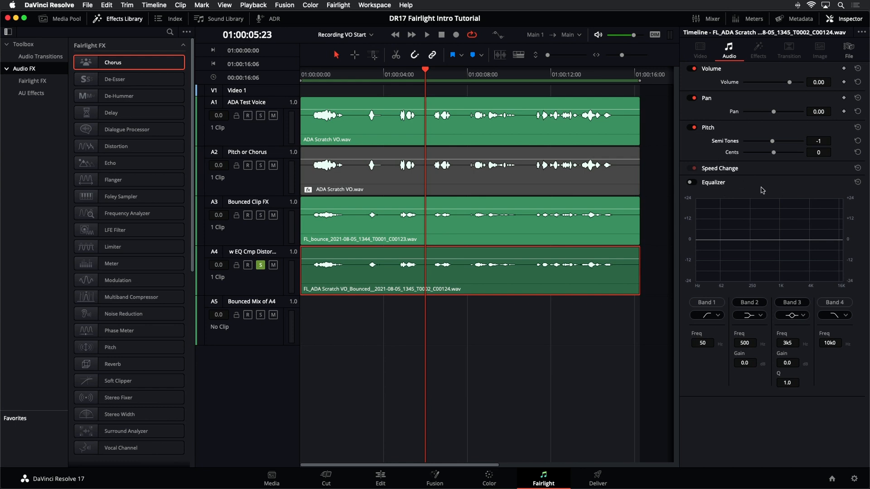
Step: Turn the clip equalizer of the bounced A4 clip on and back off
click(690, 183)
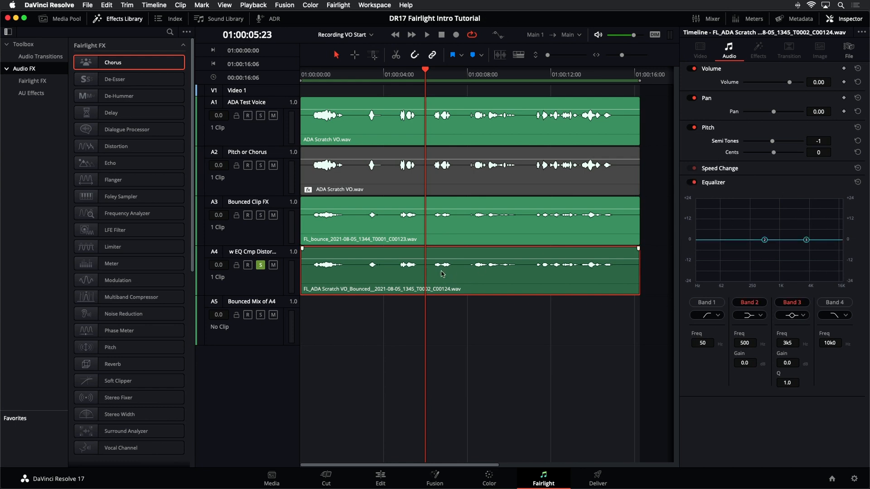
click(694, 183)
Step: Replace the Inspector with the Mixer, widened to show all five tracks, and open the track equalizer of w EQ Cmp Distortion
click(850, 20)
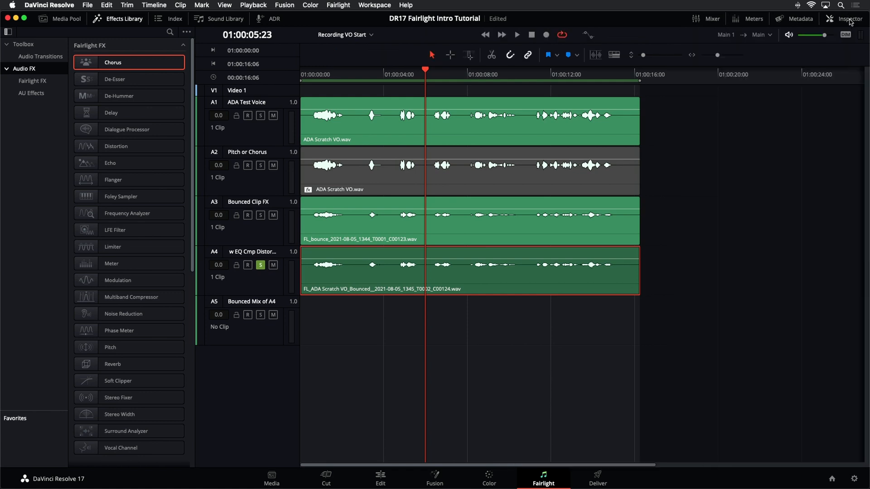
click(712, 19)
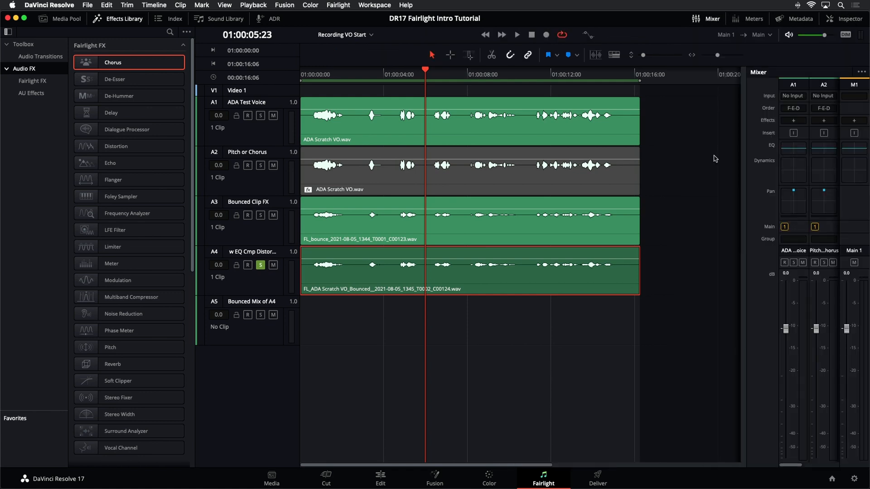
drag(746, 198, 654, 199)
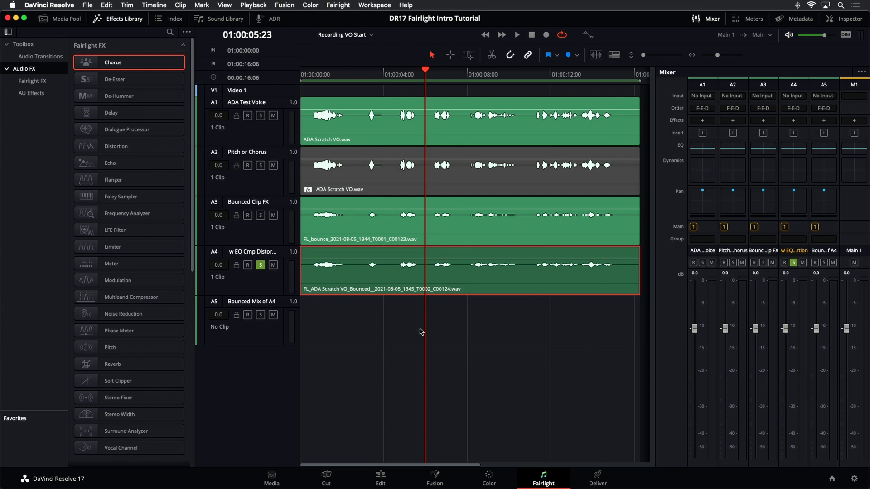
click(269, 288)
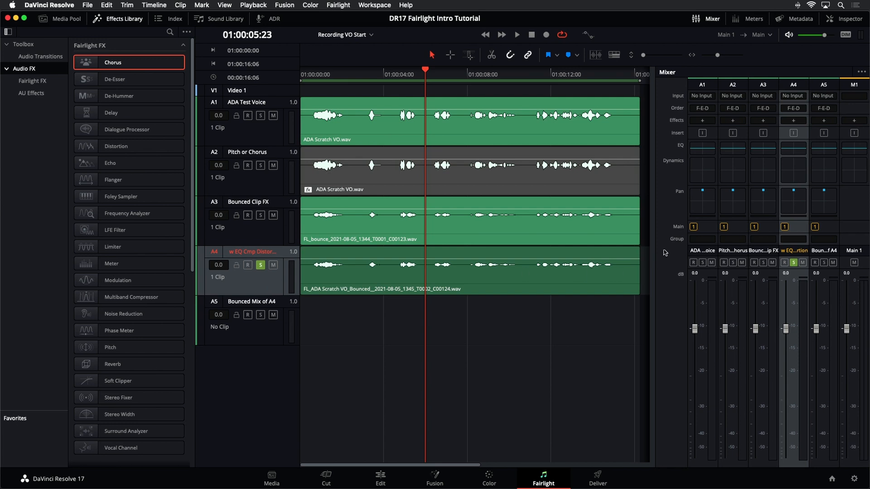
double_click(789, 150)
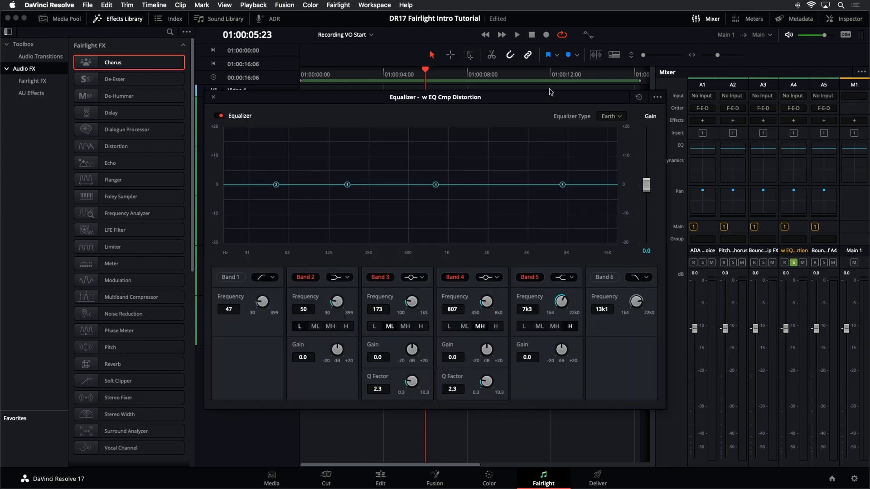
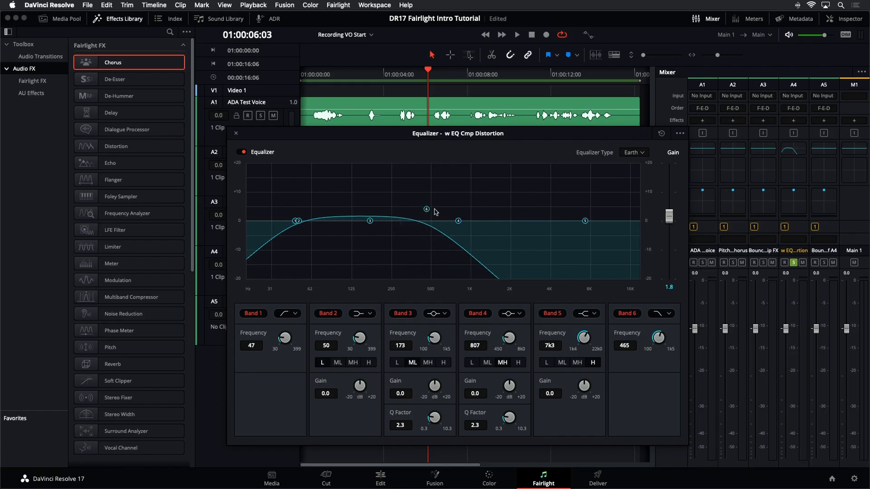
Step: Try Band 6 at 1k4, Band 1 at 158 and an equalizer gain of 10.5, auditioning the track
drag(503, 212, 493, 210)
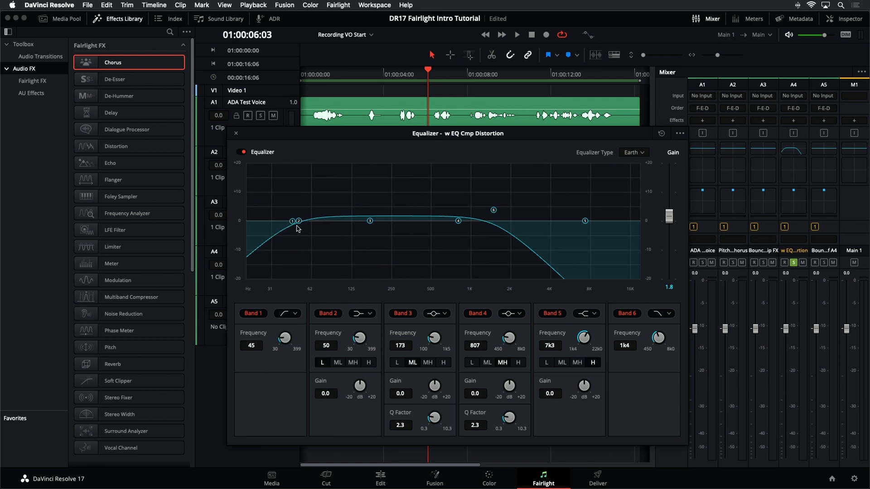
drag(305, 225, 355, 227)
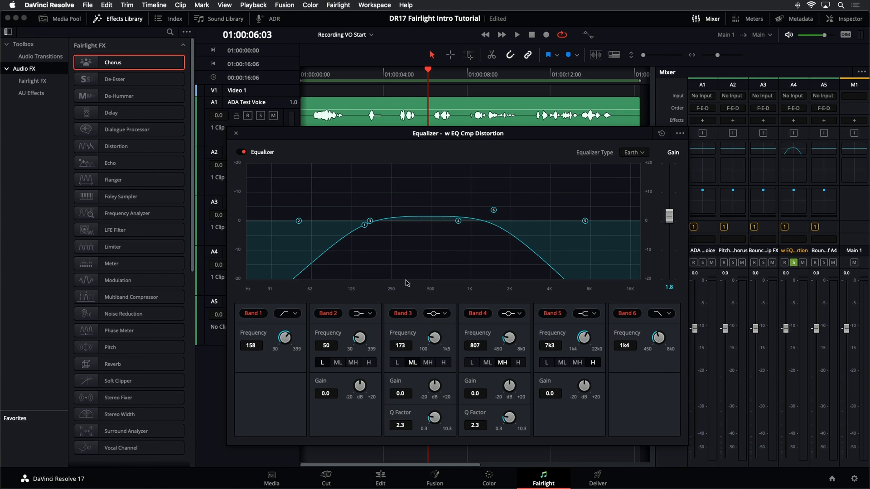
key(space)
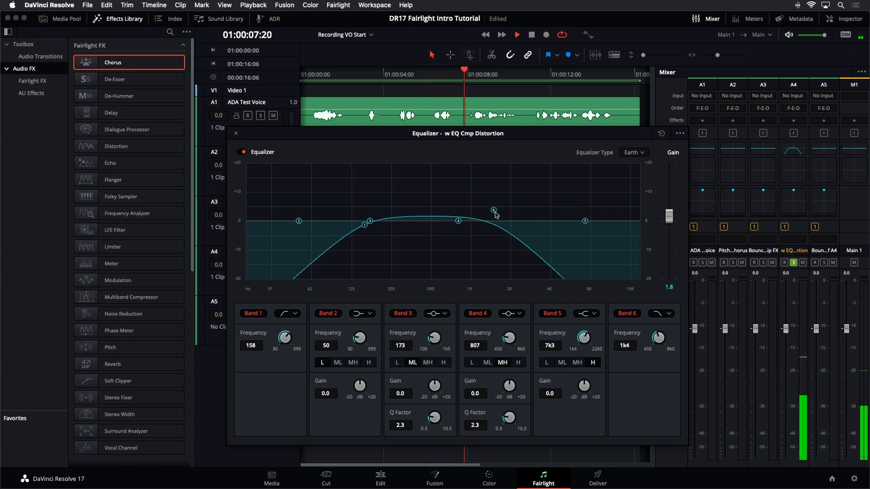
drag(670, 216, 678, 193)
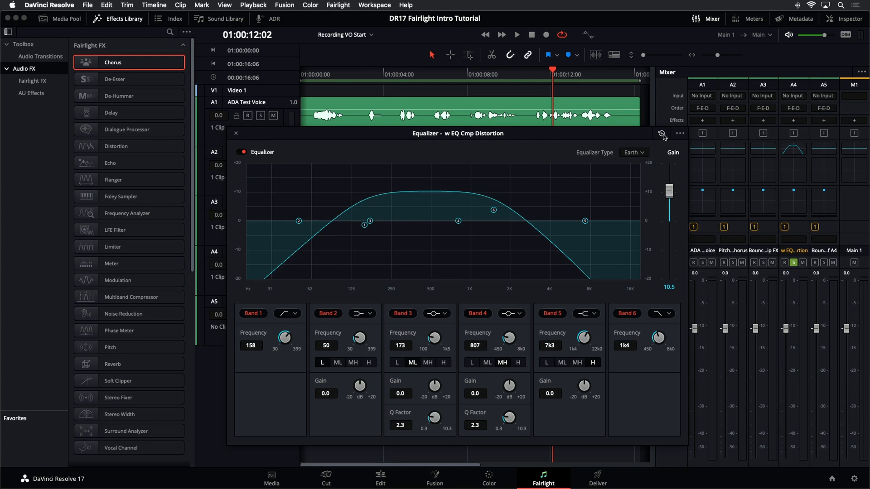
Step: Reset the track equalizer, enable Band 6 at 3k3 and Band 1 at 194, and close the equalizer
click(661, 134)
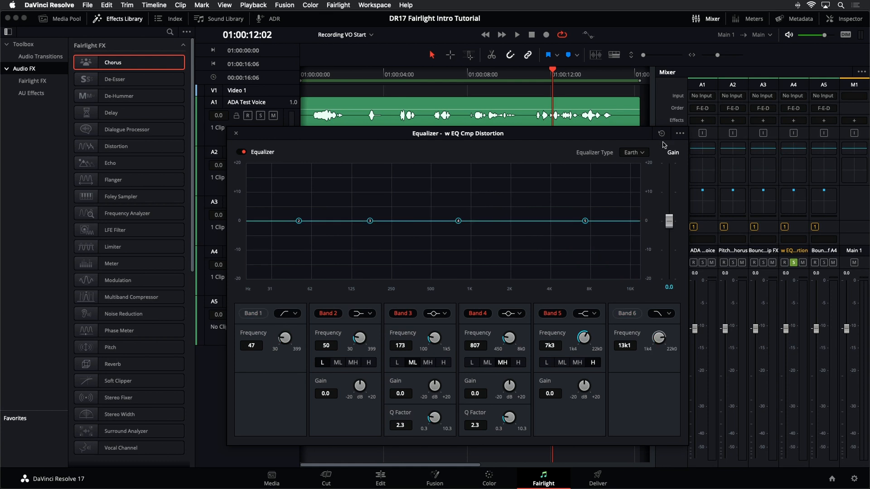
click(633, 316)
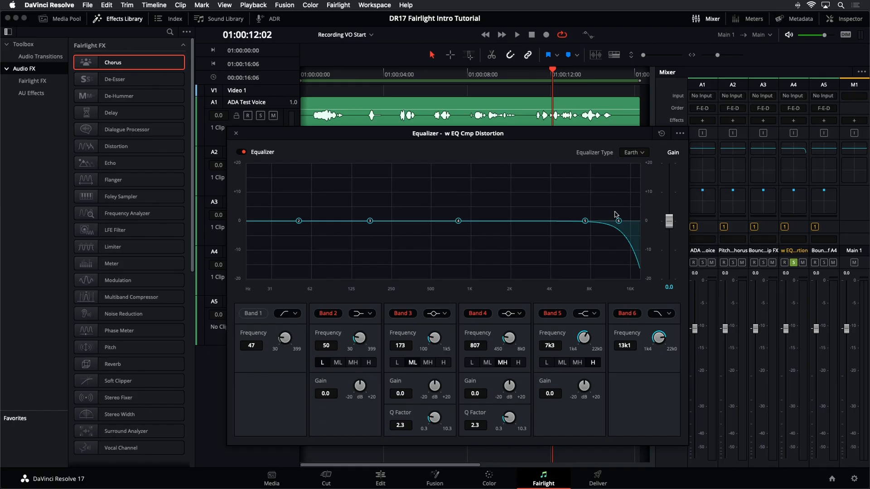
drag(614, 224, 540, 226)
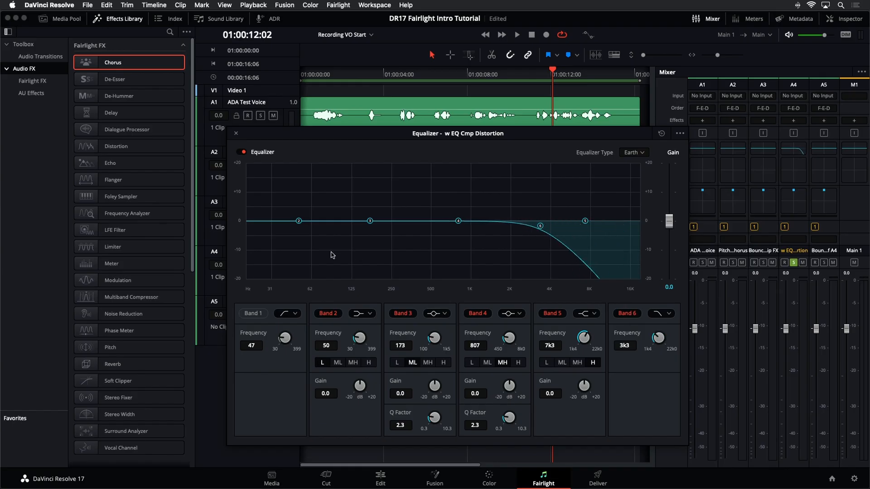
click(245, 313)
drag(293, 225, 375, 228)
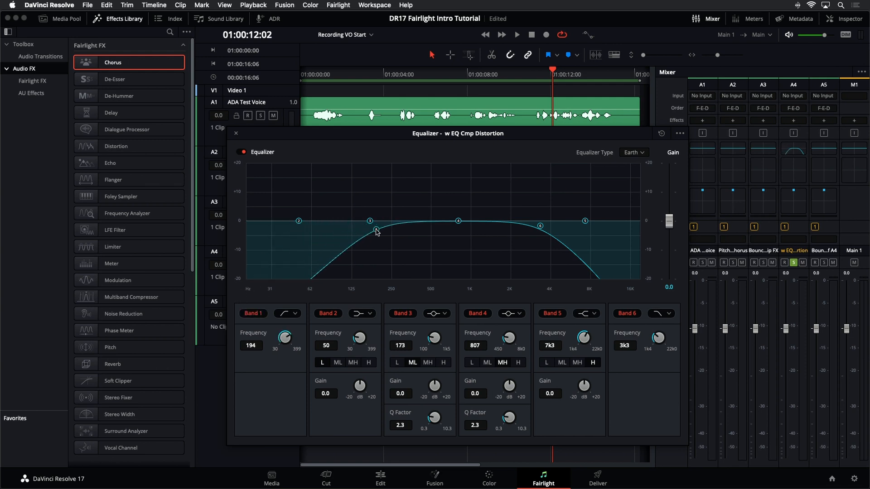
click(236, 133)
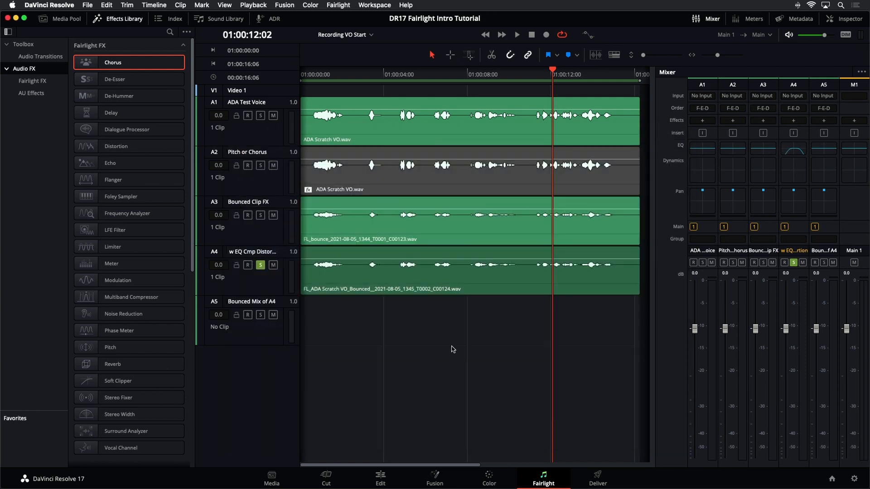
Step: Add the Distortion effect to the w EQ Cmp Distortion track and move its window clear of the track headers
drag(116, 147, 275, 291)
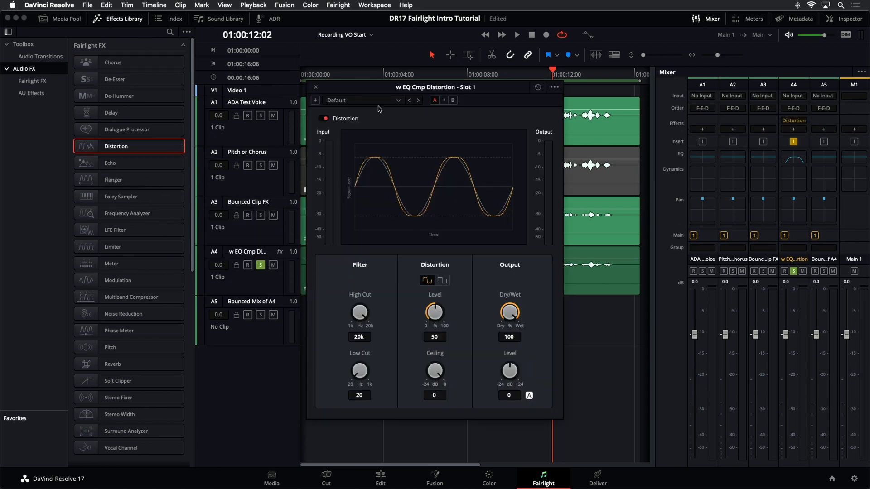
drag(375, 89, 465, 100)
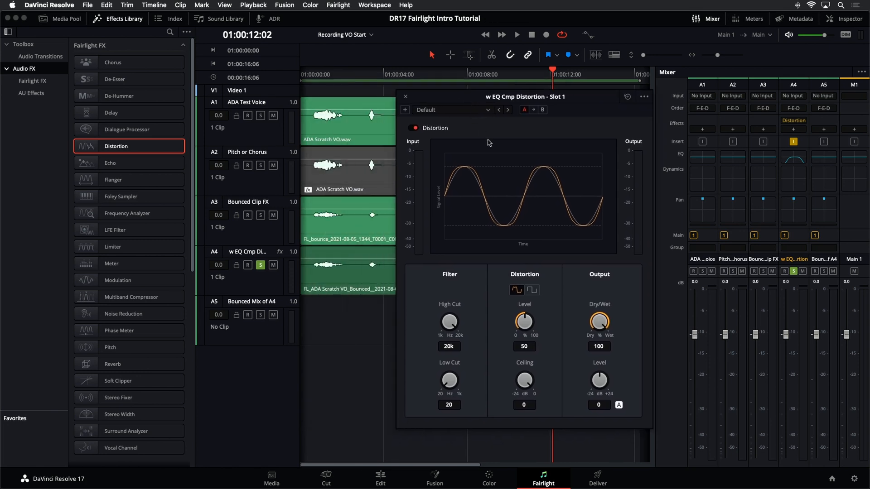
Step: Audition the Crunchy and Megaphone presets of the Distortion effect
click(458, 113)
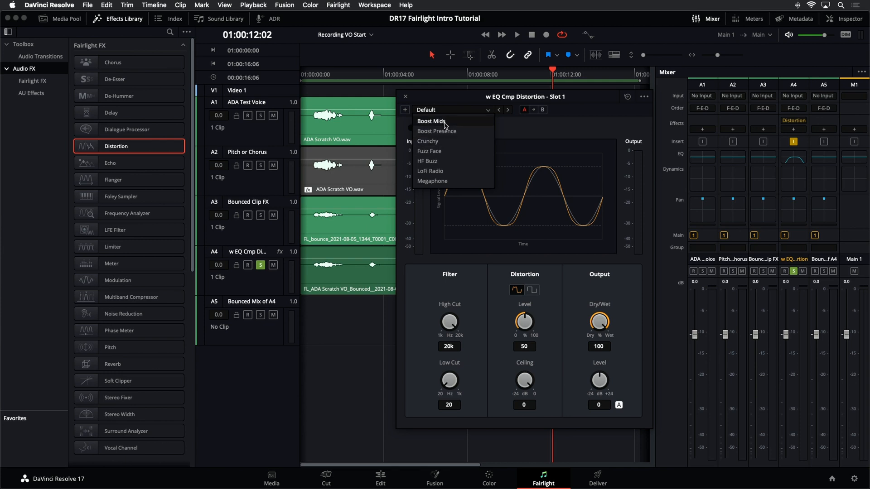
click(448, 141)
key(space)
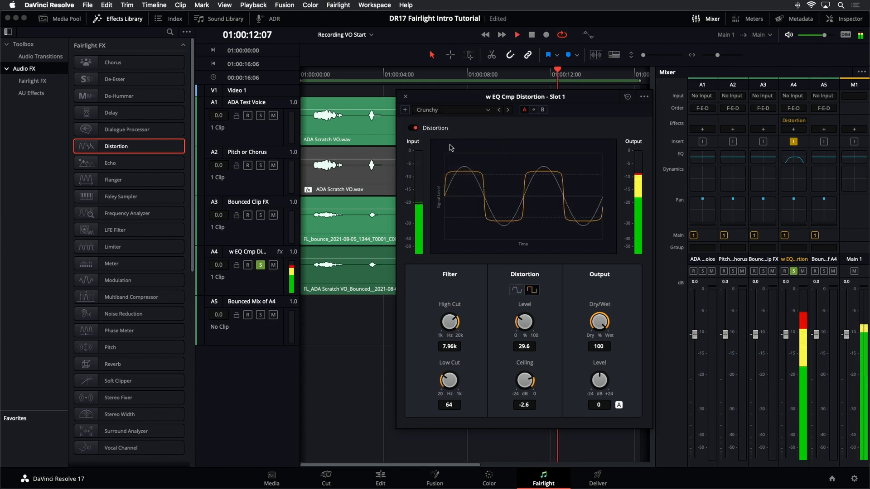
key(space)
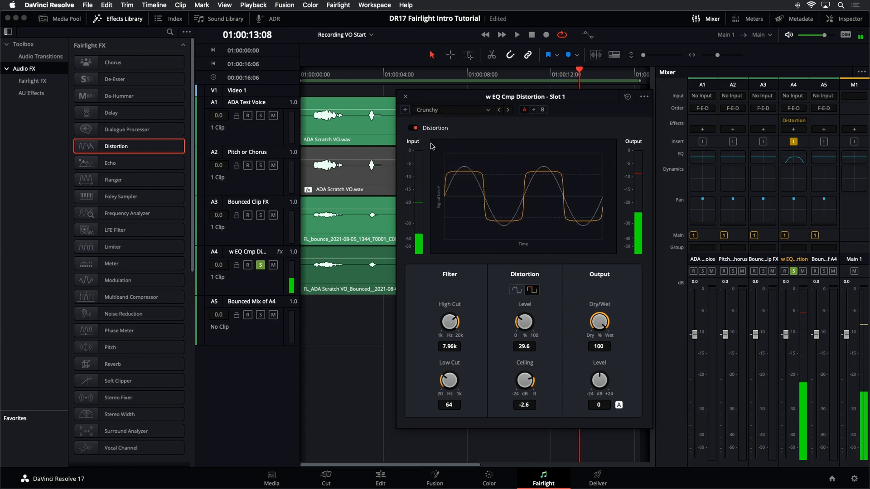
click(442, 110)
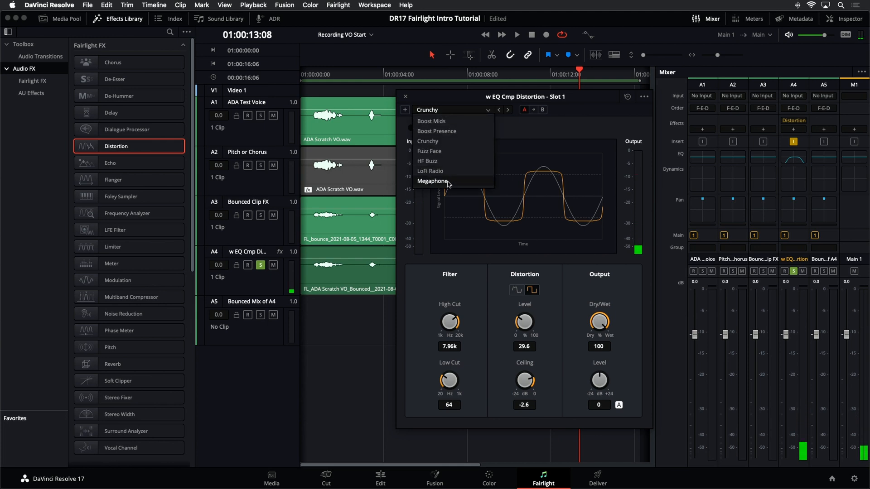
click(431, 181)
key(space)
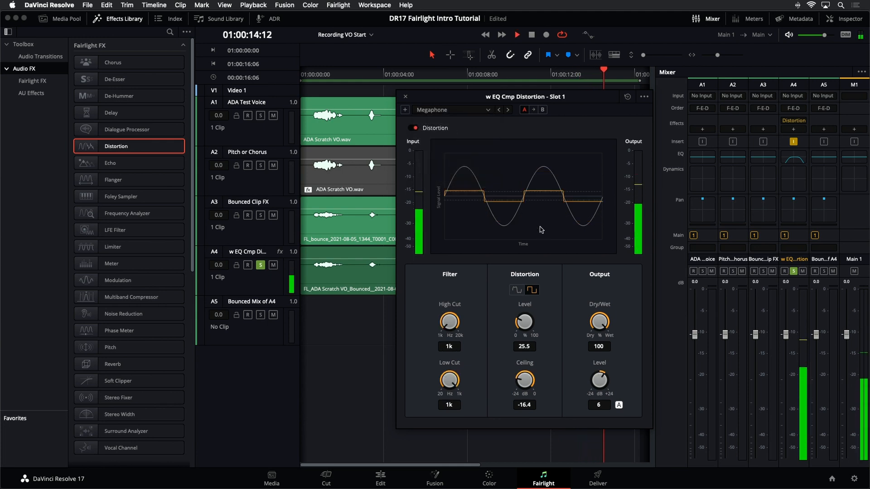
key(space)
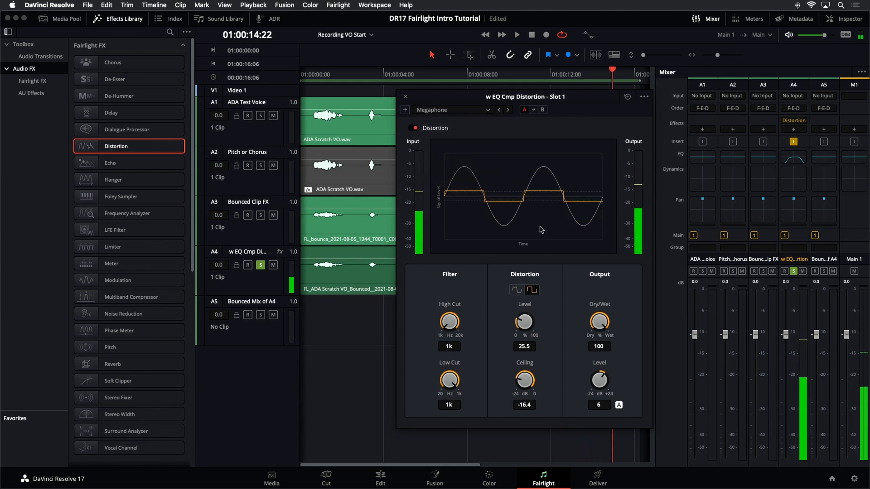
Step: Apply the LoFi Radio preset to the Distortion effect, listen to the track and close the effect window
click(459, 114)
click(433, 171)
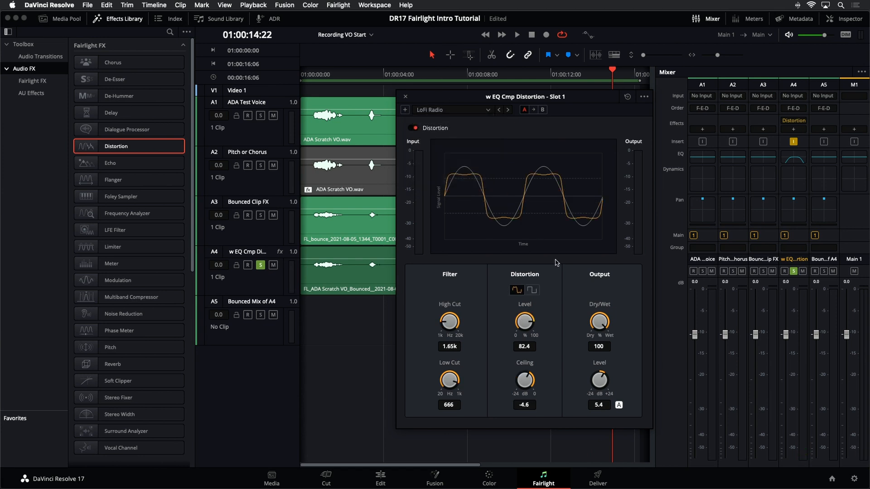
key(space)
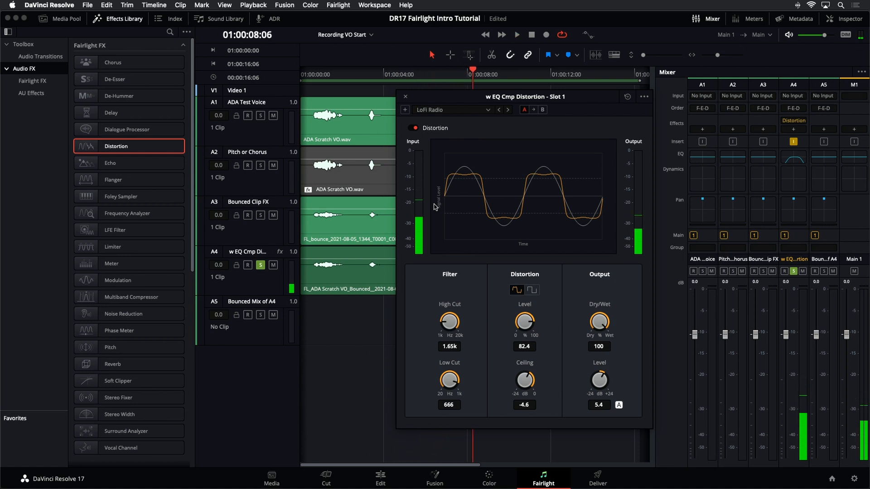
click(405, 98)
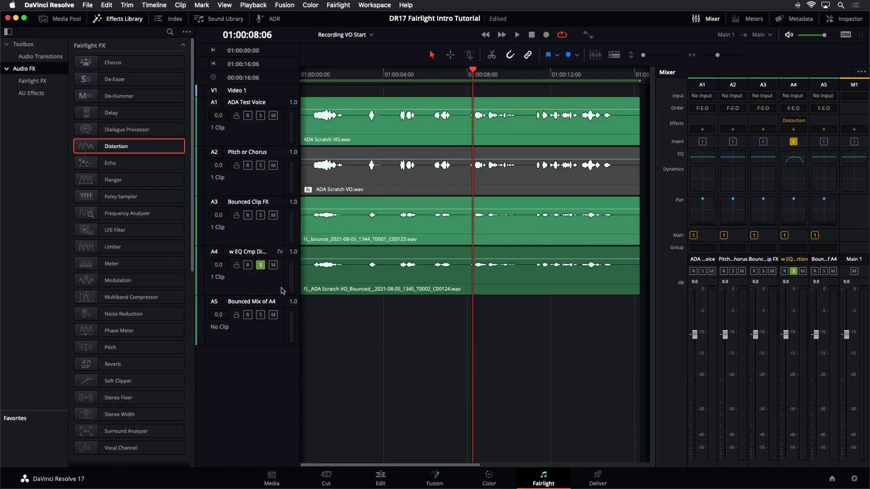
Step: Change the track type of the empty Bounced Mix of A4 track to Stereo
click(285, 289)
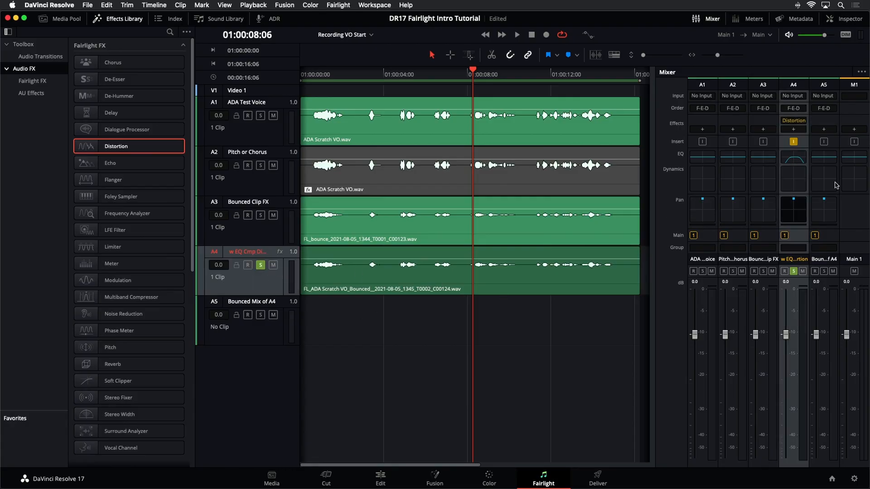
click(481, 323)
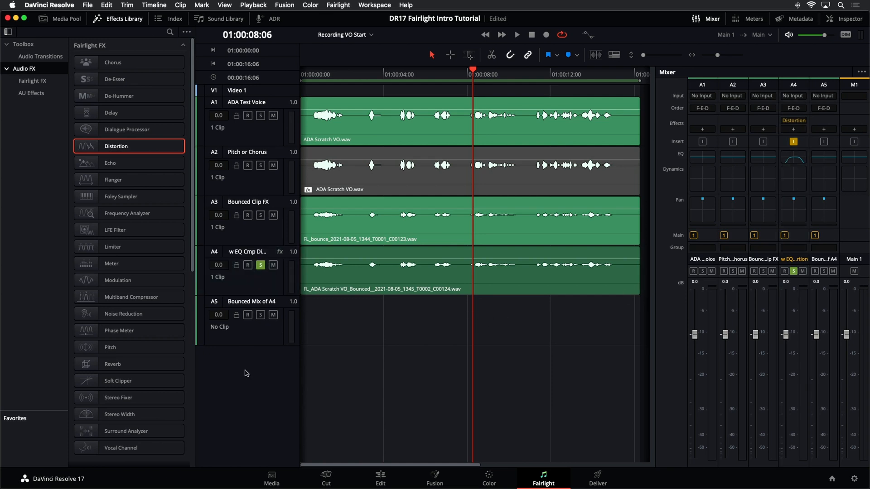
right_click(264, 343)
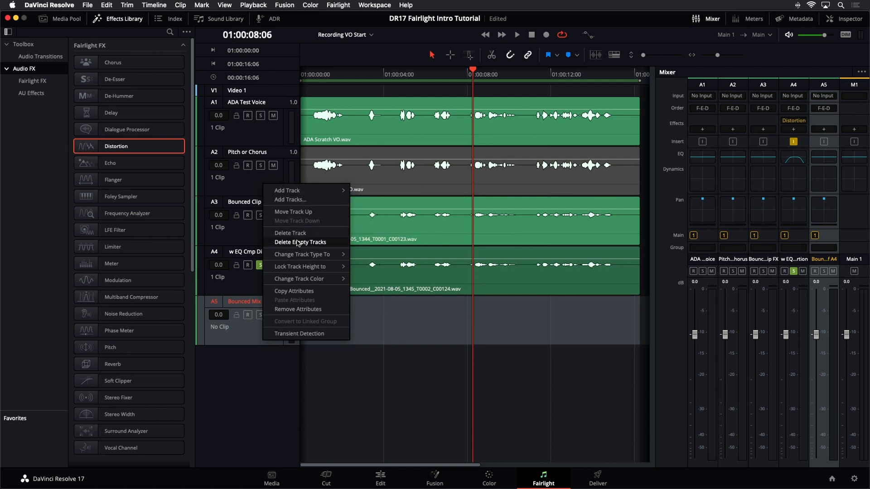
click(357, 266)
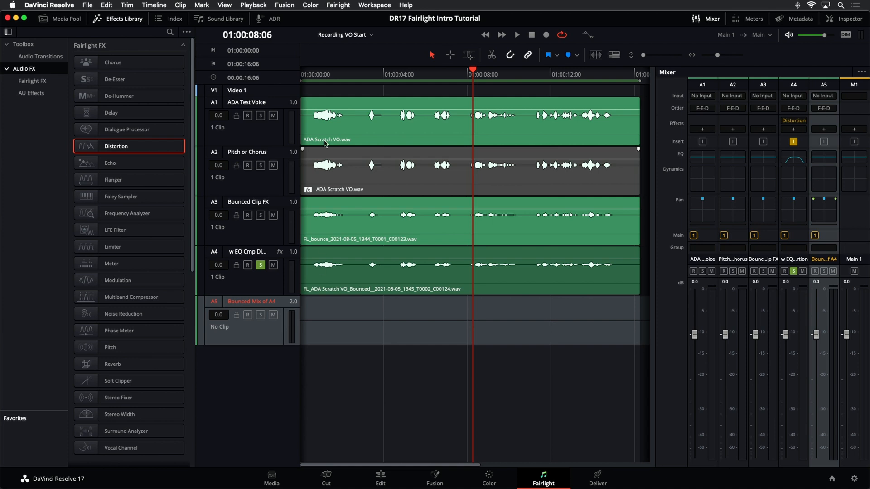
Step: Bounce the Main 1 mix to the Bounced Mix of A4 track
click(166, 3)
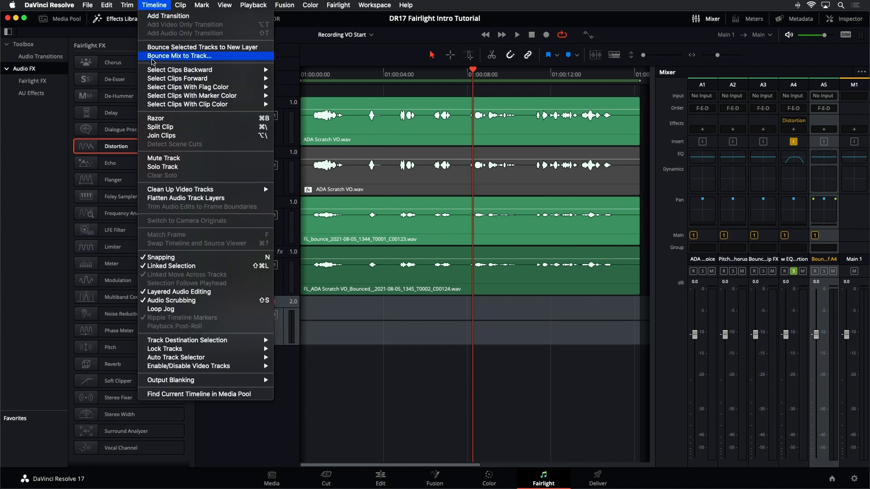
click(153, 56)
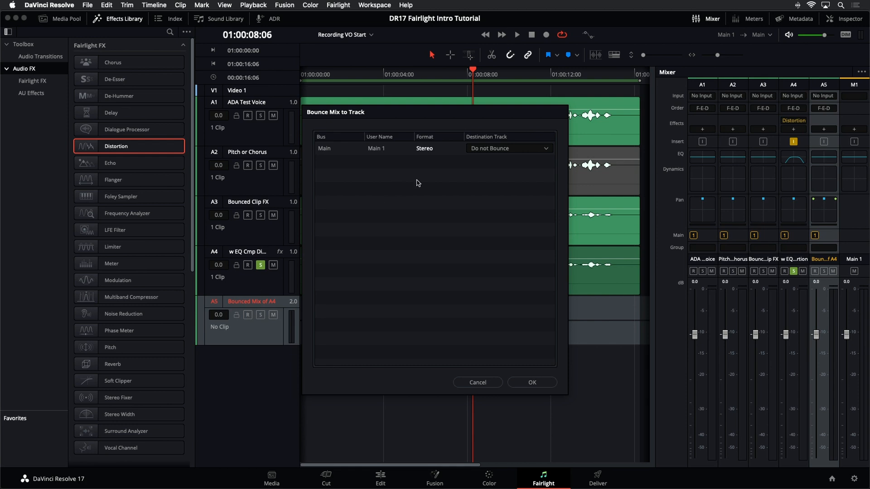
click(510, 151)
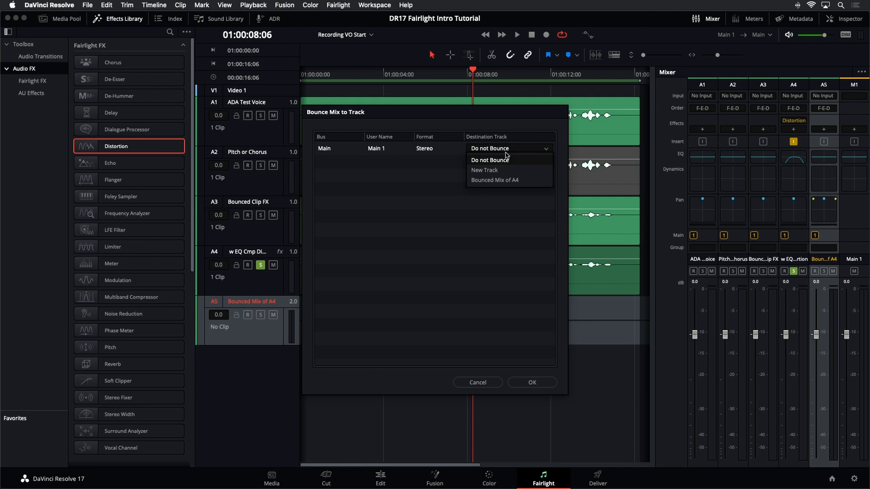
click(495, 180)
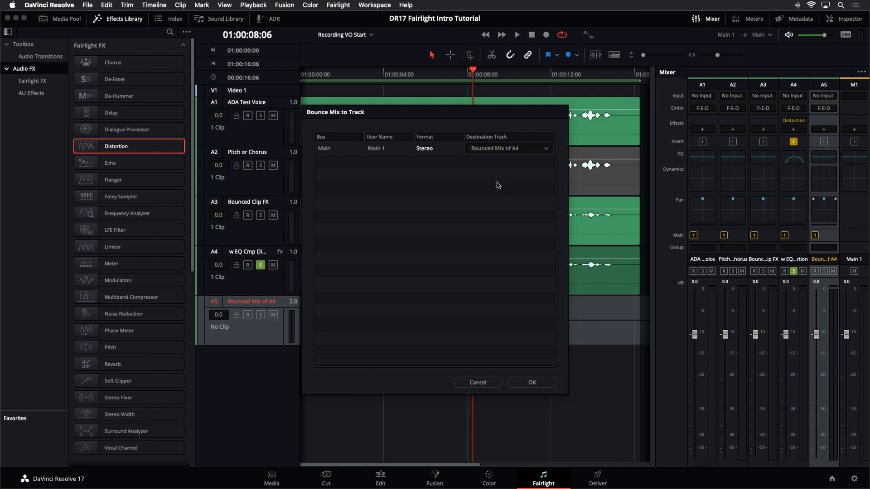
click(531, 383)
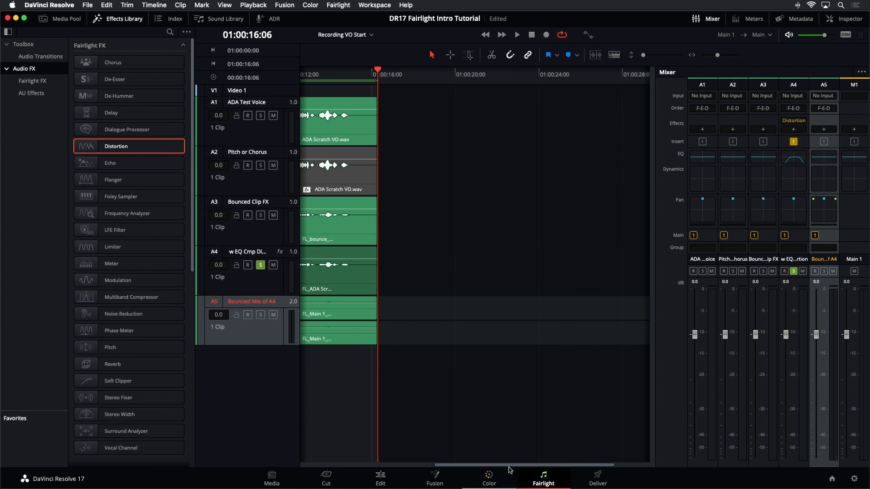
Step: Increase the height of the Bounced Mix of A4 track, solo only that track and play it from the start
drag(510, 470, 329, 479)
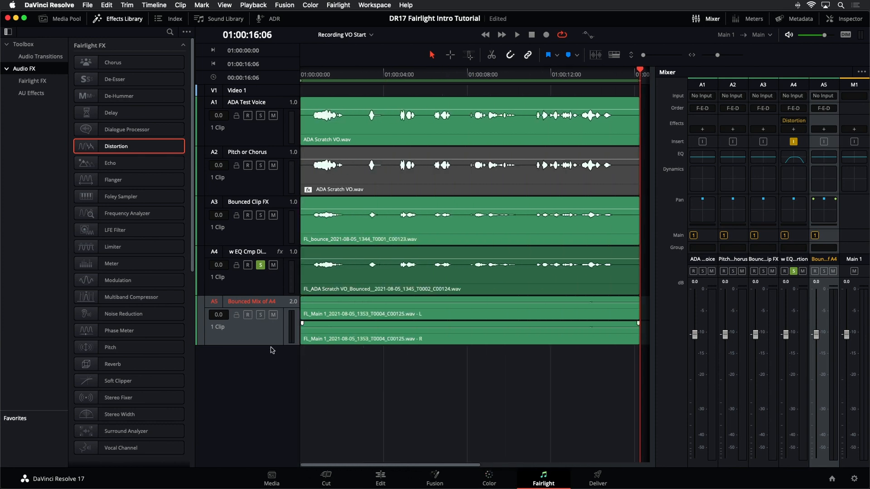
drag(271, 346, 271, 434)
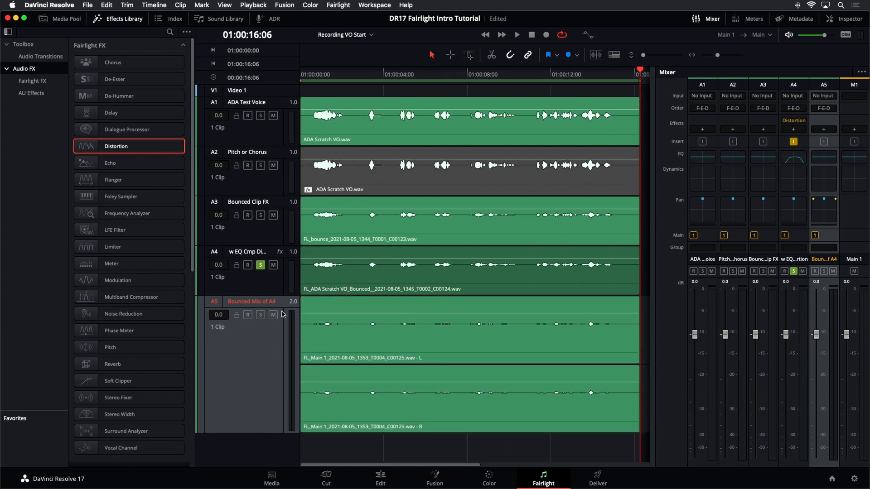
click(260, 314)
click(261, 264)
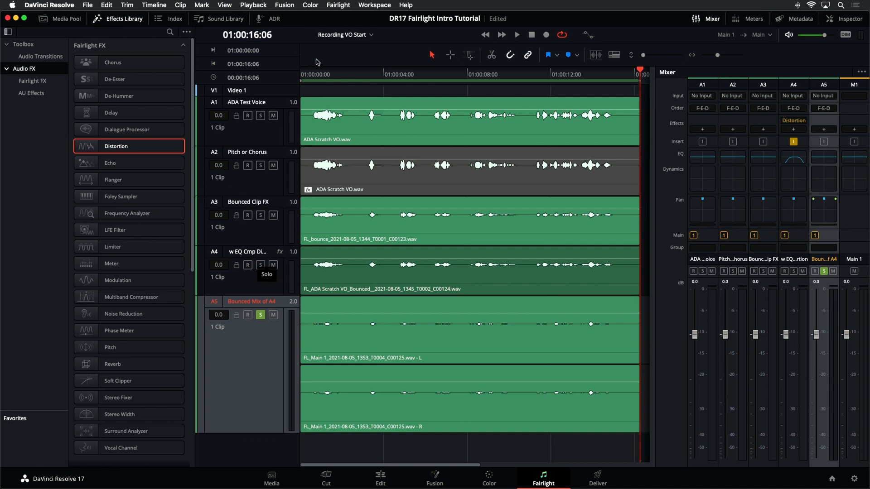
key(Home)
key(space)
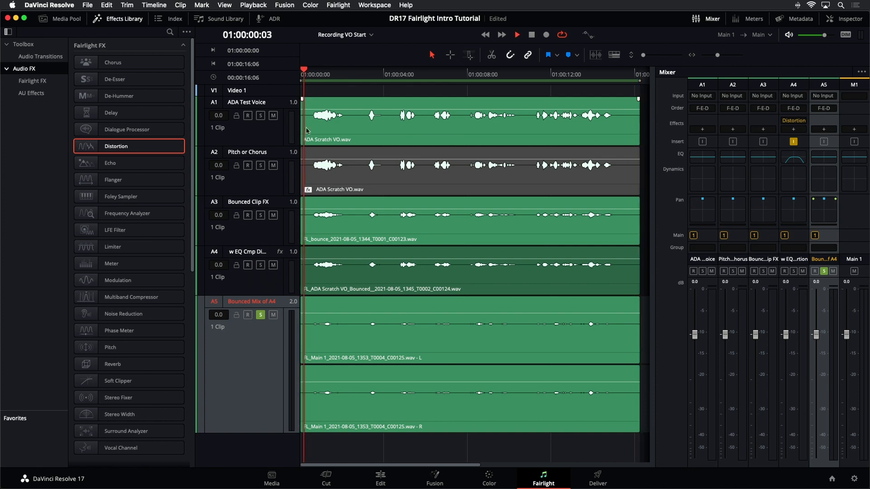
Step: Compare the w EQ Cmp Distortion and Bounced Mix of A4 tracks by switching the solo between them during playback
click(260, 315)
click(261, 265)
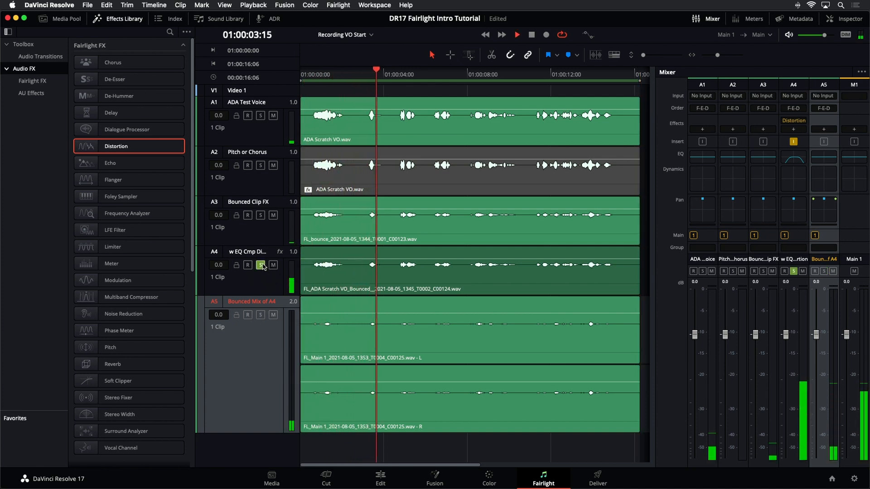
click(261, 264)
click(260, 315)
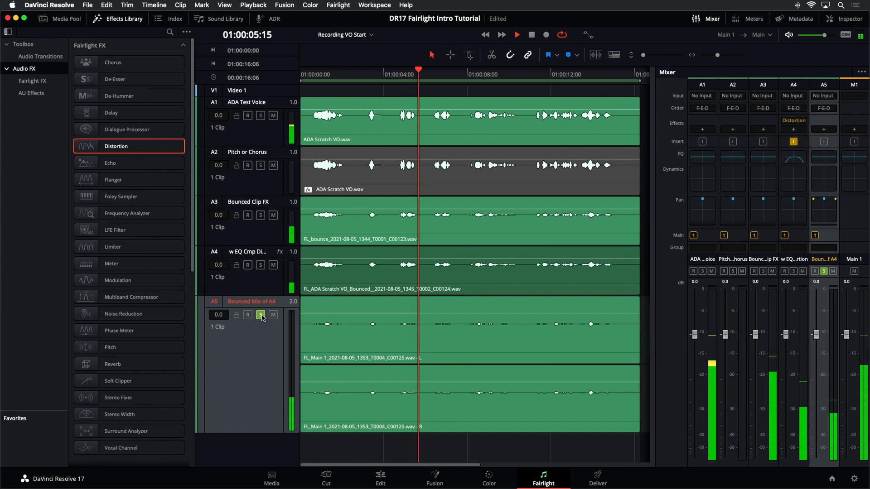
key(space)
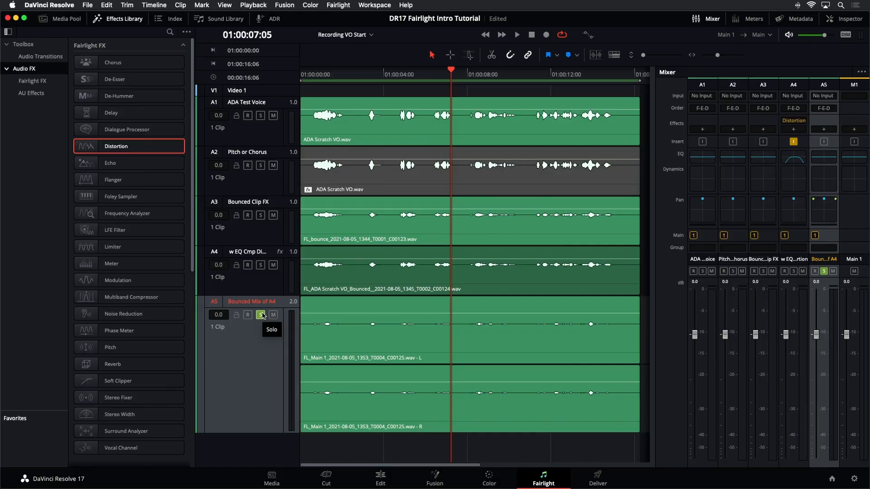
Step: Fit the whole timeline in view and select the bounced stereo clip on the Bounced Mix of A4 track
key(shift+z)
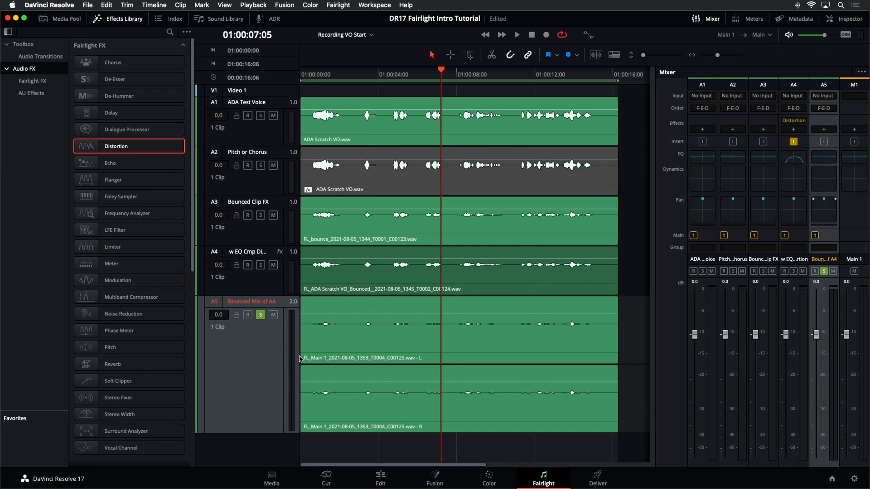
click(349, 345)
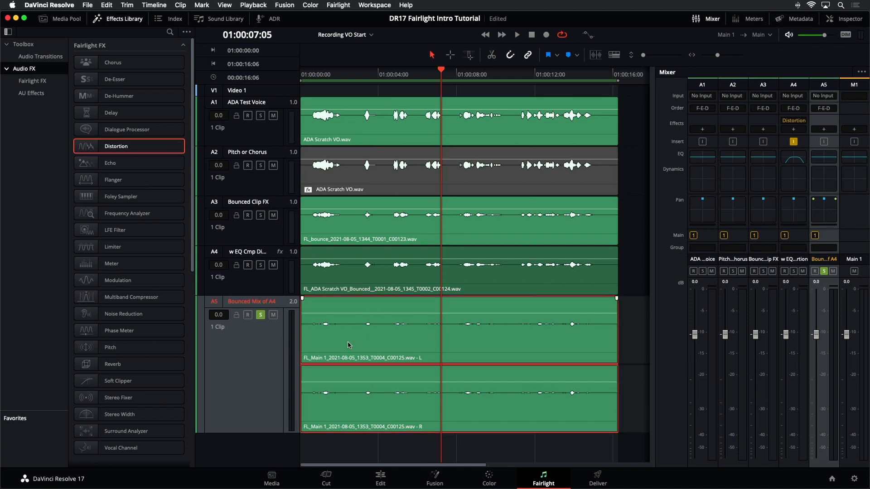
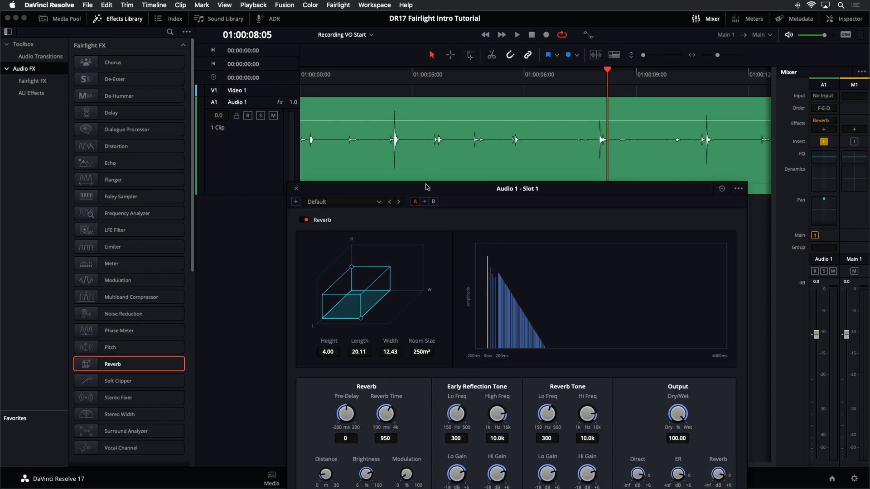
Step: Audition the footsteps clip with the default reverb, and again with the Bathroom reverb preset
key(space)
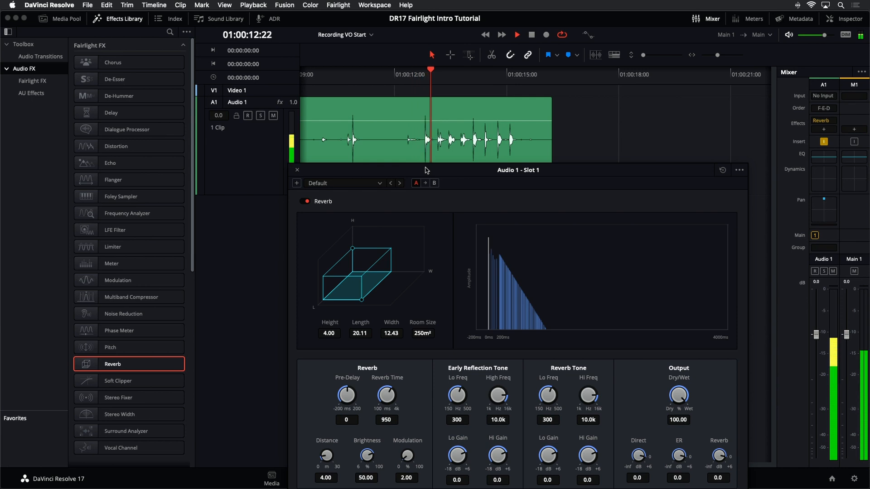
key(space)
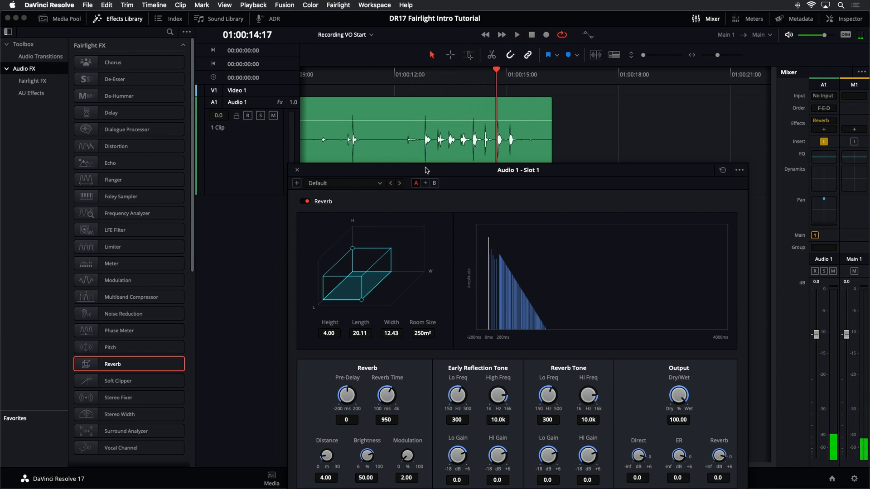
click(356, 188)
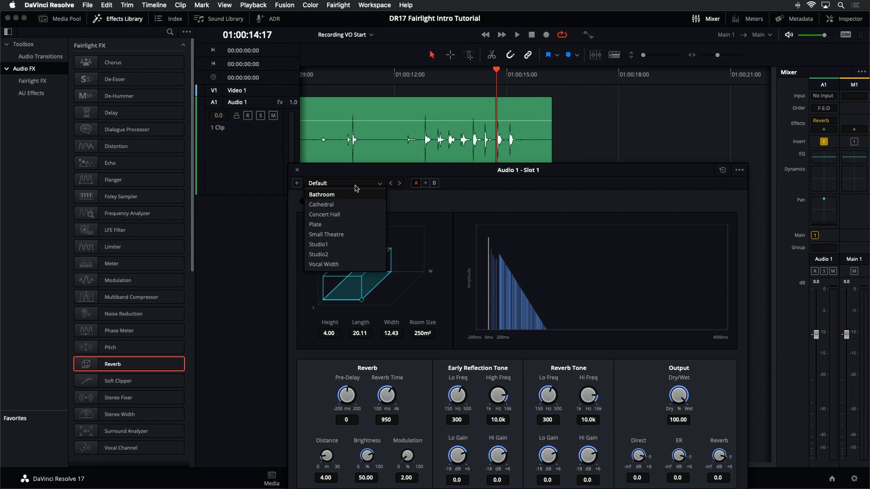
click(342, 195)
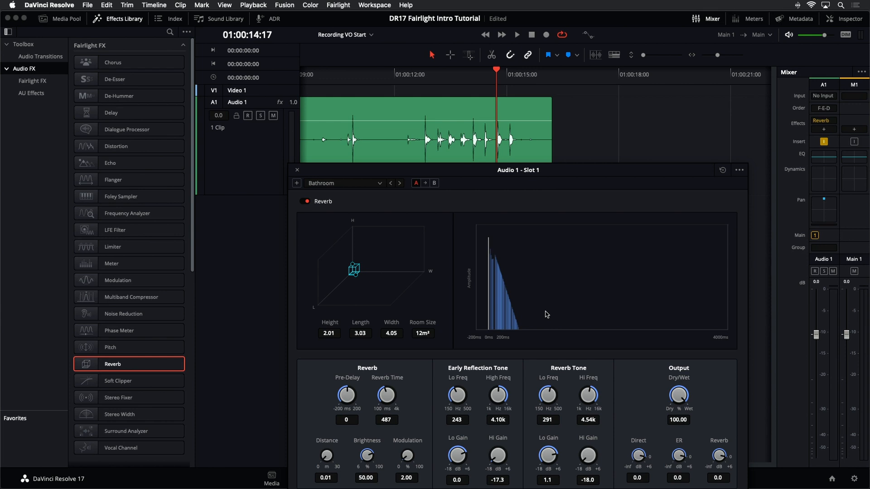
key(space)
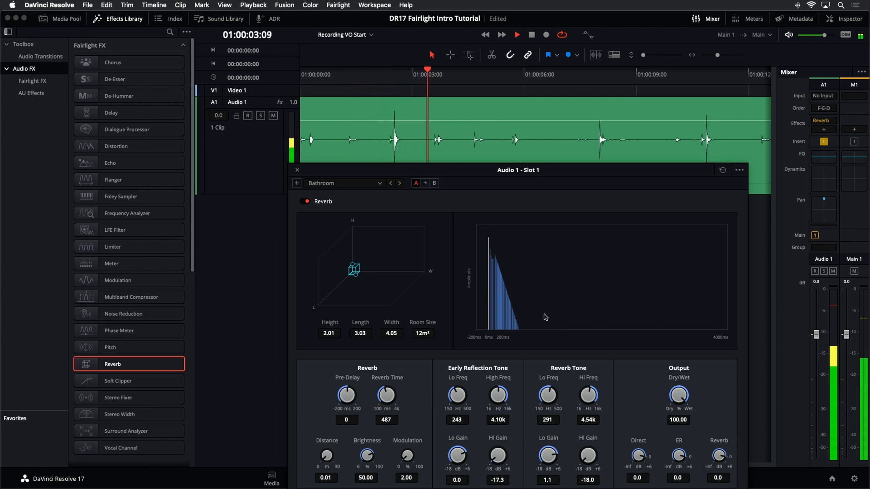
key(space)
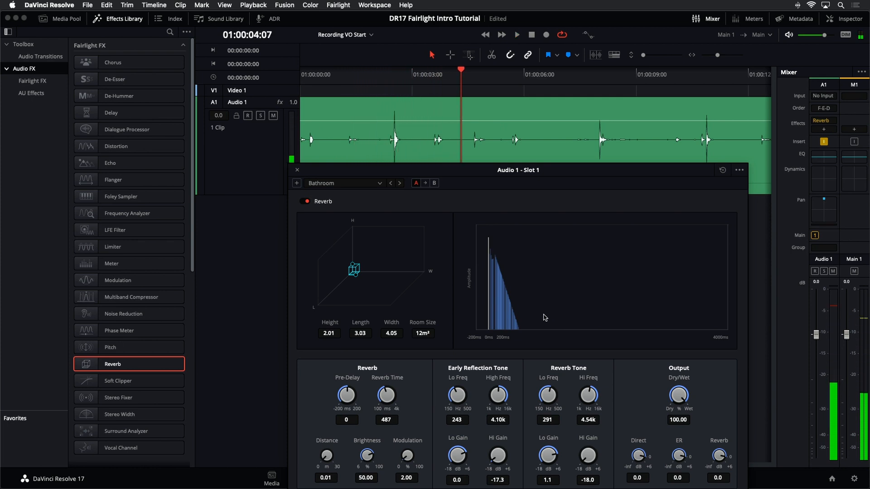
Step: Load the Cathedral reverb preset on Audio 1 and play the footsteps clip through it
click(349, 183)
click(352, 205)
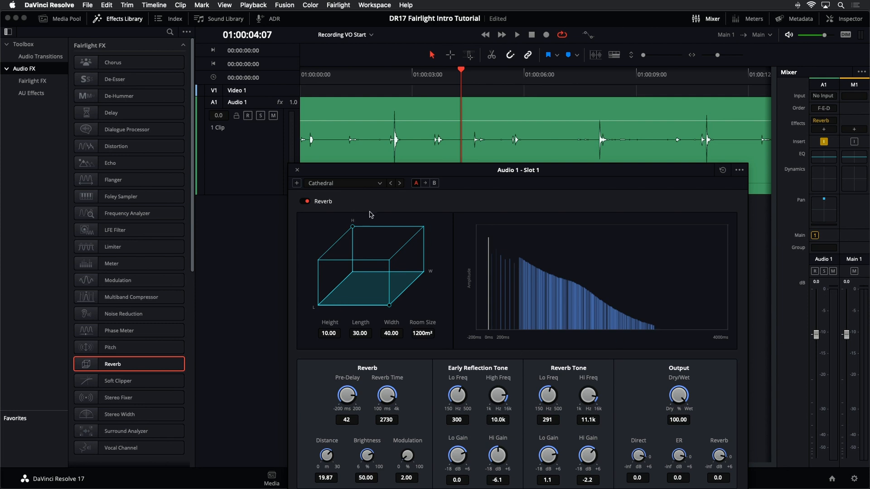
key(space)
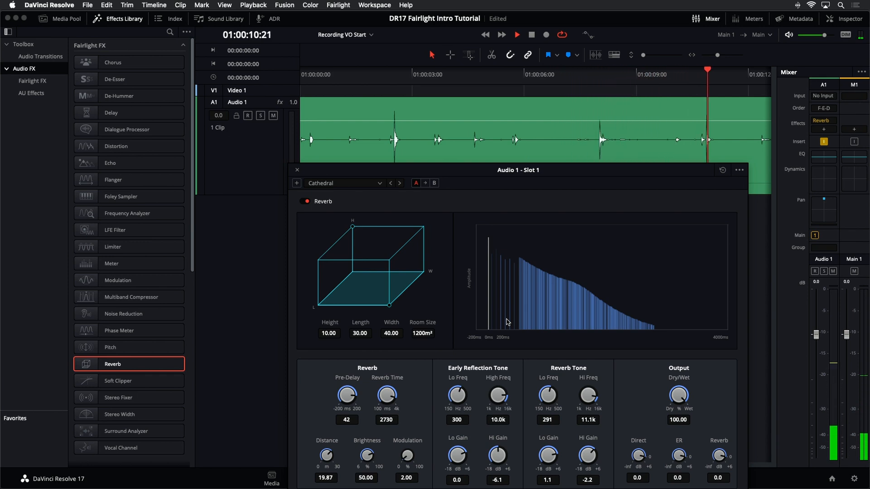
key(space)
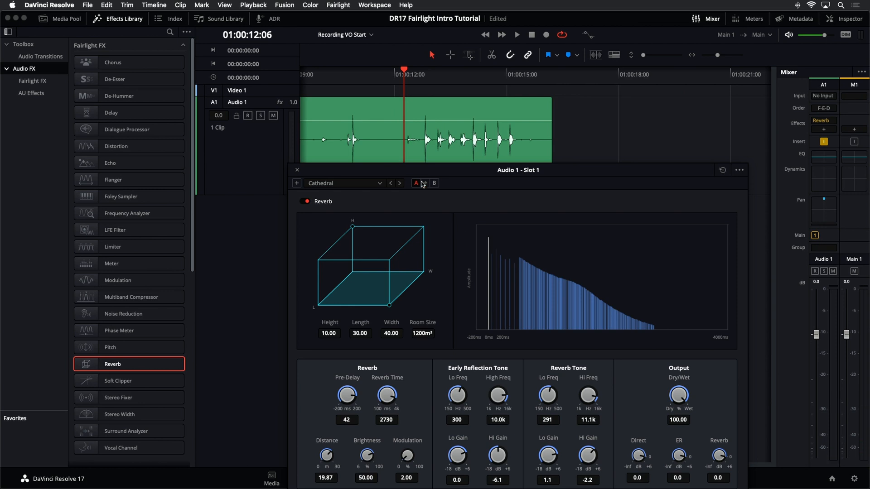
Step: Load the Studio2 reverb preset and play the run of footsteps near the clip's end
click(380, 183)
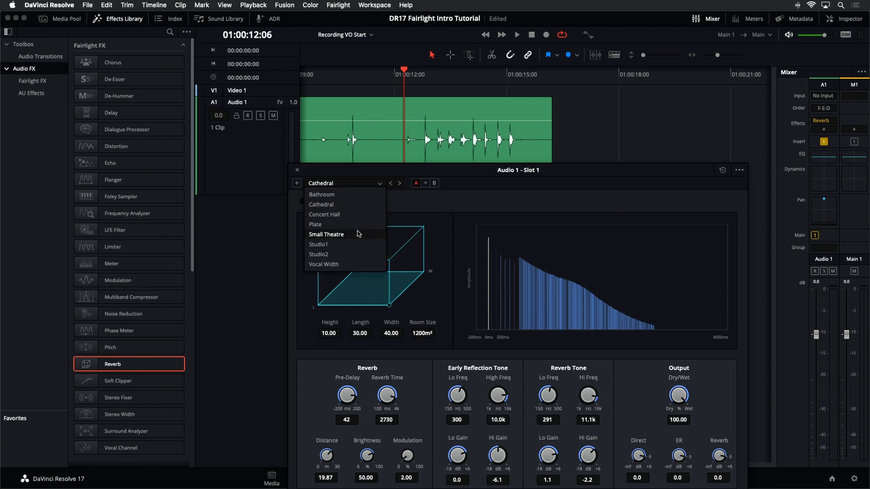
click(349, 254)
key(space)
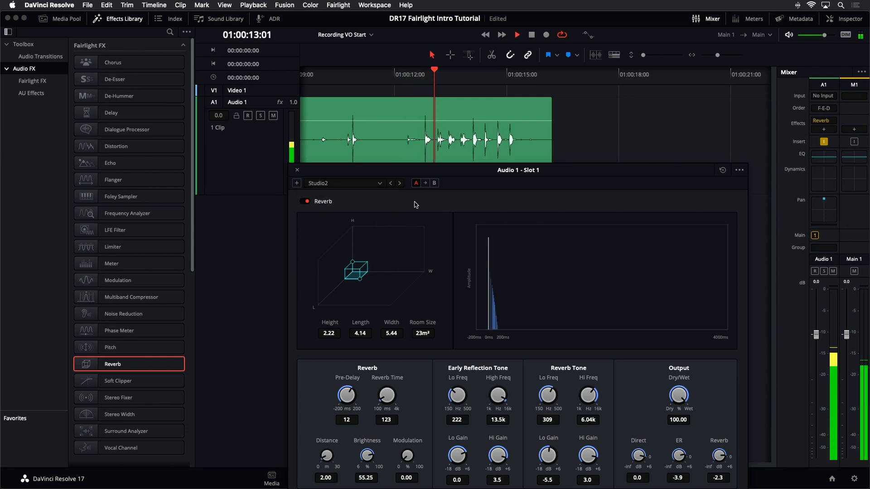
key(space)
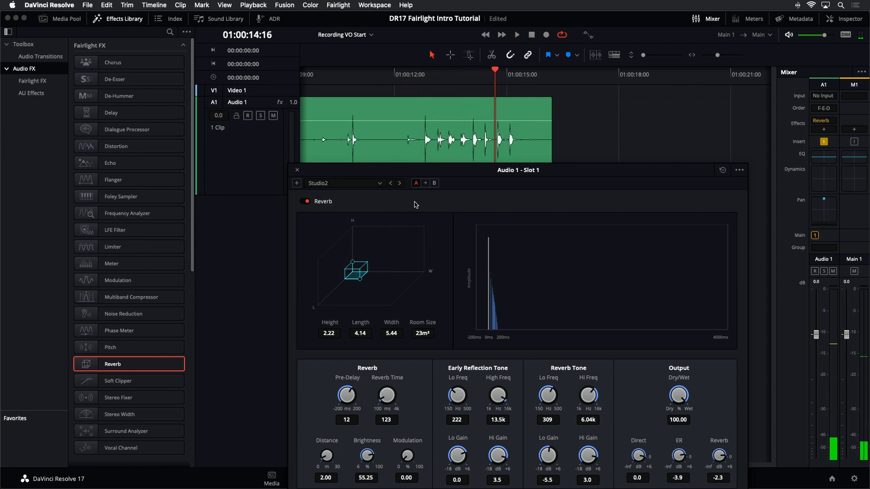
Step: Move the Reverb window so all its controls are visible, and look up where the DaVinci Resolve Reference Manual is offered
drag(396, 175, 408, 134)
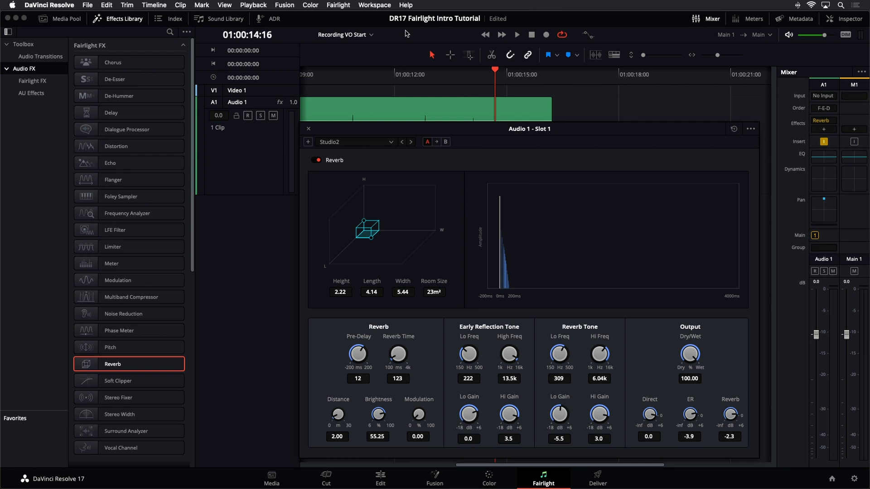
click(413, 4)
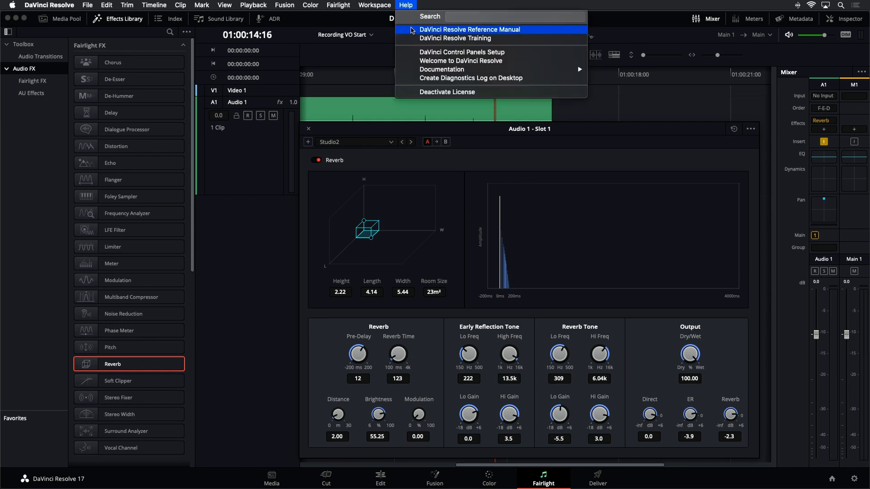
click(363, 70)
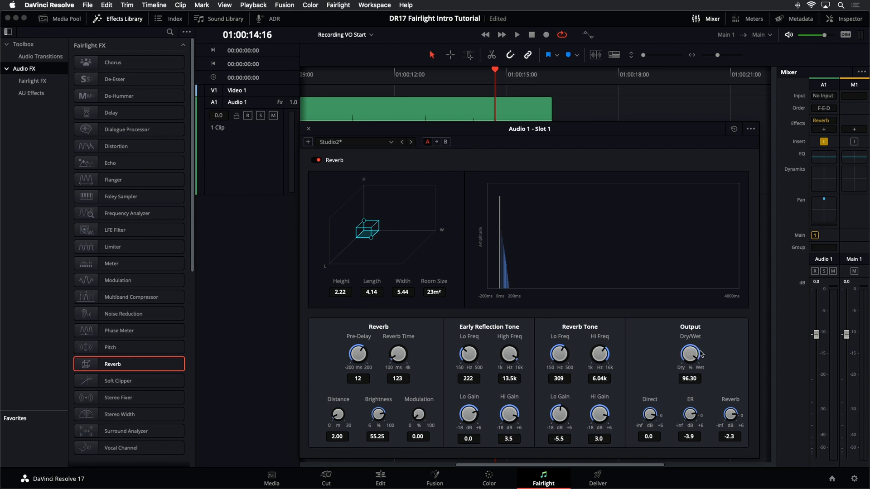
Step: Try out the reverb's Dry/Wet output balance, and load the Cathedral preset
drag(700, 353, 715, 355)
click(386, 142)
click(384, 164)
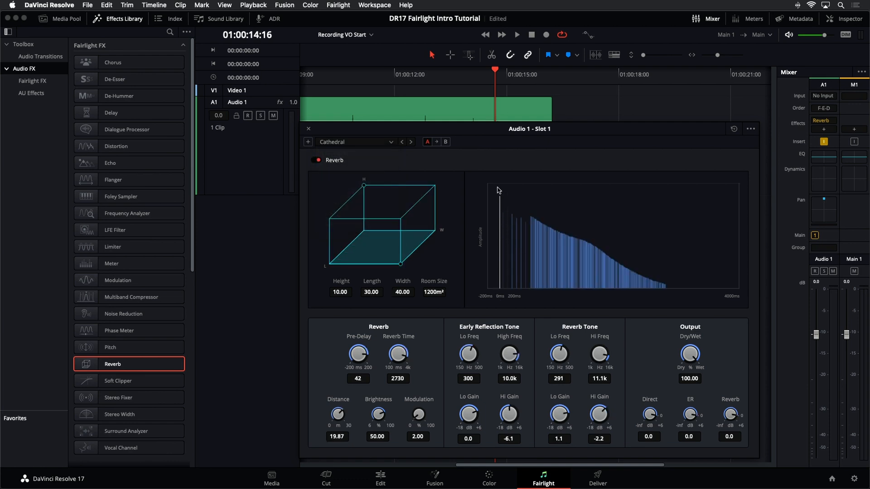
Step: Lower the reverb's output levels to -1.4 for Direct, -2.7 for ER and -8.2 for Reverb
drag(653, 419, 637, 414)
drag(692, 417, 661, 401)
mouse_move(730, 417)
mouse_down()
mouse_move(746, 426)
mouse_move(706, 415)
mouse_move(714, 418)
mouse_up()
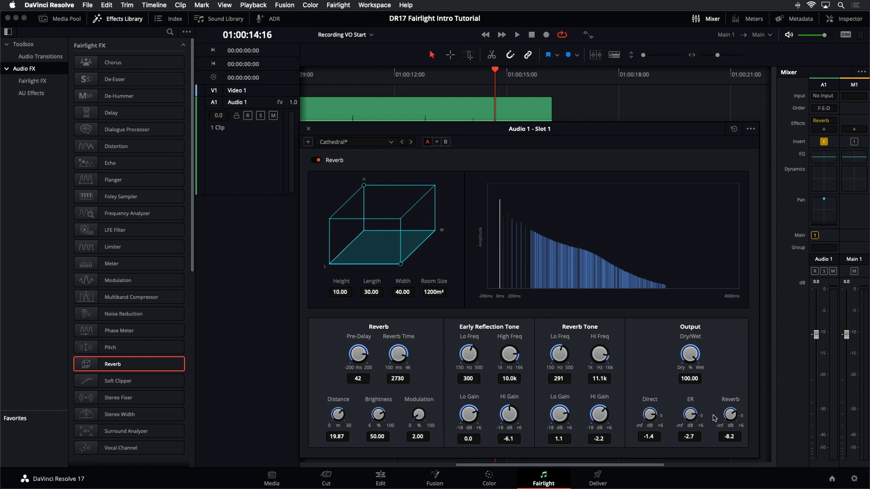
Step: Switch the reverb through the Concert Hall and Cathedral presets to Studio2, and close the Reverb window
click(382, 147)
click(362, 169)
click(362, 143)
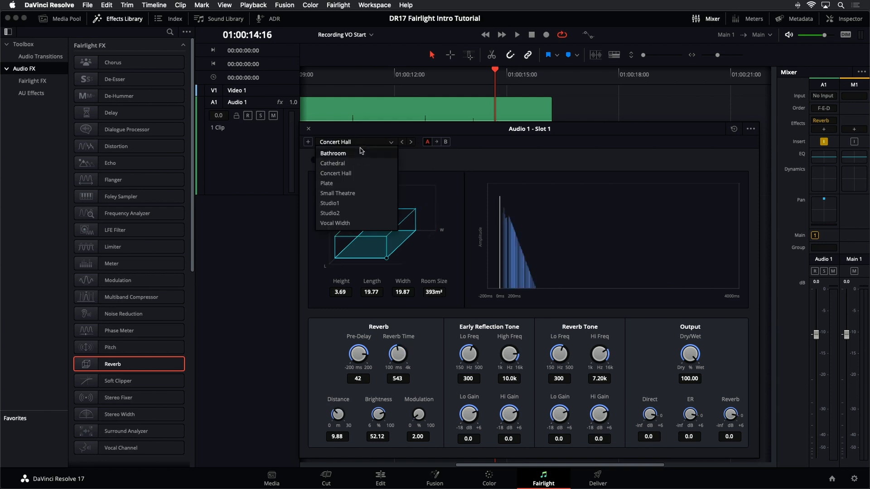
click(353, 164)
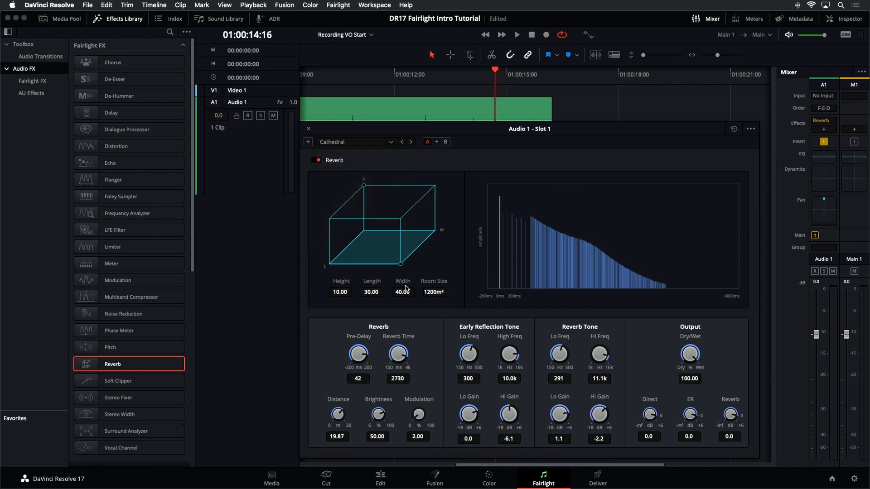
click(356, 144)
click(349, 213)
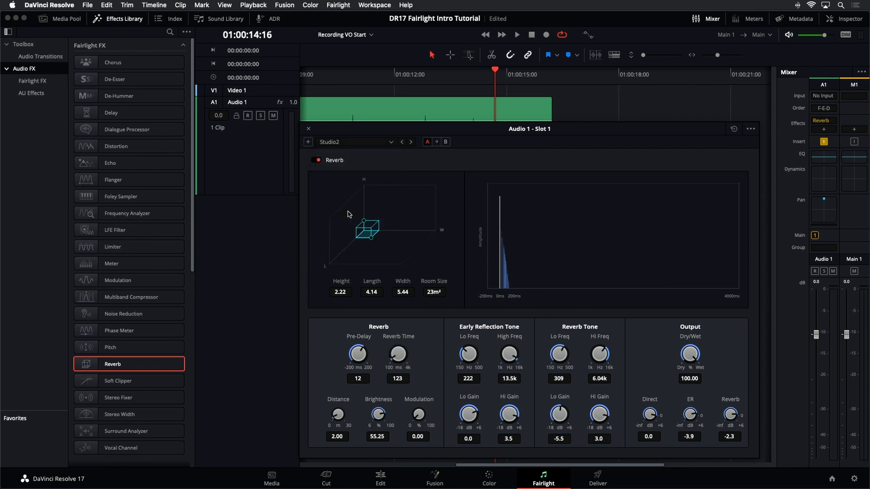
click(309, 130)
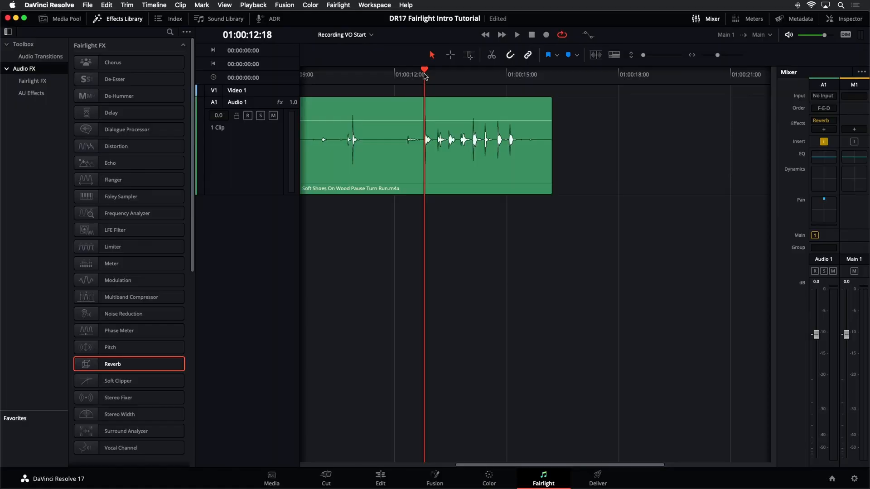
Step: Play the footsteps, raise the clip's volume slightly, and listen to it again from the start
key(space)
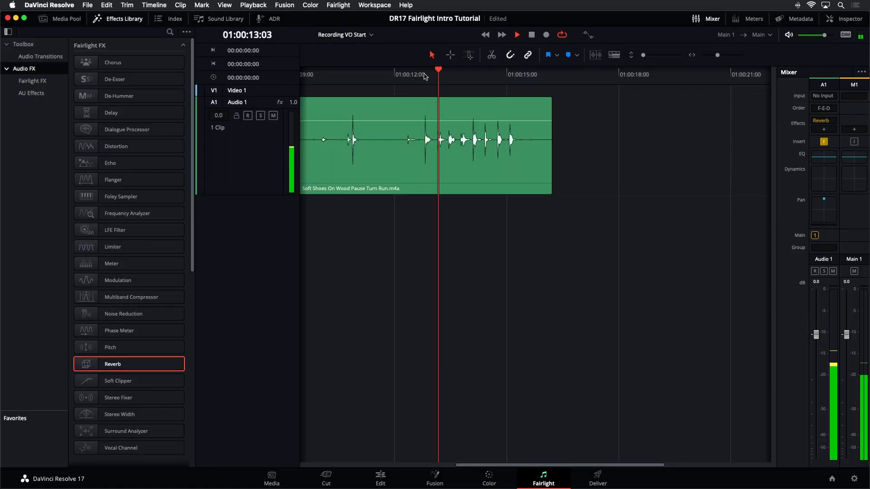
drag(434, 118, 433, 118)
key(space)
key(space)
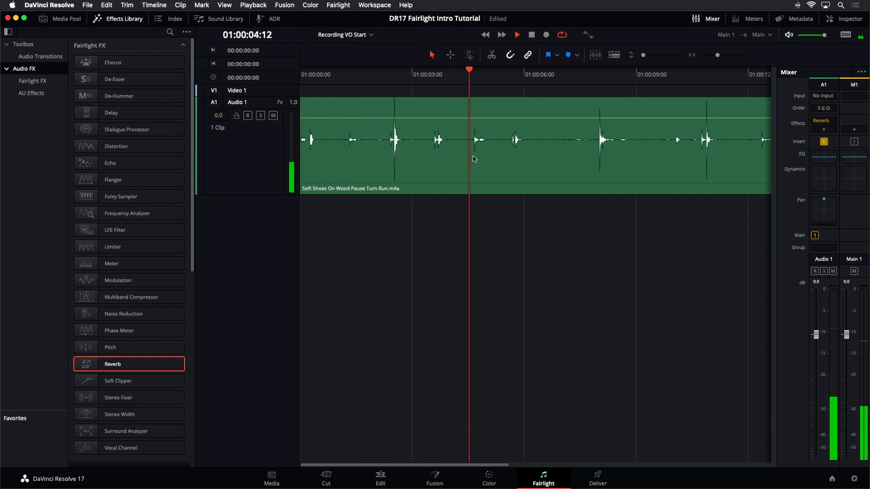
key(space)
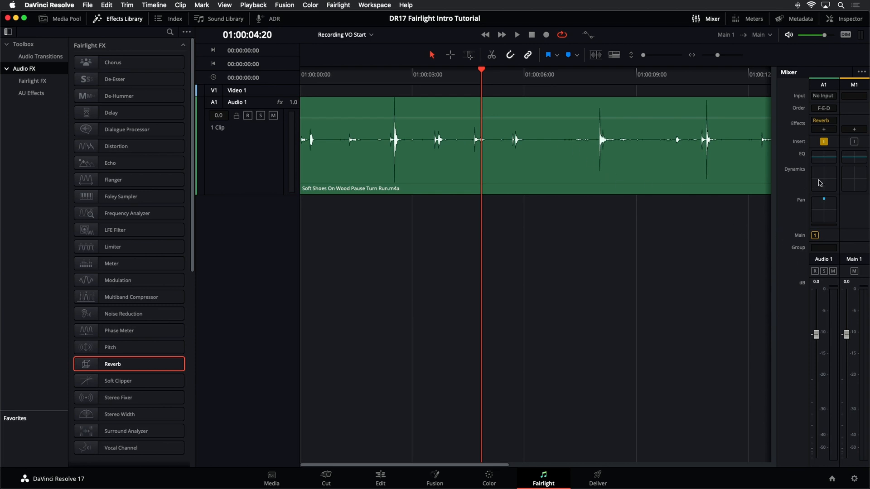
Step: In the Audio 1 equalizer, enable band 6 as a high cut at about 3k7 and raise the overall gain to 9.7 during playback
click(825, 162)
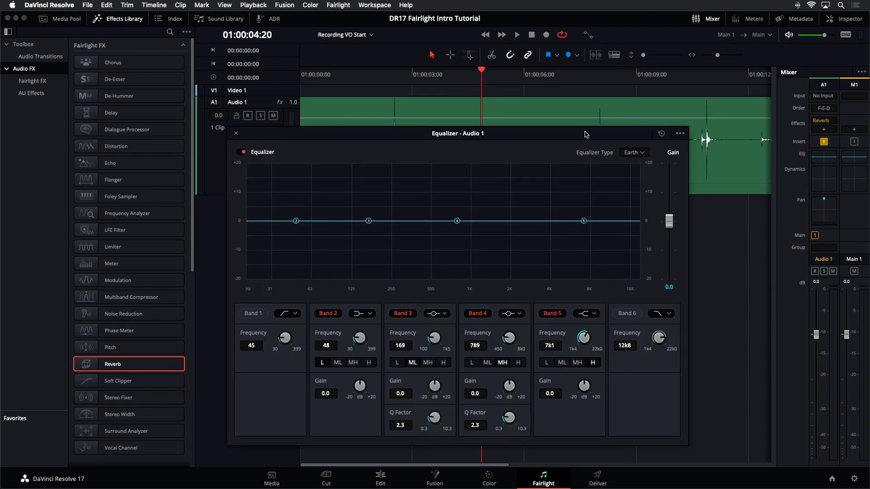
drag(586, 135, 606, 131)
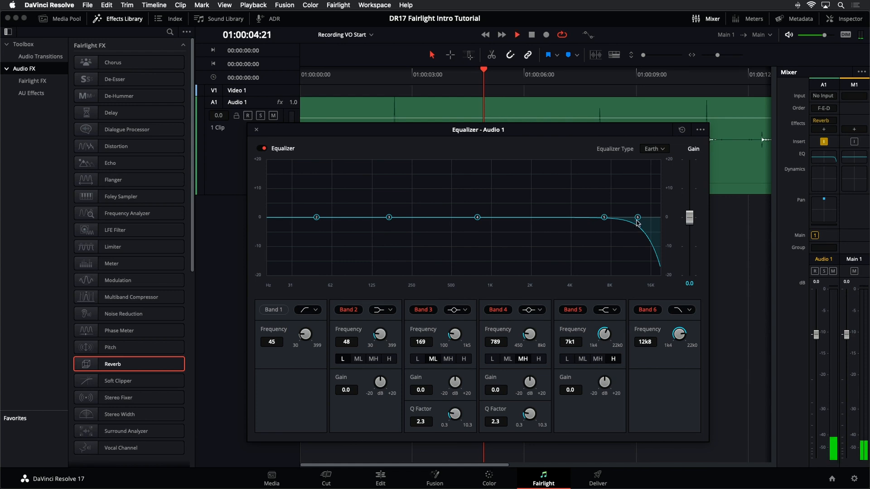
drag(639, 221, 567, 209)
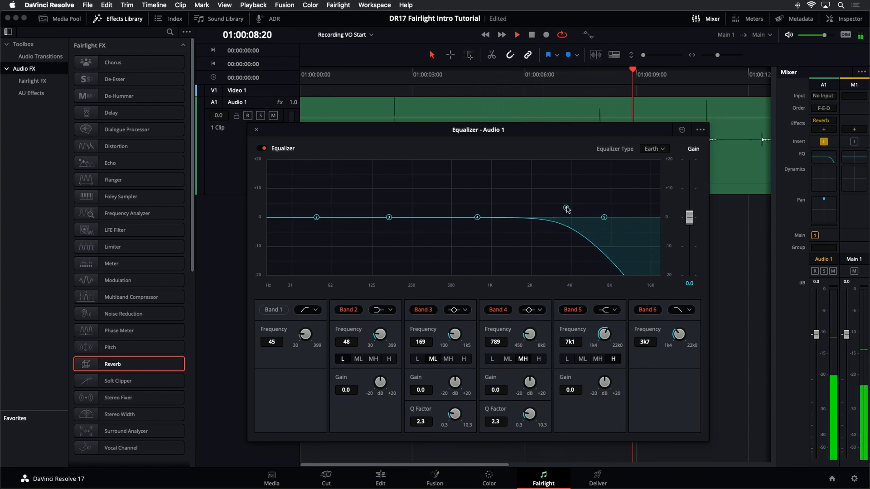
drag(687, 218, 688, 190)
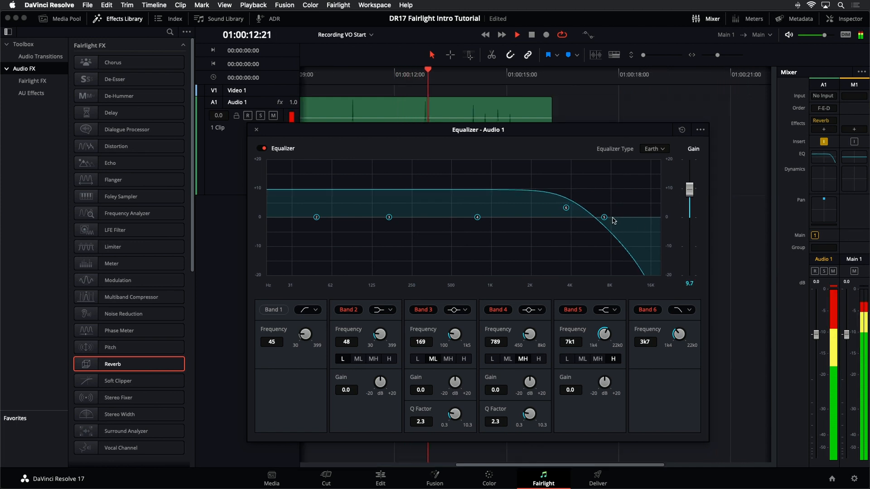
Step: Set EQ band 5 to about 5k5 with +0.5 gain, and lower the band 6 cutoff to 119 Hz during playback
drag(604, 218, 410, 188)
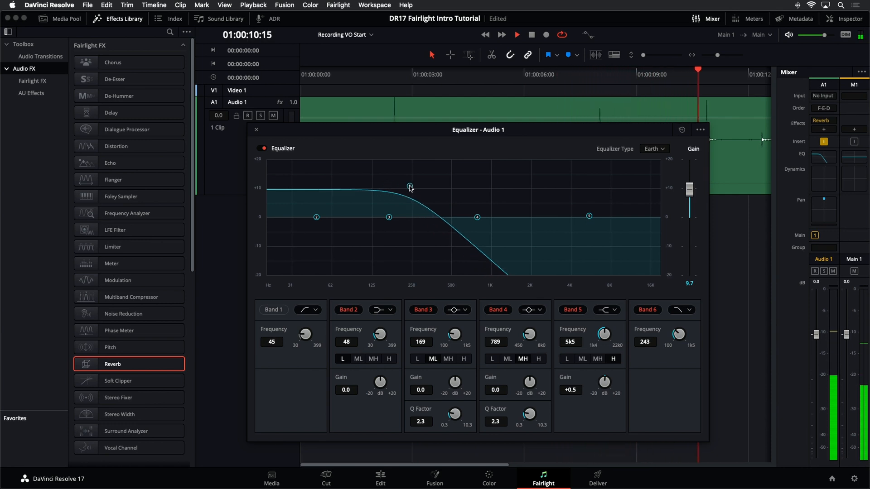
drag(410, 188, 410, 187)
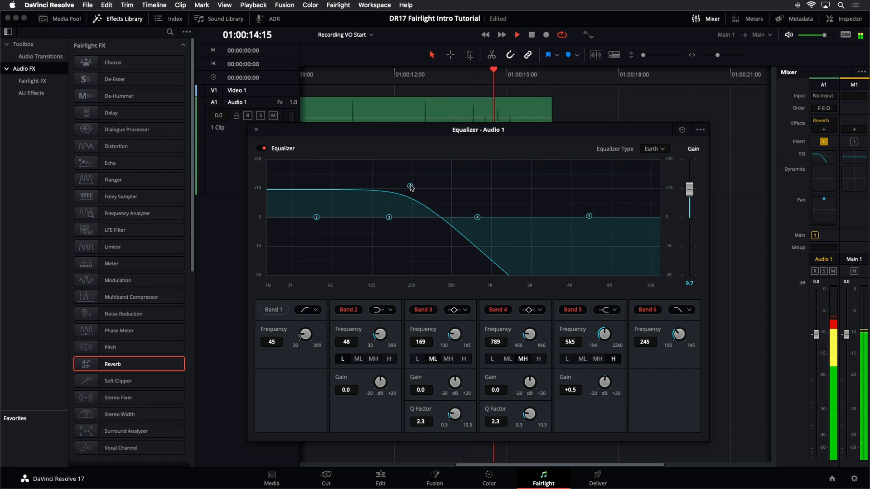
drag(410, 188, 369, 188)
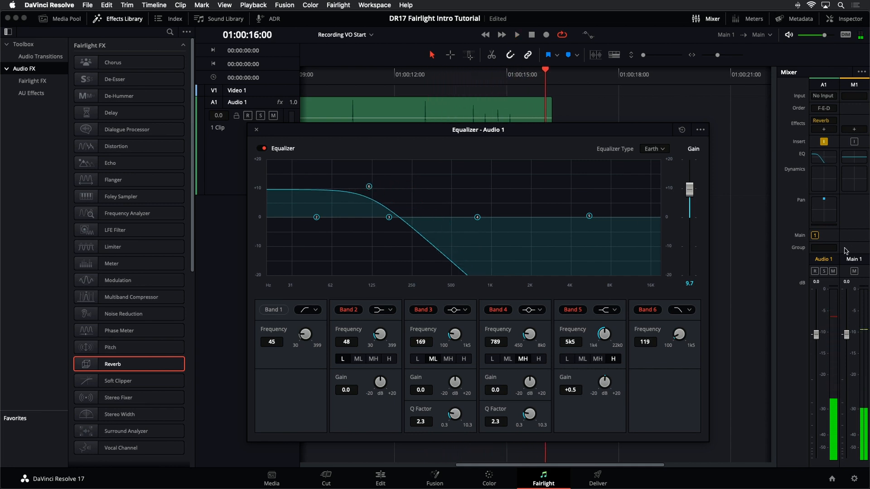
Step: Change the Audio 1 reverb to the Cathedral preset and close the Reverb window
drag(425, 128, 478, 196)
click(825, 122)
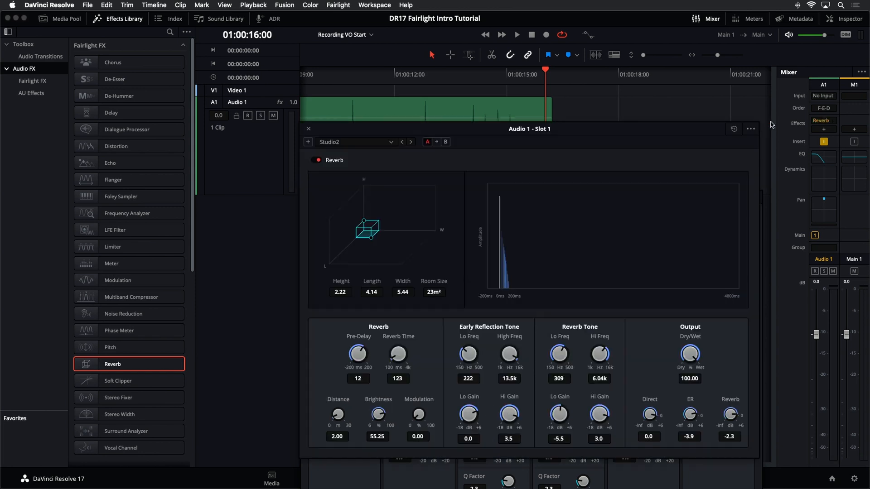
click(394, 144)
click(376, 163)
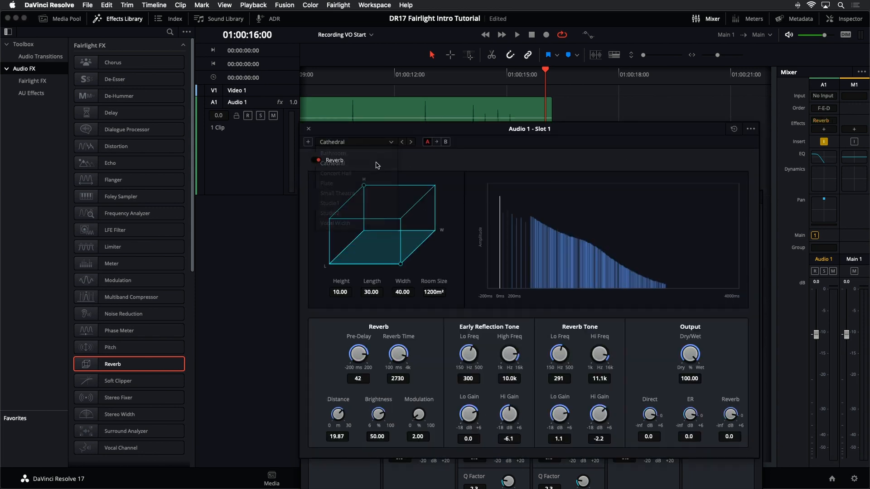
click(309, 130)
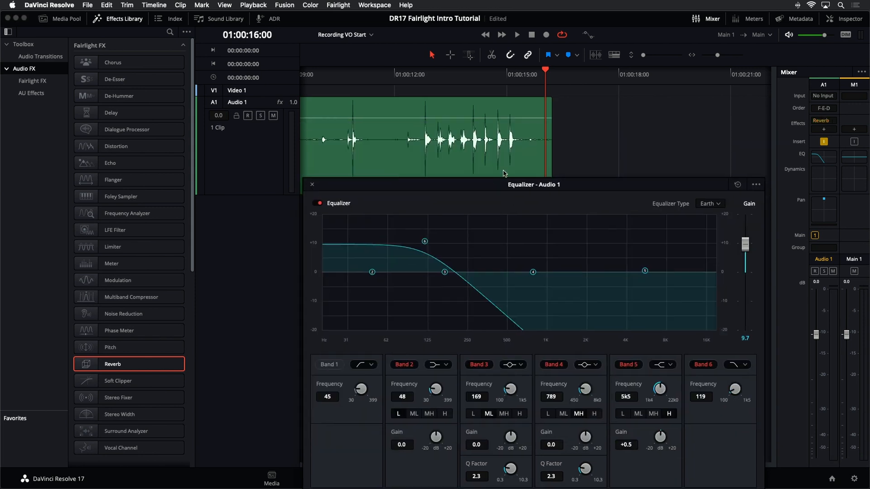
Step: Play the footsteps with the equalizer in view and raise the band 6 cutoff to 391 Hz
drag(503, 198, 501, 157)
key(space)
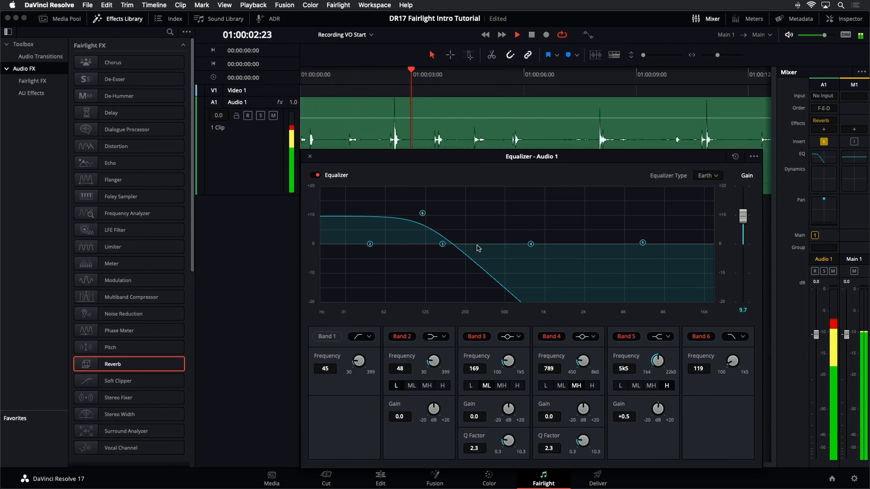
drag(422, 213, 490, 217)
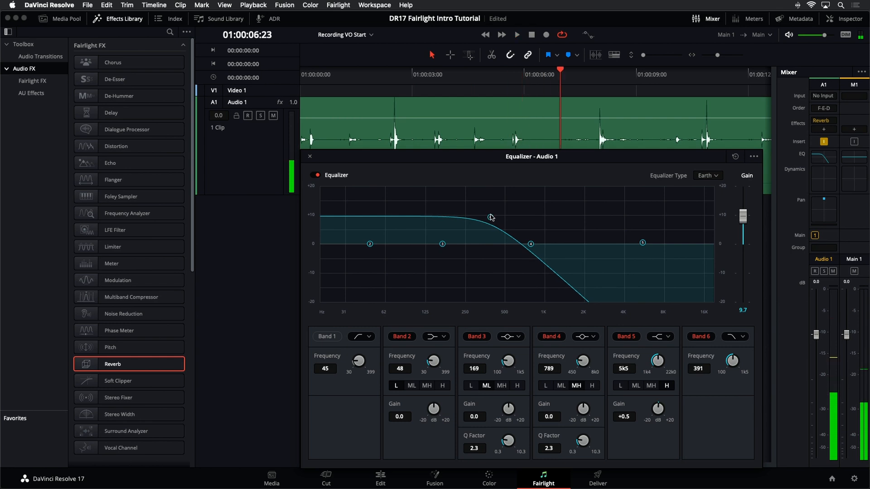